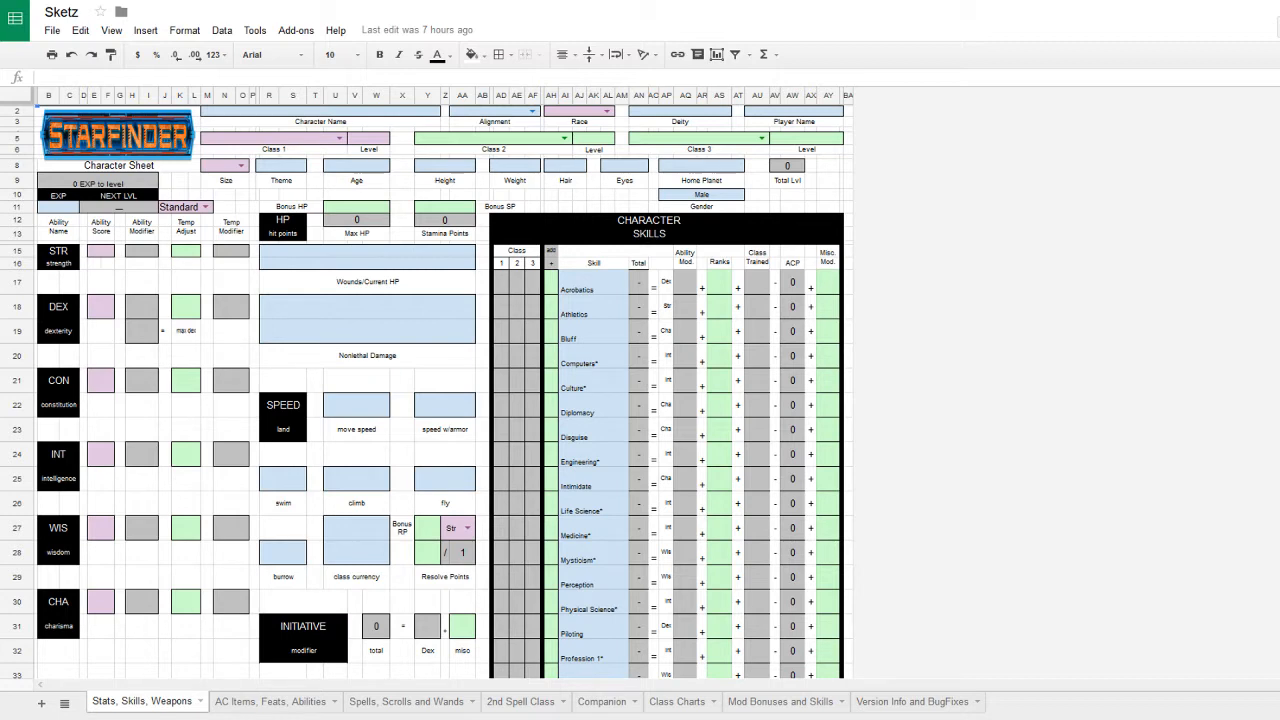
- Enter =10 as the STR, DEX and CON ability scores
{"action": "left_click", "coordinate": [112, 253]}
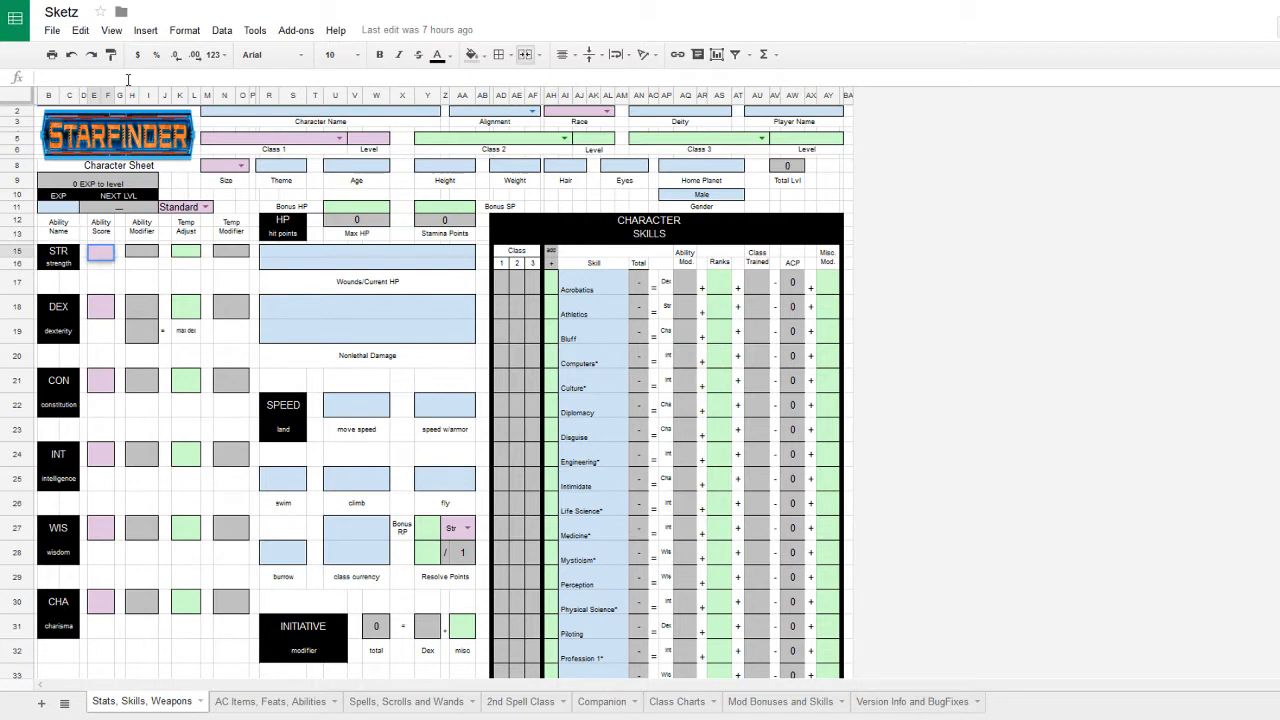
{"action": "type", "text": "+"}
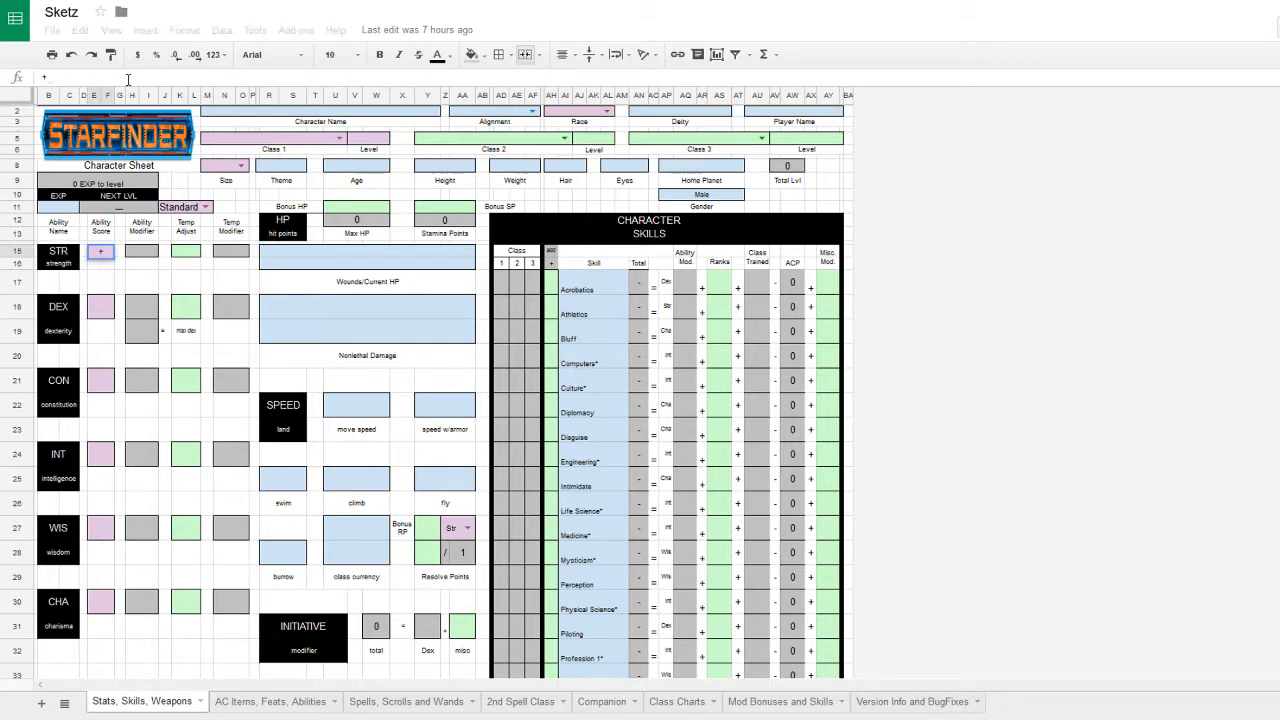
{"action": "key", "text": "BackSpace"}
{"action": "type", "text": "=10"}
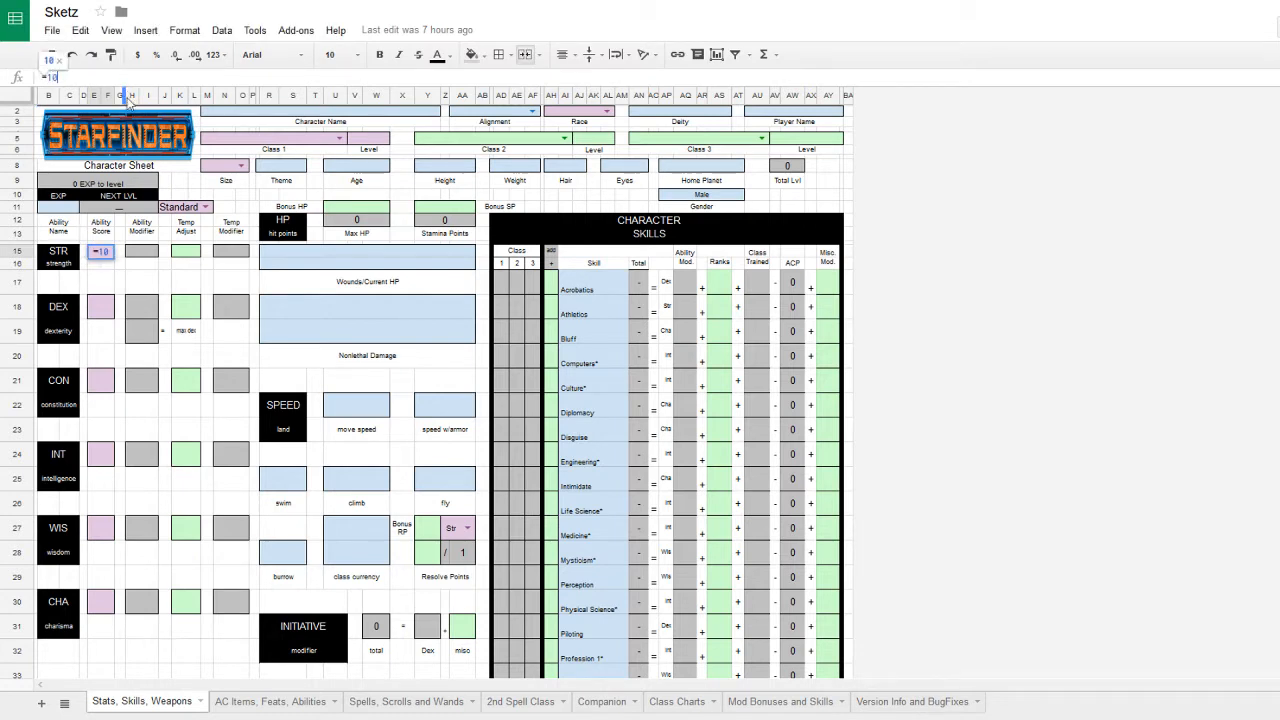
{"action": "left_click", "coordinate": [101, 306]}
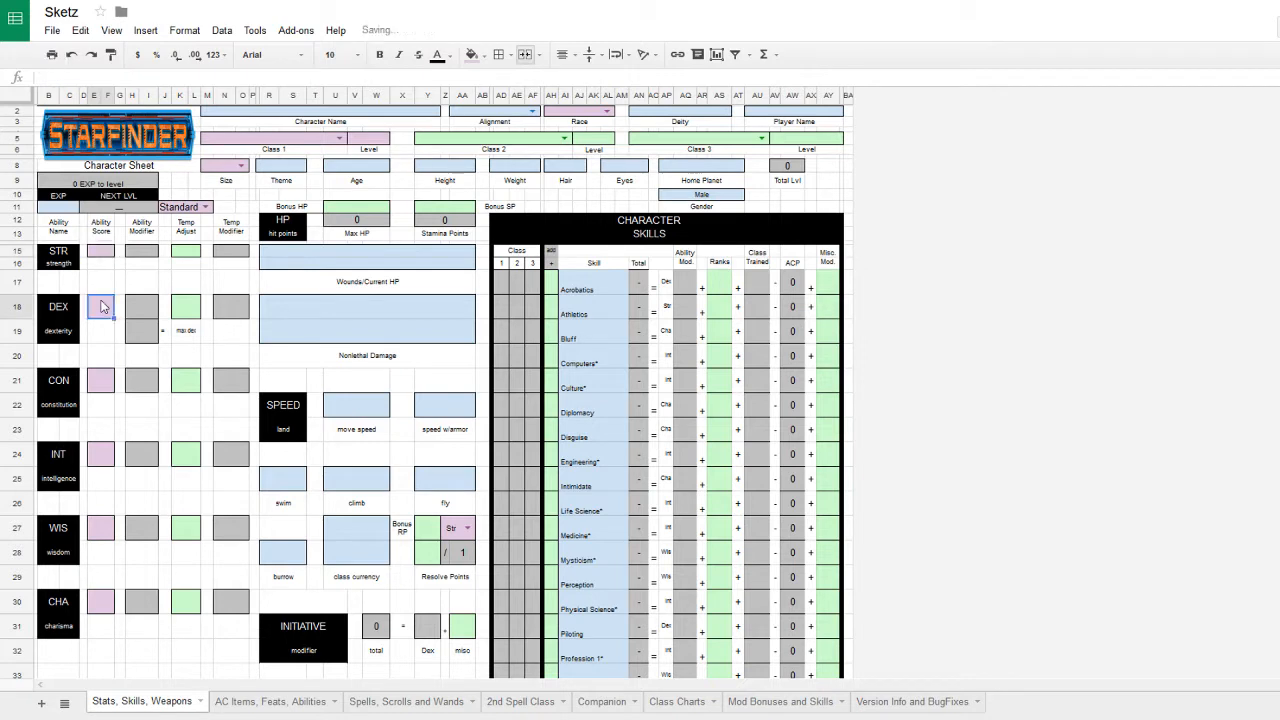
{"action": "type", "text": "=10"}
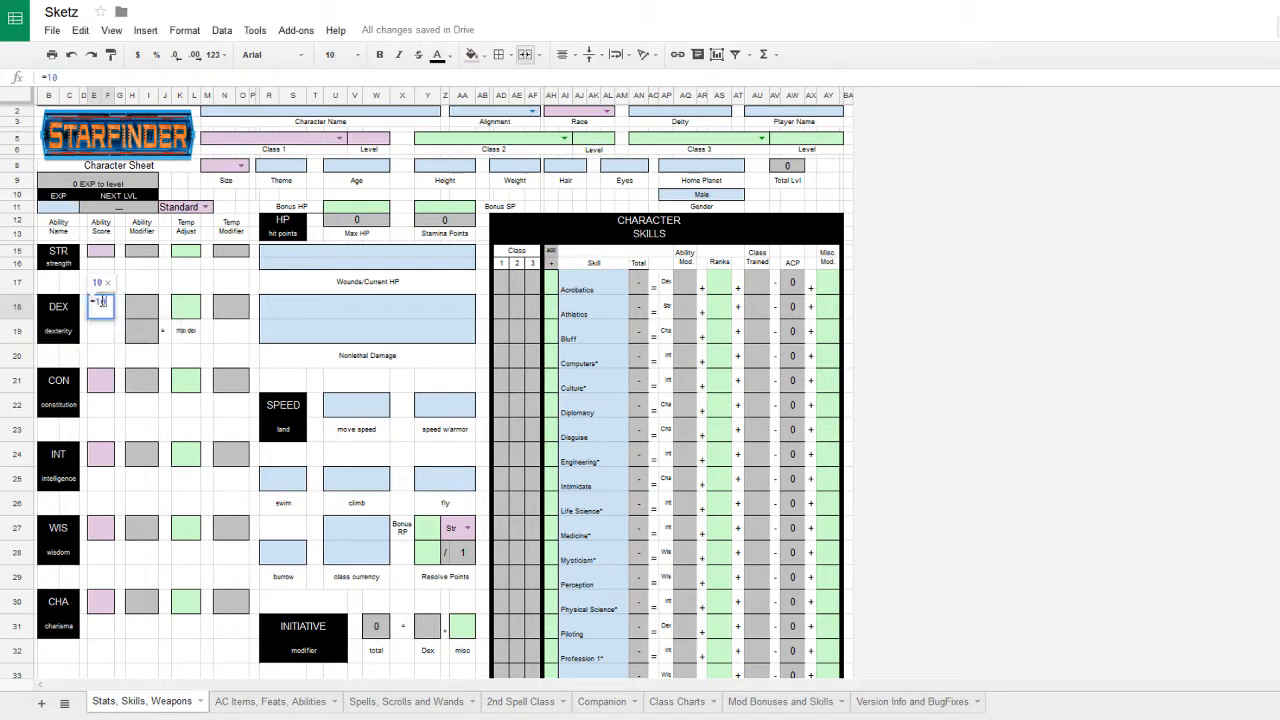
{"action": "key", "text": "Return"}
{"action": "left_click", "coordinate": [101, 380]}
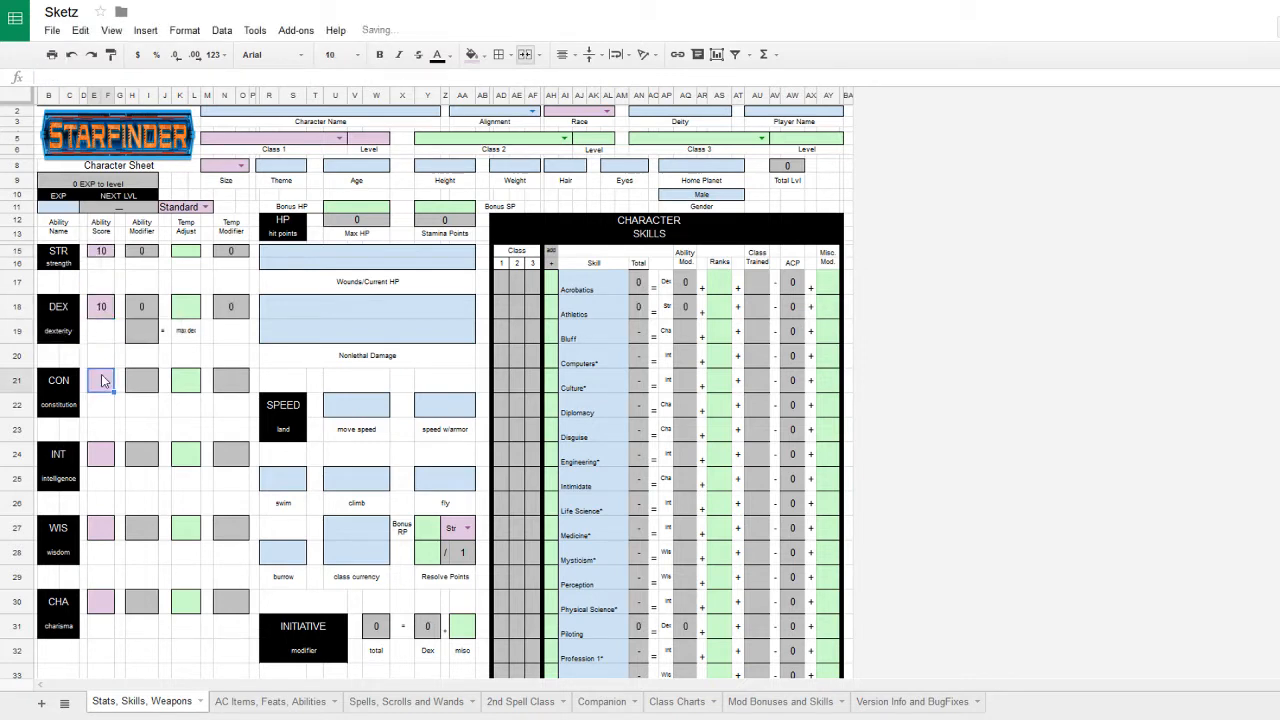
{"action": "type", "text": "=10"}
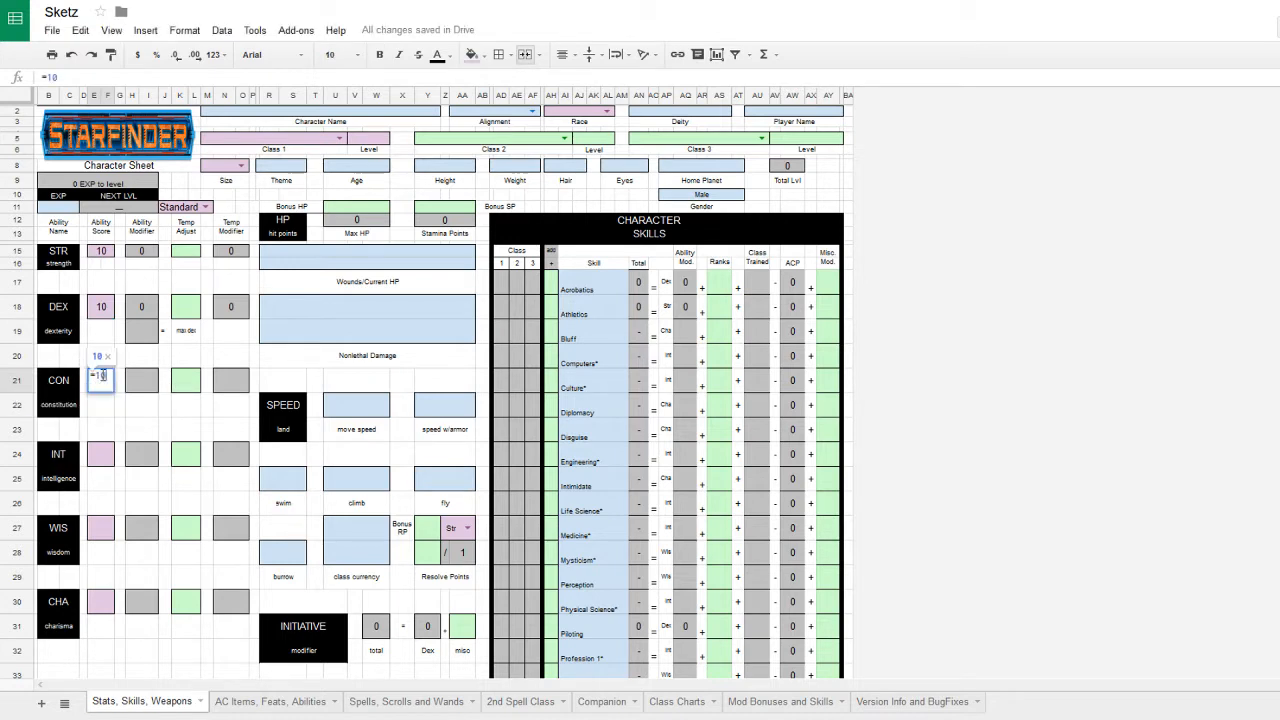
{"action": "key", "text": "Return"}
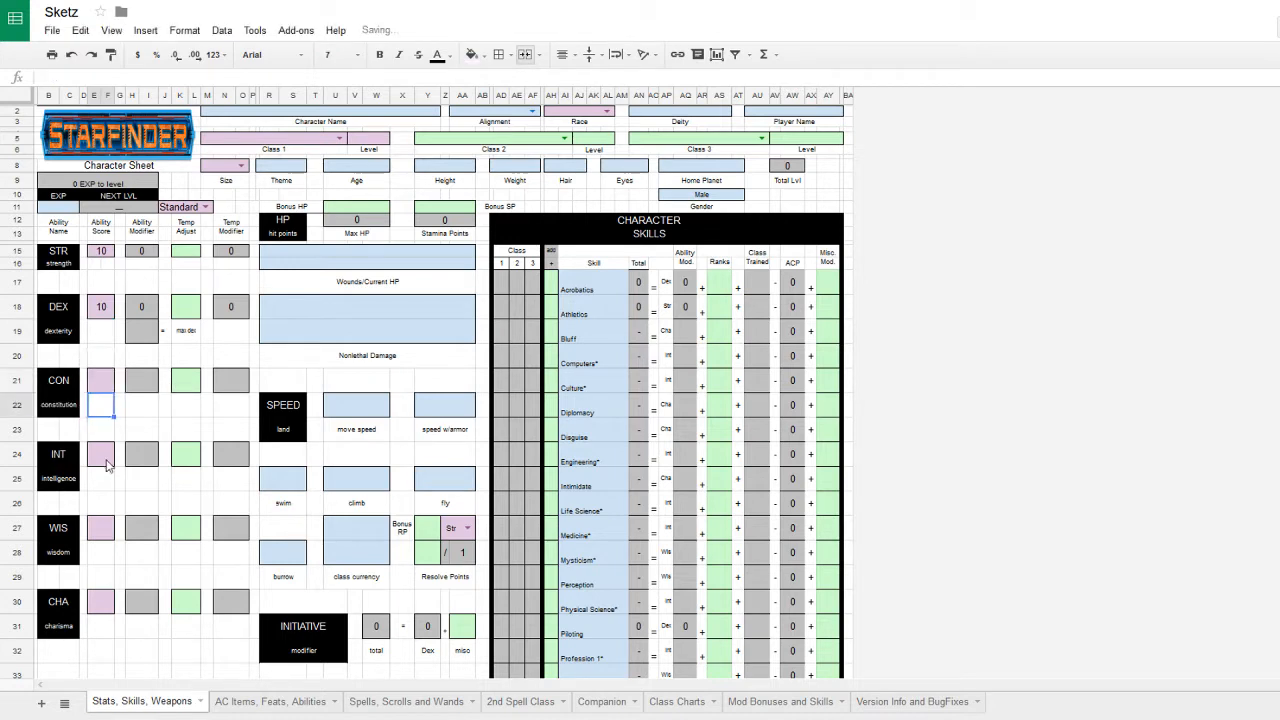
- Enter =10 as the INT, WIS and CHA ability scores
{"action": "left_click", "coordinate": [107, 456]}
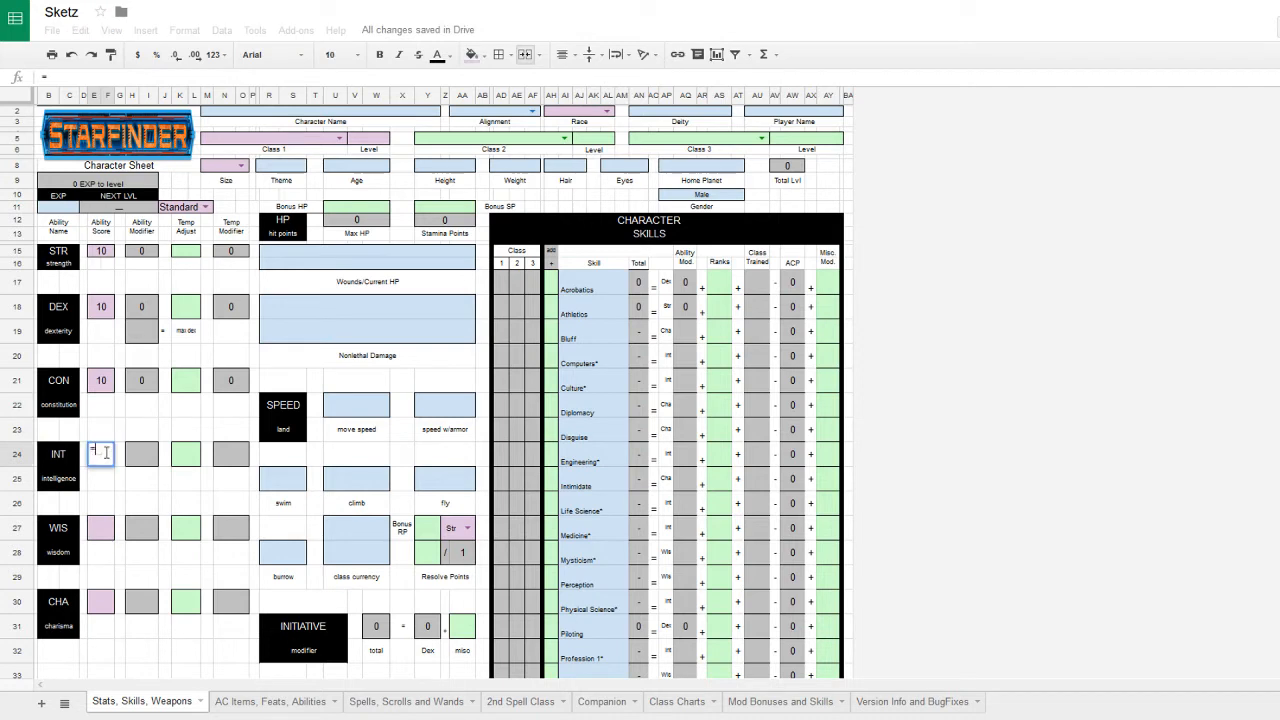
{"action": "type", "text": "=10"}
{"action": "key", "text": "BackSpace"}
{"action": "key", "text": "BackSpace"}
{"action": "key", "text": "BackSpace"}
{"action": "key", "text": "Return"}
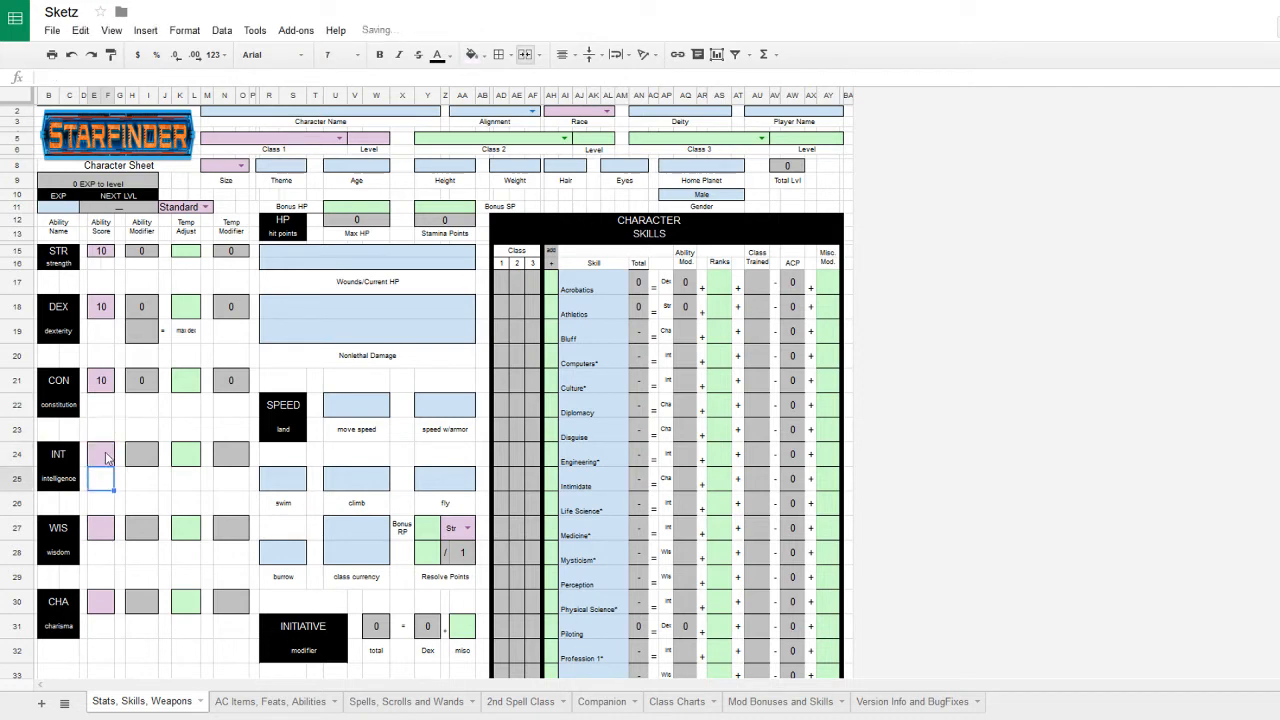
{"action": "left_click", "coordinate": [107, 456]}
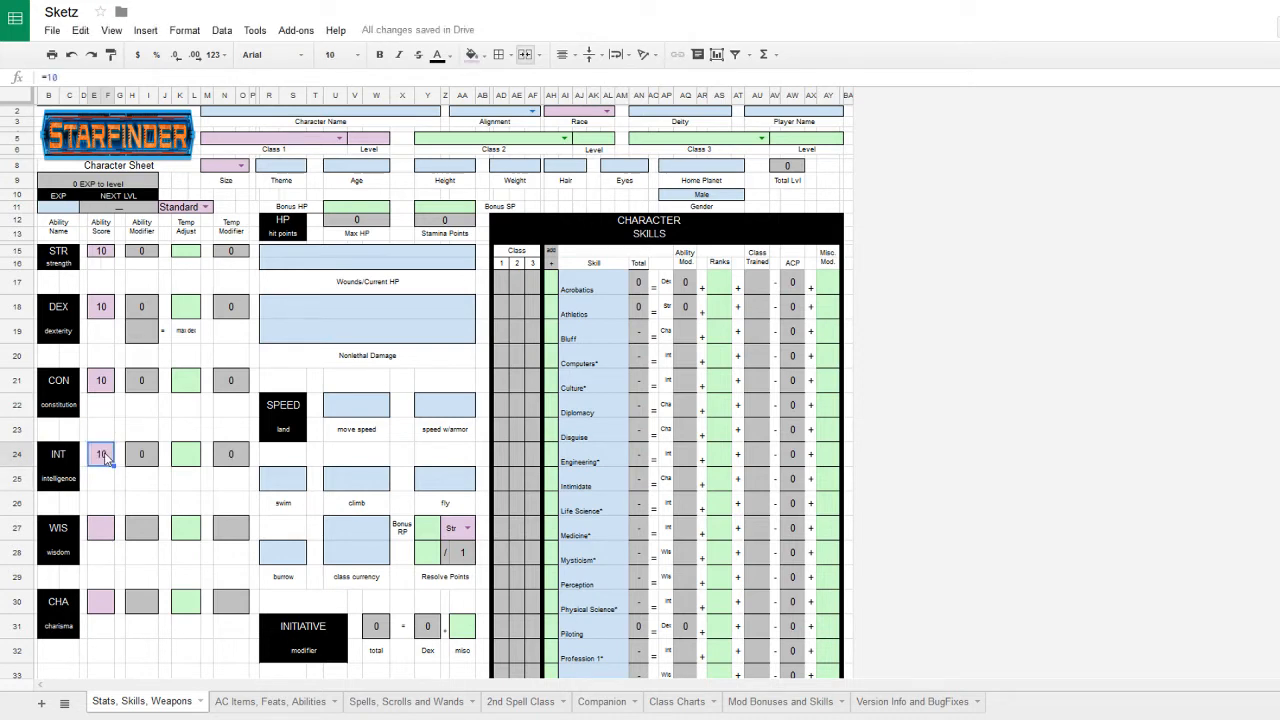
{"action": "left_click", "coordinate": [108, 536]}
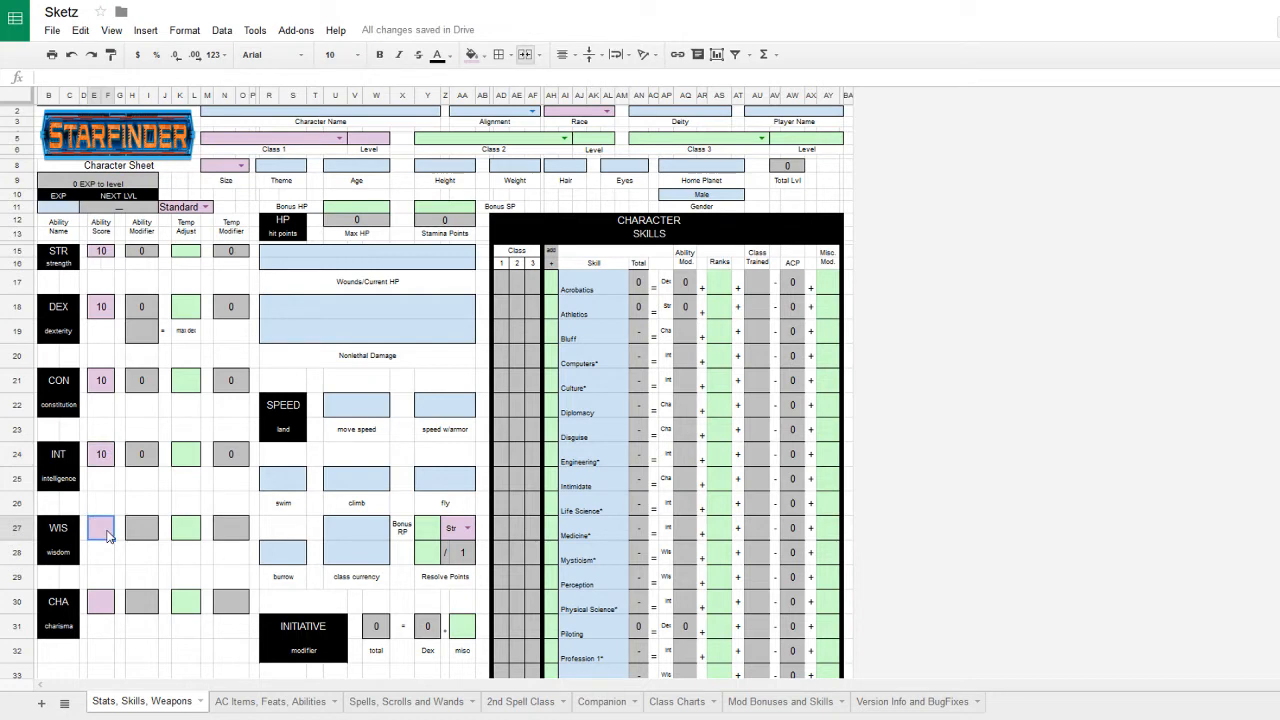
{"action": "type", "text": "=10"}
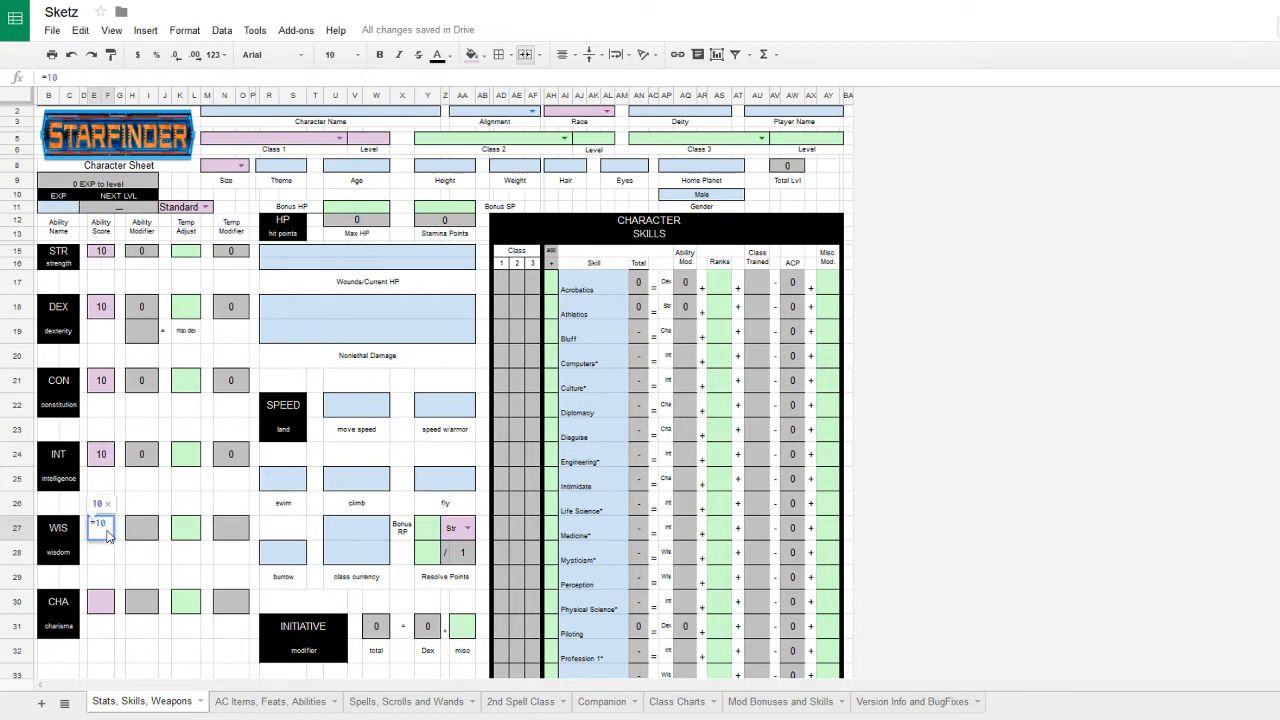
{"action": "key", "text": "Return"}
{"action": "left_click", "coordinate": [104, 600]}
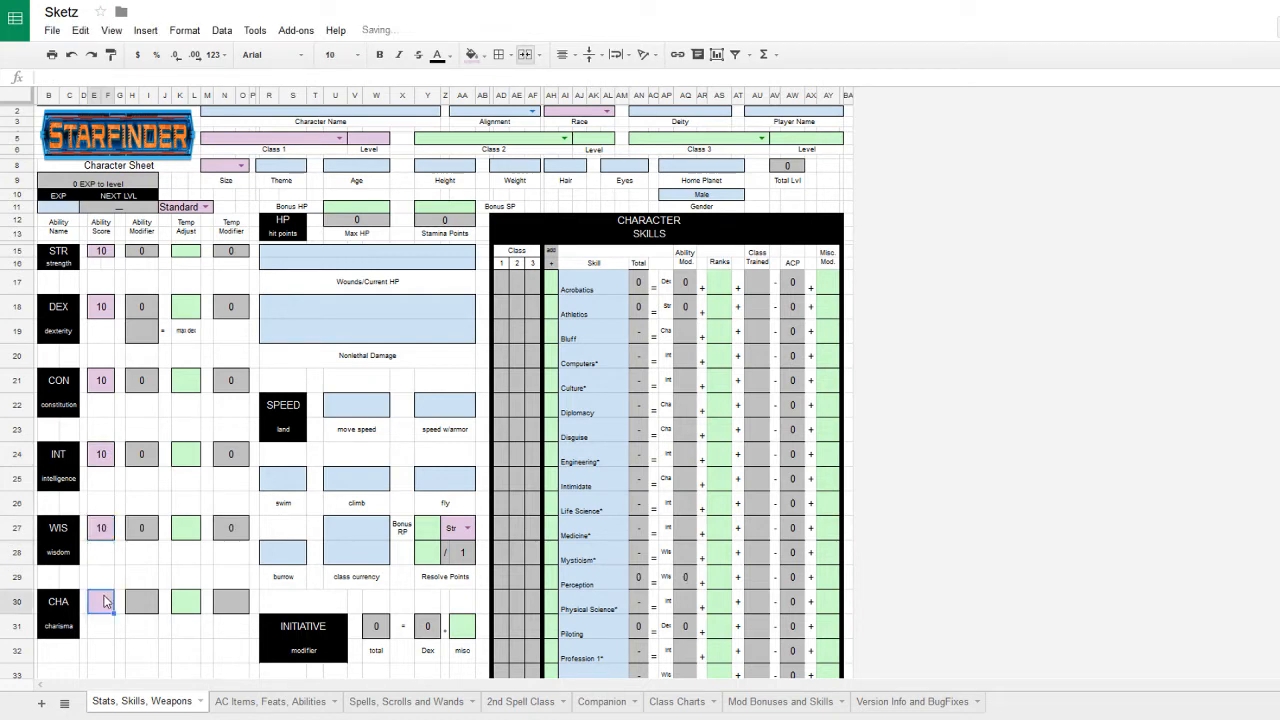
{"action": "type", "text": "=10"}
{"action": "key", "text": "Return"}
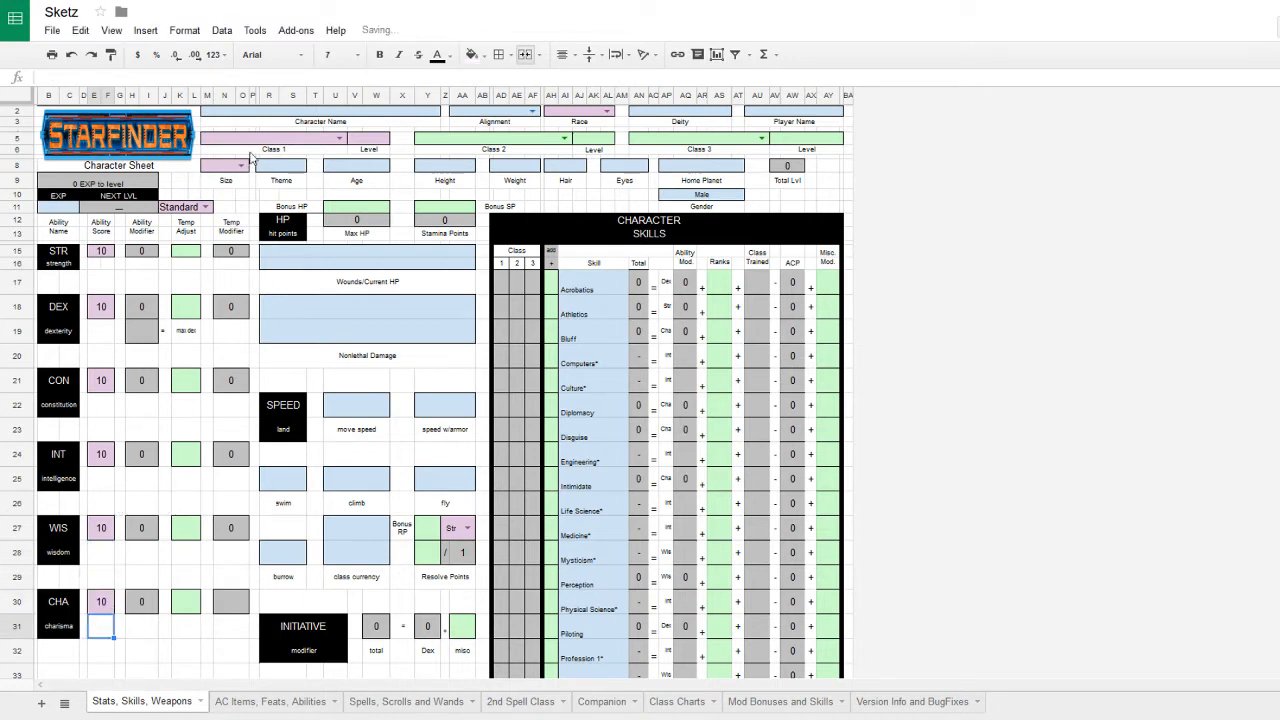
- Enter Sketz as the character name, with Chaotic Neutral alignment and Ysoki race
{"action": "left_click", "coordinate": [288, 112]}
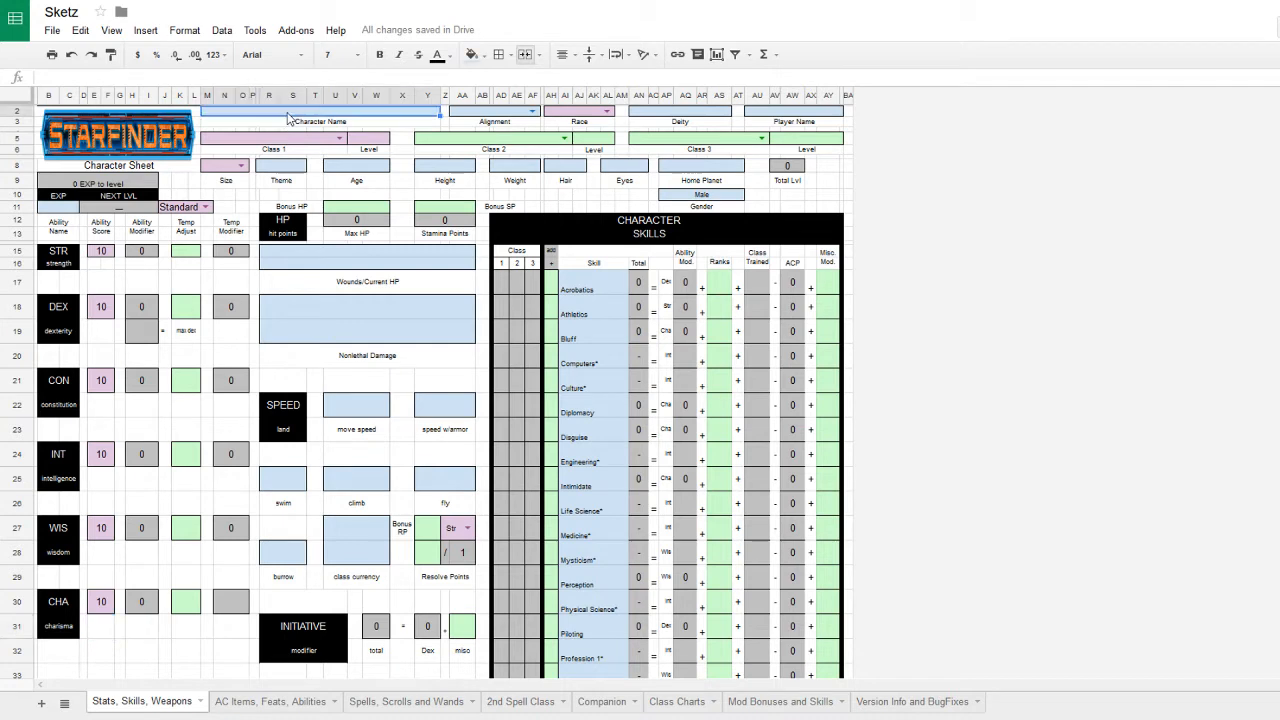
{"action": "type", "text": "S"}
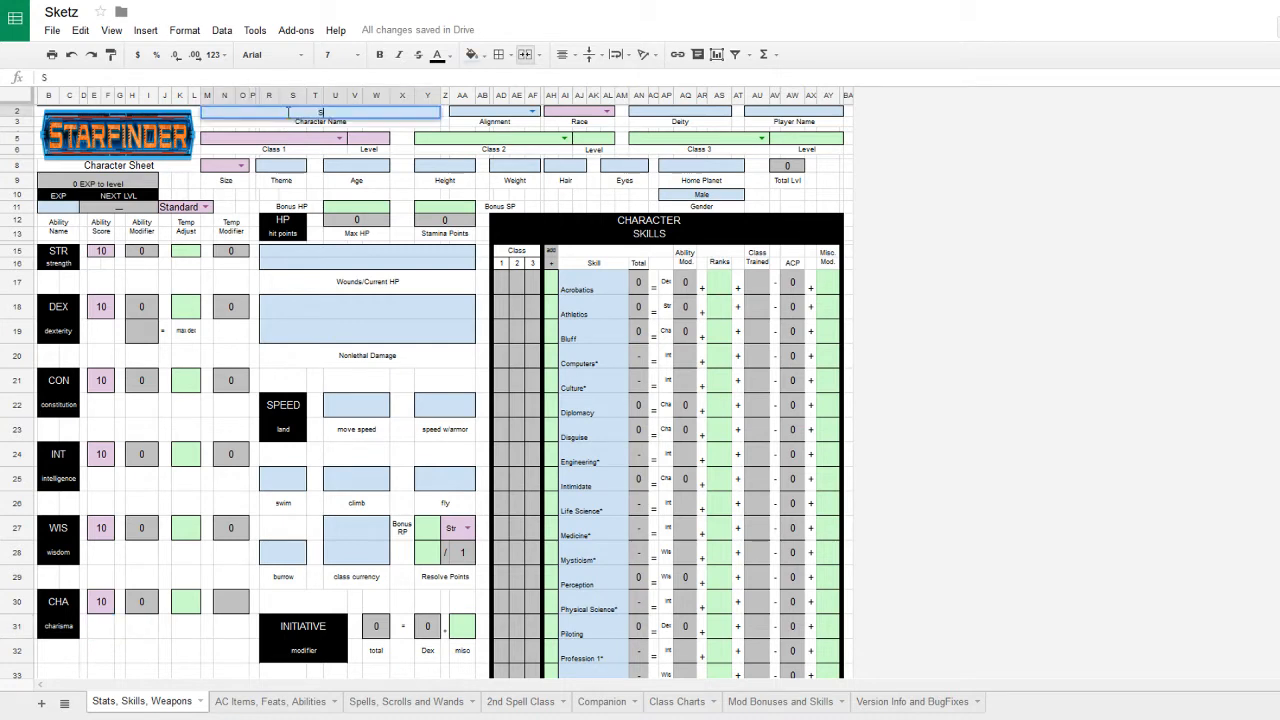
{"action": "type", "text": "ketz"}
{"action": "left_click", "coordinate": [530, 112]}
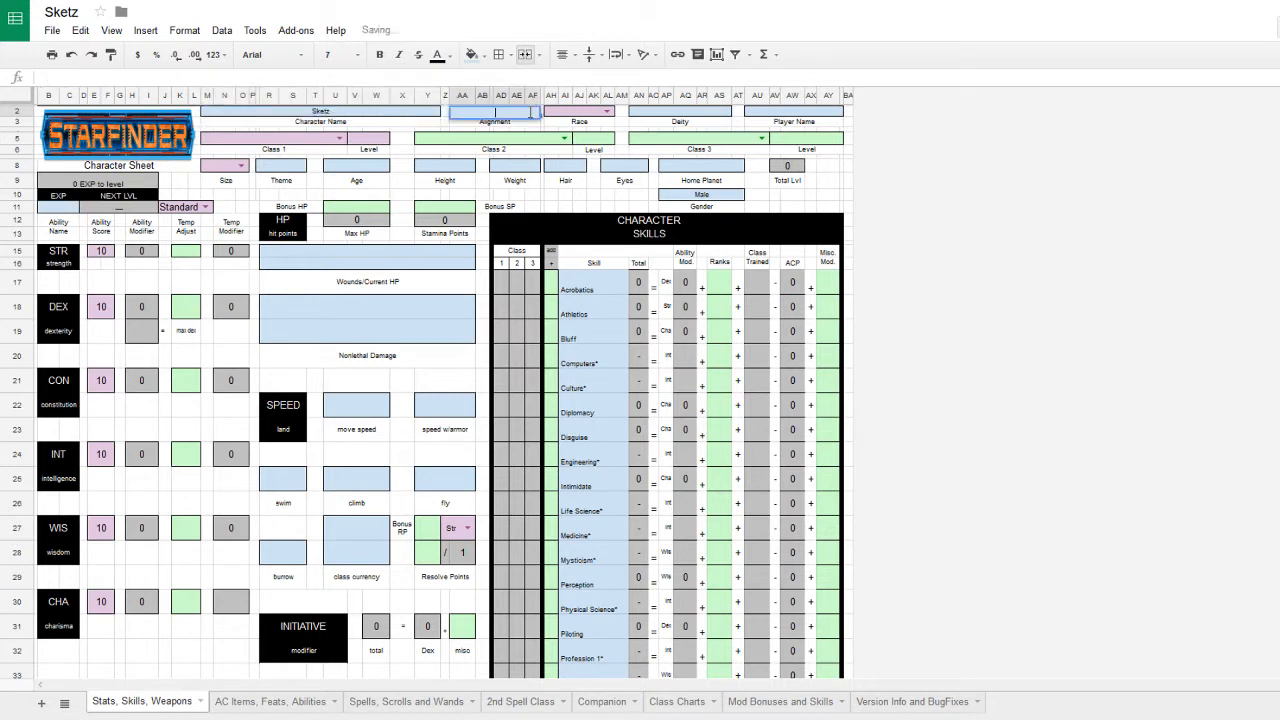
{"action": "left_click", "coordinate": [534, 150]}
{"action": "double_click", "coordinate": [533, 114]}
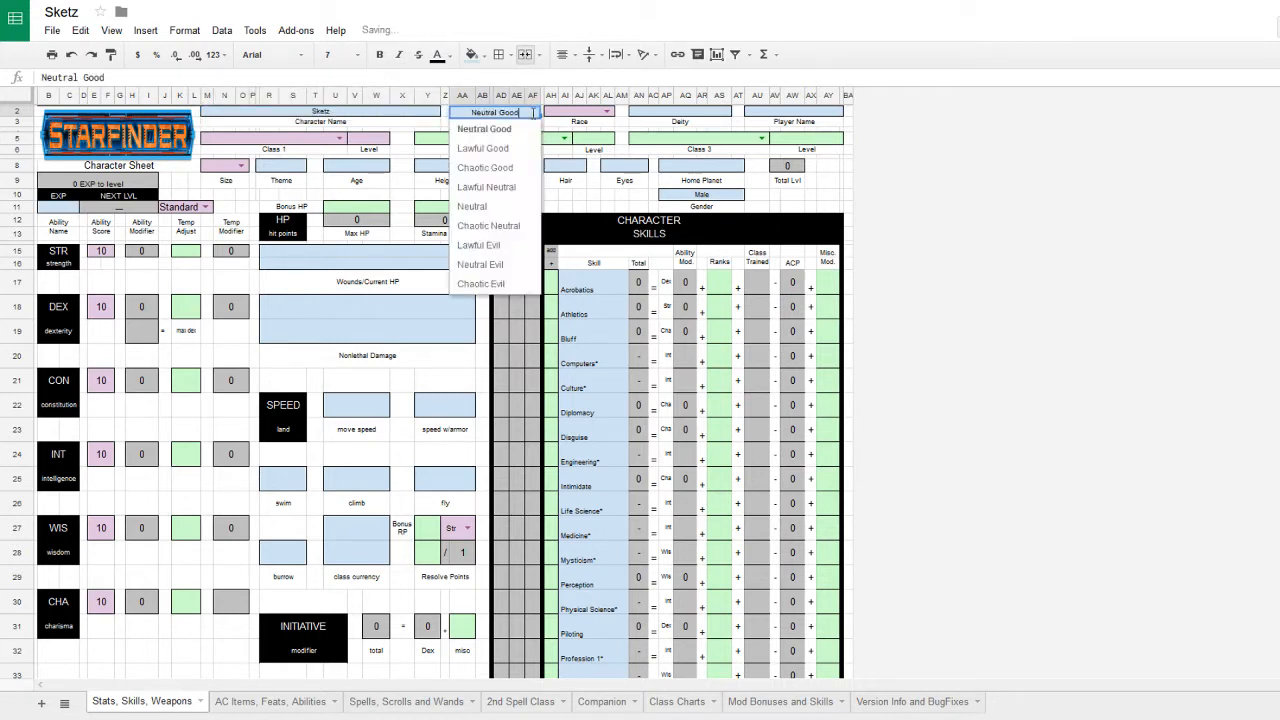
{"action": "left_click", "coordinate": [511, 226]}
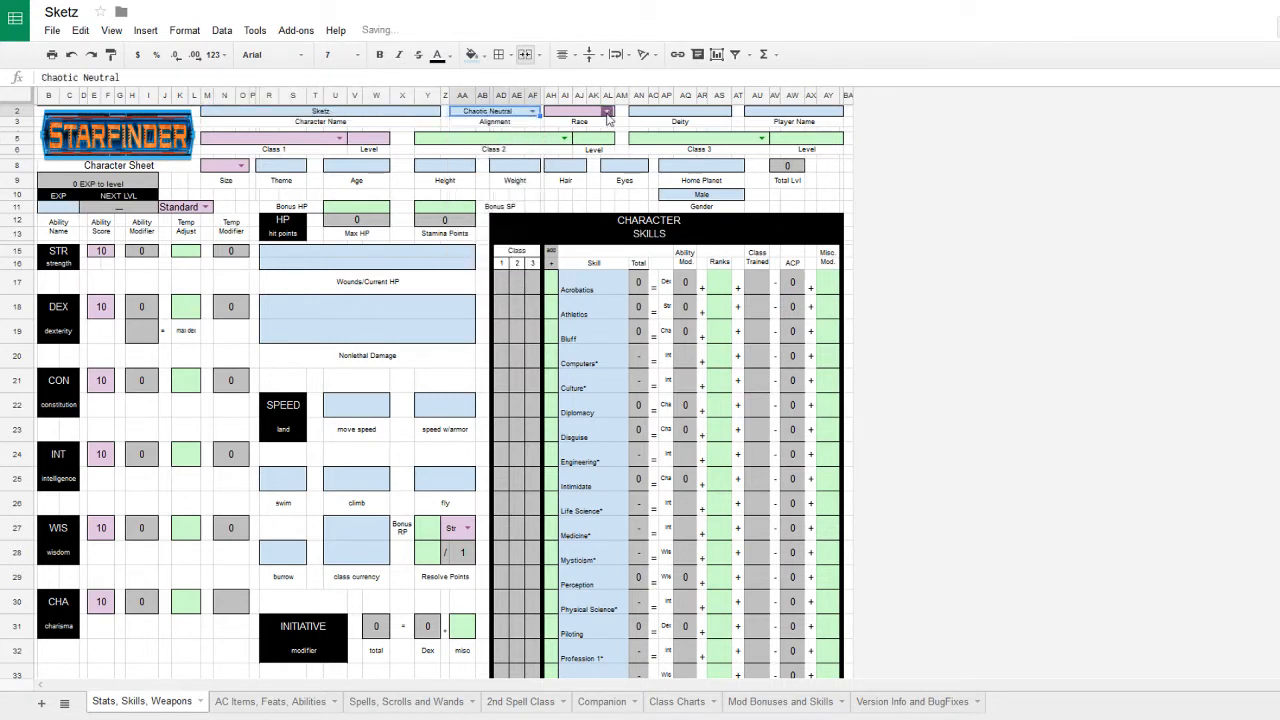
{"action": "double_click", "coordinate": [607, 112]}
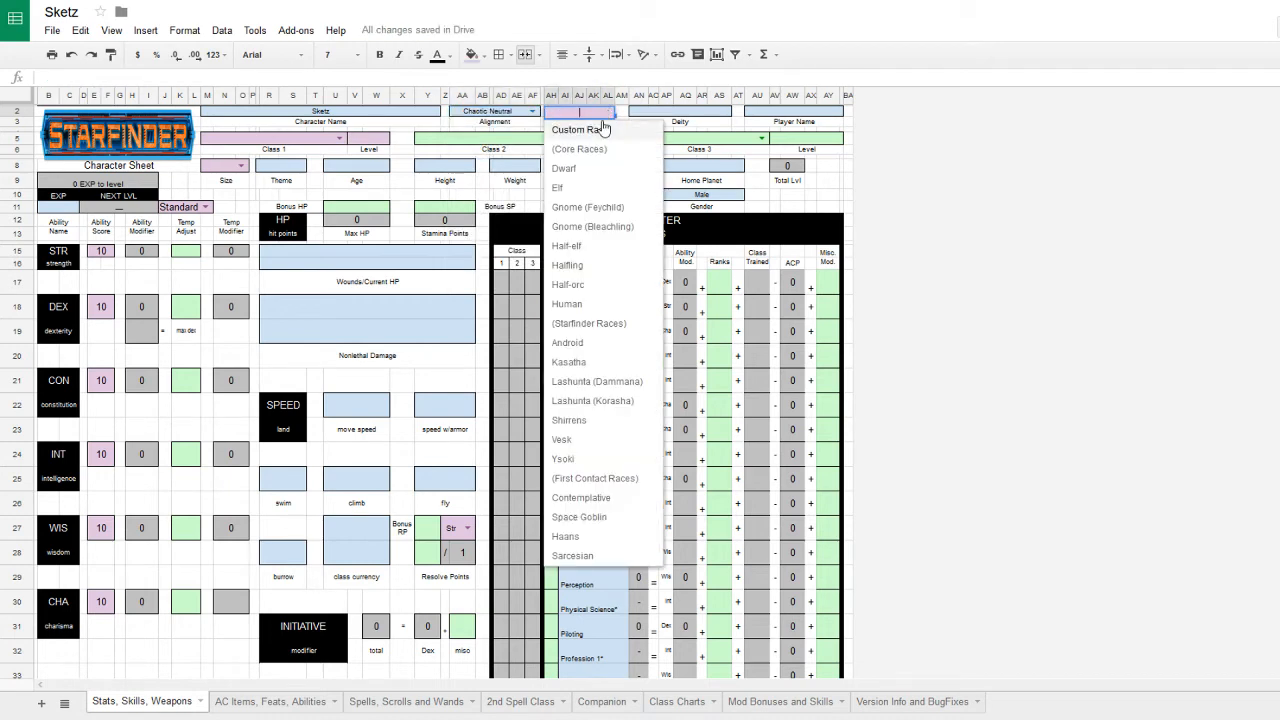
{"action": "left_click", "coordinate": [563, 459]}
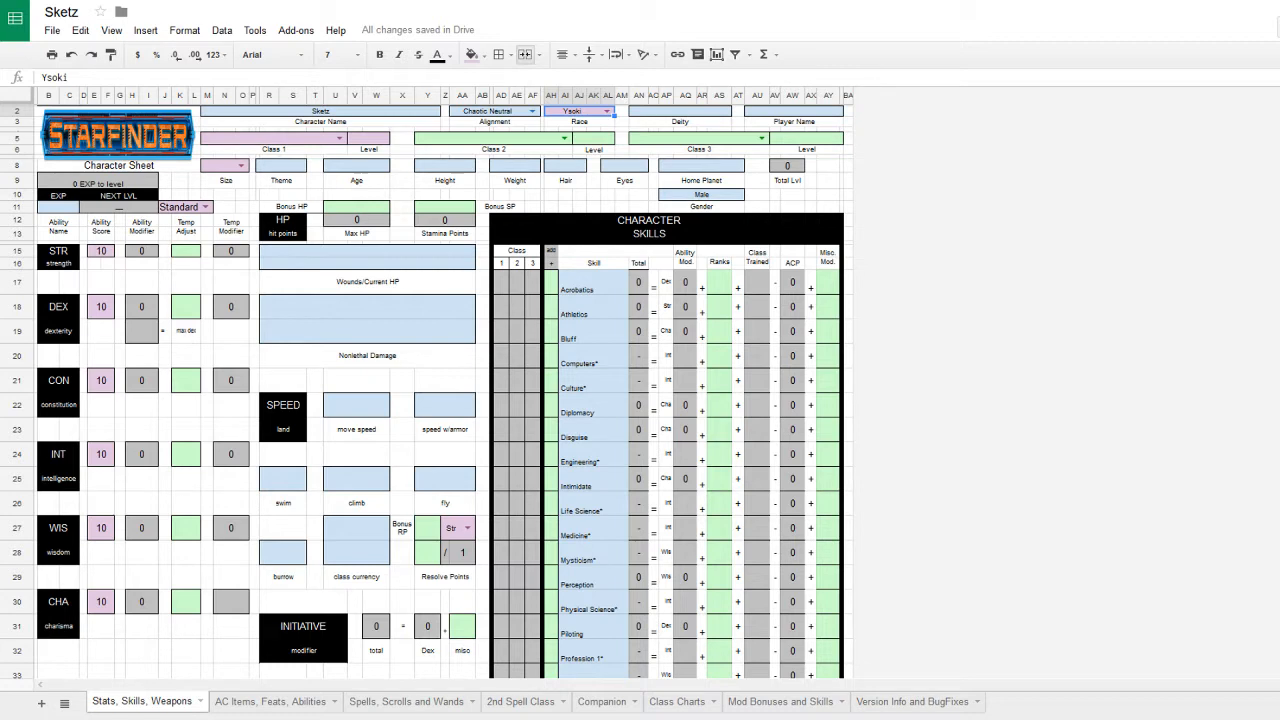
- Change the DEX and INT formulas to =10+2 and STR to =10-2
{"action": "left_click", "coordinate": [101, 306]}
{"action": "left_click", "coordinate": [104, 75]}
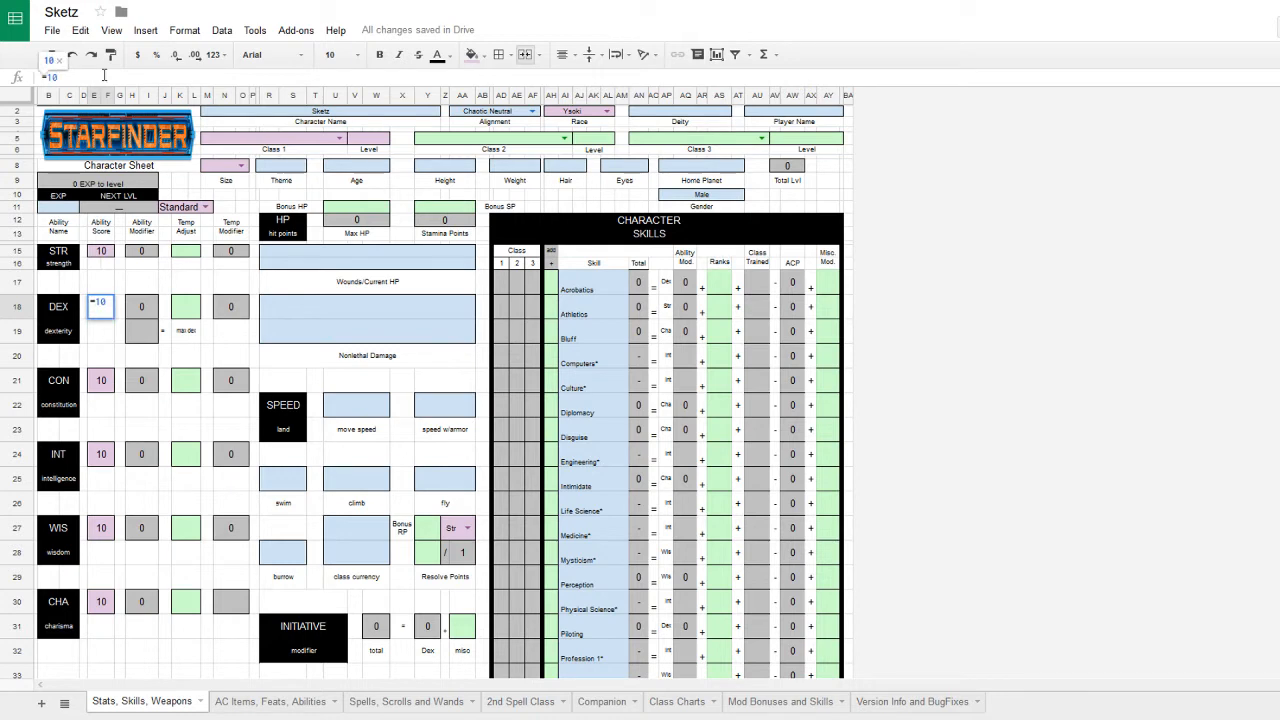
{"action": "type", "text": "+2"}
{"action": "key", "text": "Return"}
{"action": "left_click", "coordinate": [101, 454]}
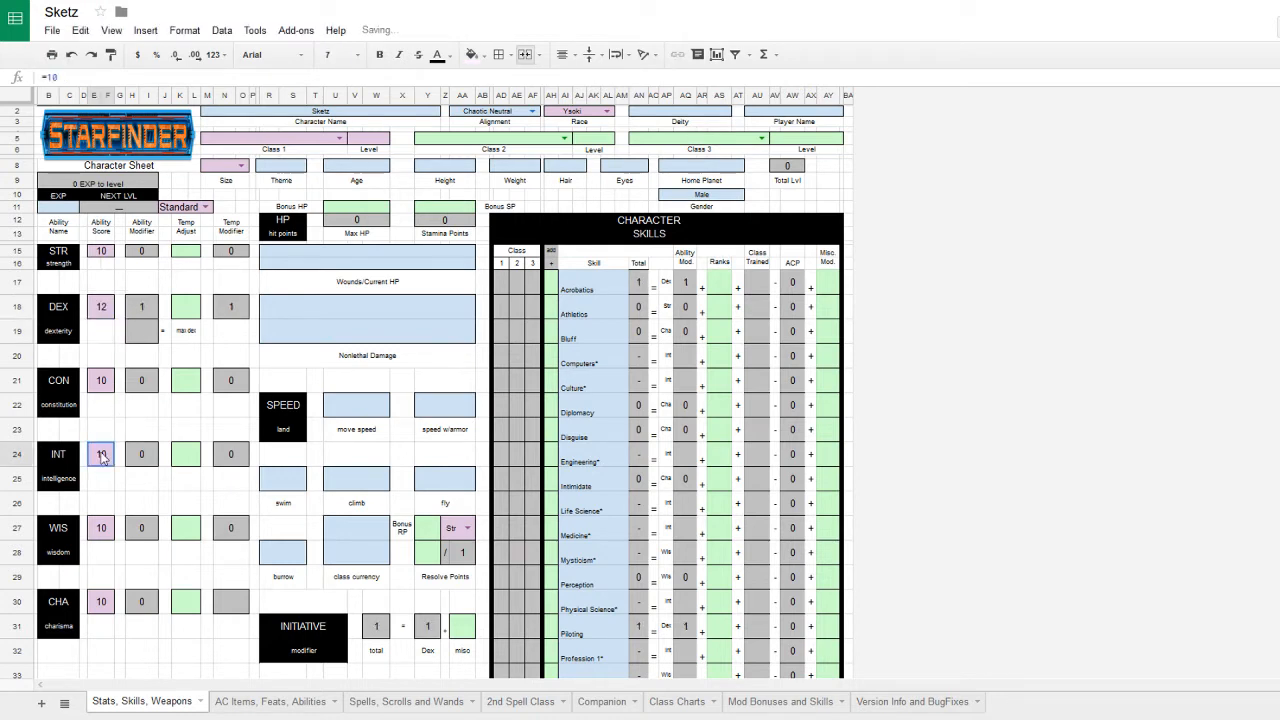
{"action": "left_click", "coordinate": [96, 76]}
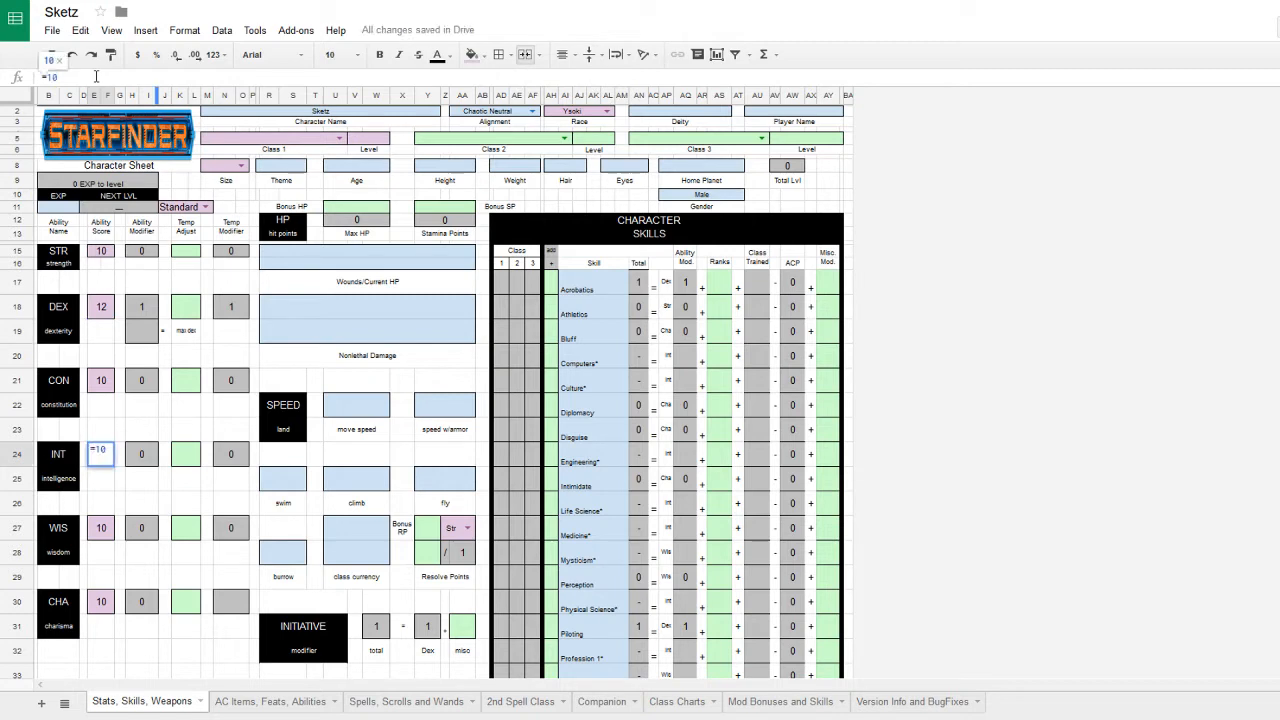
{"action": "type", "text": "+2"}
{"action": "key", "text": "Return"}
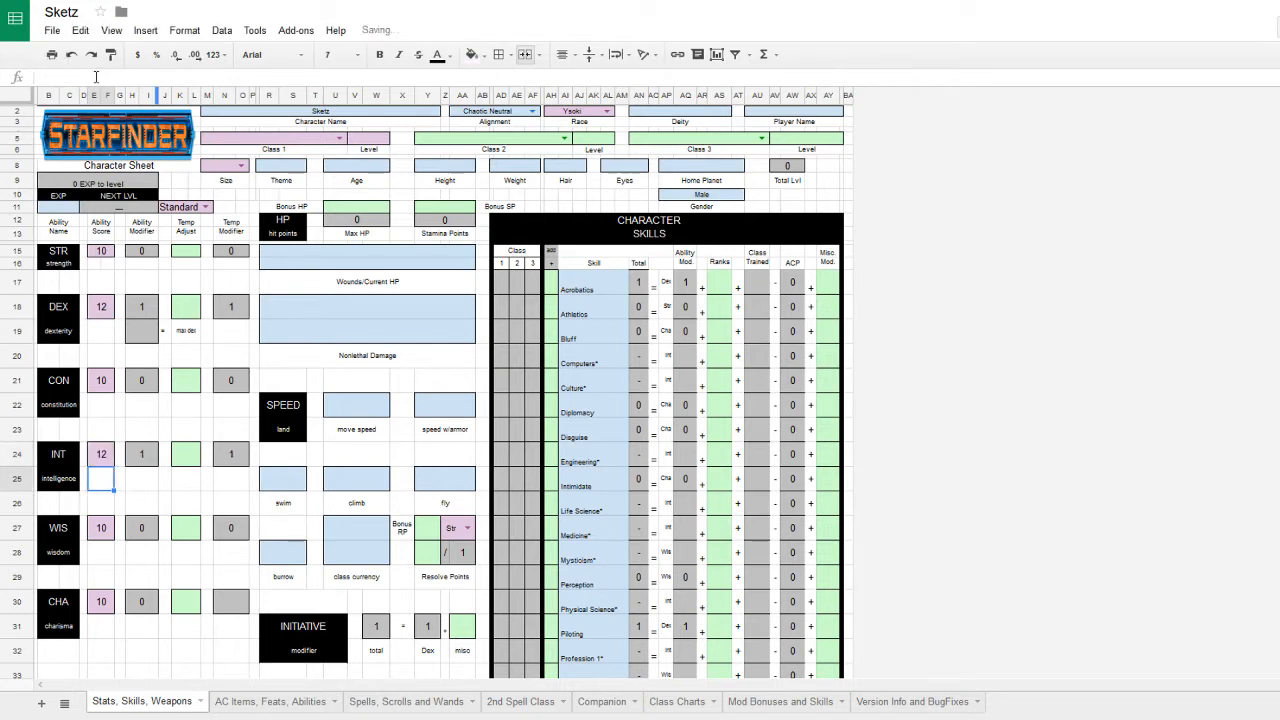
{"action": "left_click", "coordinate": [97, 260]}
{"action": "left_click", "coordinate": [93, 78]}
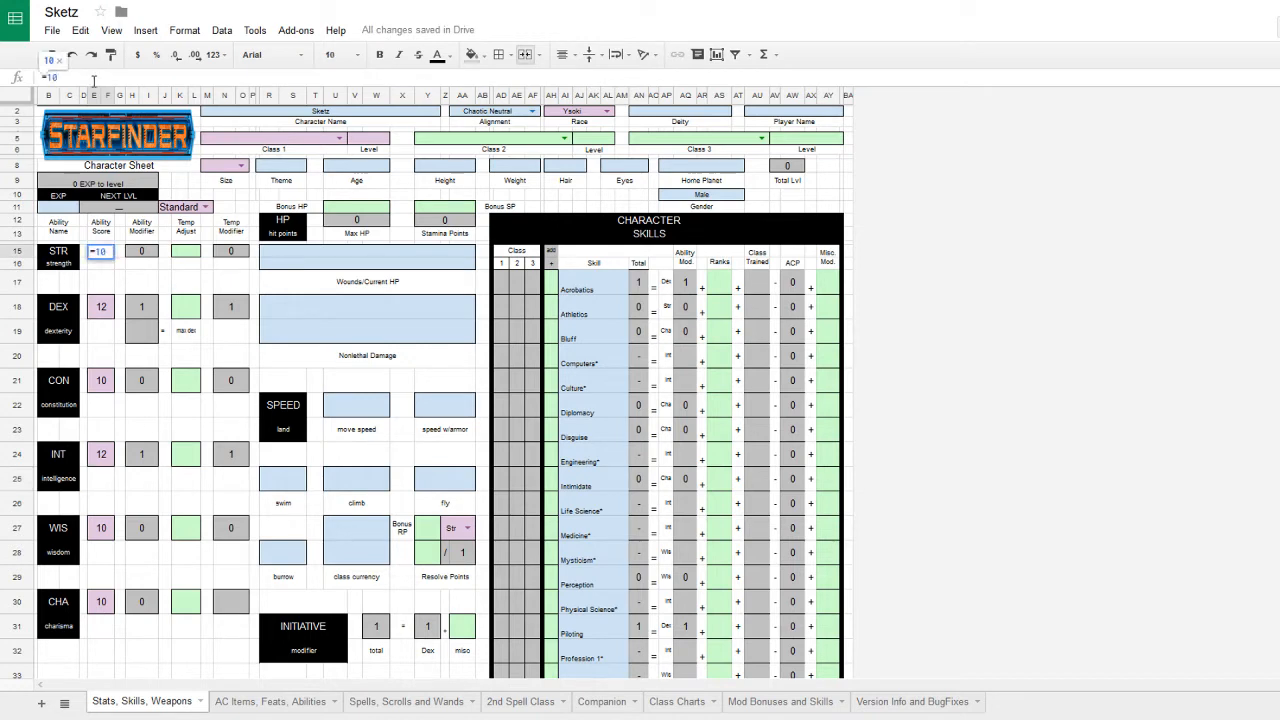
{"action": "type", "text": "-"}
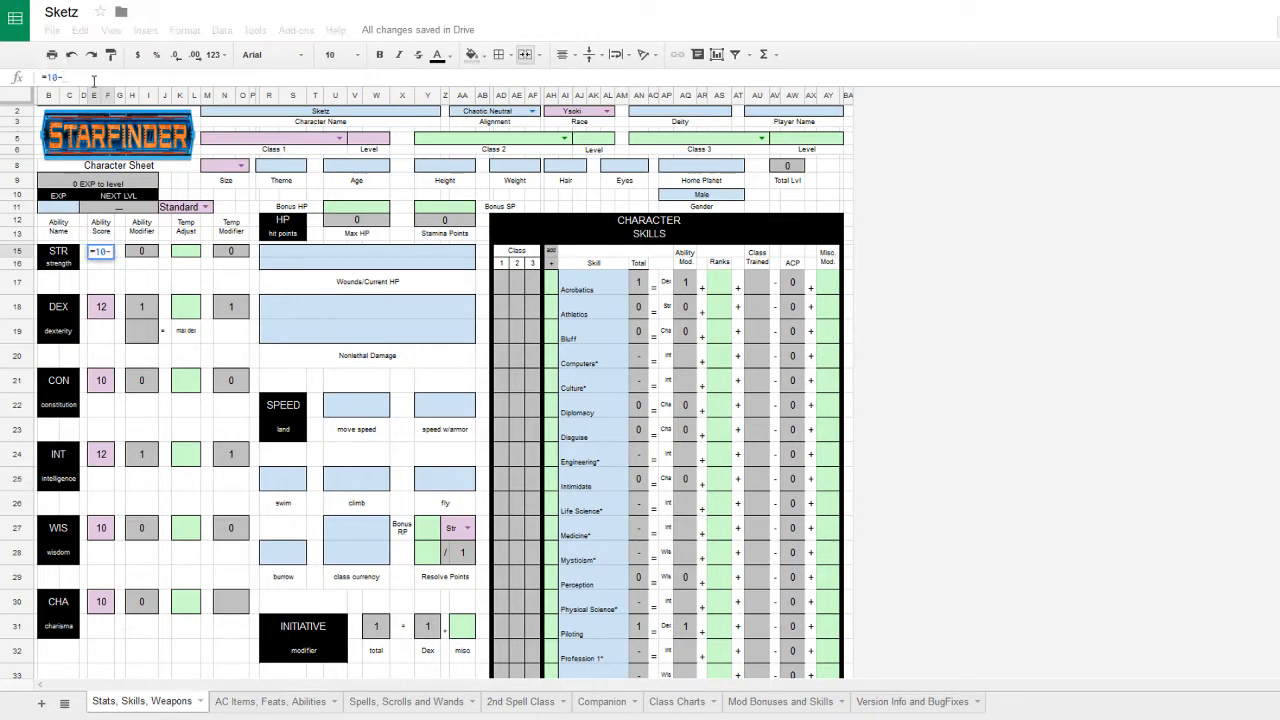
{"action": "type", "text": "2"}
{"action": "key", "text": "Return"}
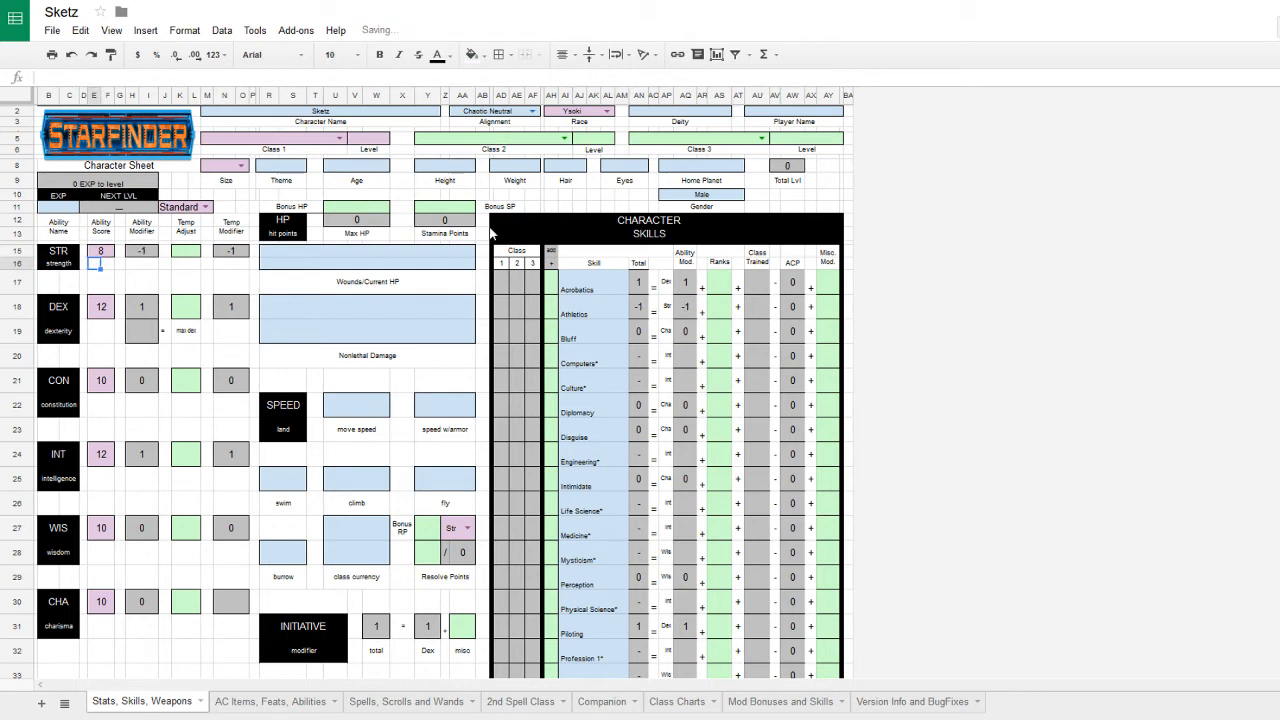
- Set the character size to Small
{"action": "left_click", "coordinate": [240, 165]}
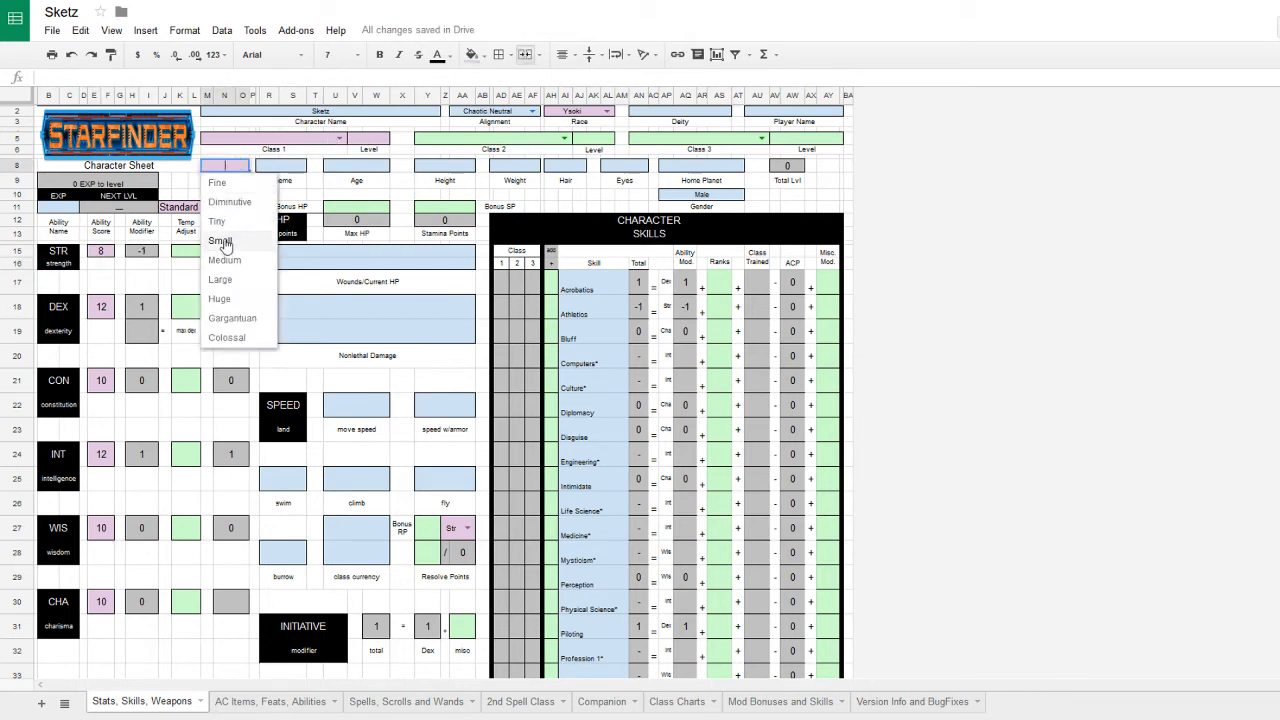
{"action": "left_click", "coordinate": [222, 241]}
{"action": "left_click", "coordinate": [272, 167]}
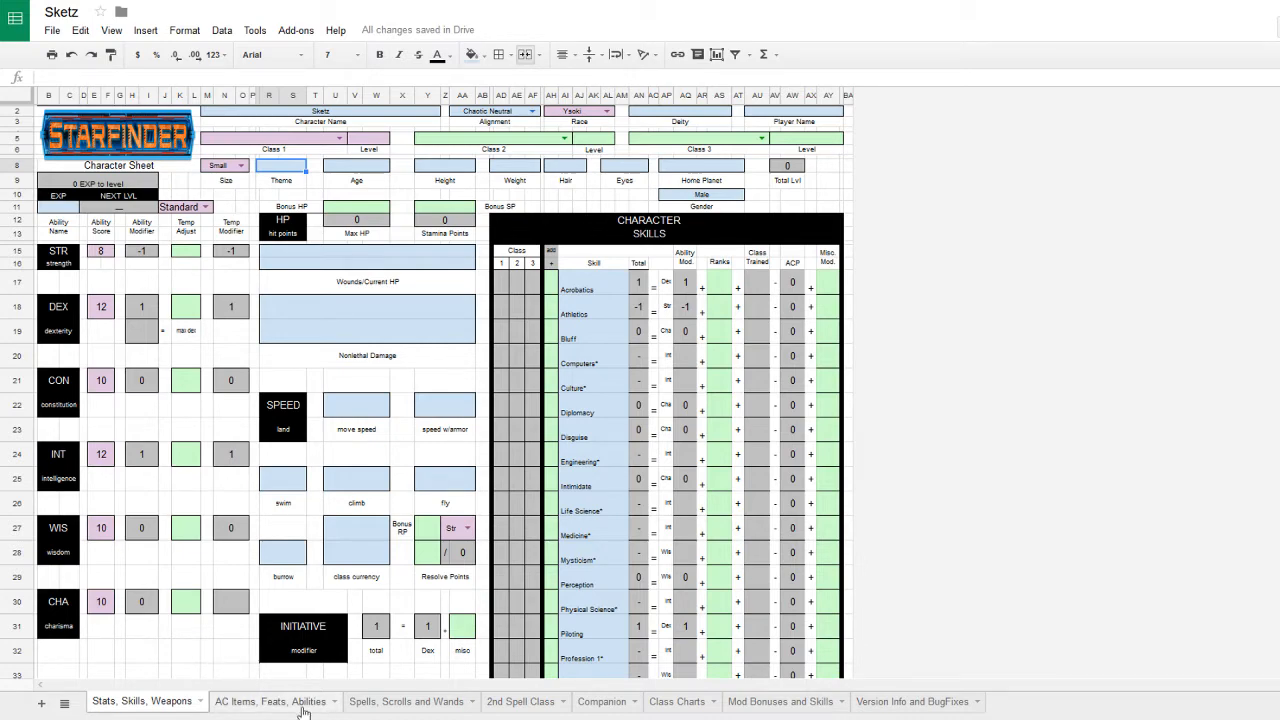
- On the AC Items, Feats, Abilities sheet, enter 'Check Pouchs - Can store 1 bulk of goods' as the first RACIAL trait
{"action": "scroll", "coordinate": [303, 712], "scroll_direction": "down", "scroll_amount": 10}
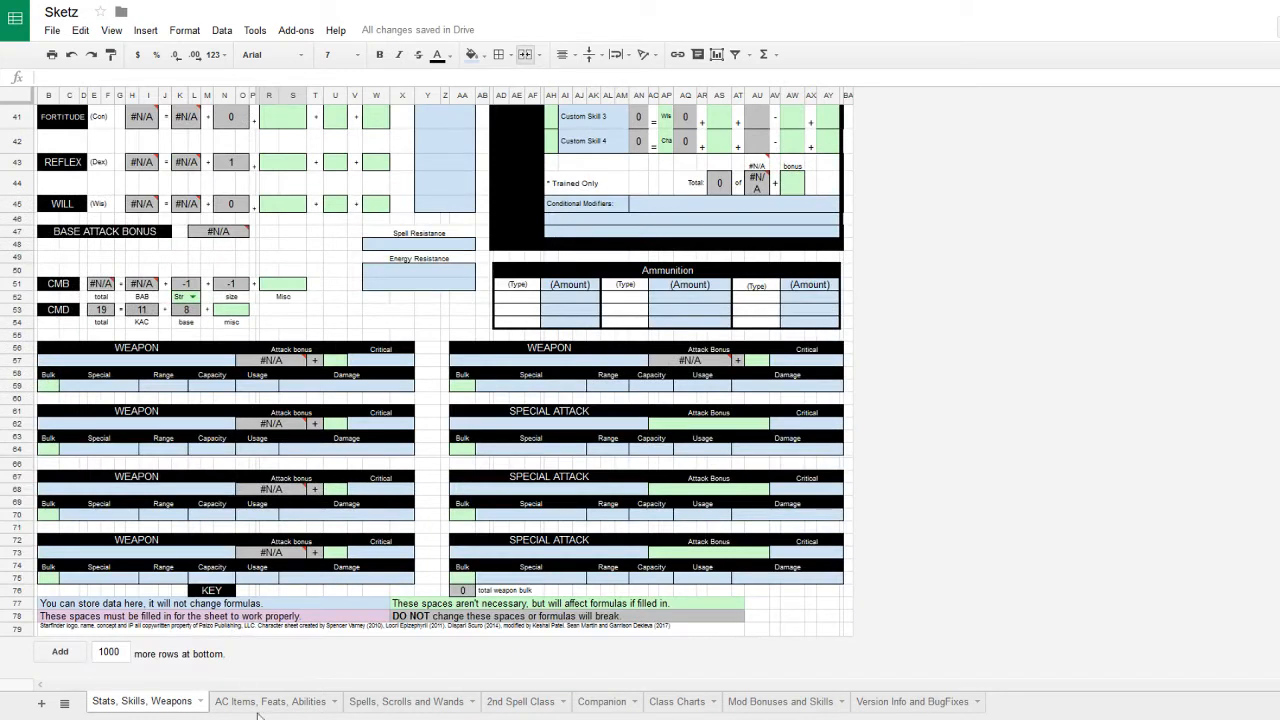
{"action": "left_click", "coordinate": [268, 703]}
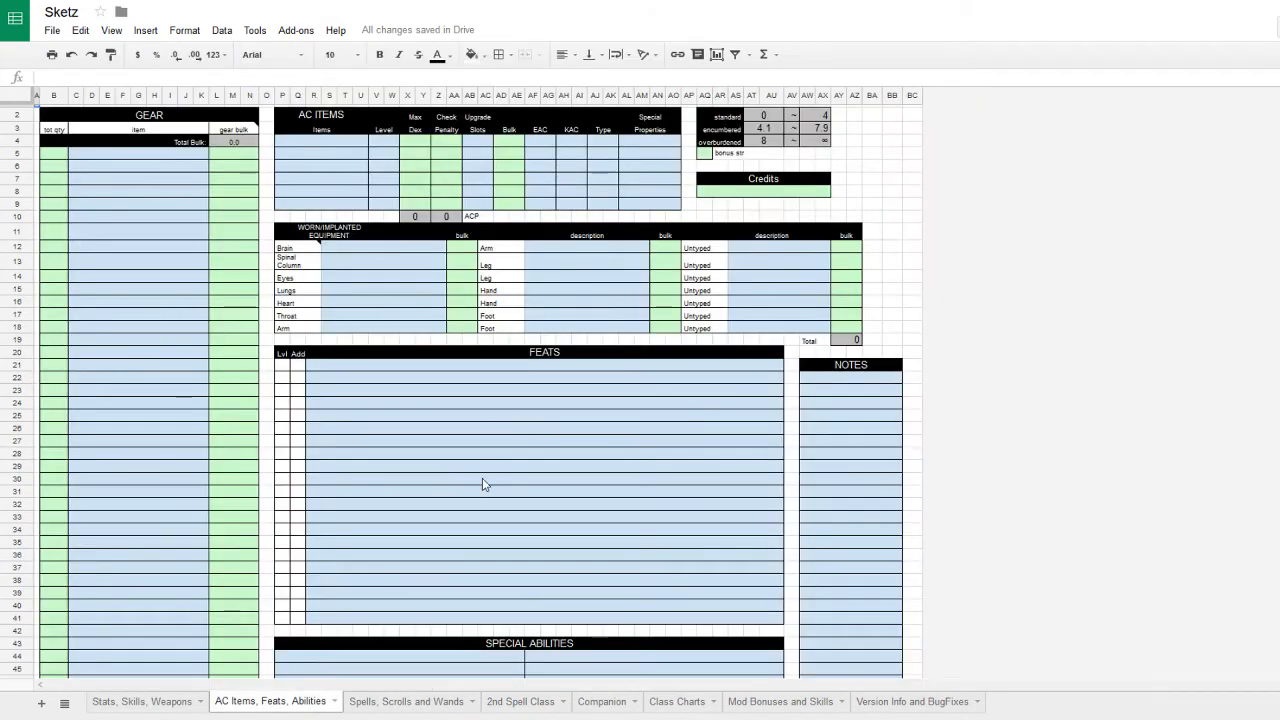
{"action": "left_click", "coordinate": [477, 506]}
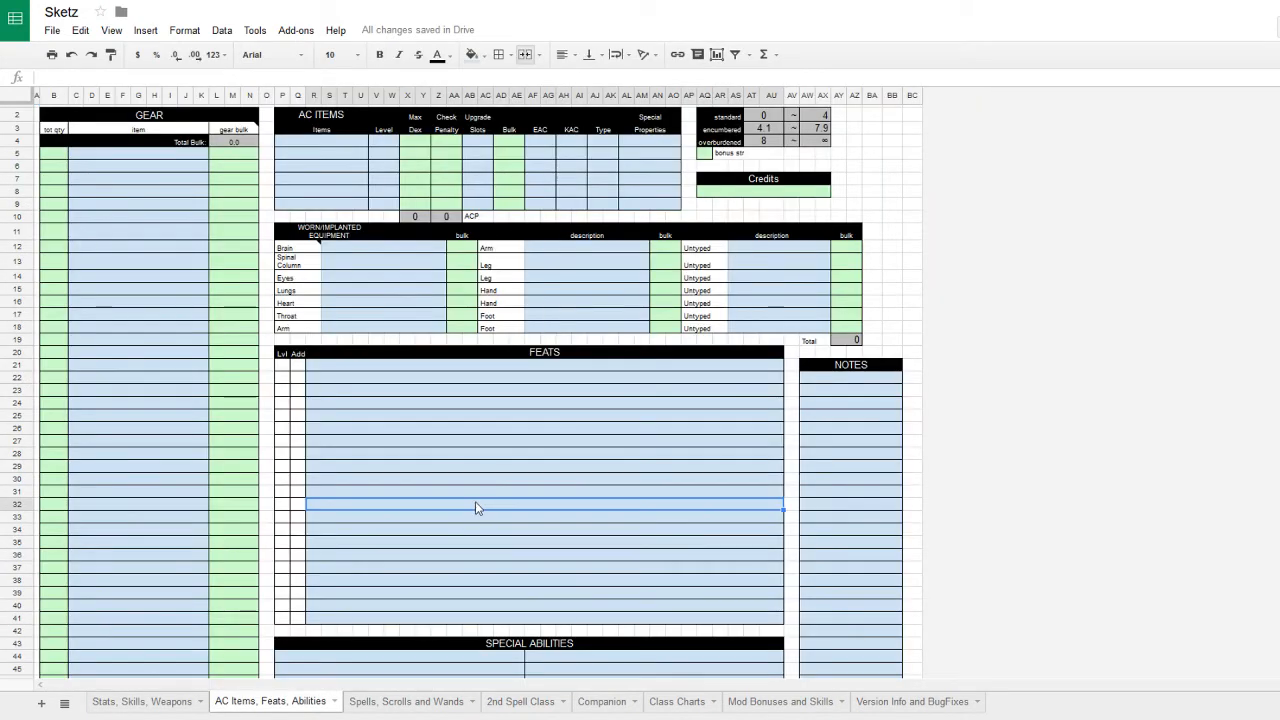
{"action": "scroll", "coordinate": [400, 480], "scroll_direction": "down", "scroll_amount": 5}
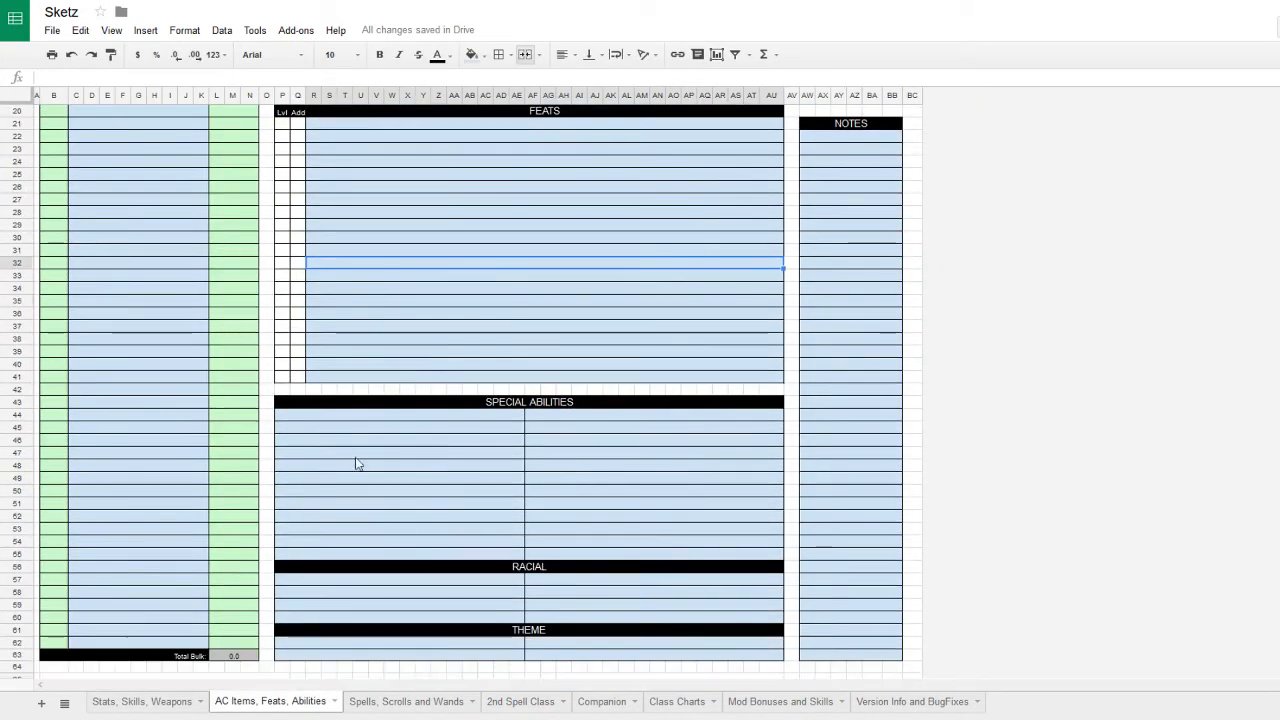
{"action": "left_click", "coordinate": [357, 581]}
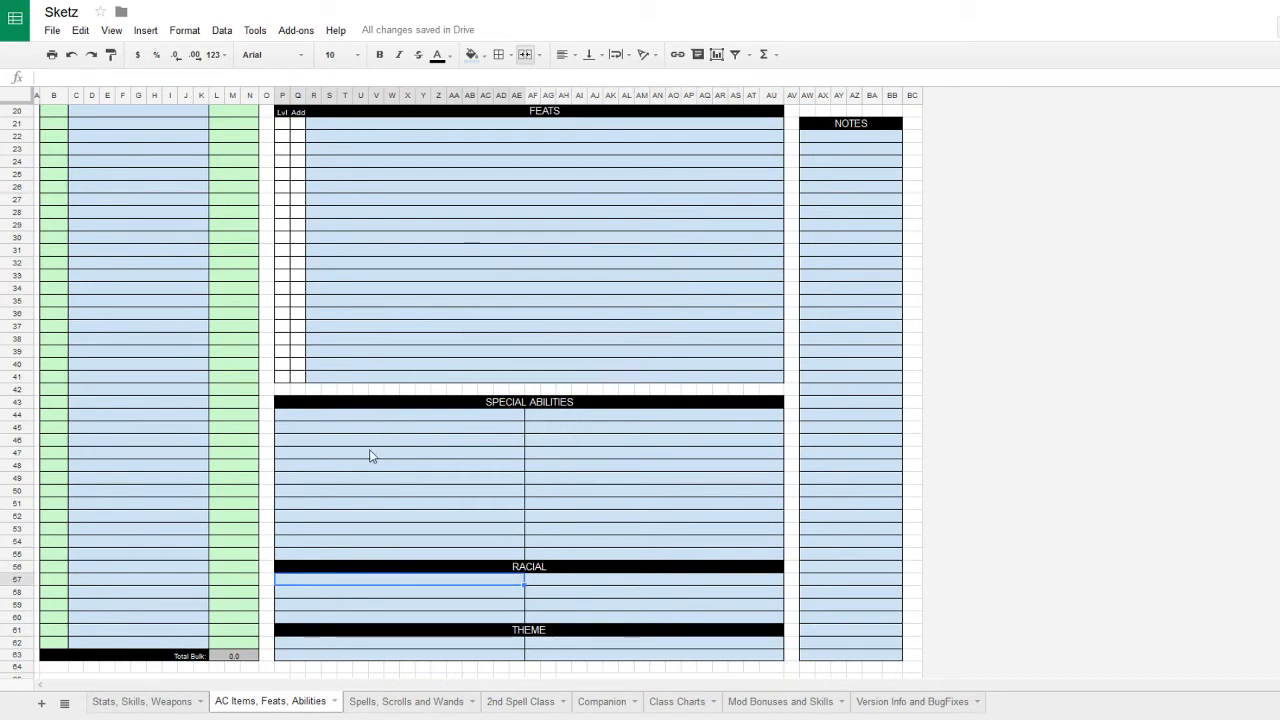
{"action": "type", "text": "Chec"}
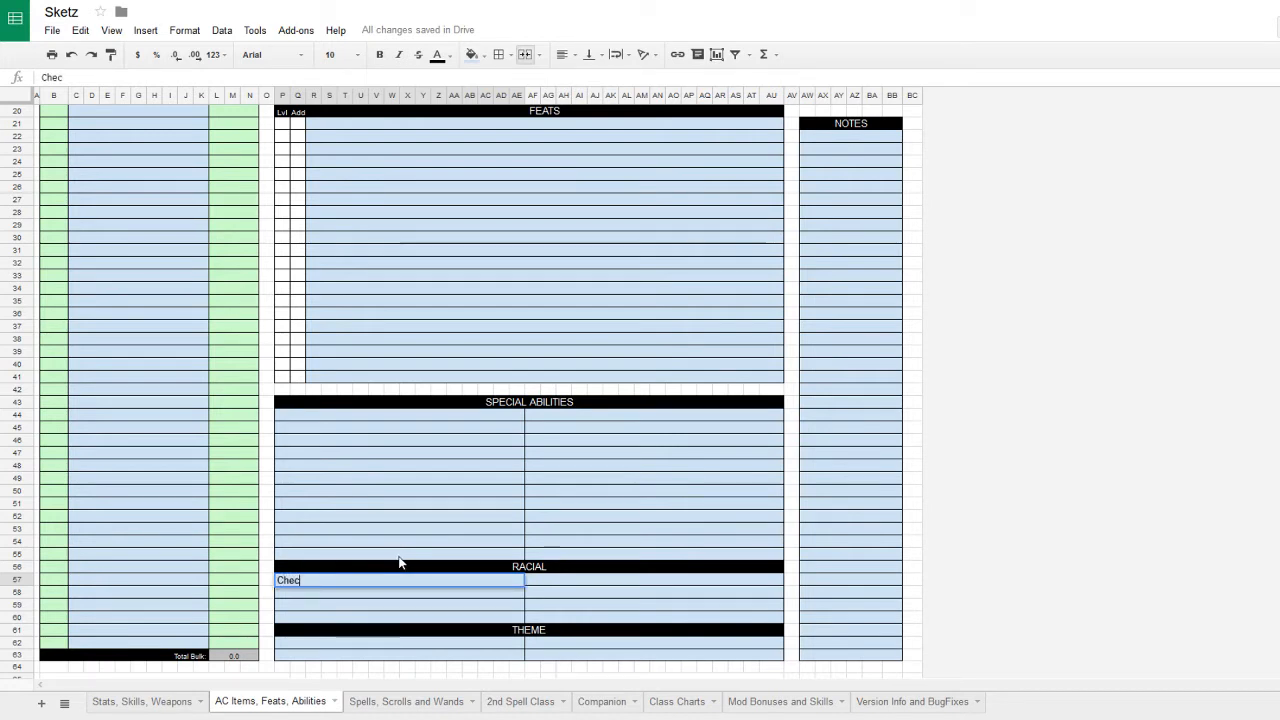
{"action": "type", "text": "k Pou"}
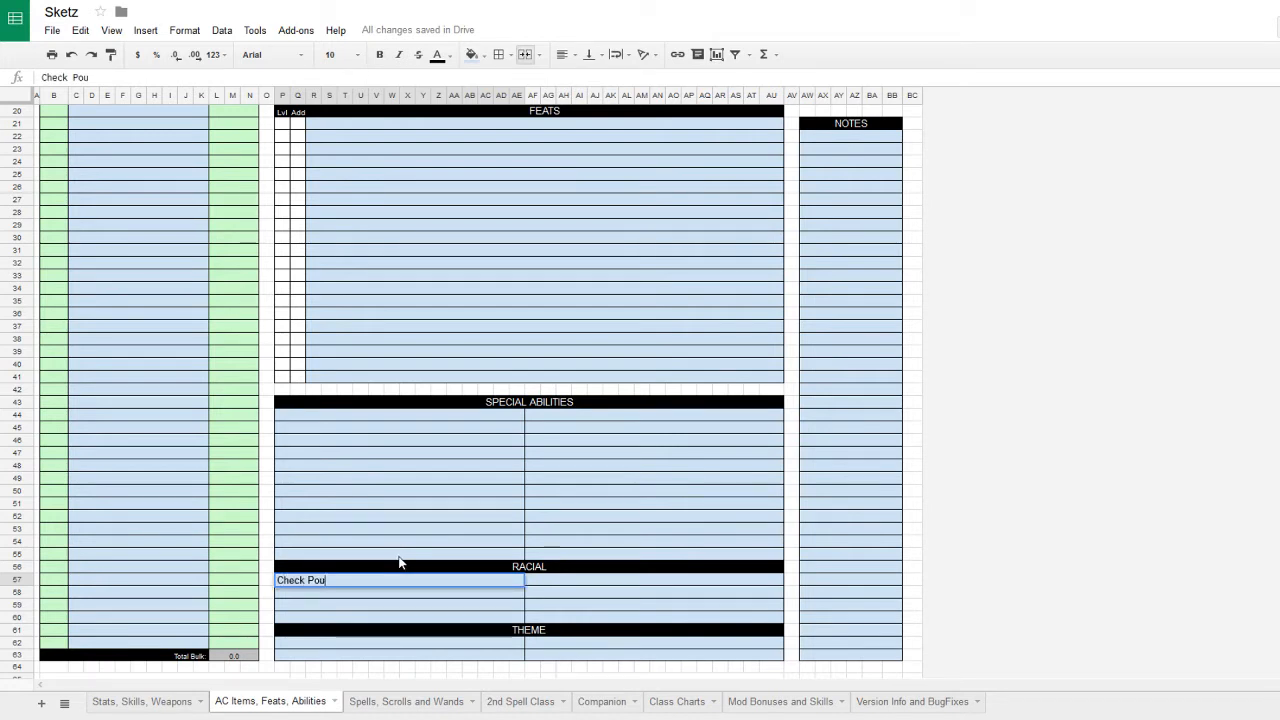
{"action": "type", "text": "chs - Can "}
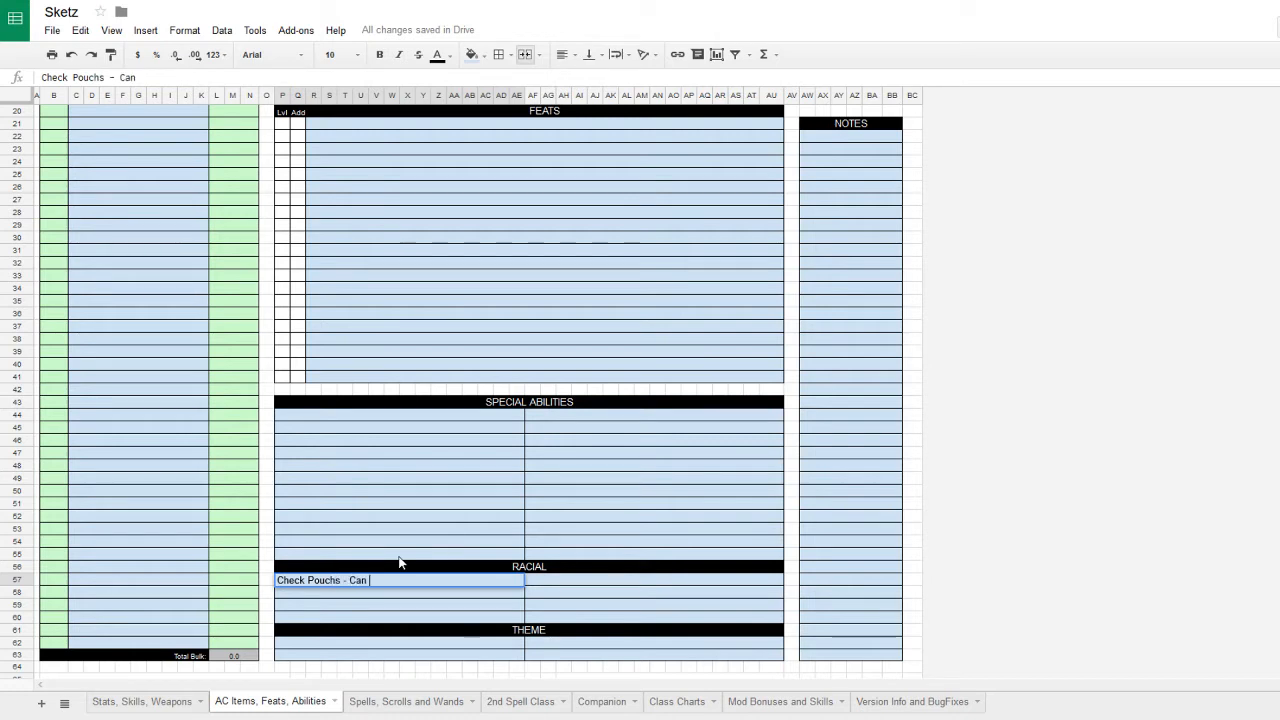
{"action": "type", "text": "stor 1bulk of goods"}
{"action": "left_click", "coordinate": [386, 580]}
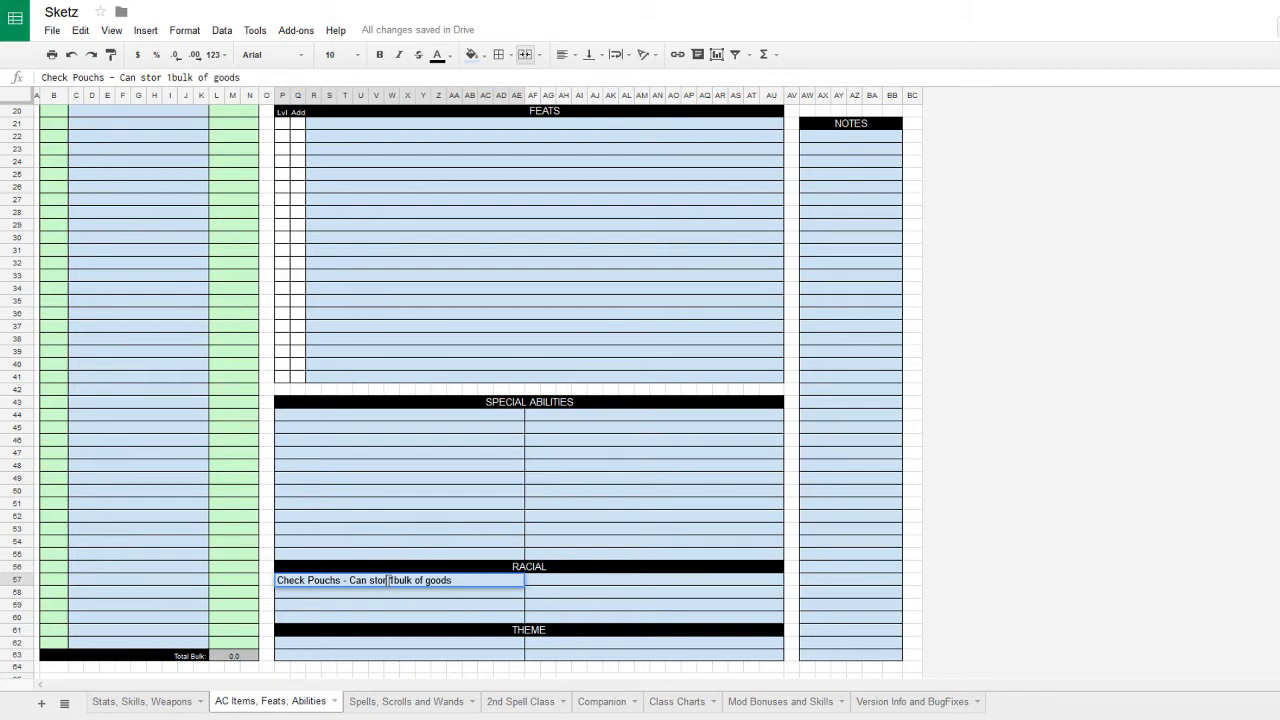
{"action": "type", "text": "e"}
{"action": "left_click", "coordinate": [398, 580]}
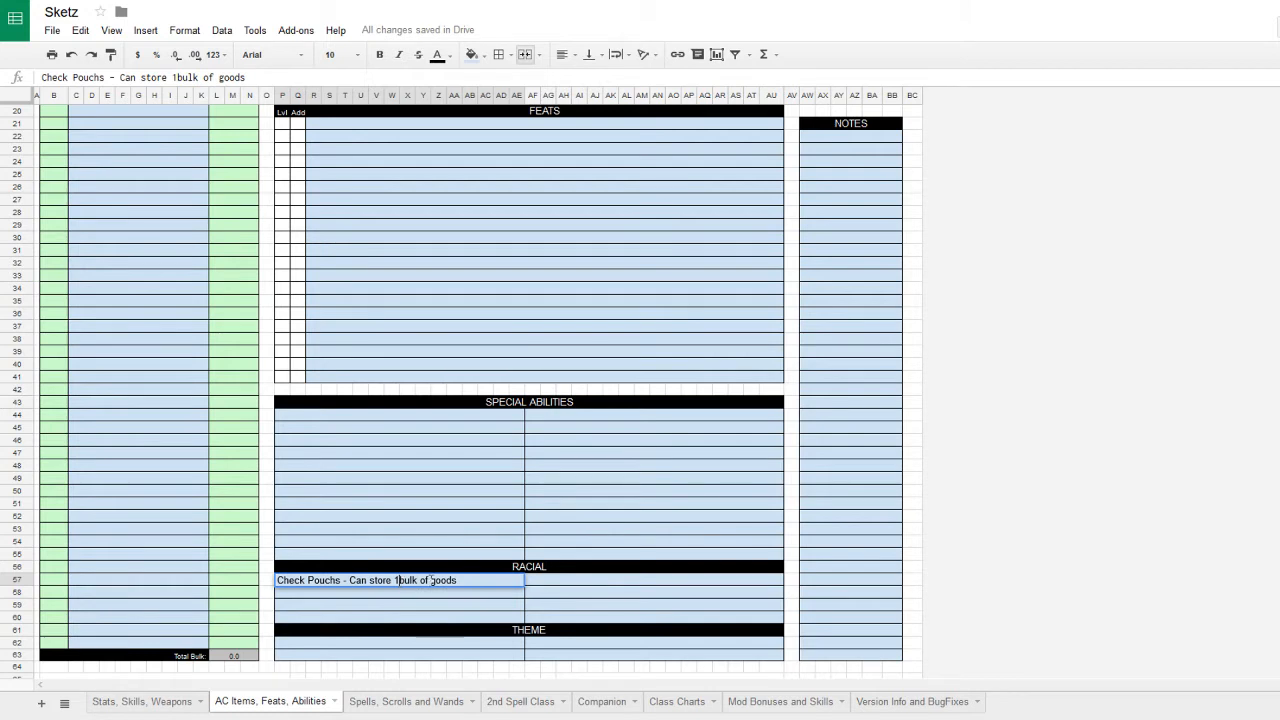
{"action": "key", "text": "Return"}
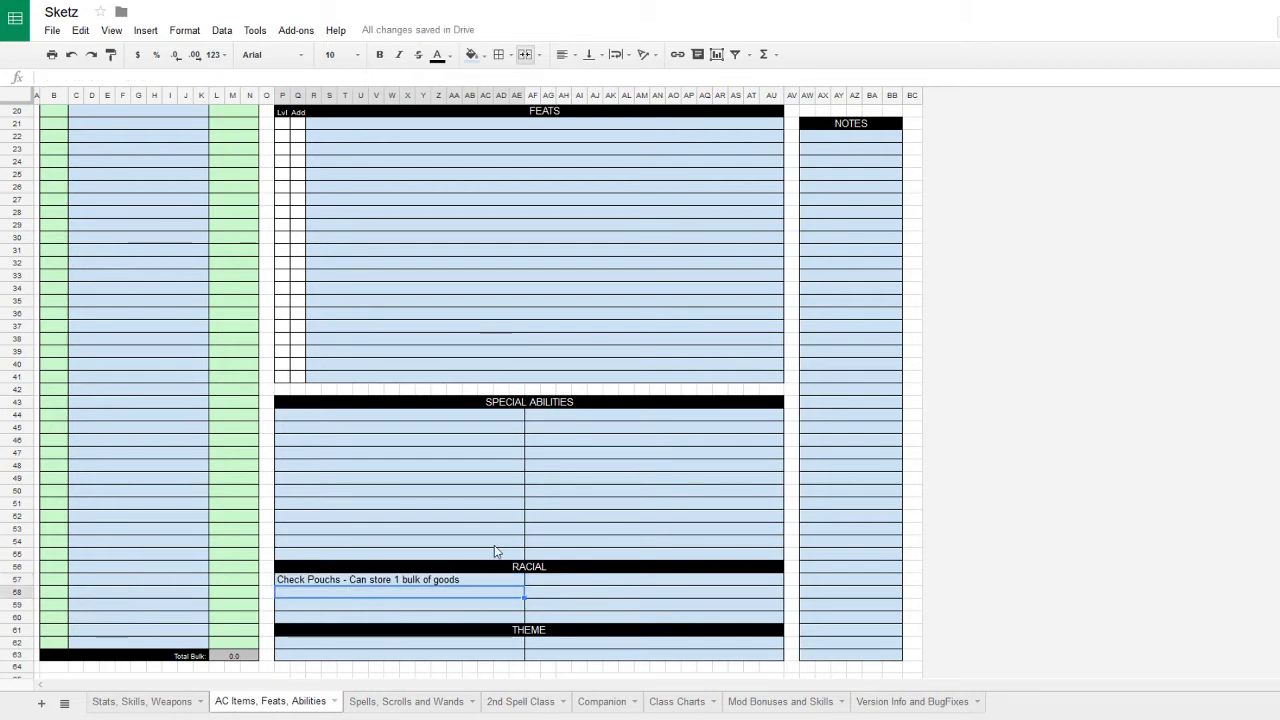
- Add 'Darkvision - 60 feet' and 'Moxie - Stand from Prone as swift' as the next racial traits
{"action": "type", "text": "Darkv"}
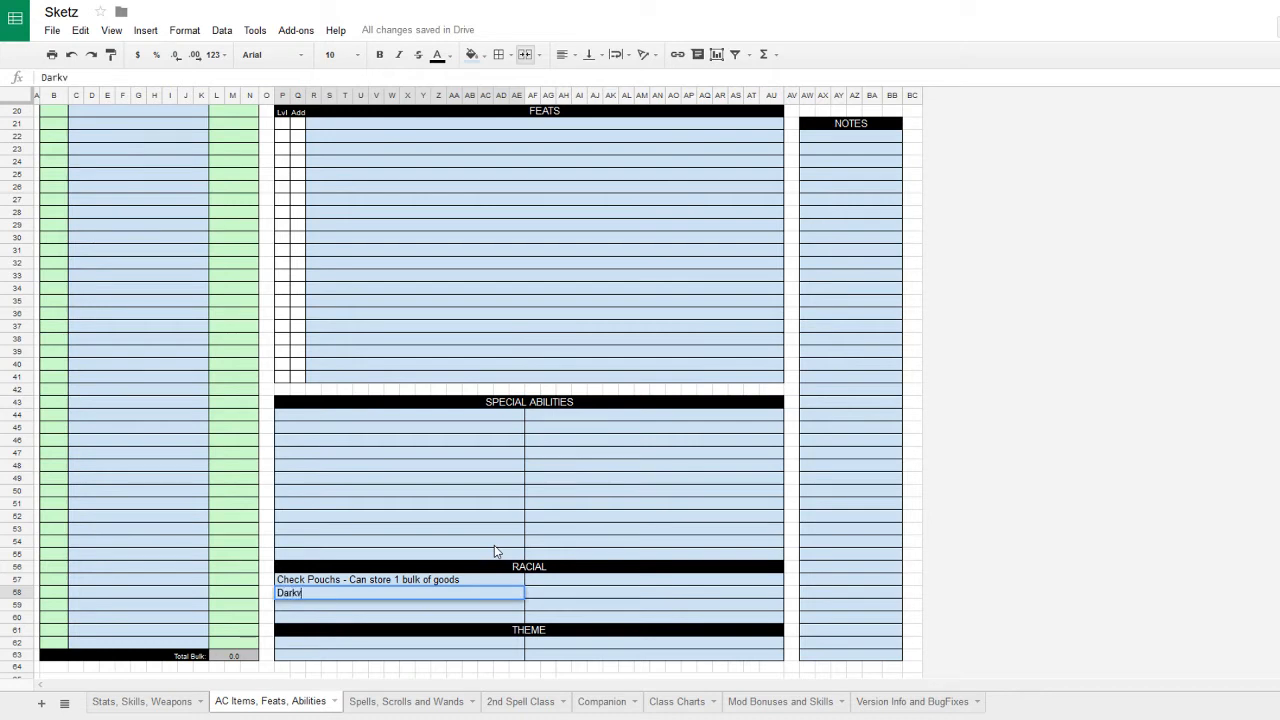
{"action": "type", "text": "ision"}
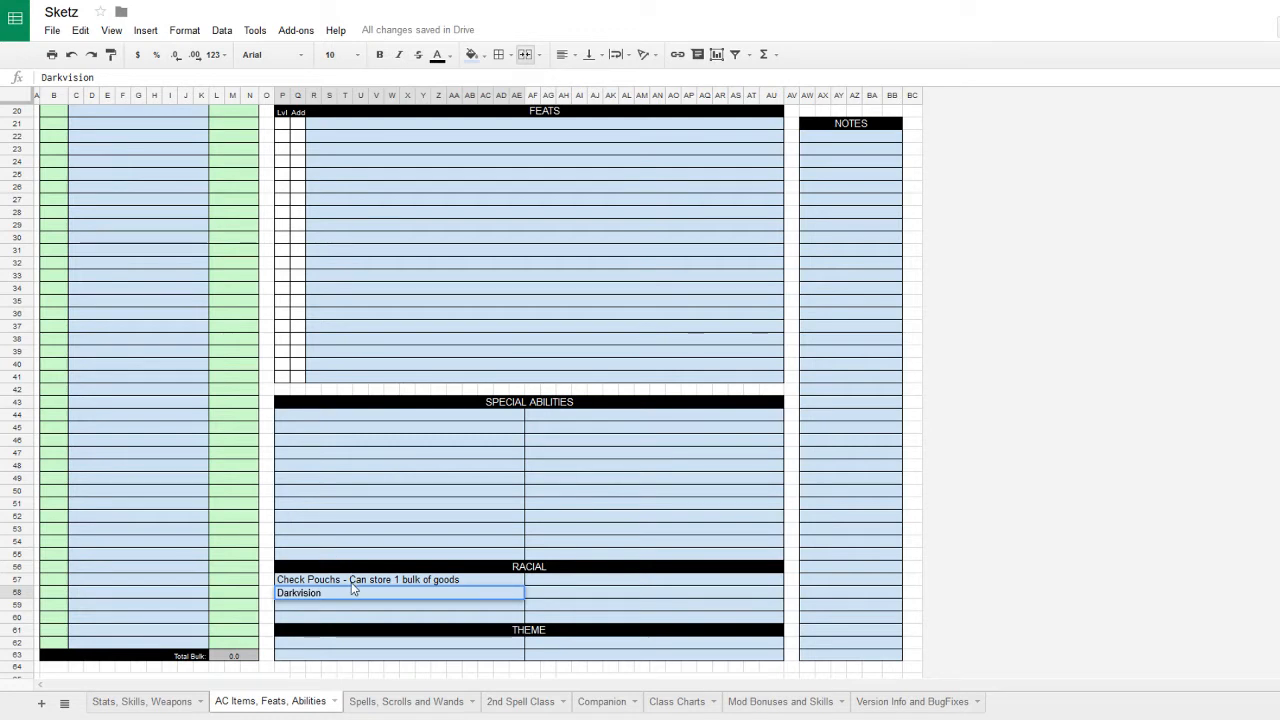
{"action": "type", "text": " - 60 feet"}
{"action": "left_click", "coordinate": [384, 610]}
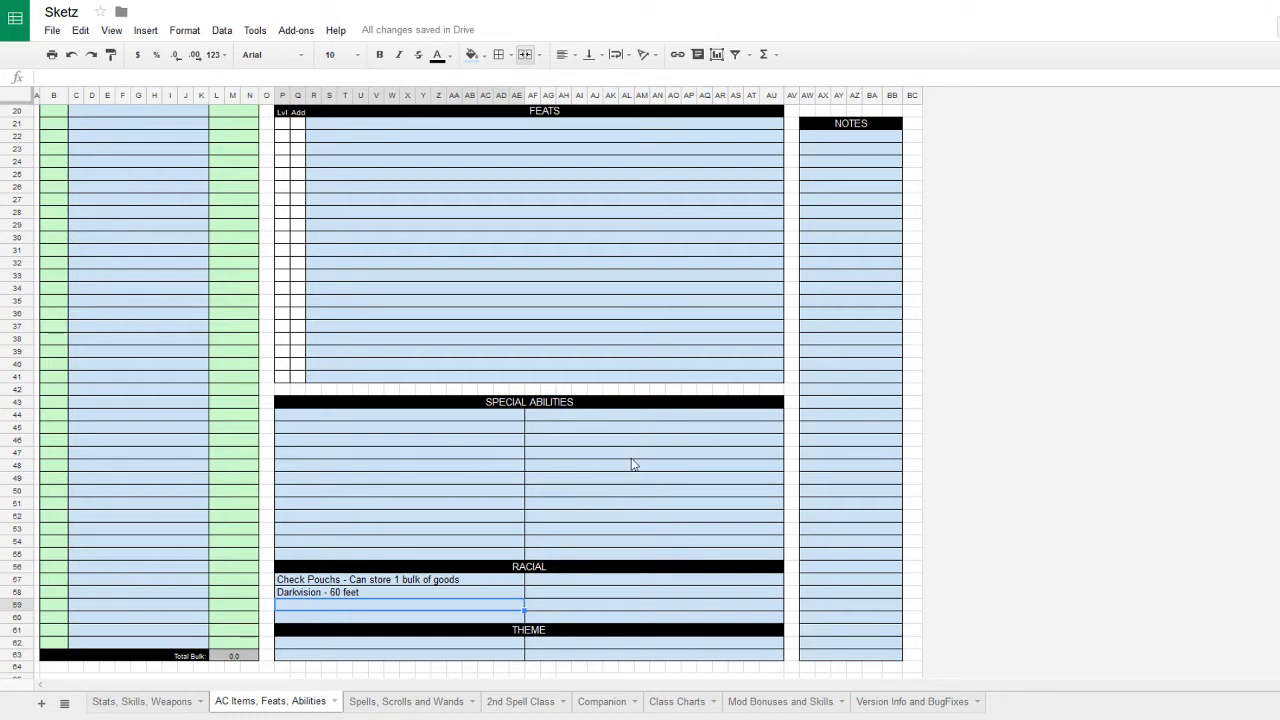
{"action": "type", "text": "Moxie -"}
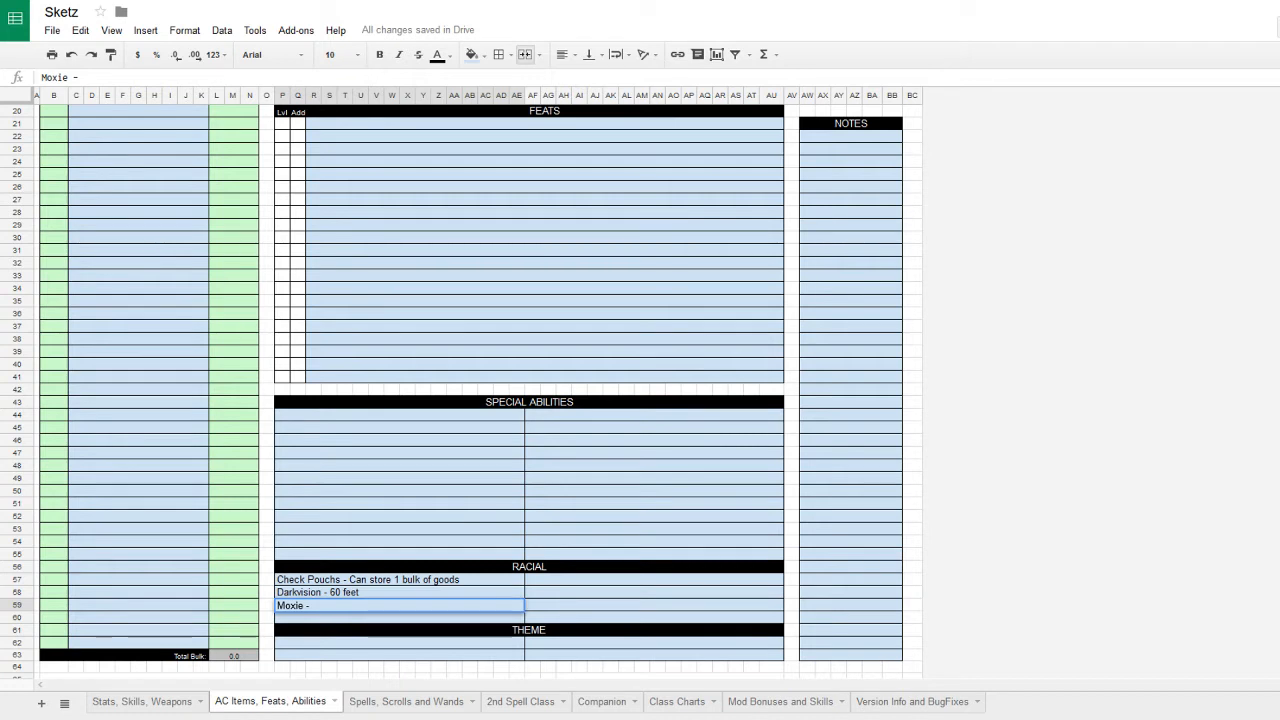
{"action": "type", "text": "Stand from Pr"}
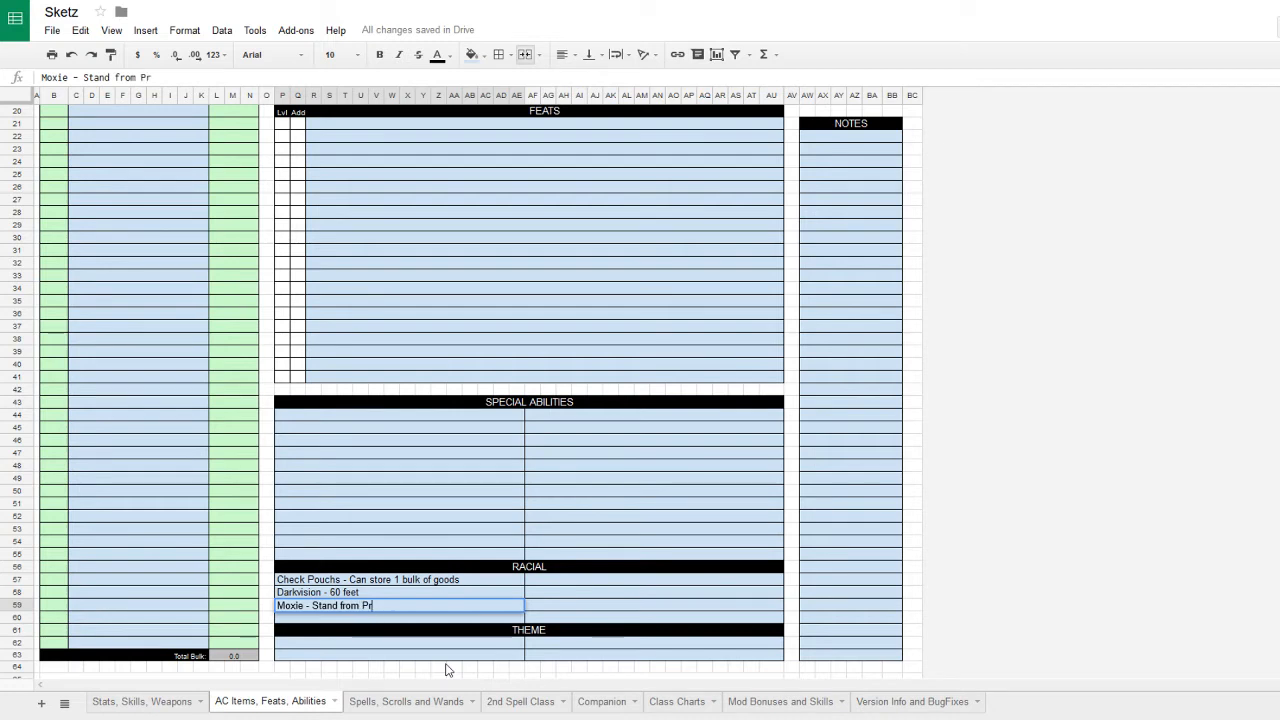
{"action": "type", "text": "one as swift"}
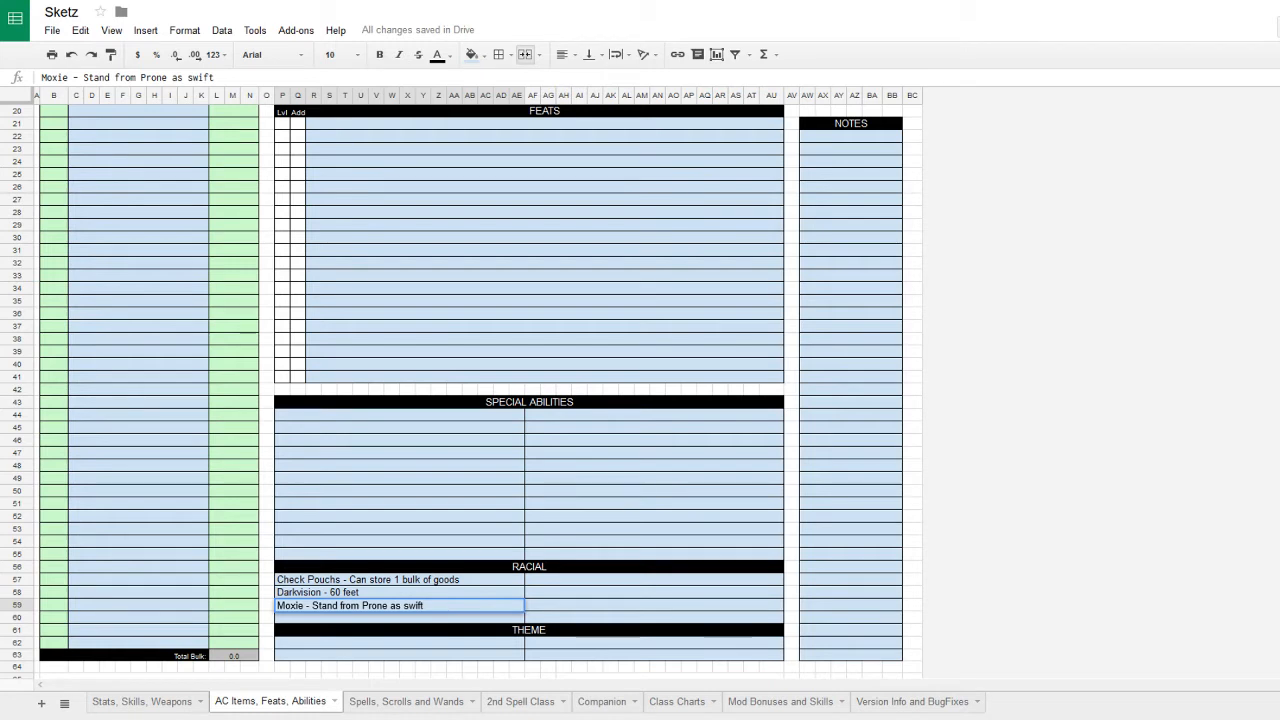
{"action": "key", "text": "Return"}
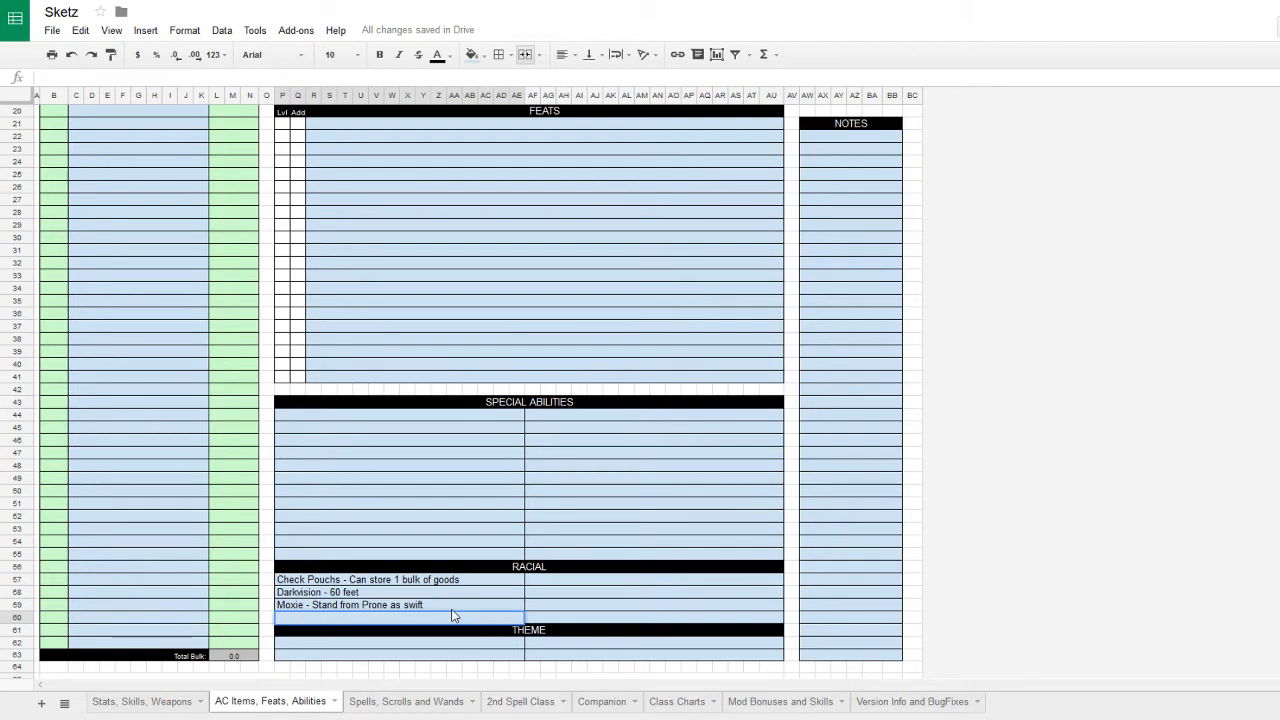
- Type '- When off-kilter not normail pens, no flatfoot' as the indented line under Moxie
{"action": "type", "text": "- When off-kilter"}
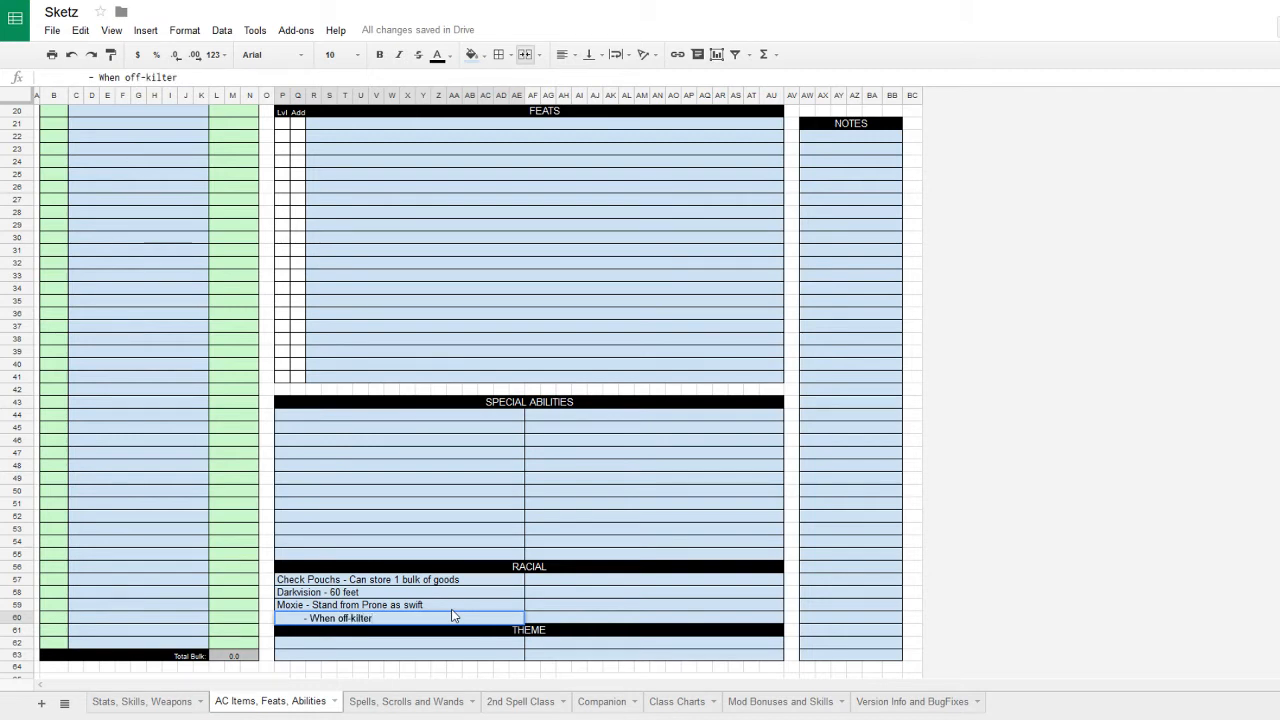
{"action": "type", "text": " no"}
{"action": "key", "text": "BackSpace"}
{"action": "key", "text": "BackSpace"}
{"action": "key", "text": "BackSpace"}
{"action": "type", "text": "not normail pen"}
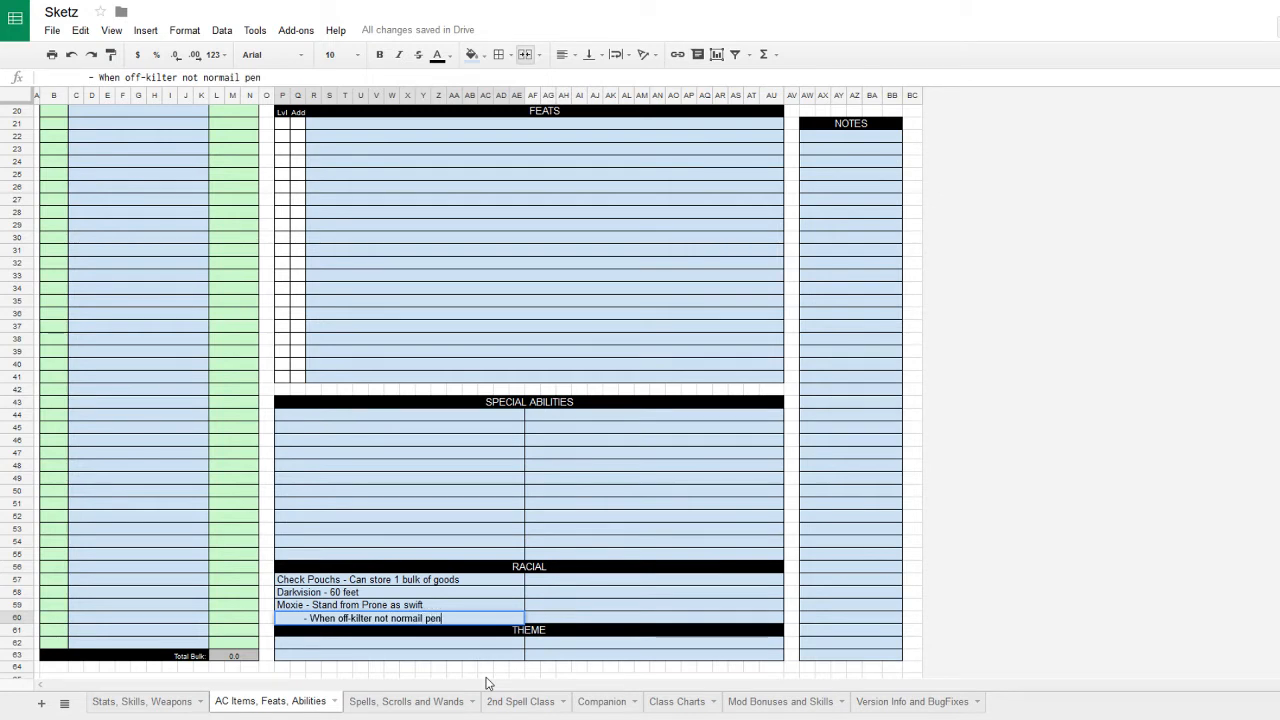
{"action": "type", "text": "s, no flatfoot"}
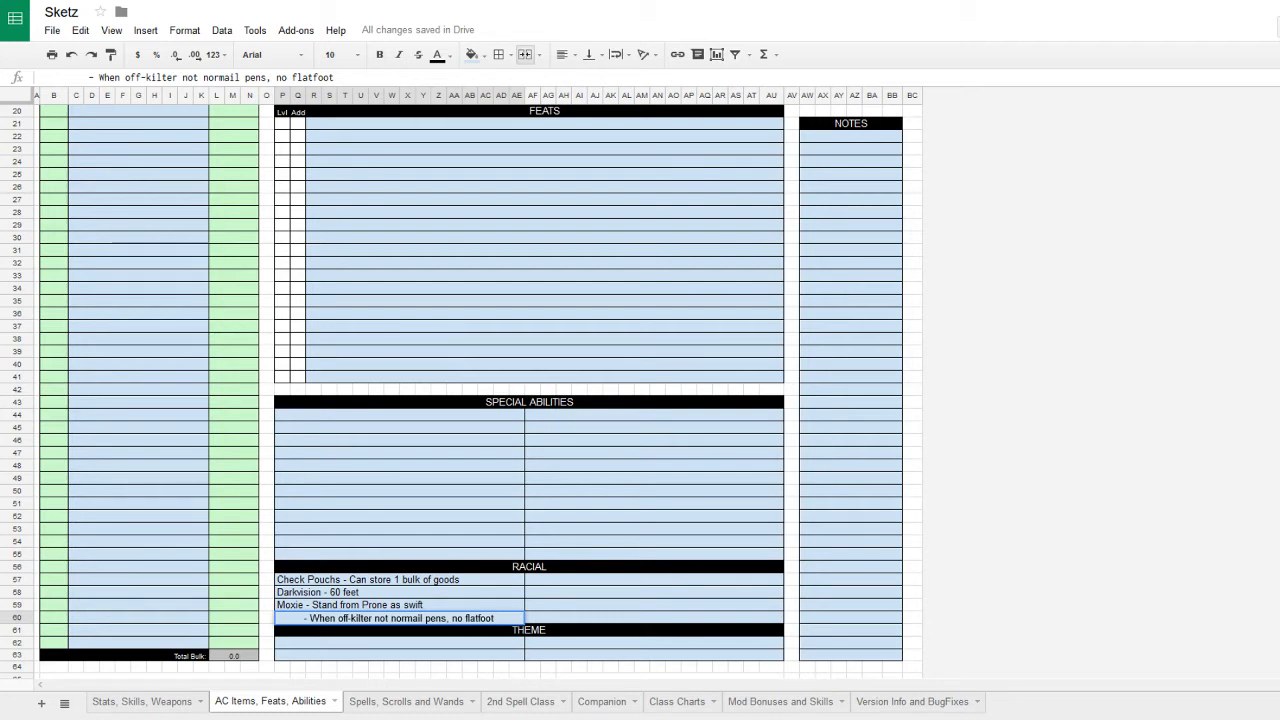
- In the racial description column, enter 'Acrobatics throug larger foes +5 racial bonus'
{"action": "left_click", "coordinate": [568, 583]}
{"action": "type", "text": "Ar"}
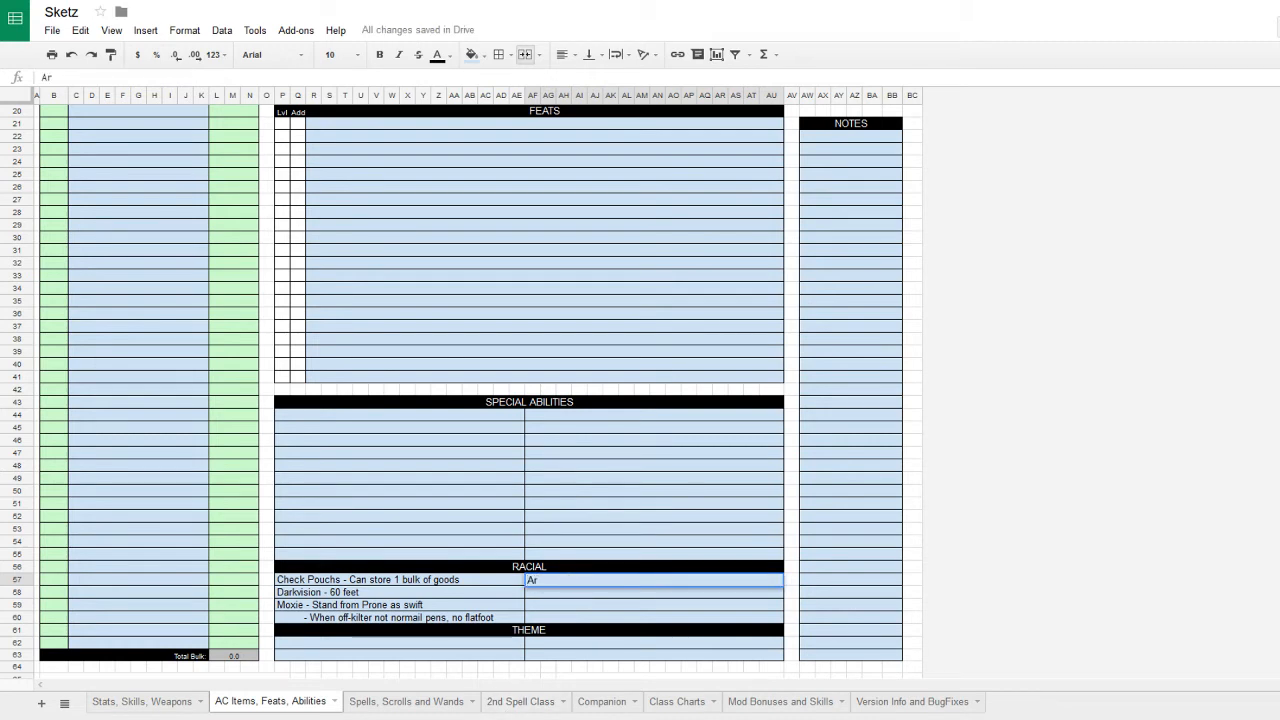
{"action": "type", "text": "robatic"}
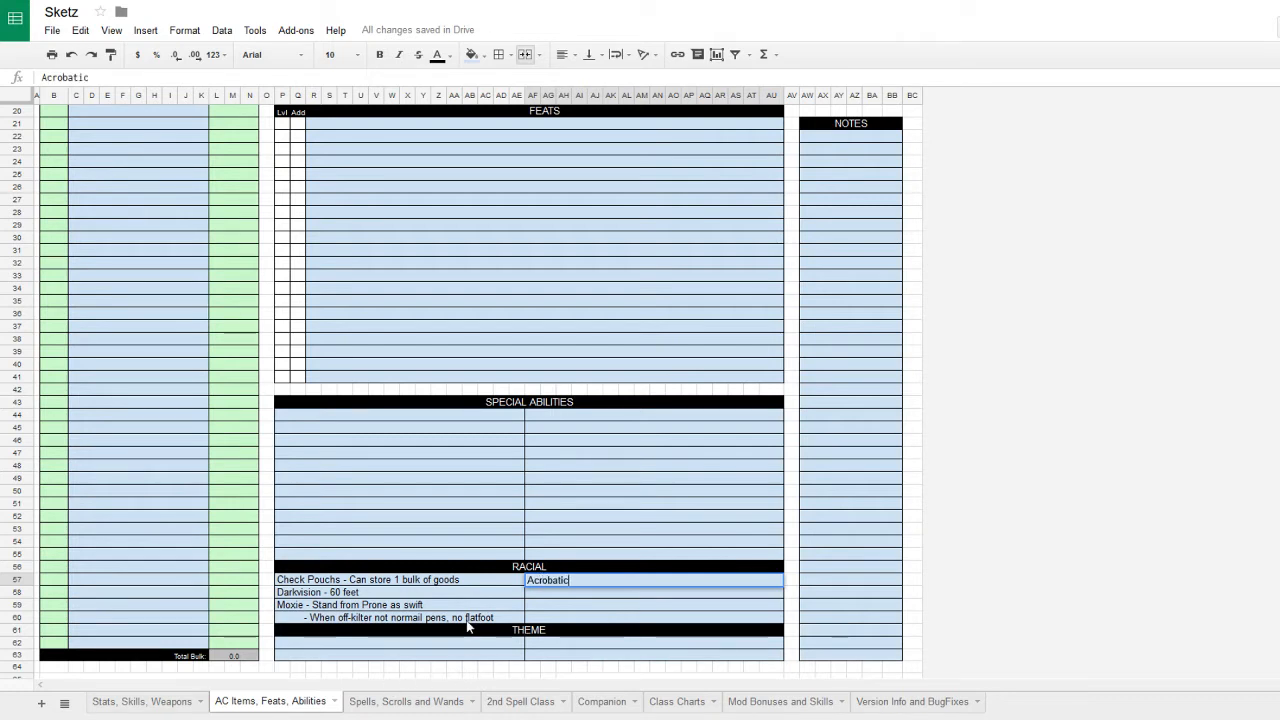
{"action": "type", "text": "s thr"}
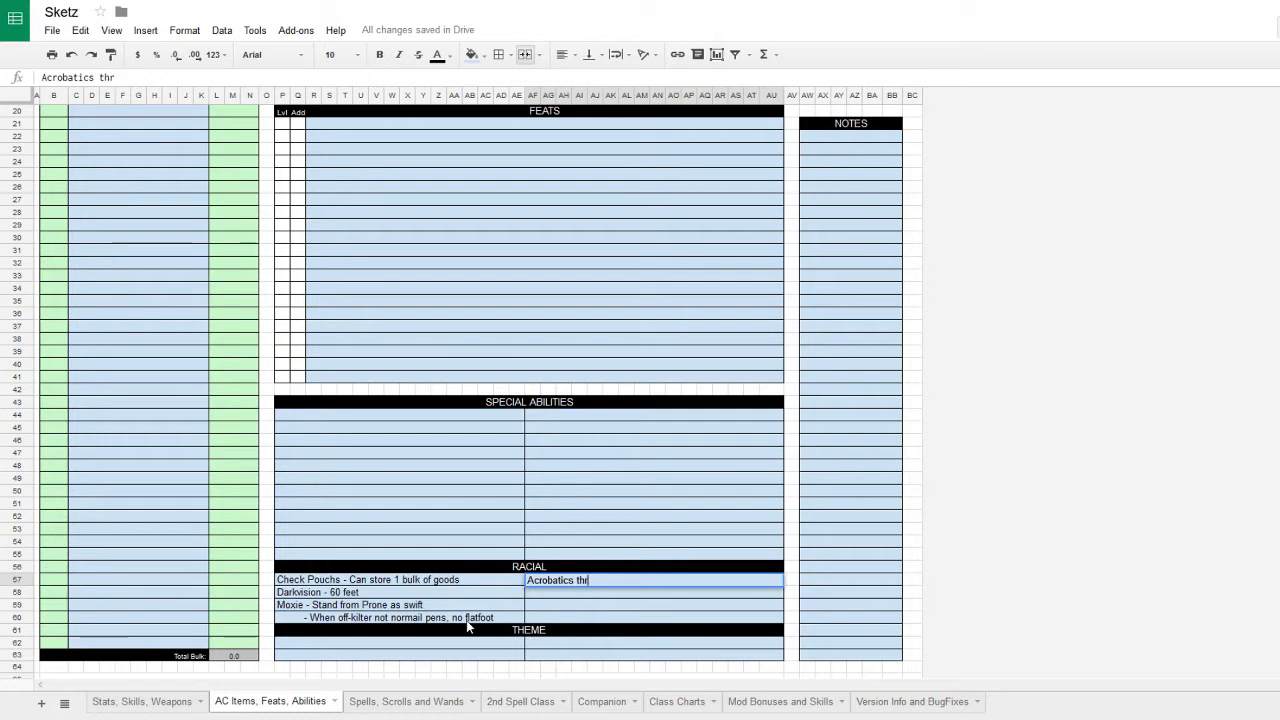
{"action": "type", "text": "oug large"}
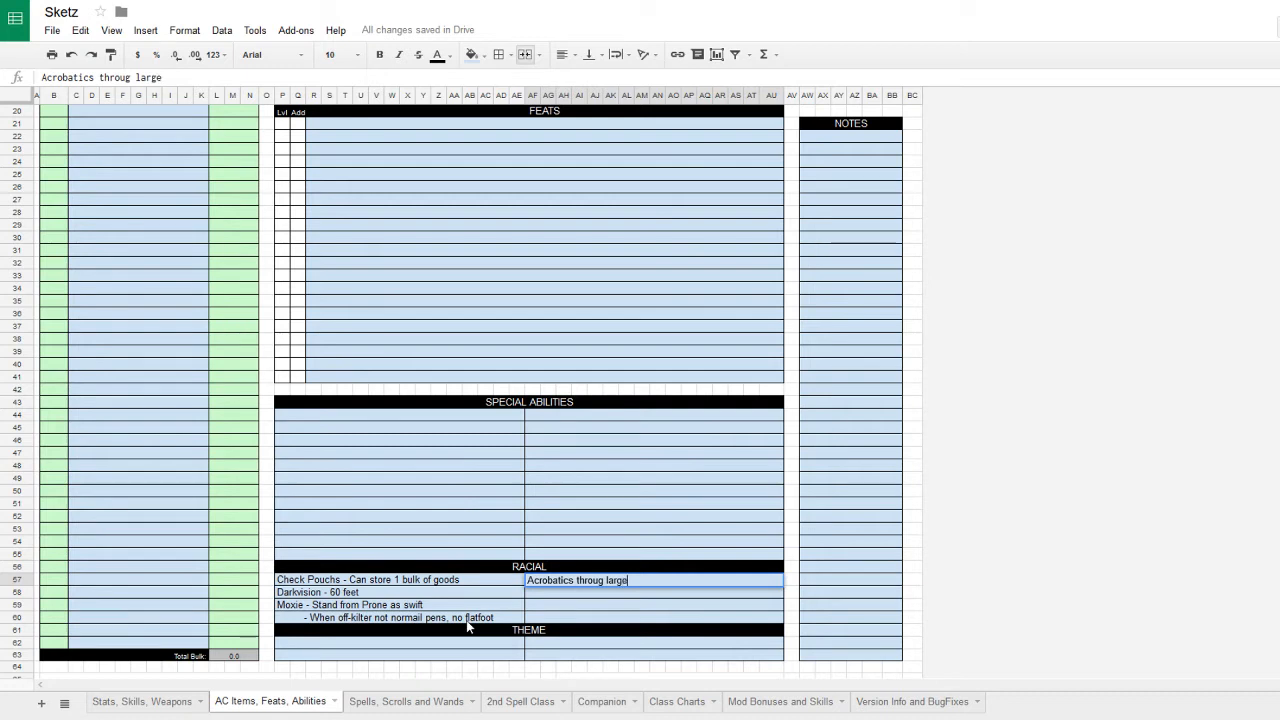
{"action": "type", "text": "r foes +5"}
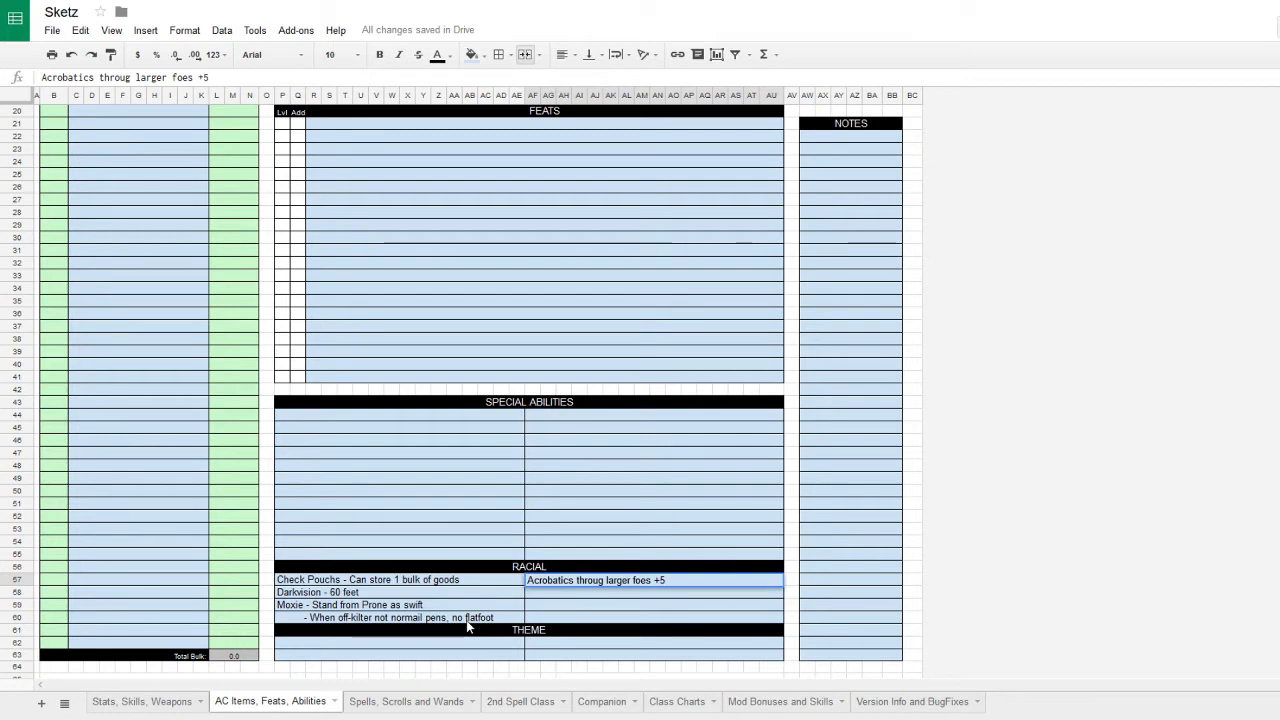
{"action": "type", "text": " racial bonus"}
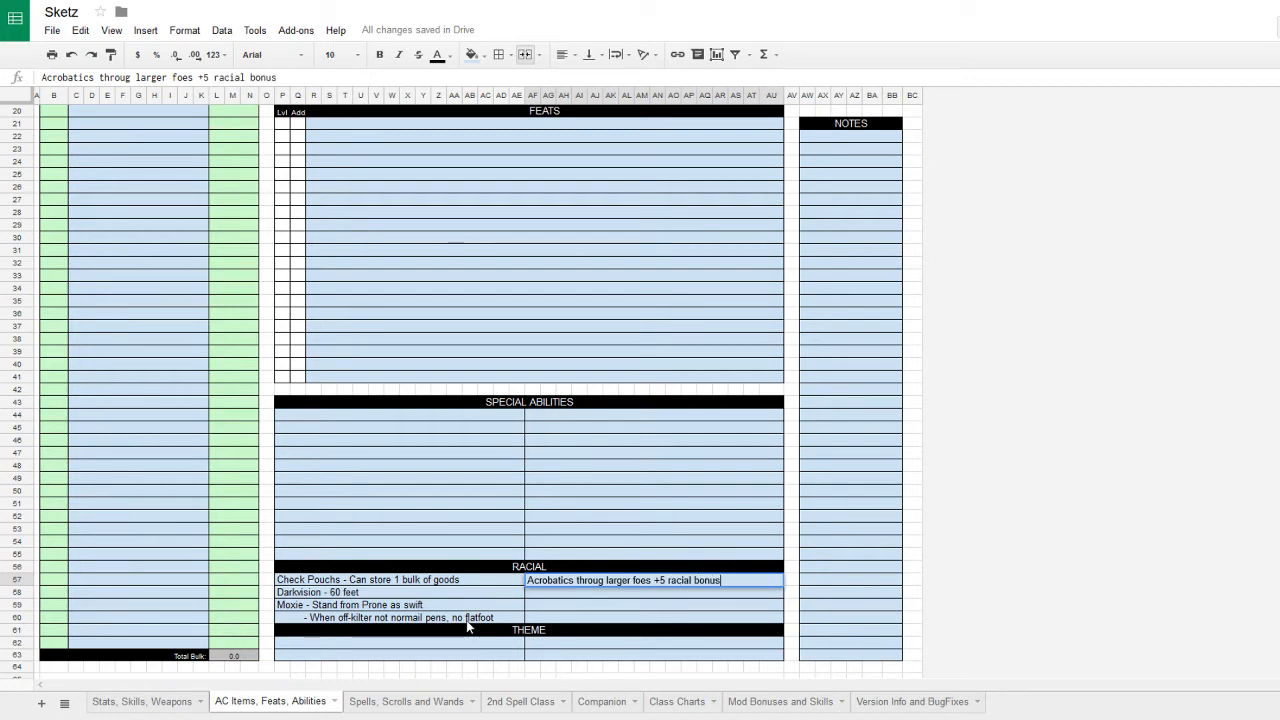
{"action": "key", "text": "Return"}
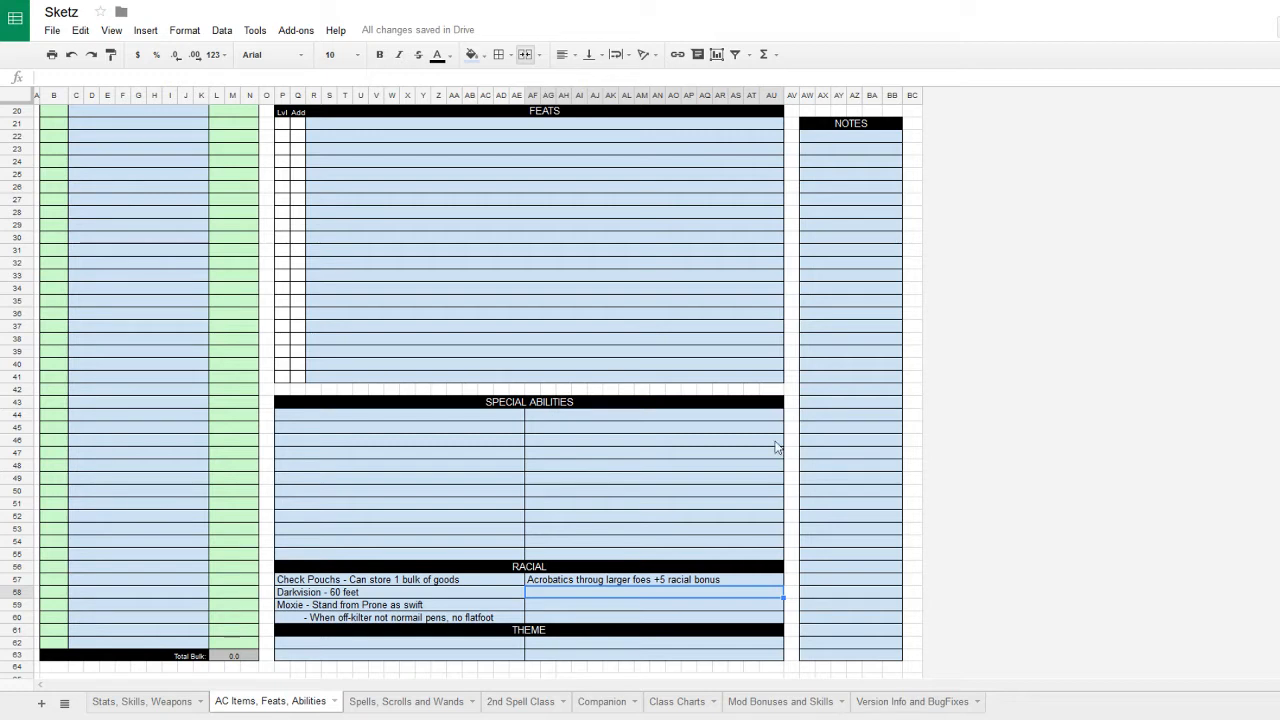
- Add 'Scounger - +2 eng, stealth, and survival', fixing the misspelled survival
{"action": "type", "text": "Scou"}
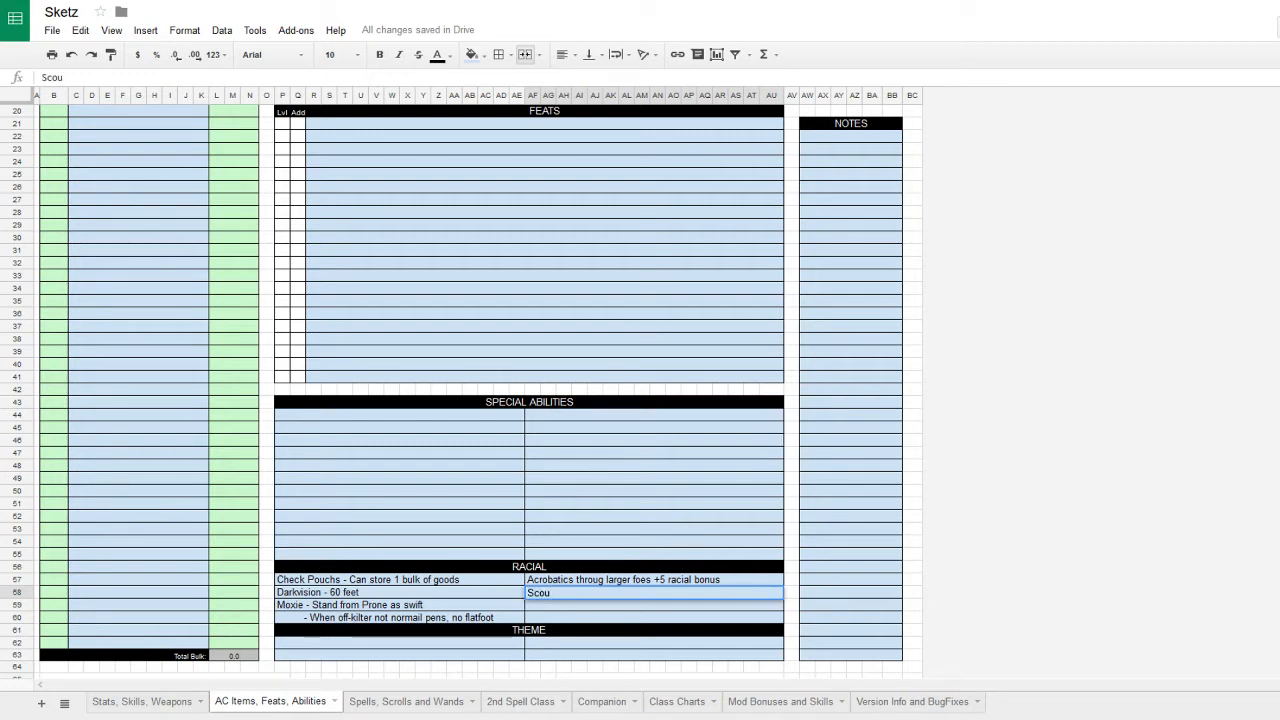
{"action": "type", "text": "nger - +2 en"}
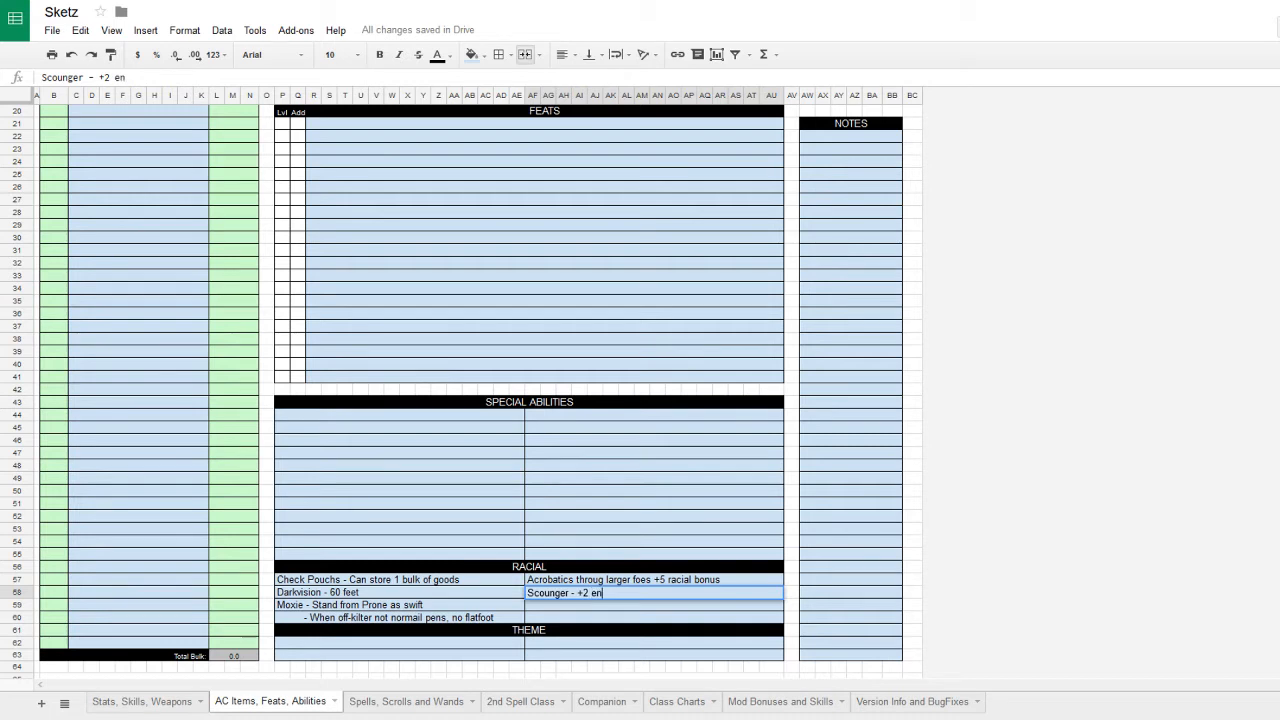
{"action": "type", "text": "g, stealth"}
{"action": "key", "text": "BackSpace"}
{"action": "key", "text": "BackSpace"}
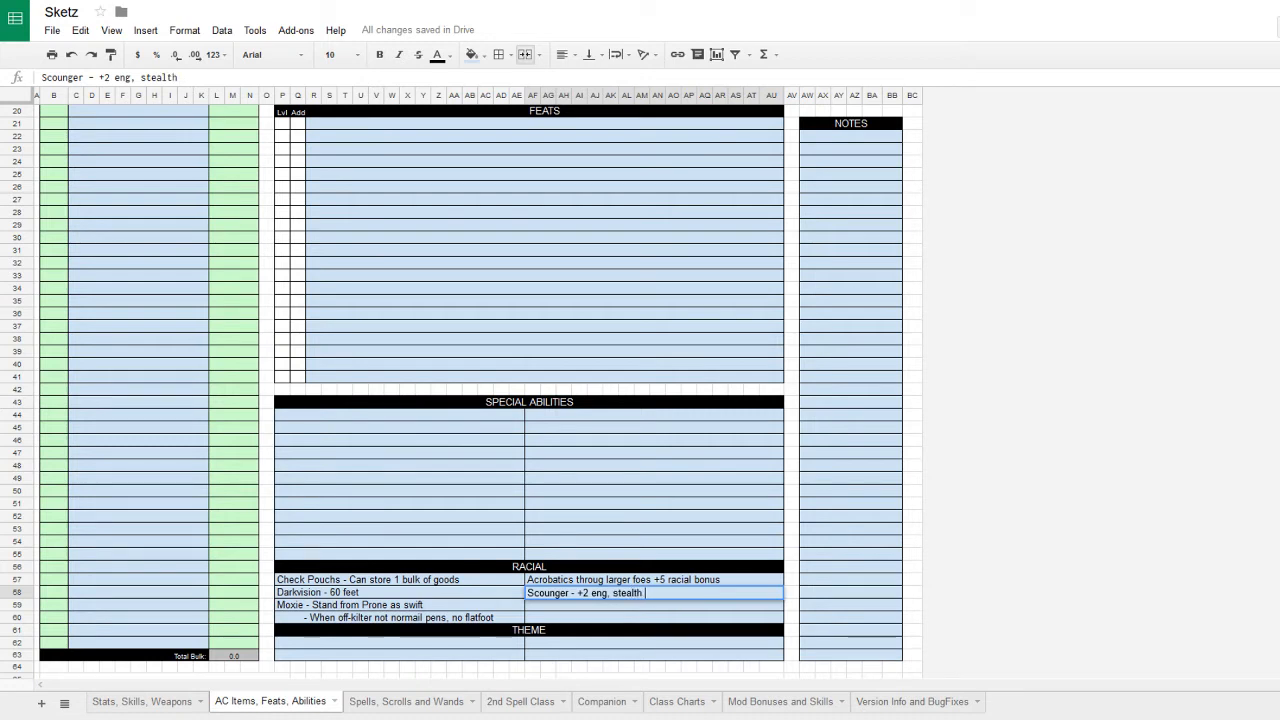
{"action": "type", "text": ", and survi"}
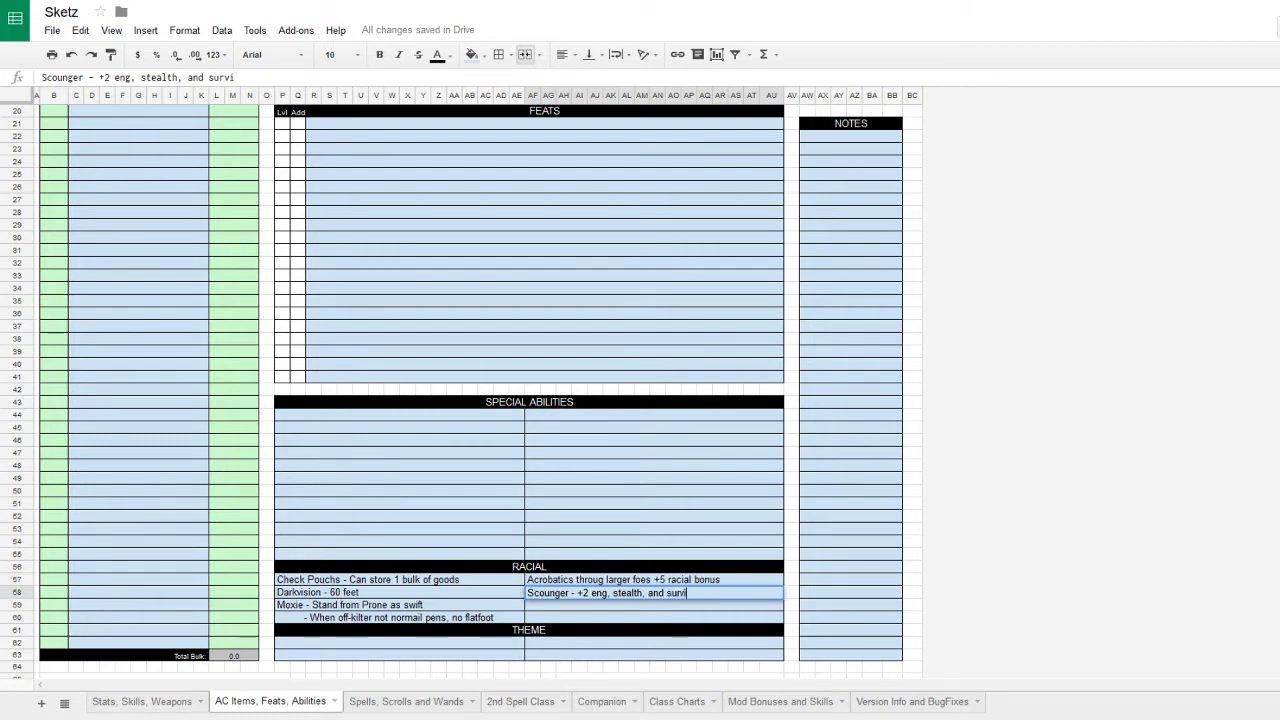
{"action": "type", "text": "al"}
{"action": "key", "text": "Left"}
{"action": "key", "text": "Left"}
{"action": "left_click", "coordinate": [688, 593]}
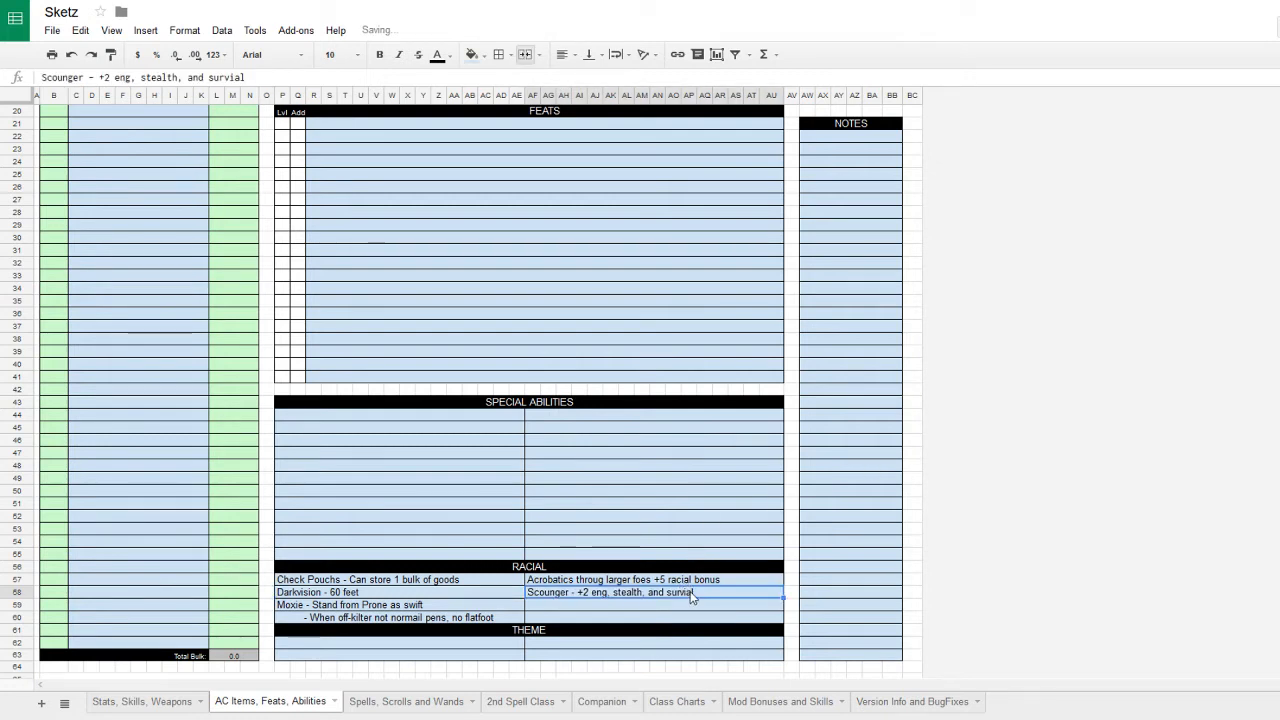
{"action": "key", "text": "BackSpace"}
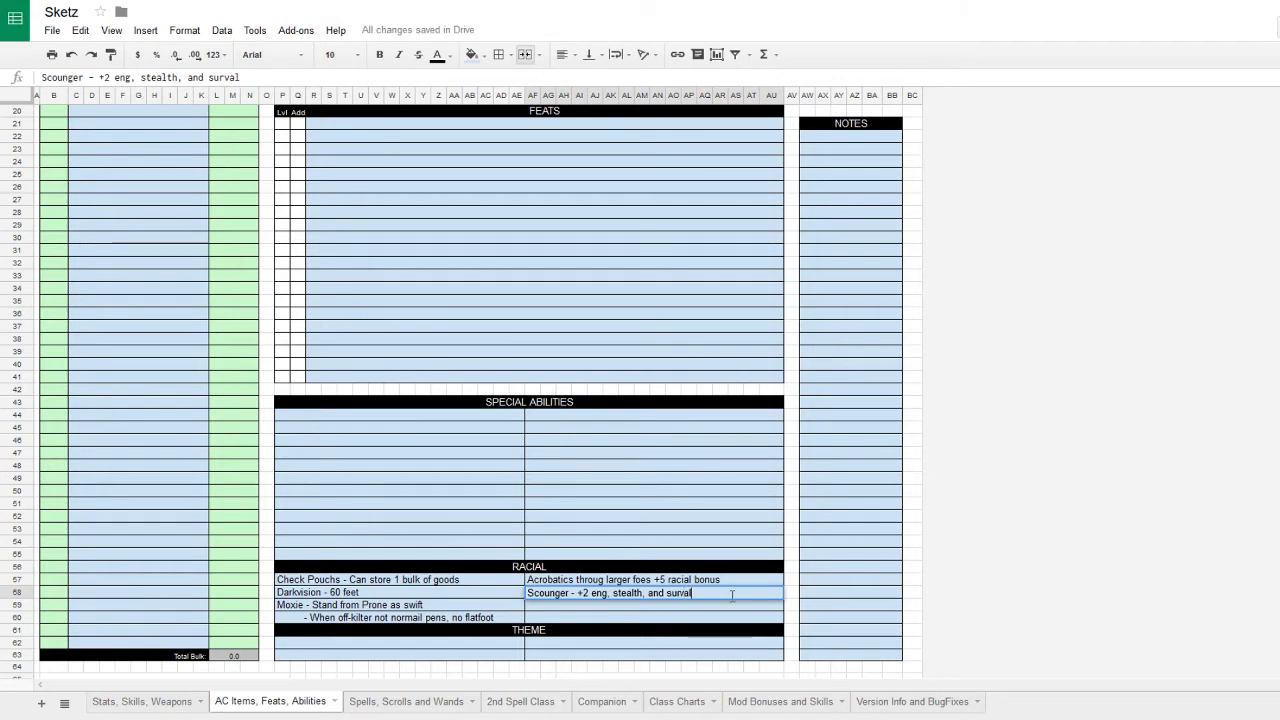
{"action": "type", "text": "i"}
{"action": "left_click", "coordinate": [706, 605]}
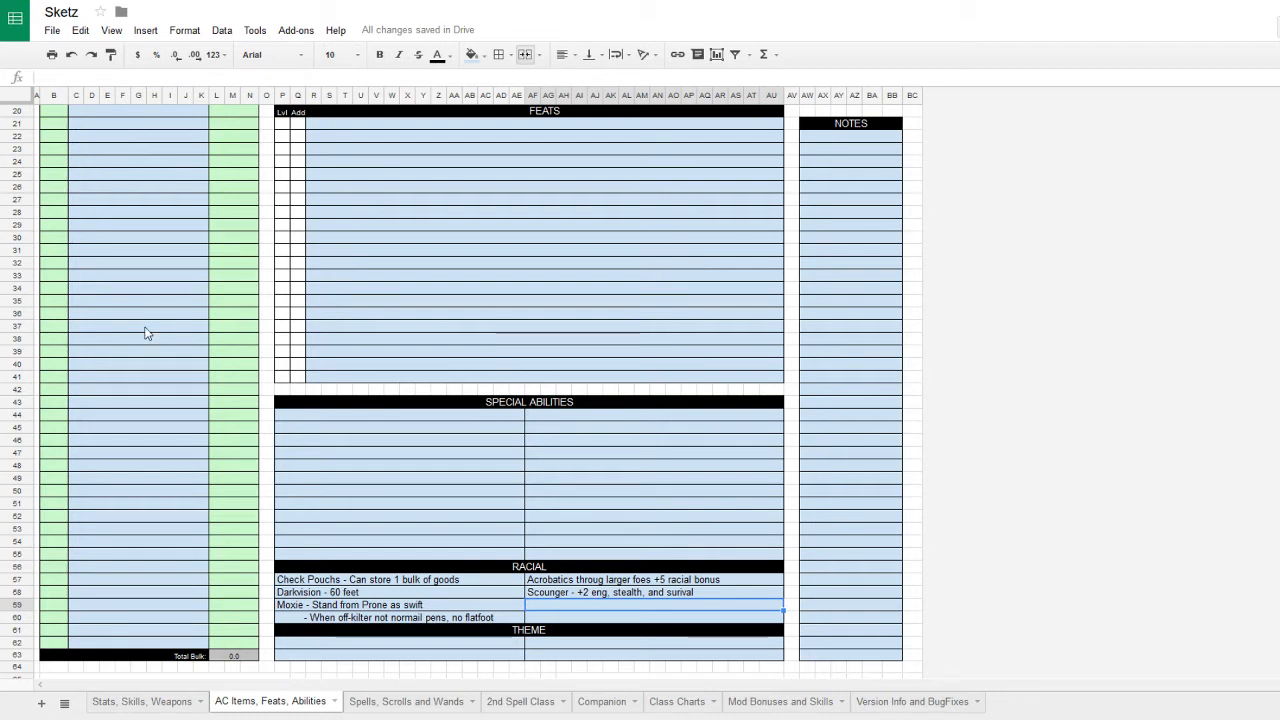
- On the Stats, Skills, Weapons sheet, set the theme to Outlaw
{"action": "left_click", "coordinate": [160, 703]}
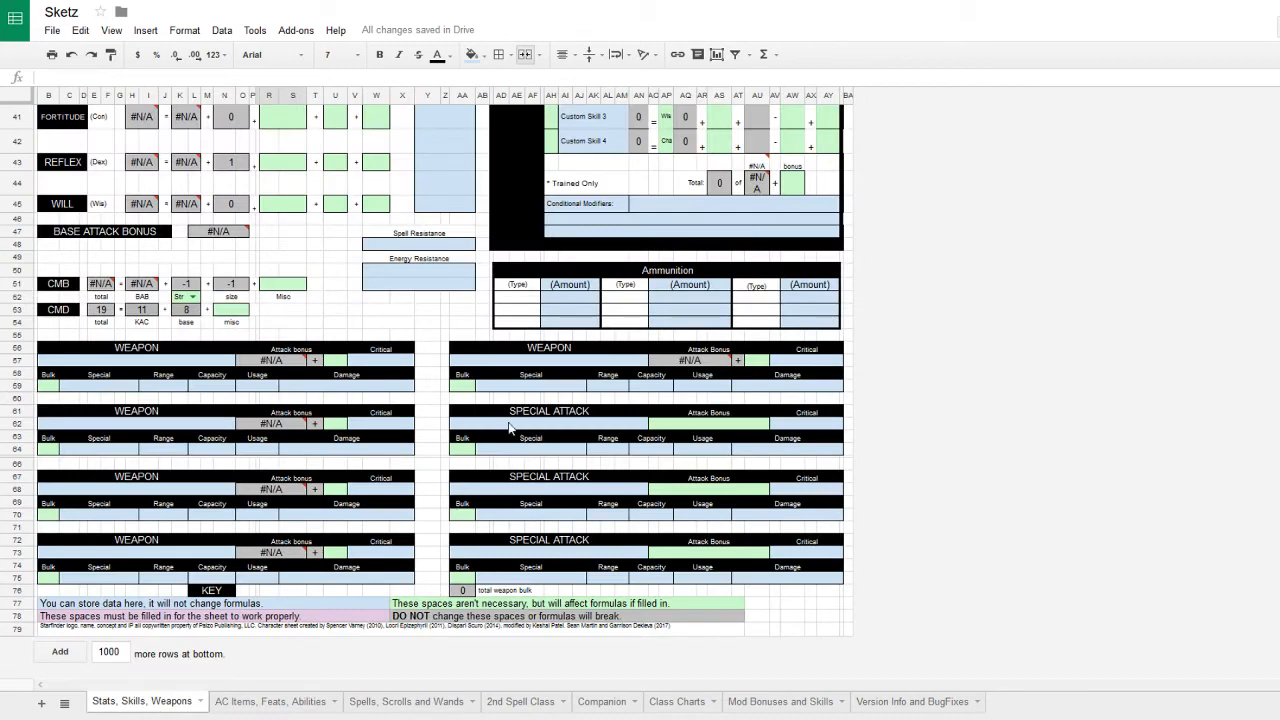
{"action": "scroll", "coordinate": [498, 399], "scroll_direction": "up", "scroll_amount": 3}
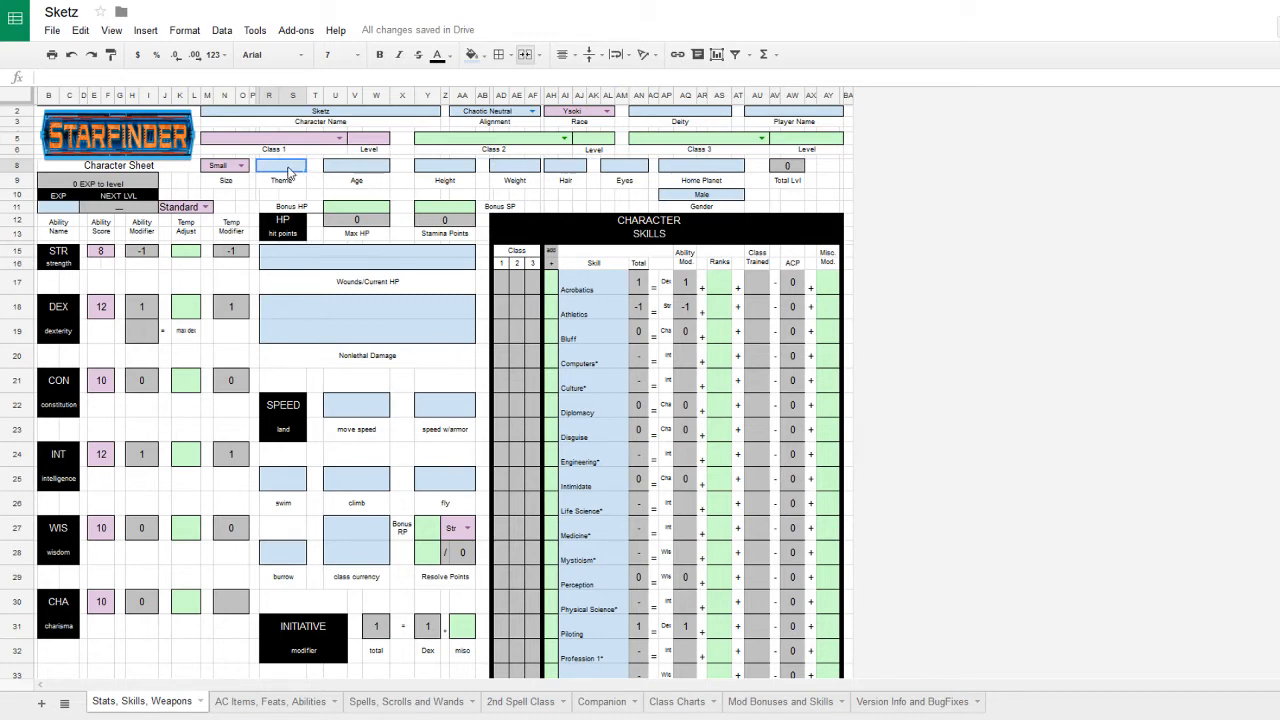
{"action": "type", "text": "Outlaw"}
{"action": "left_click", "coordinate": [101, 307]}
- Raise DEX to 13 with =10+2+1, then go back to the AC Items, Feats, Abilities sheet
{"action": "left_click", "coordinate": [109, 77]}
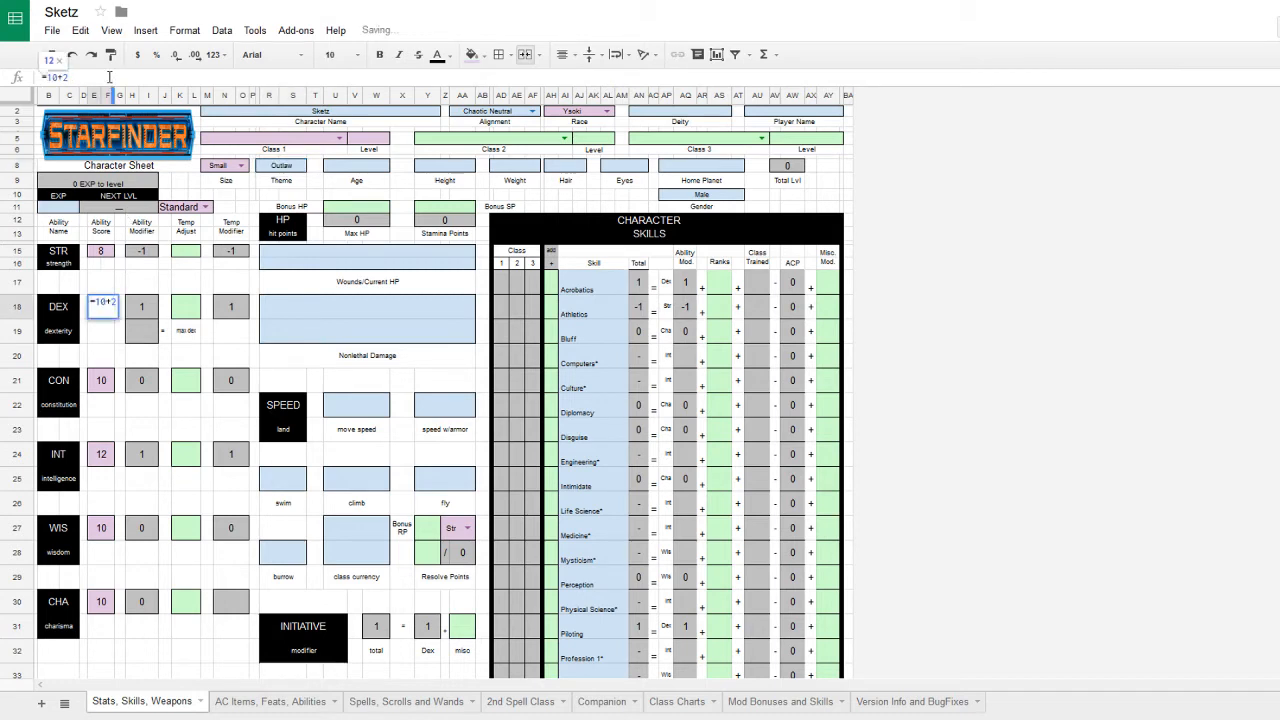
{"action": "type", "text": "+1"}
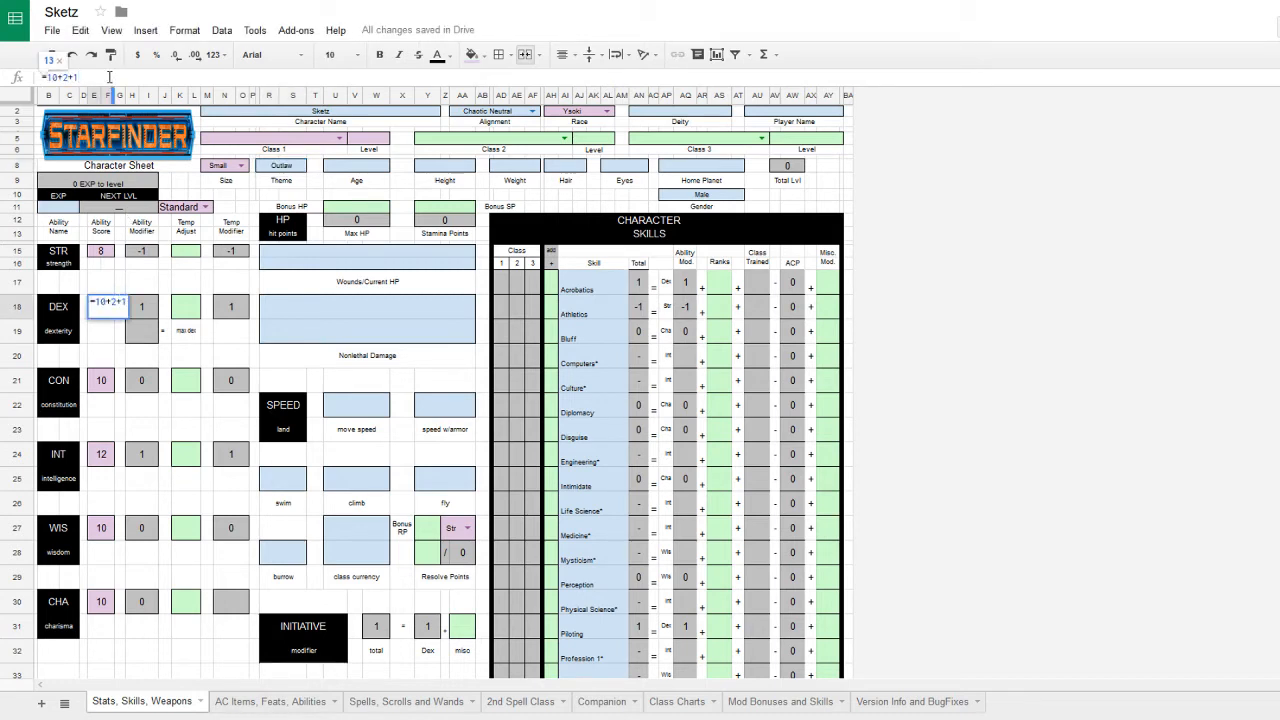
{"action": "key", "text": "Return"}
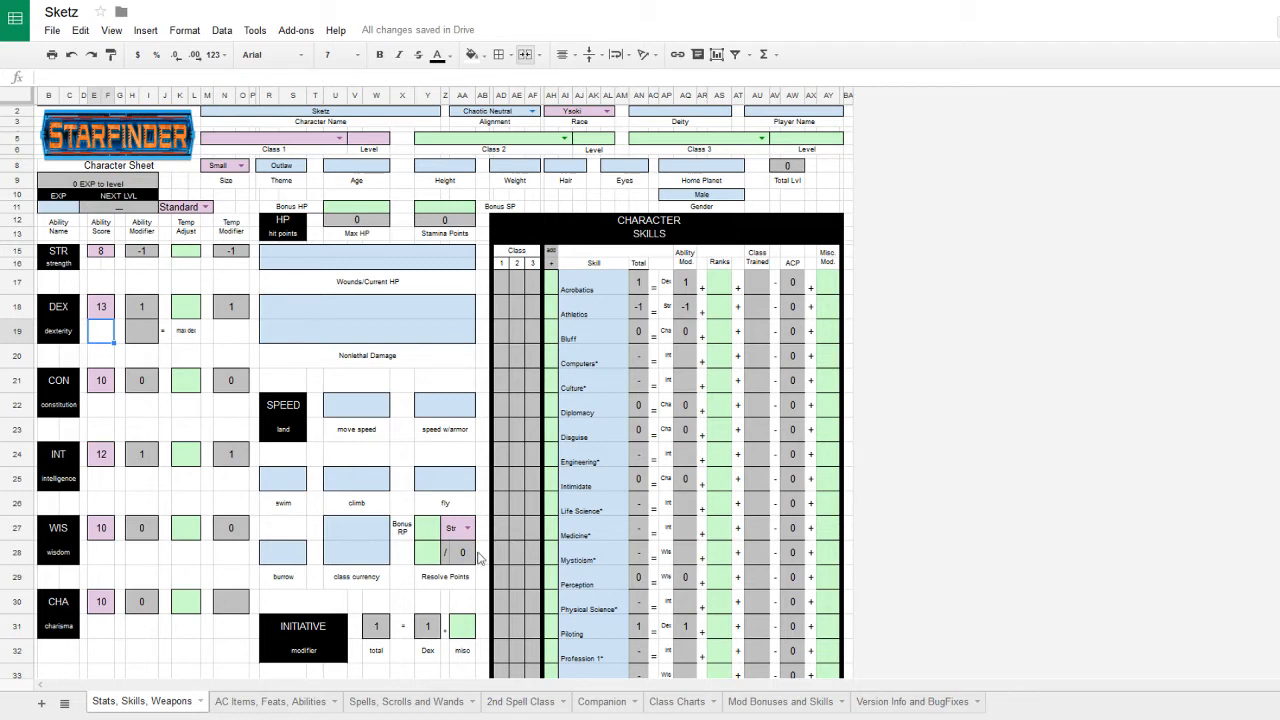
{"action": "scroll", "coordinate": [518, 534], "scroll_direction": "down", "scroll_amount": 5}
{"action": "left_click", "coordinate": [239, 702]}
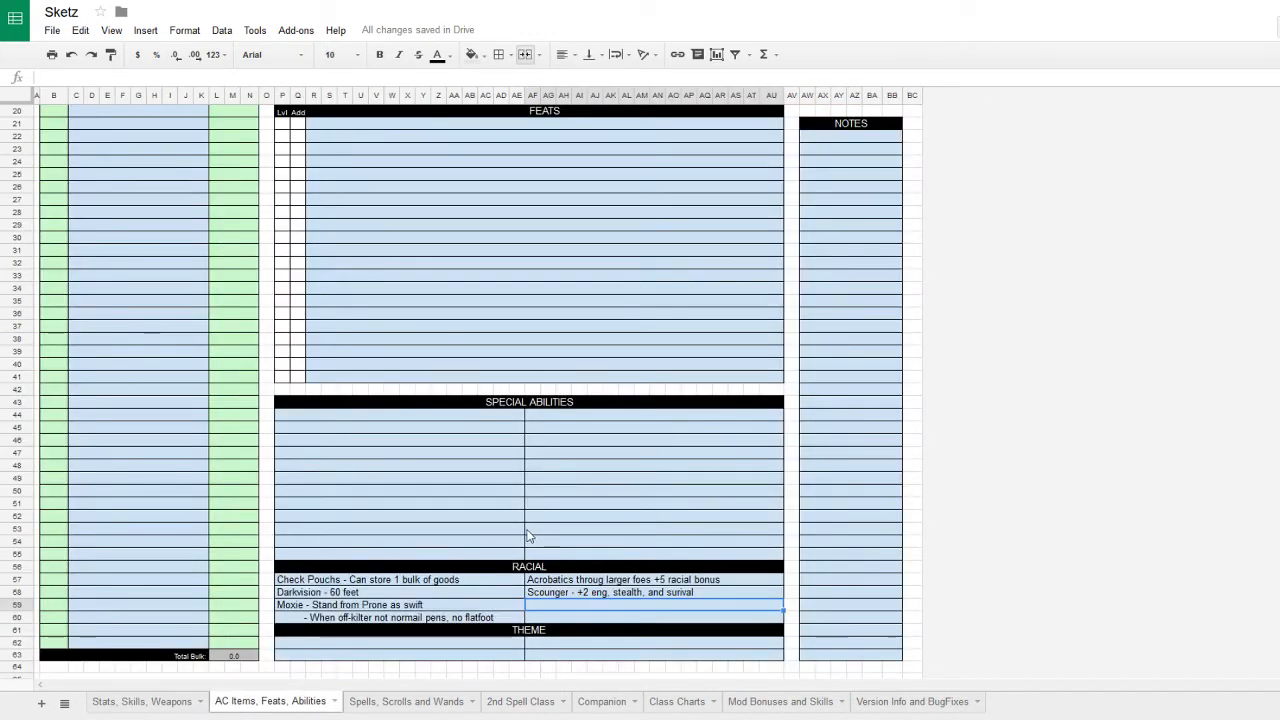
- Enter 'Theme Knowledge - Reduce culture DC for crime underworld' in the first THEME cell
{"action": "scroll", "coordinate": [480, 580], "scroll_direction": "down", "scroll_amount": 2}
{"action": "left_click", "coordinate": [436, 606]}
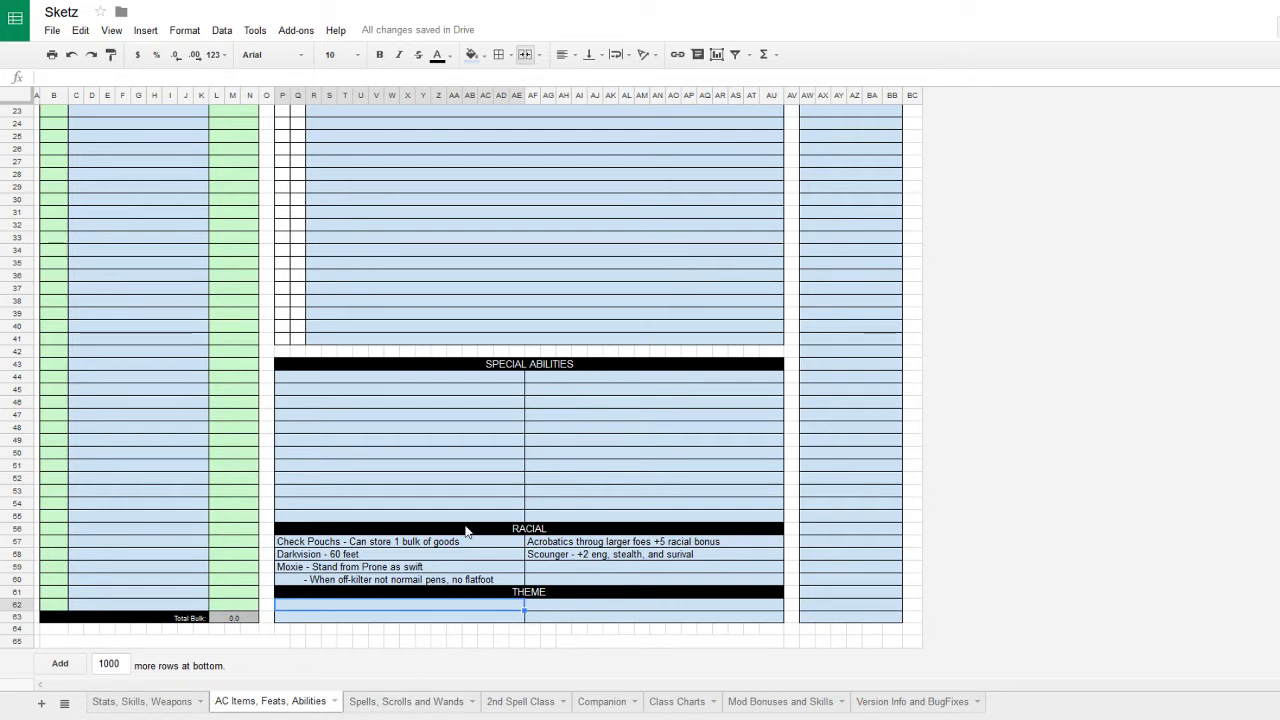
{"action": "type", "text": "Theme "}
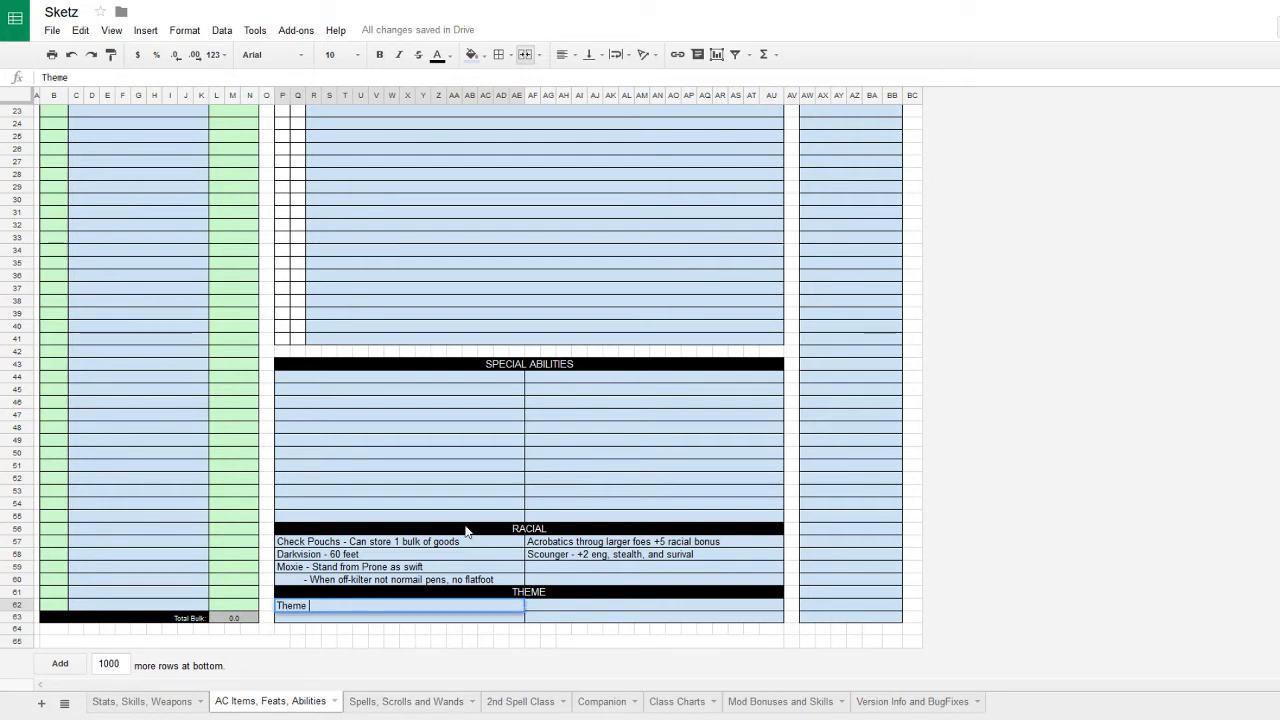
{"action": "type", "text": "Knowledge"}
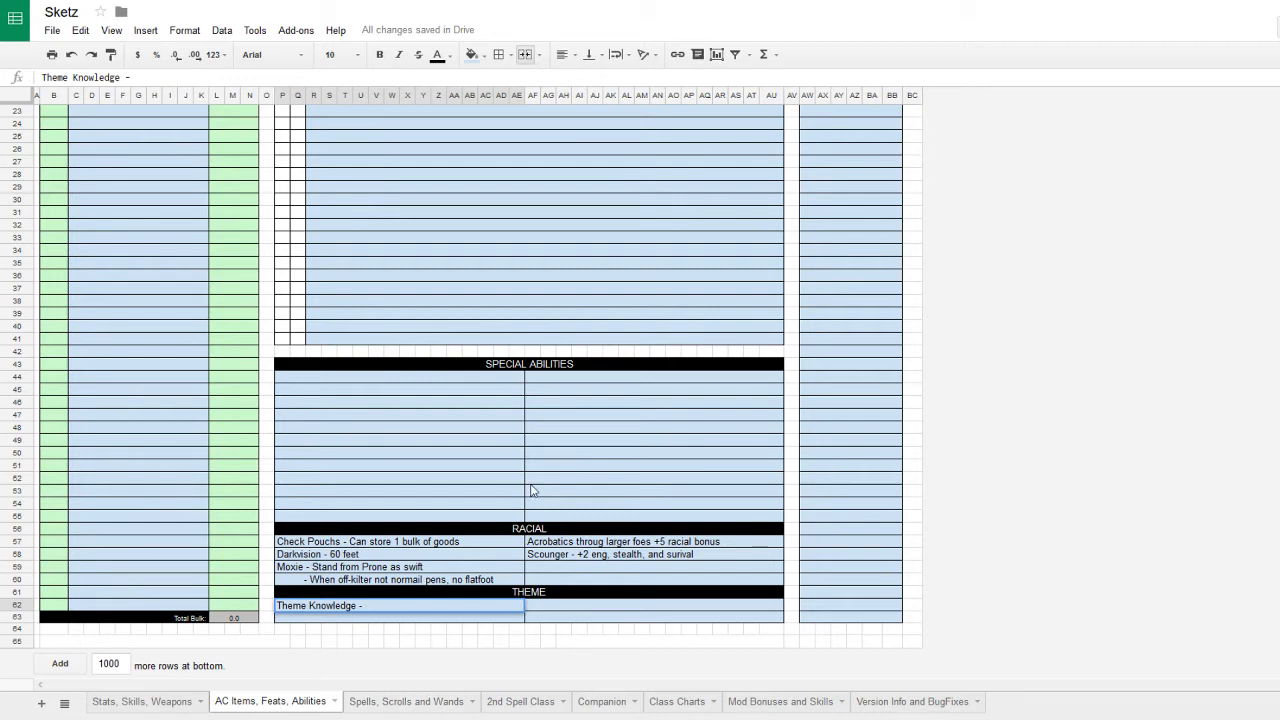
{"action": "type", "text": "- Reduce culture DC "}
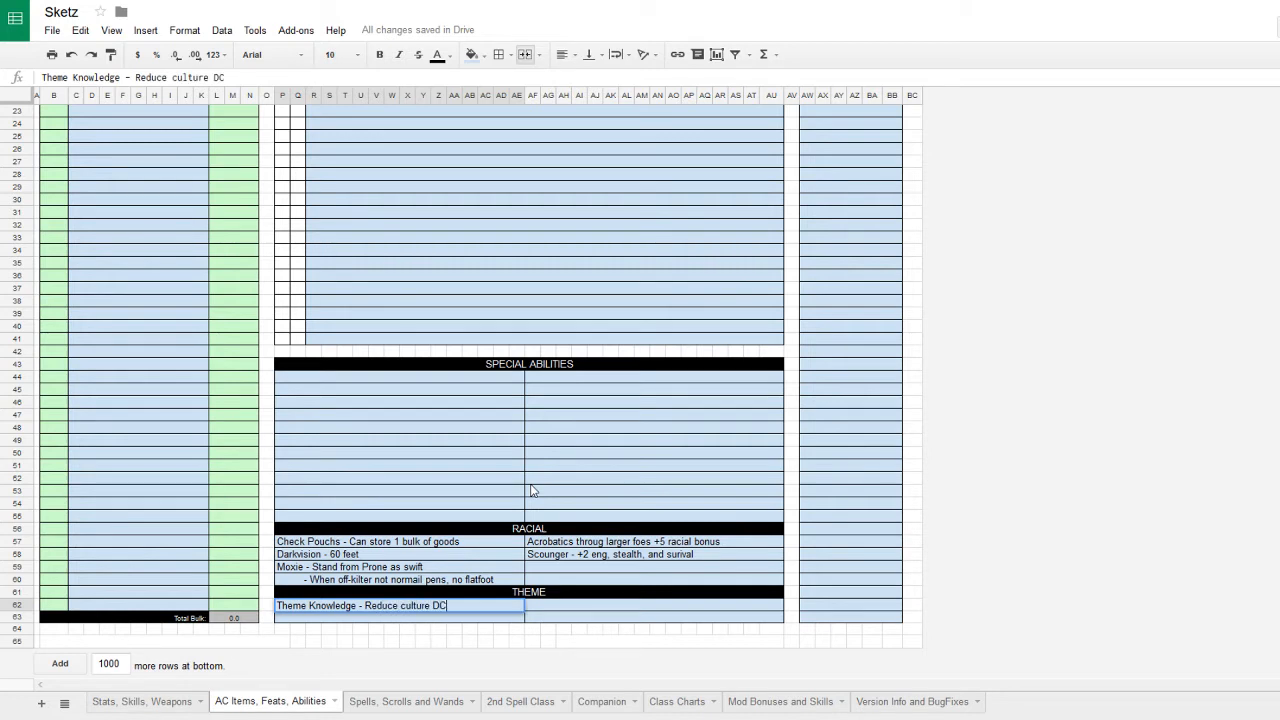
{"action": "type", "text": "for crime underworld"}
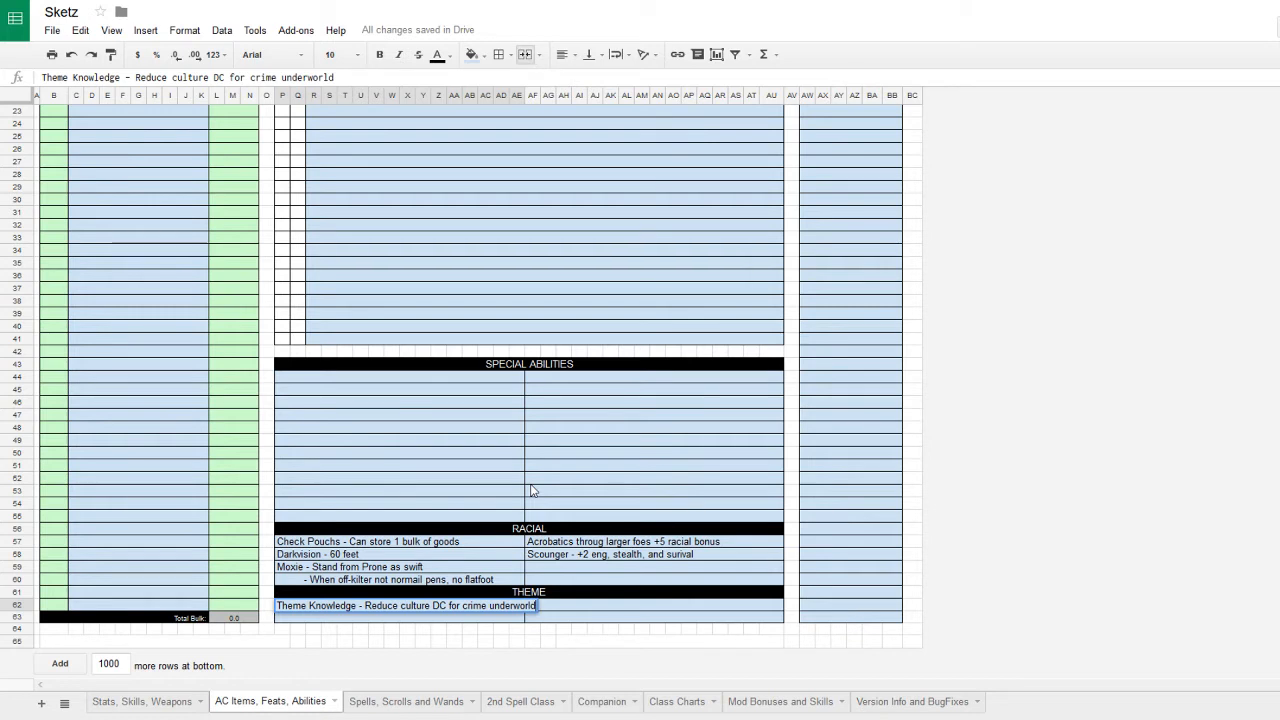
{"action": "key", "text": "Return"}
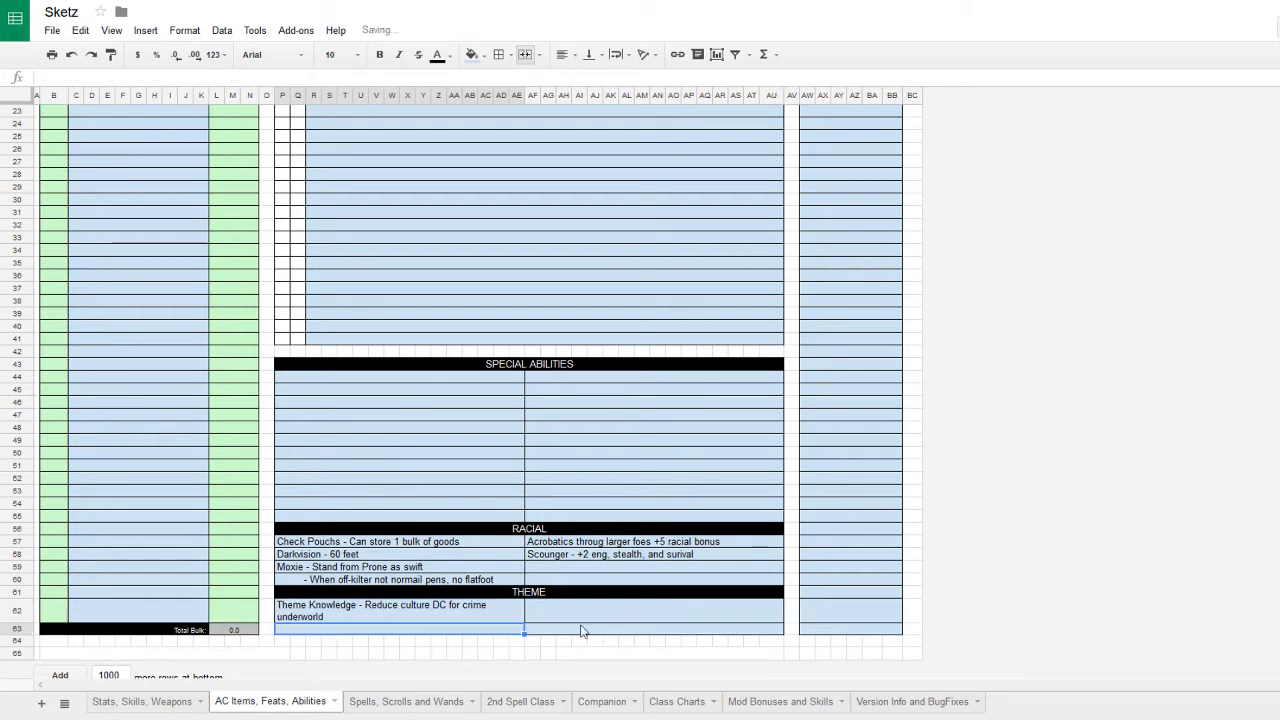
{"action": "left_click", "coordinate": [629, 617]}
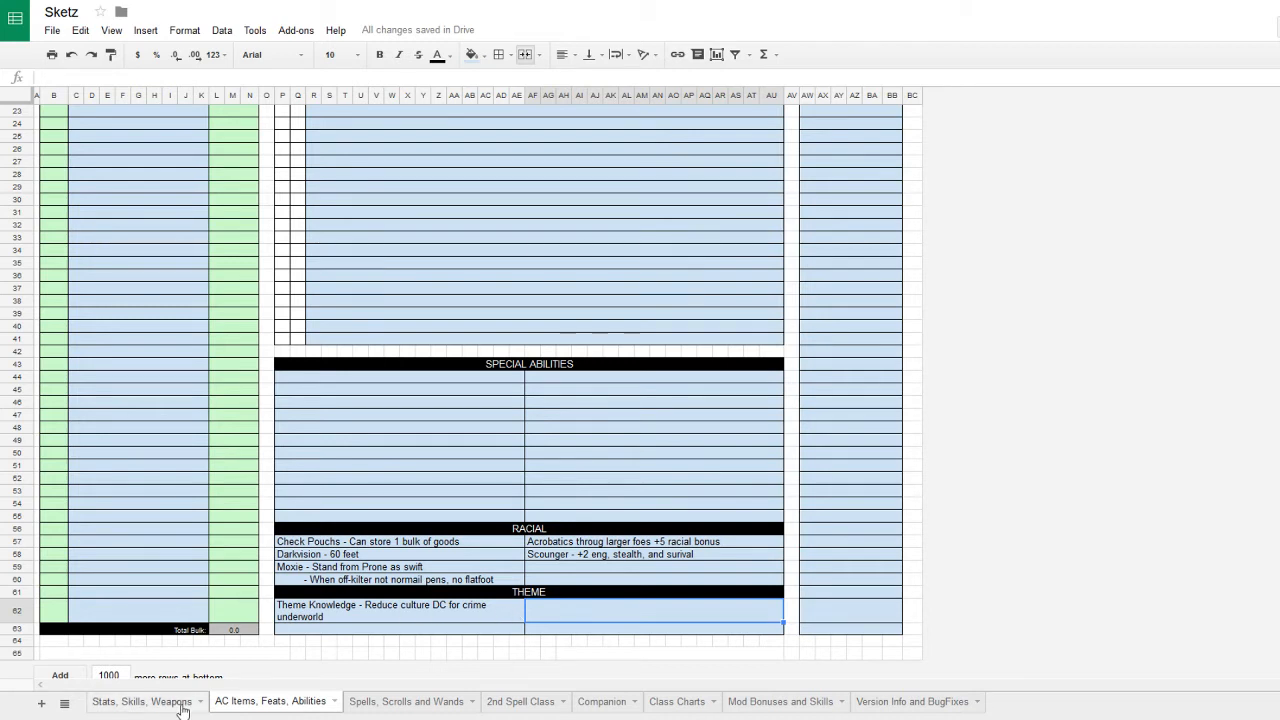
- Append '- SoH class or +1' to the Theme Knowledge entry
{"action": "left_click", "coordinate": [355, 612]}
{"action": "left_click", "coordinate": [332, 632]}
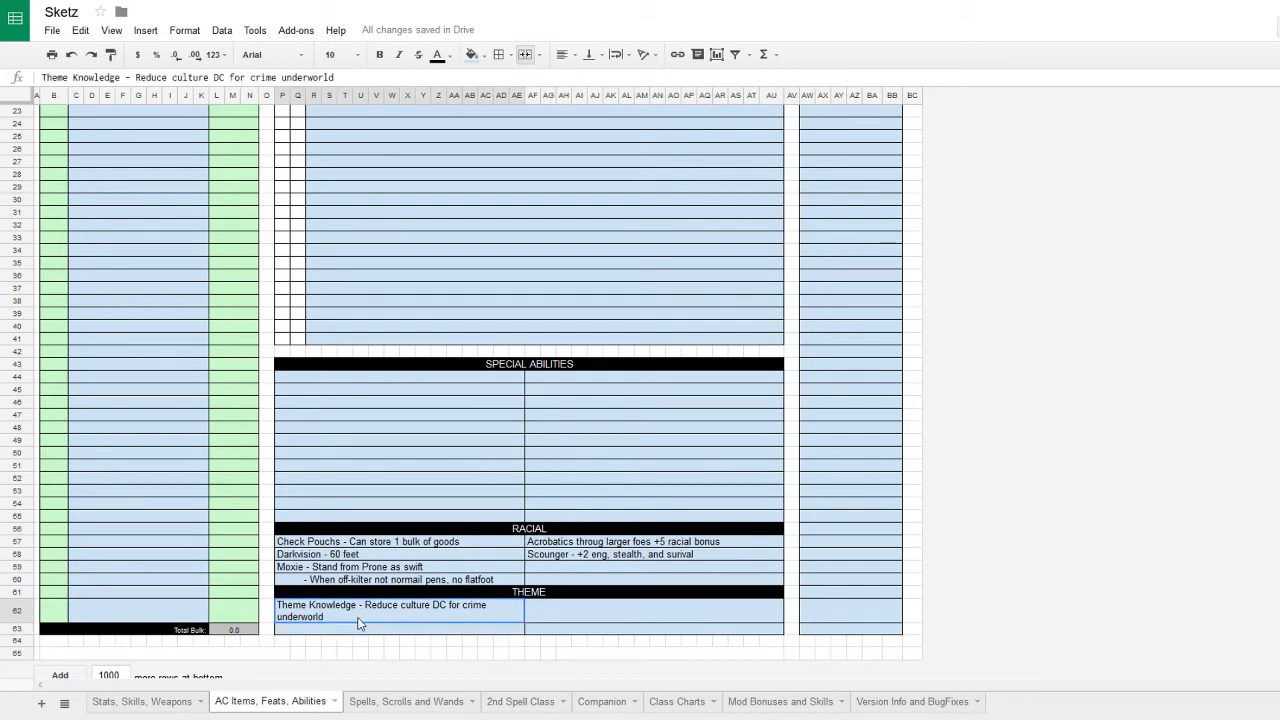
{"action": "double_click", "coordinate": [350, 618]}
{"action": "type", "text": "- Sl"}
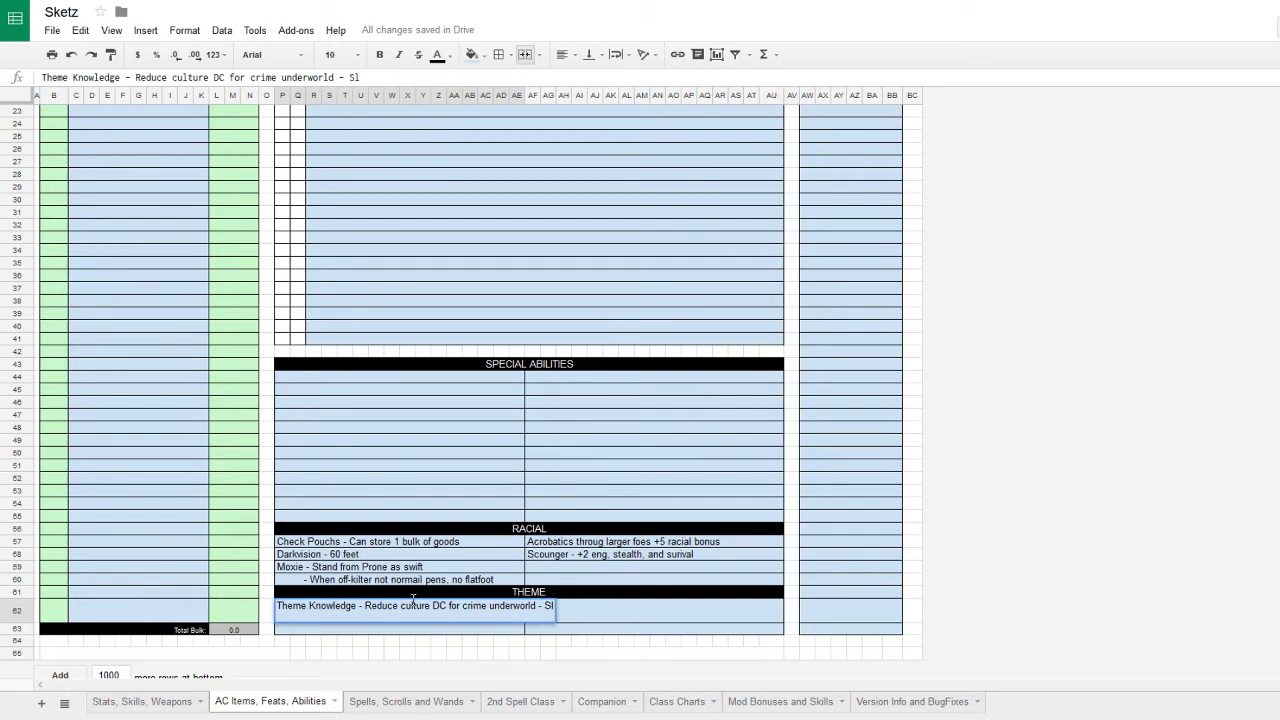
{"action": "key", "text": "BackSpace"}
{"action": "type", "text": "oH class"}
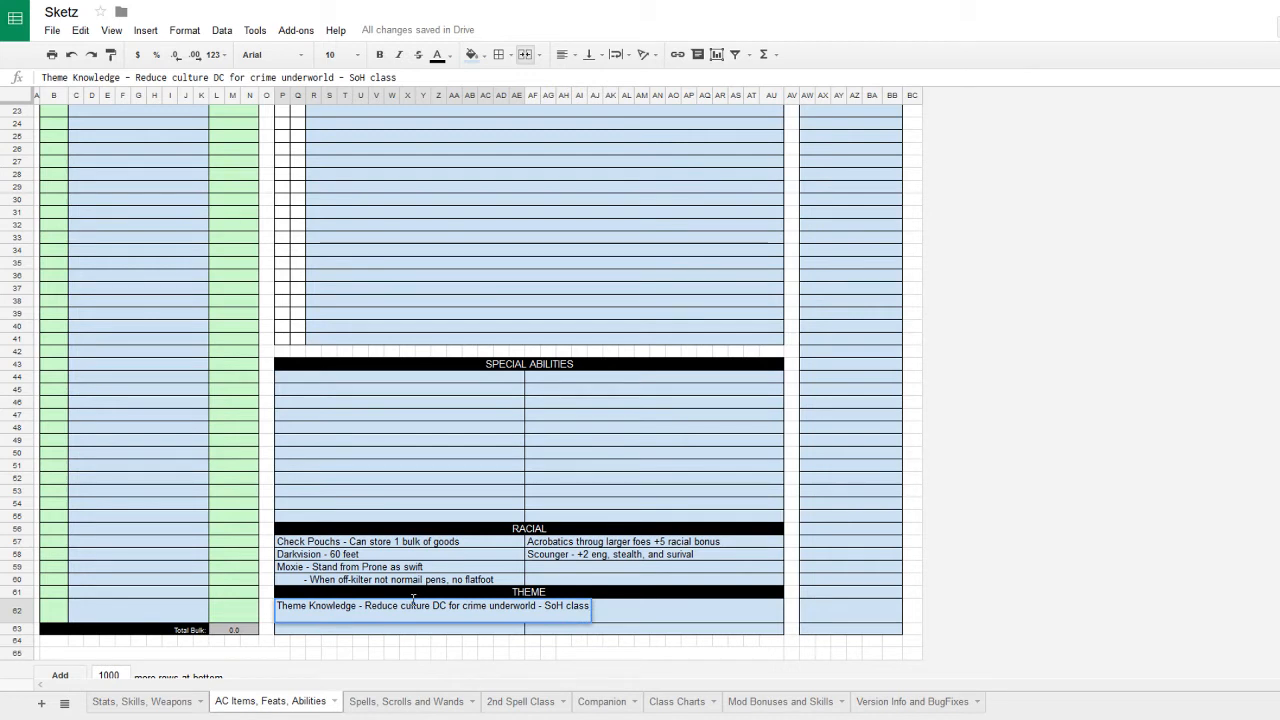
{"action": "type", "text": " or "}
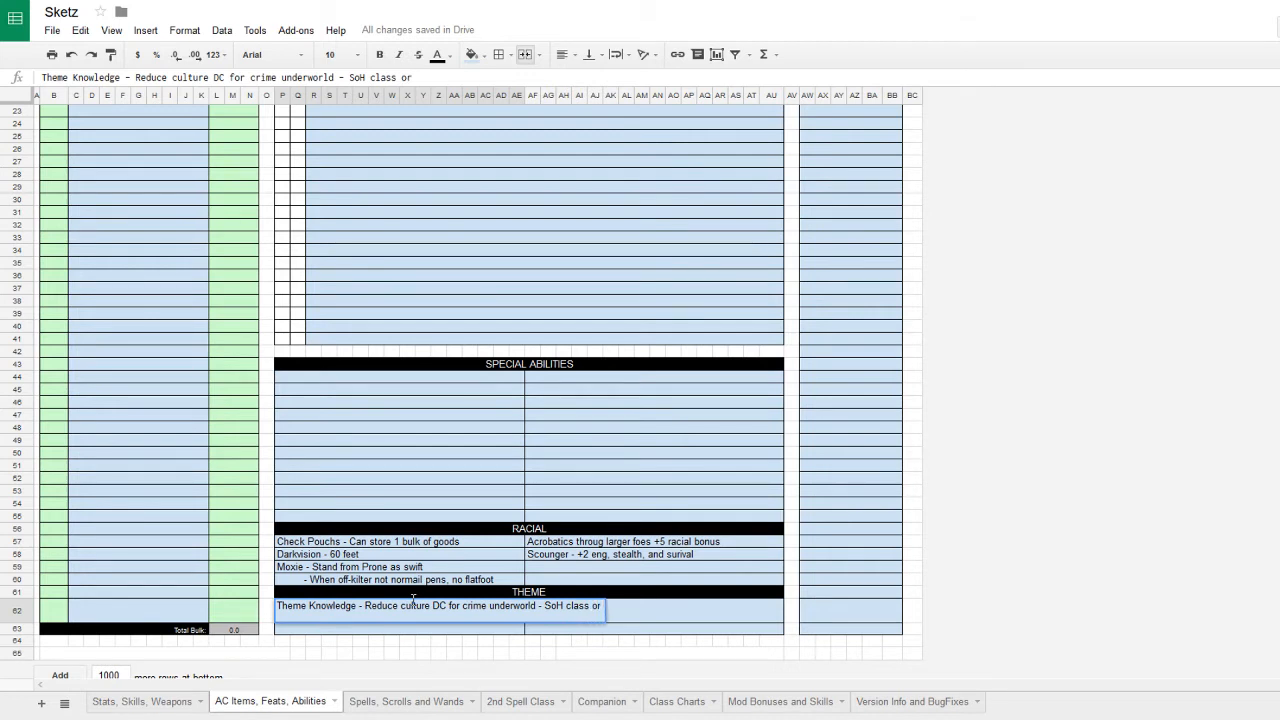
{"action": "type", "text": "+1"}
{"action": "key", "text": "Return"}
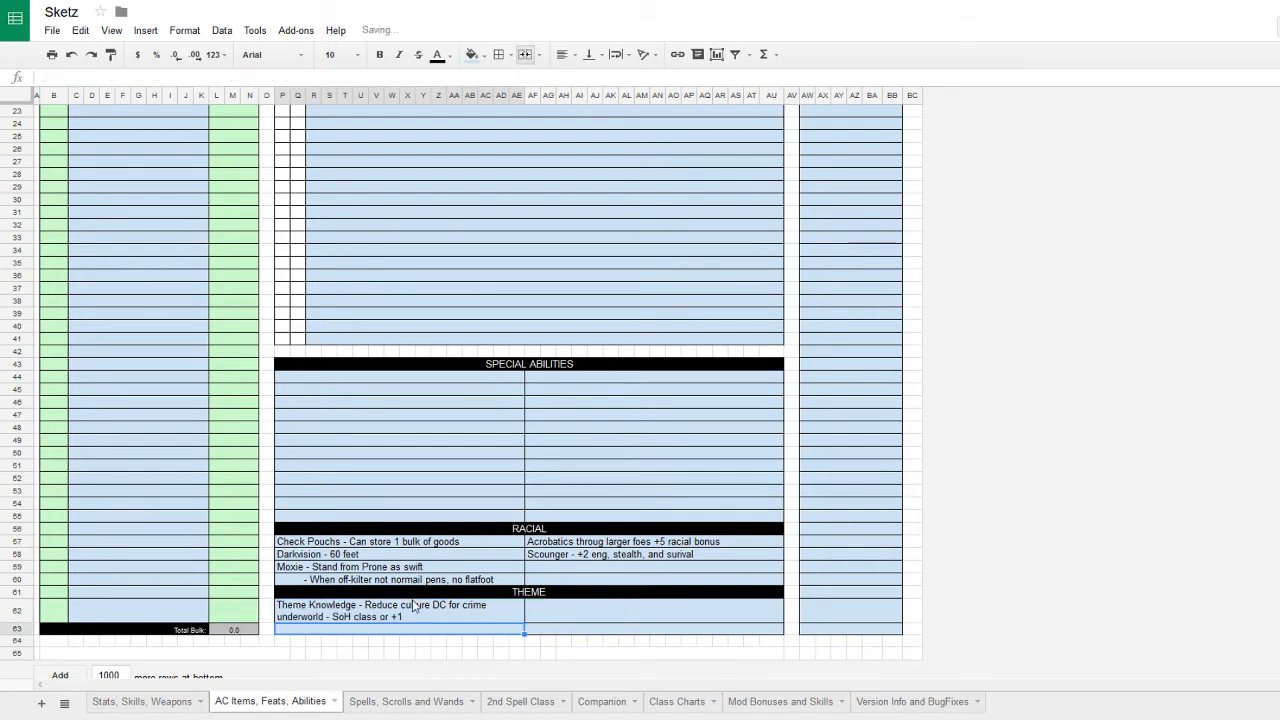
- Back on the Stats, Skills, Weapons sheet, choose Mechanic as Class 1
{"action": "left_click", "coordinate": [138, 703]}
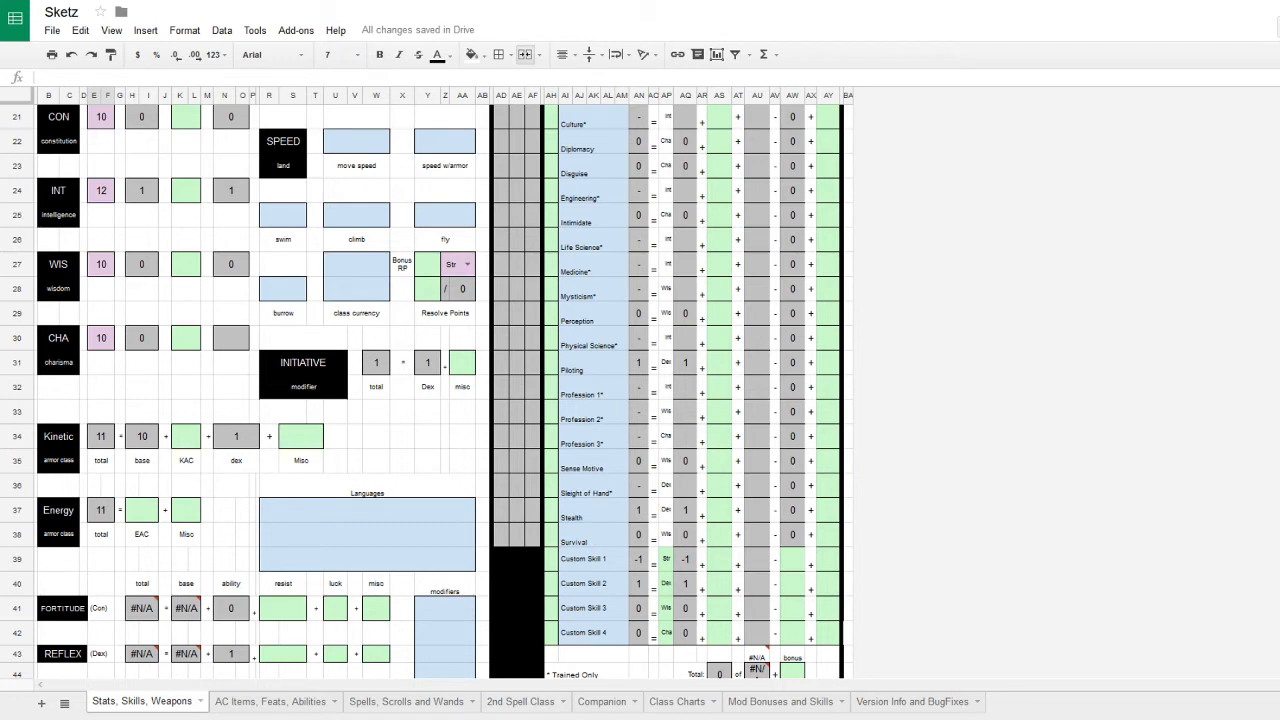
{"action": "scroll", "coordinate": [416, 370], "scroll_direction": "up", "scroll_amount": 10}
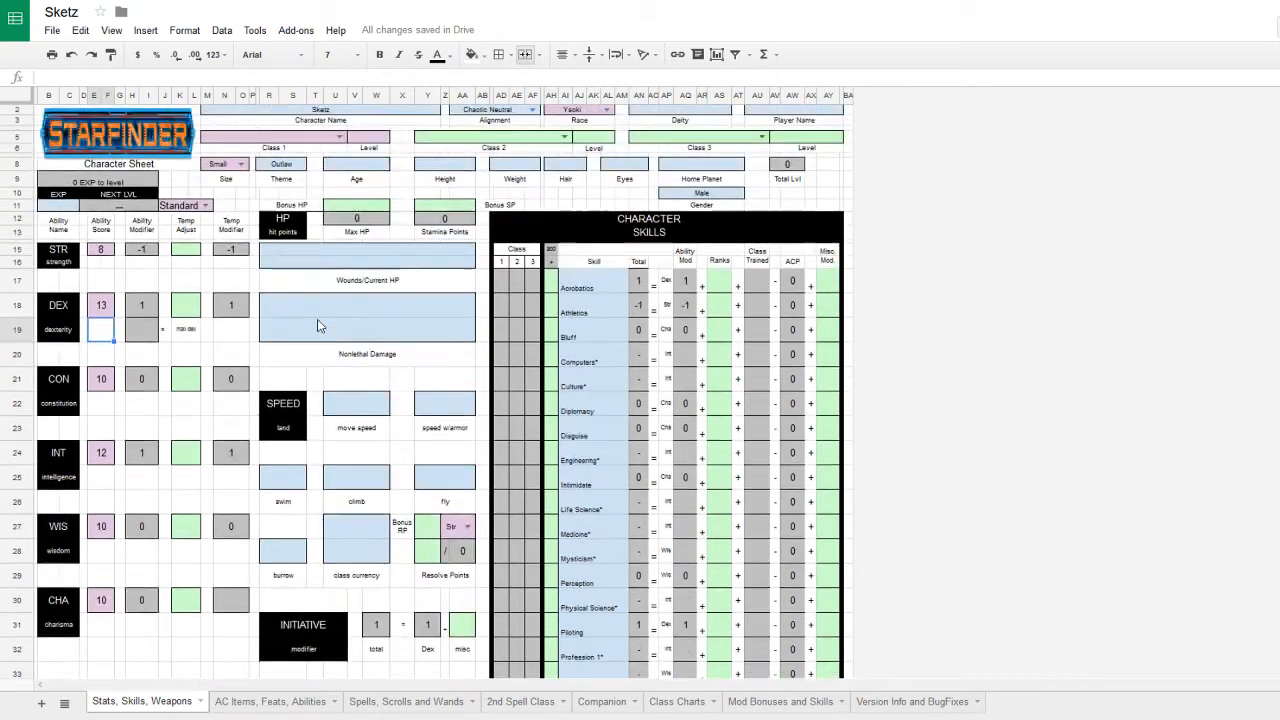
{"action": "left_click", "coordinate": [338, 143]}
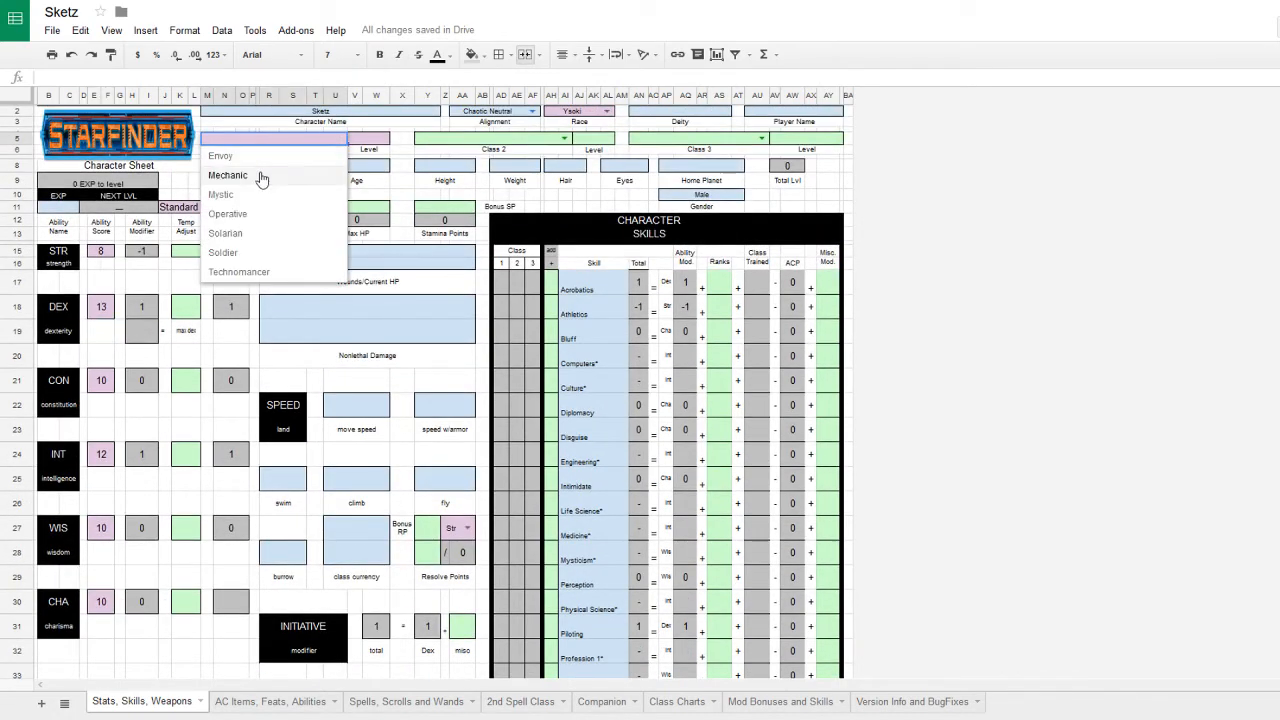
{"action": "left_click", "coordinate": [260, 174]}
- Set the Mechanic class level to 1 and check the resulting Max HP and Stamina formulas
{"action": "left_click", "coordinate": [383, 139]}
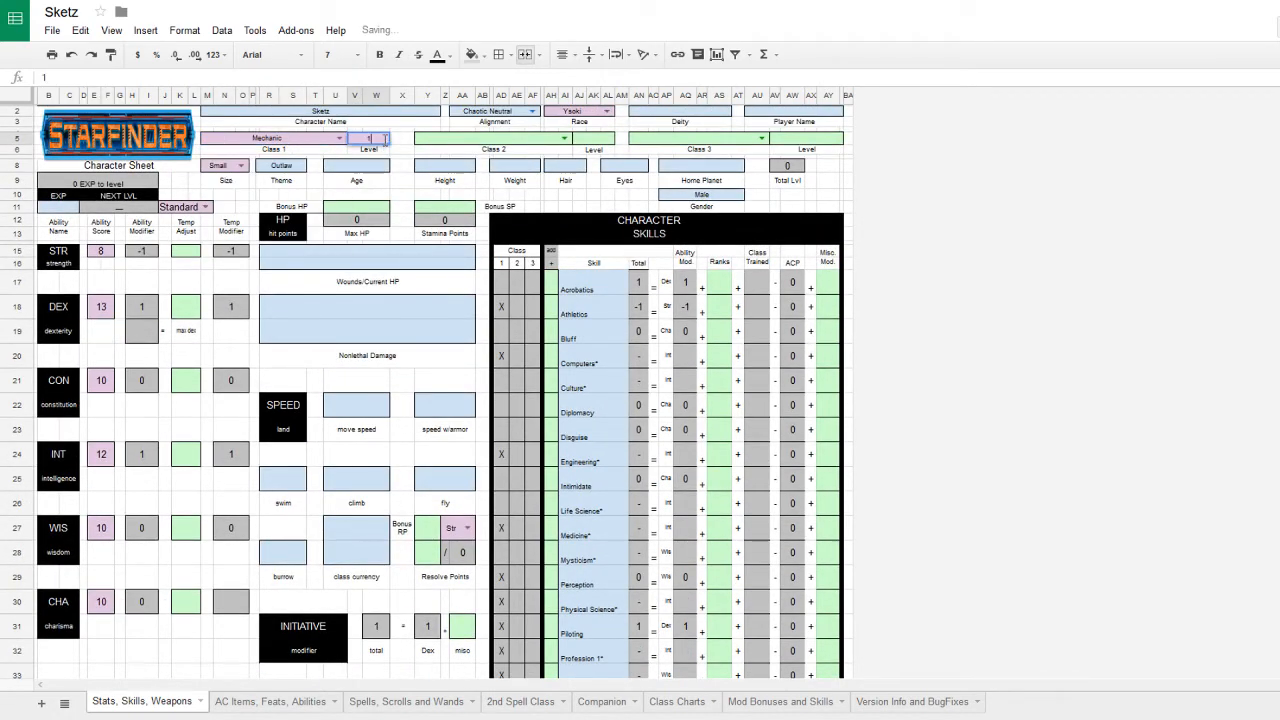
{"action": "type", "text": "1"}
{"action": "key", "text": "Return"}
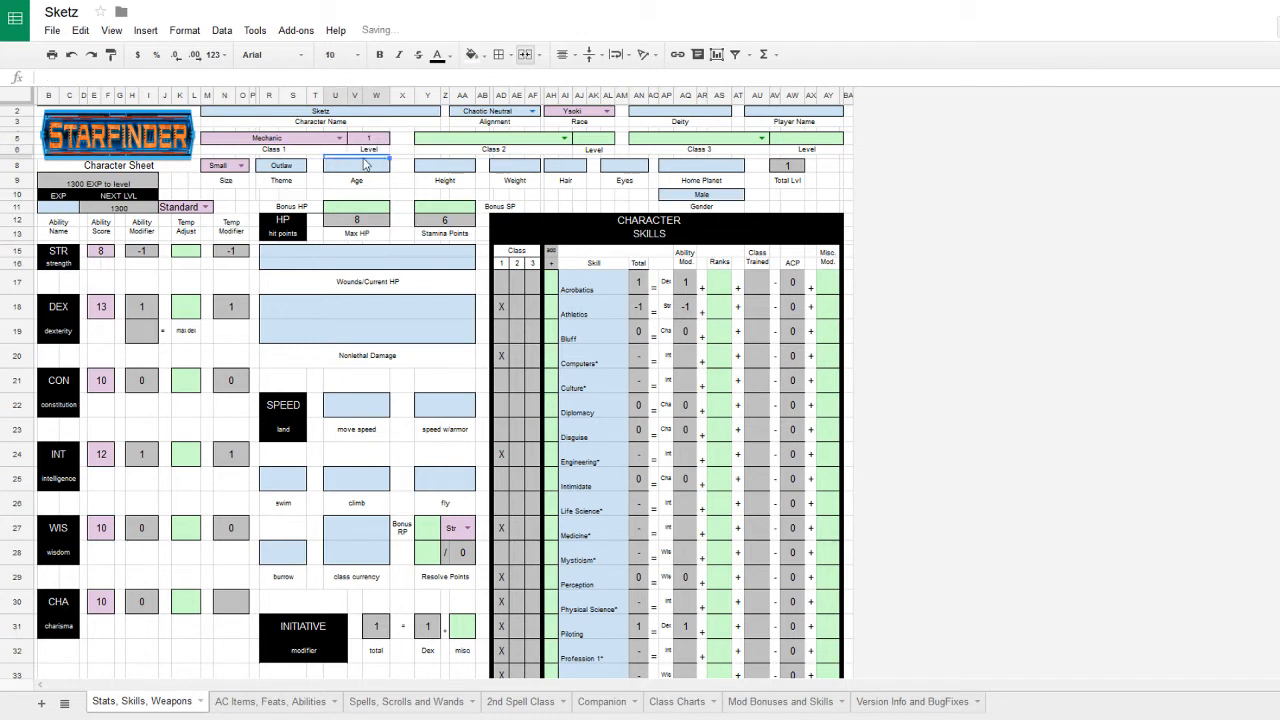
{"action": "left_click", "coordinate": [364, 224]}
{"action": "left_click", "coordinate": [458, 222]}
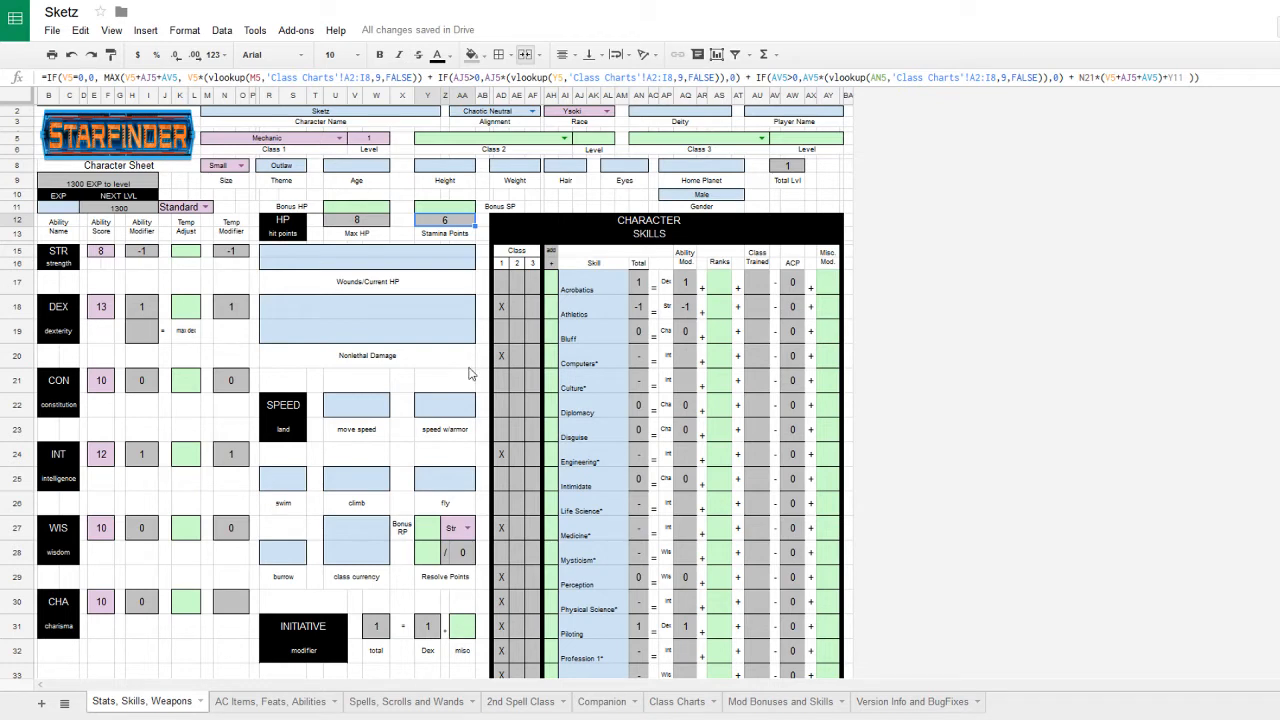
{"action": "left_click", "coordinate": [381, 224]}
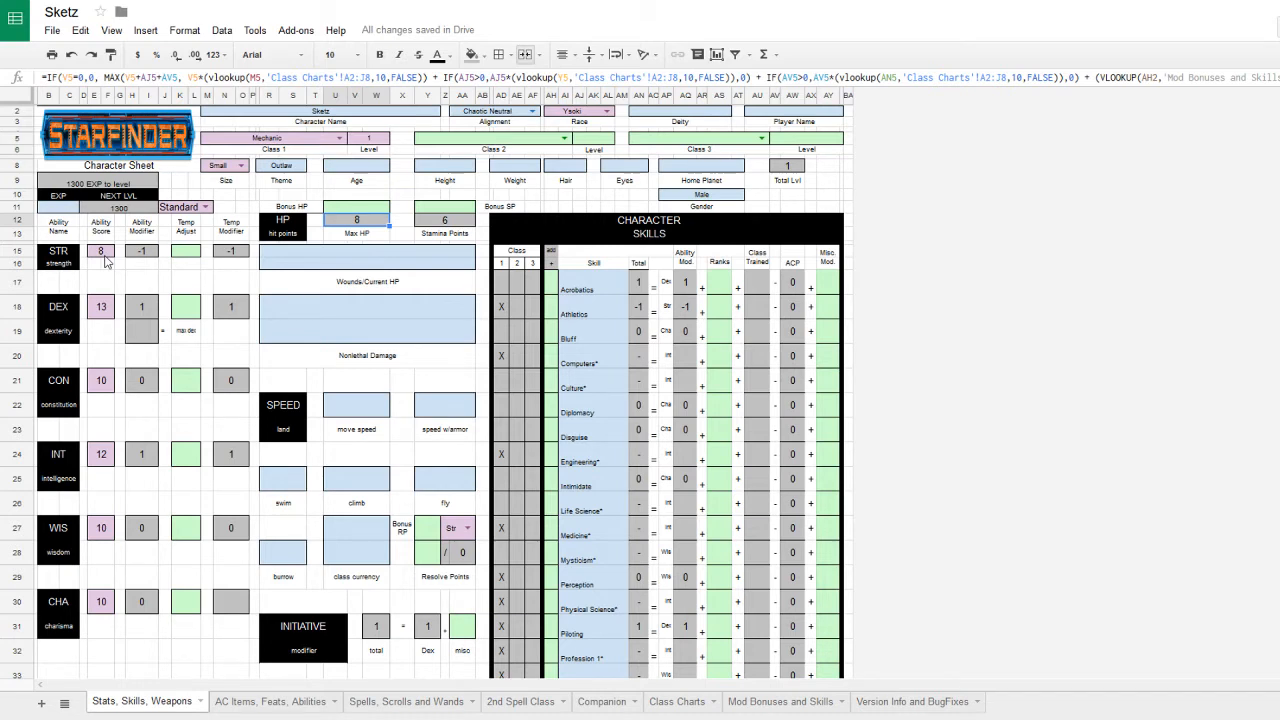
- Append +6 to the INT score formula so INT reads 18
{"action": "left_click", "coordinate": [98, 312]}
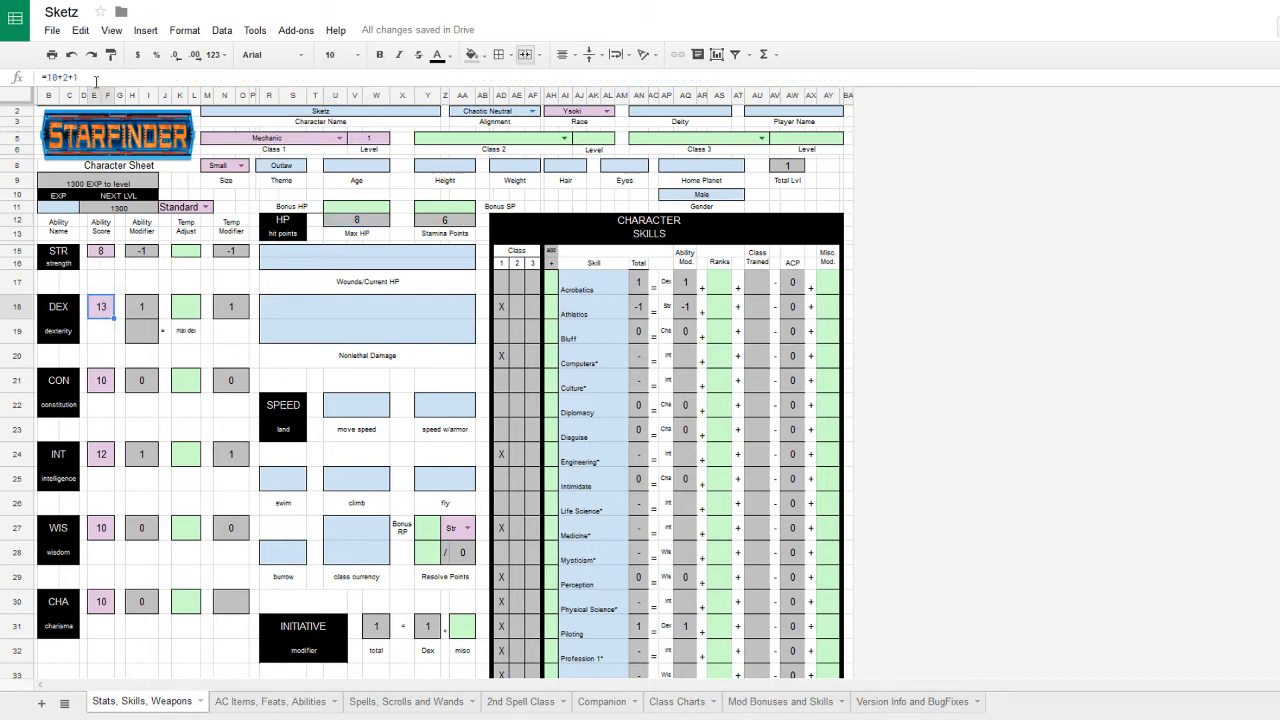
{"action": "left_click", "coordinate": [101, 455]}
{"action": "left_click", "coordinate": [87, 77]}
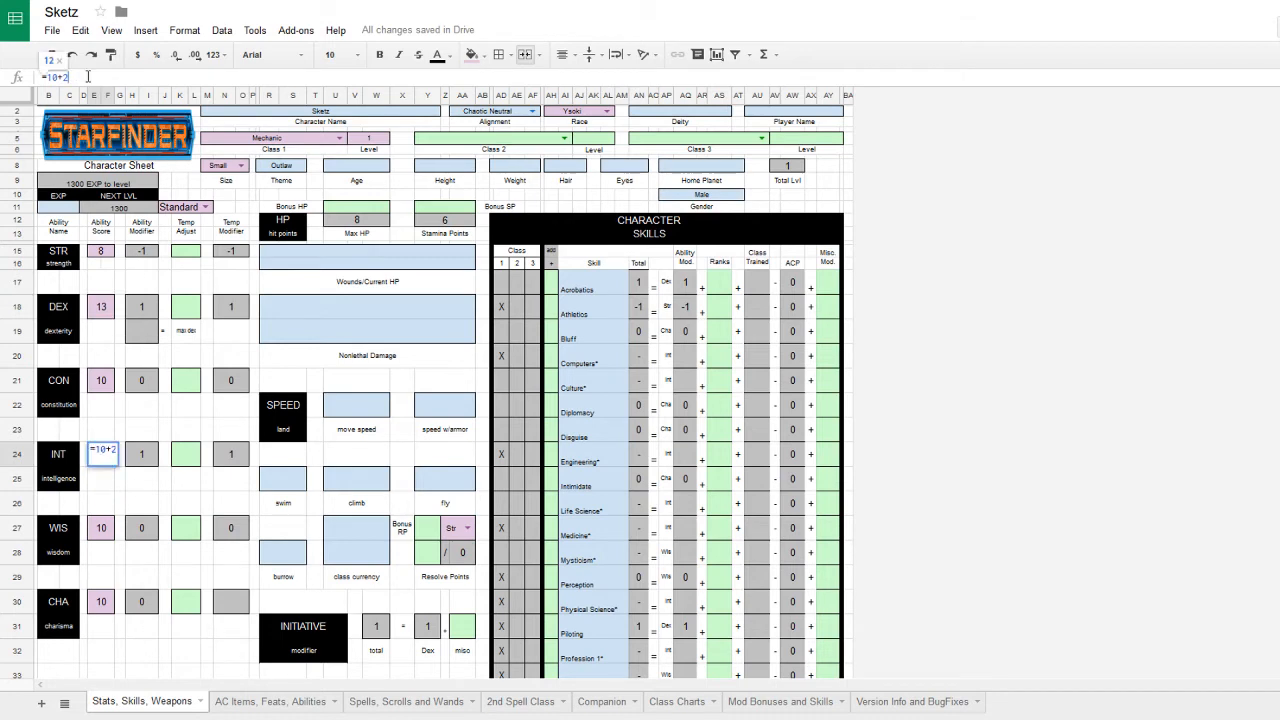
{"action": "type", "text": "+"}
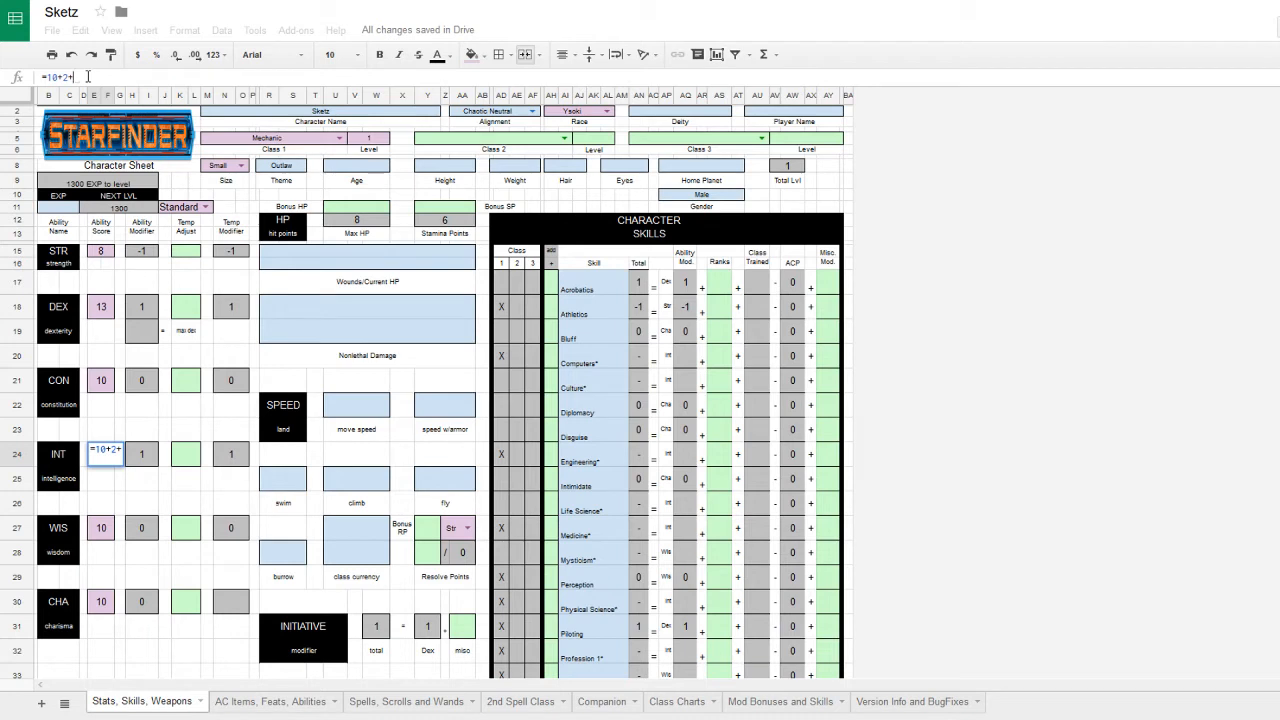
{"action": "type", "text": "6"}
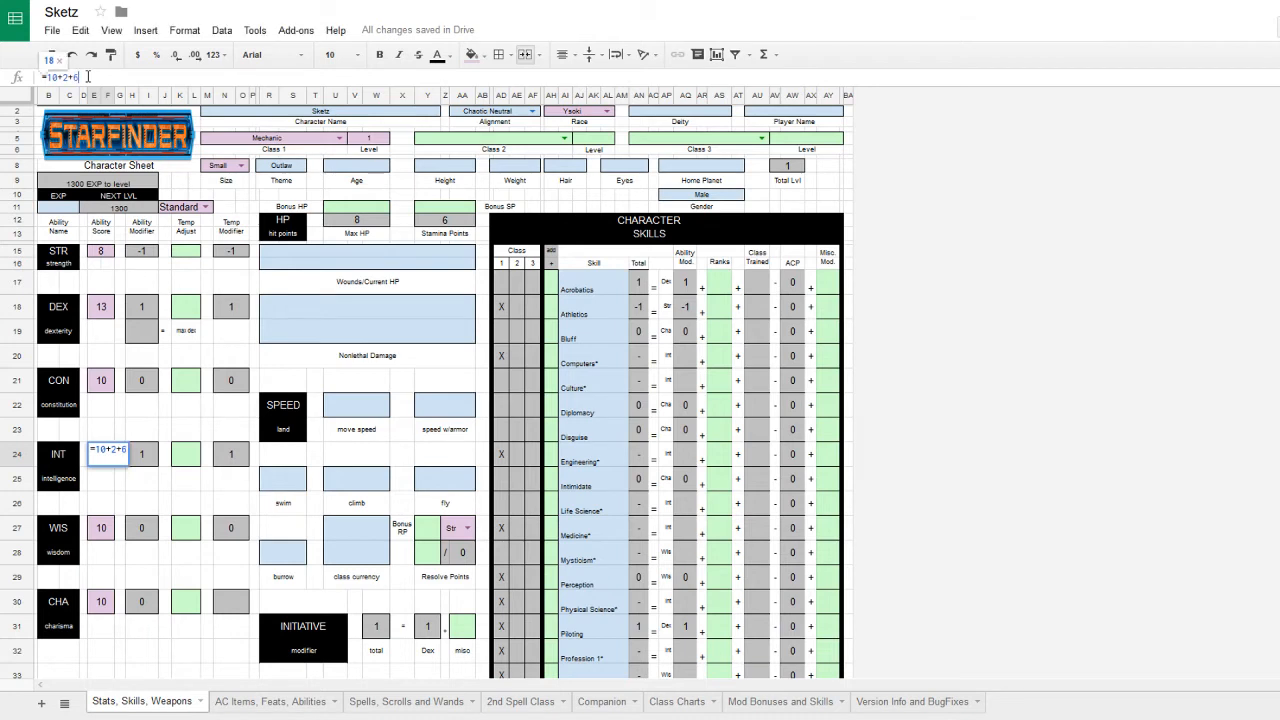
{"action": "key", "text": "Return"}
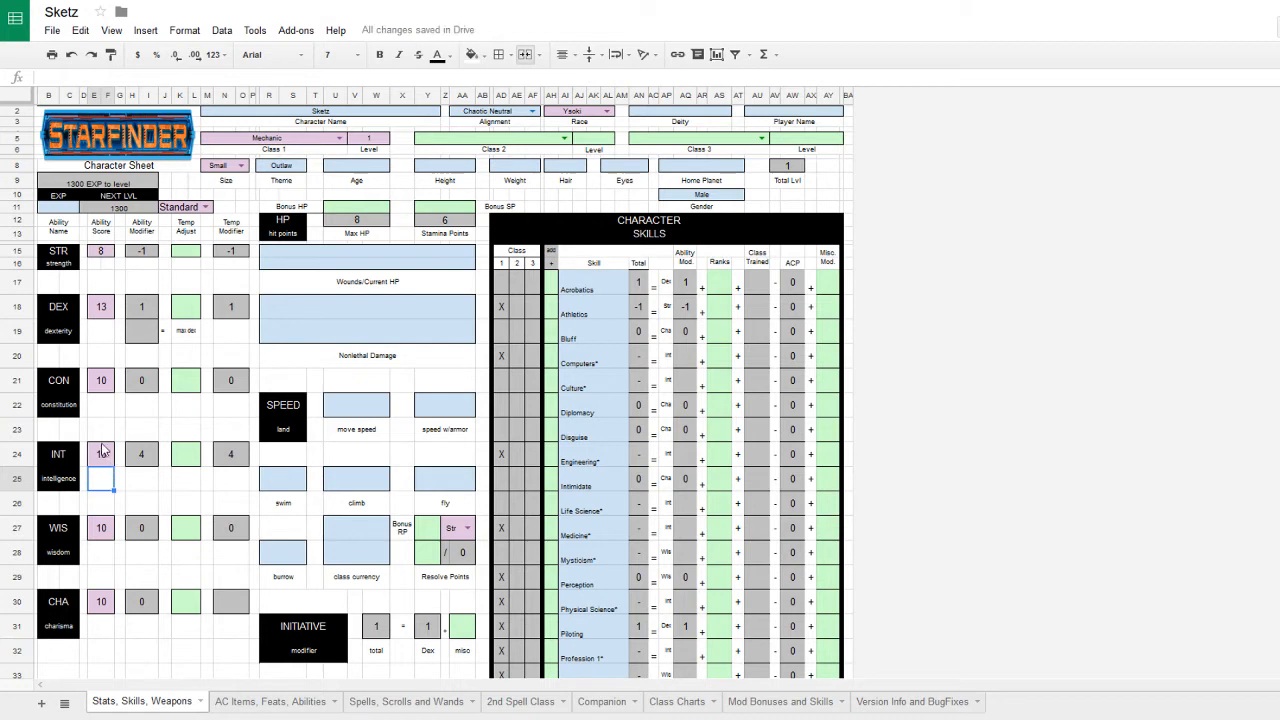
- Extend the CON formula with +2+1 and the DEX formula with +2, making CON 12 and DEX 15
{"action": "left_click", "coordinate": [70, 78]}
{"action": "type", "text": "+"}
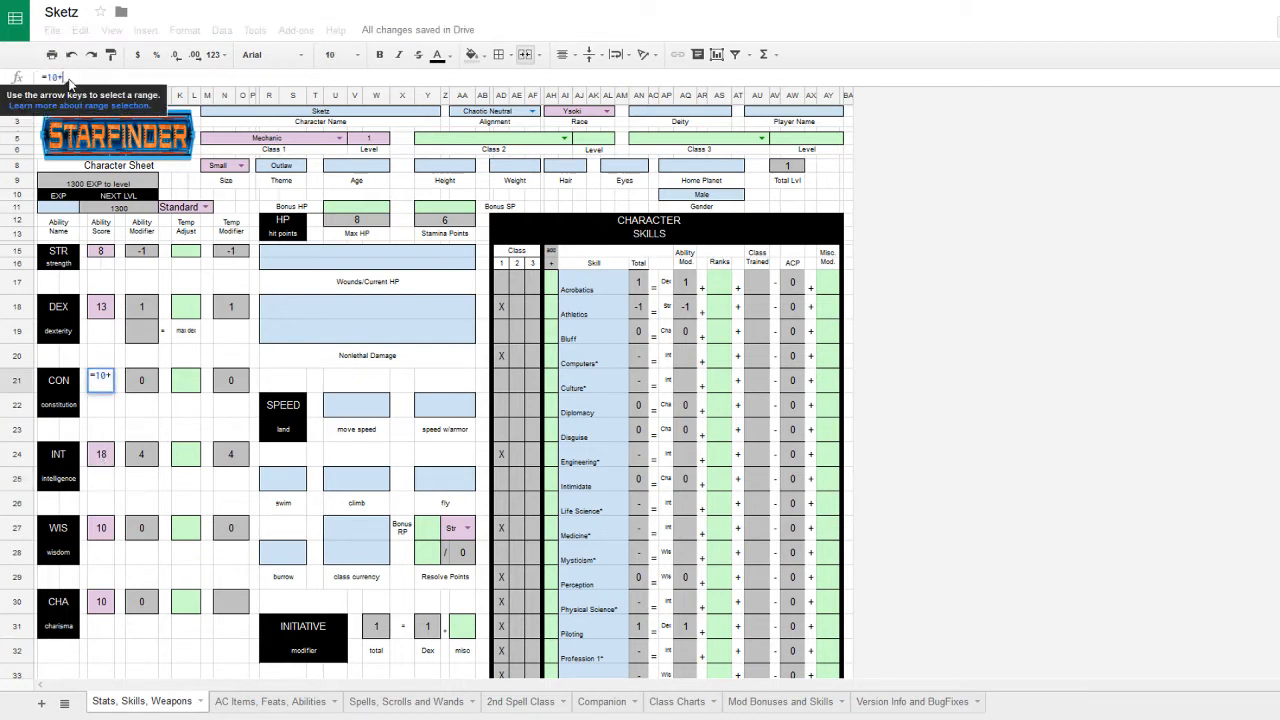
{"action": "type", "text": "2+1"}
{"action": "key", "text": "Return"}
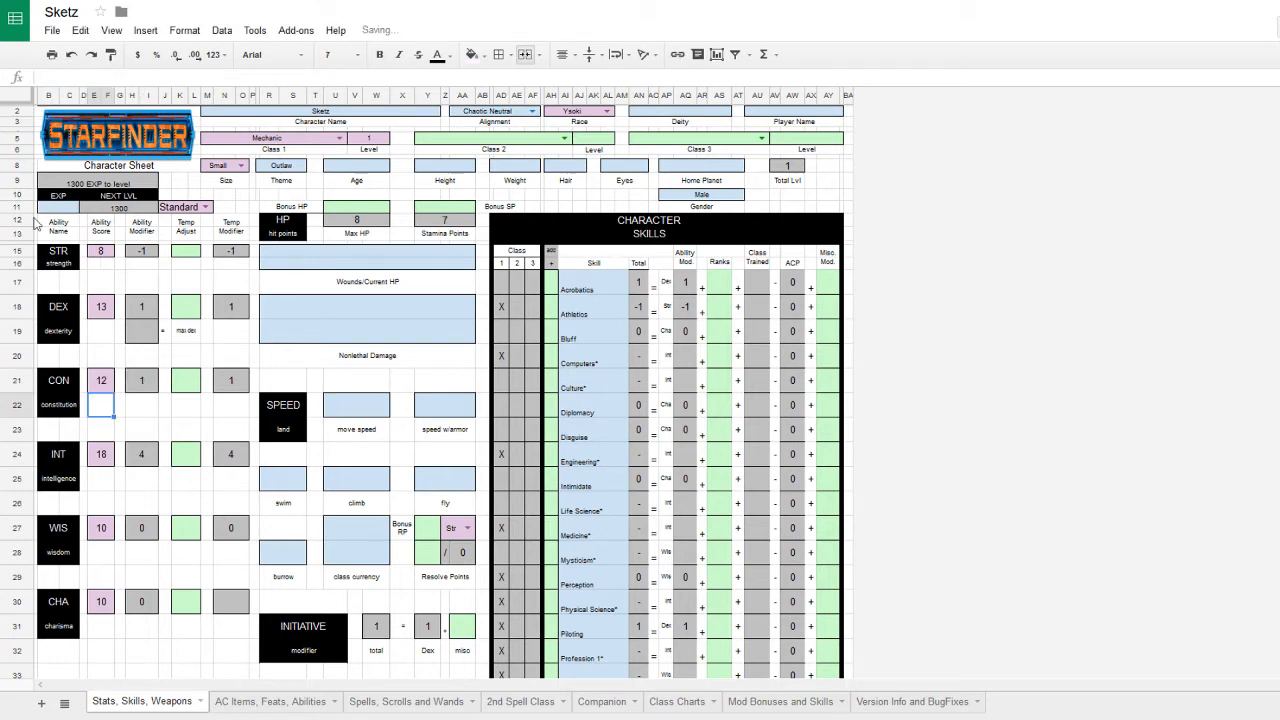
{"action": "left_click", "coordinate": [113, 311]}
{"action": "left_click", "coordinate": [115, 77]}
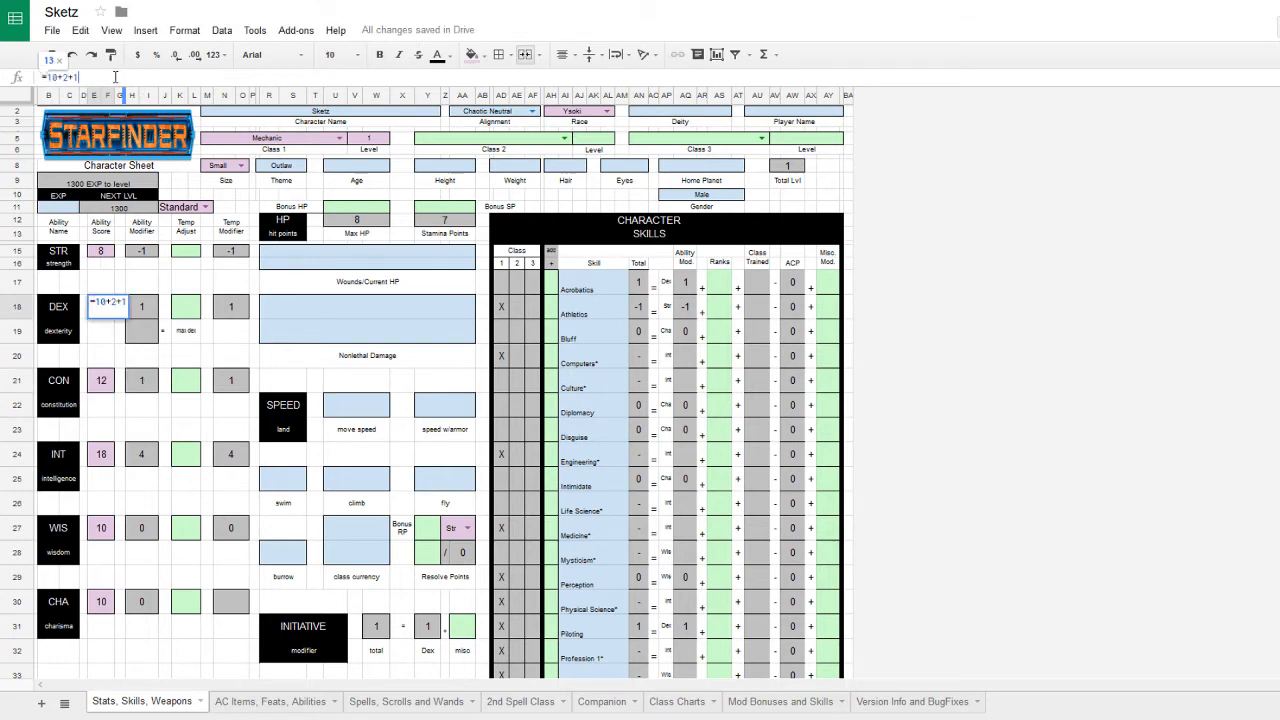
{"action": "type", "text": "+"}
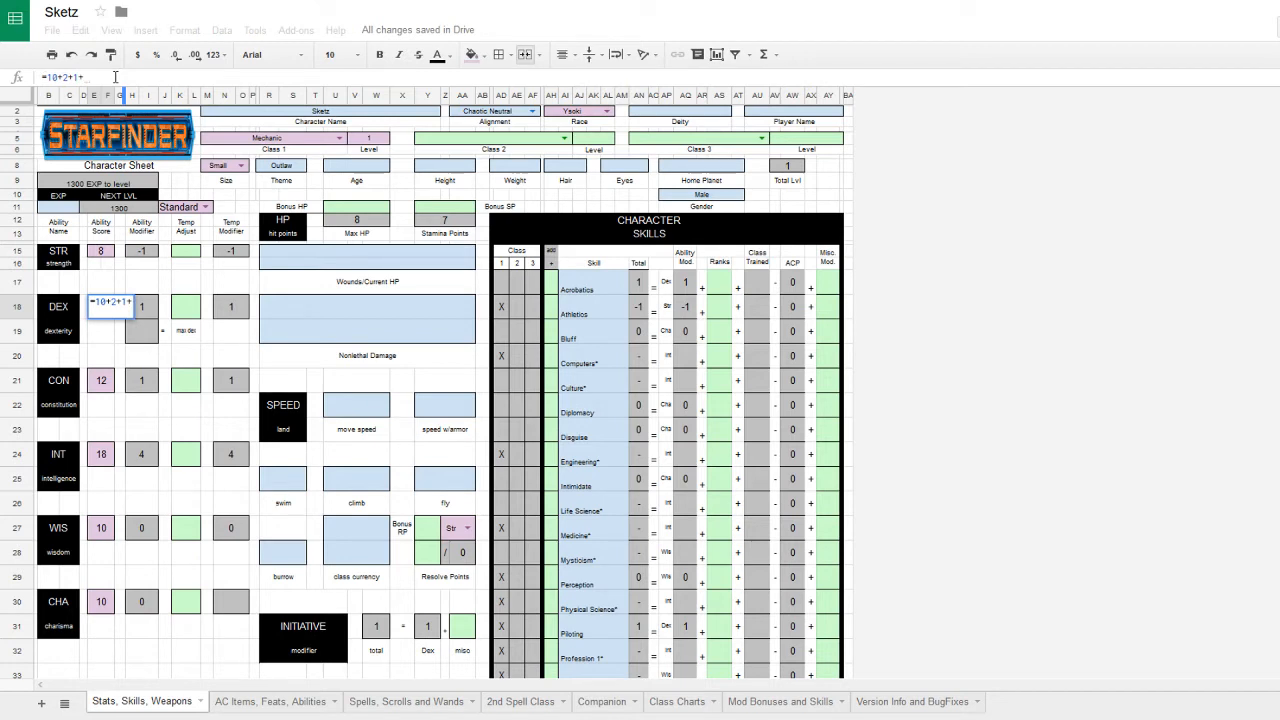
{"action": "type", "text": "2"}
{"action": "key", "text": "Return"}
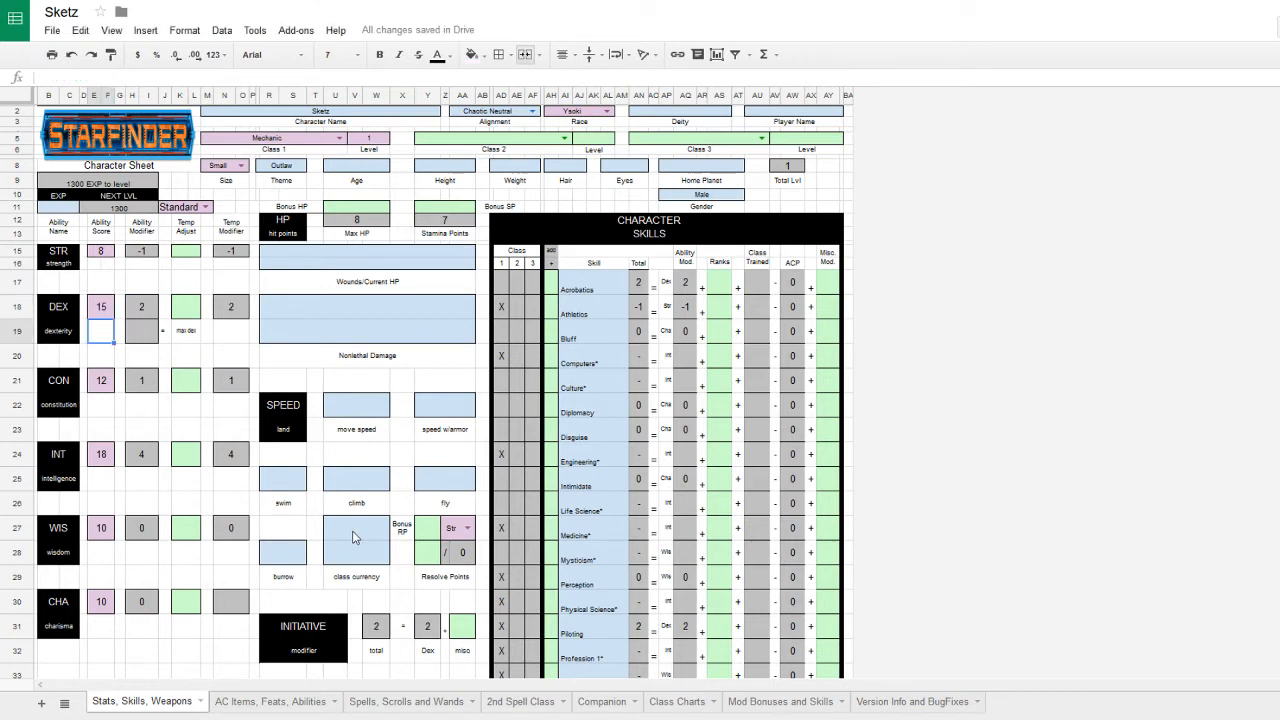
- Check the INT, CON and DEX formulas to confirm the new scores
{"action": "left_click", "coordinate": [107, 454]}
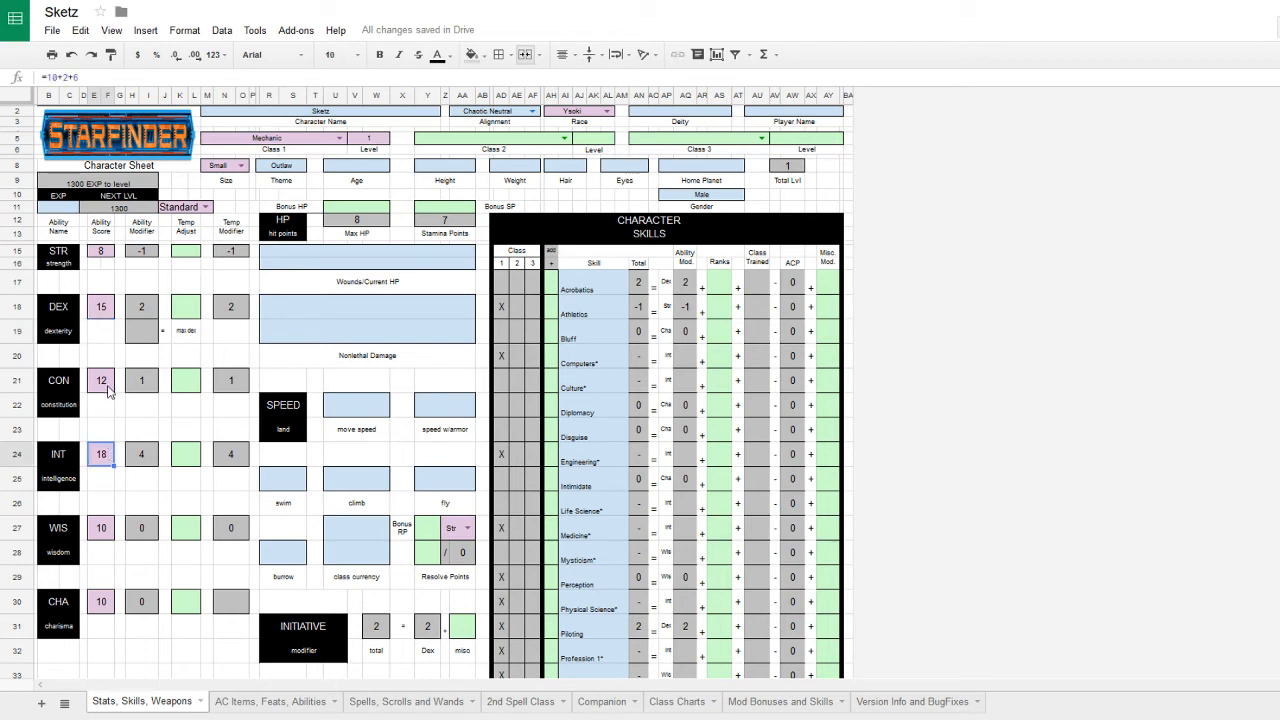
{"action": "left_click", "coordinate": [109, 384]}
{"action": "left_click", "coordinate": [110, 308]}
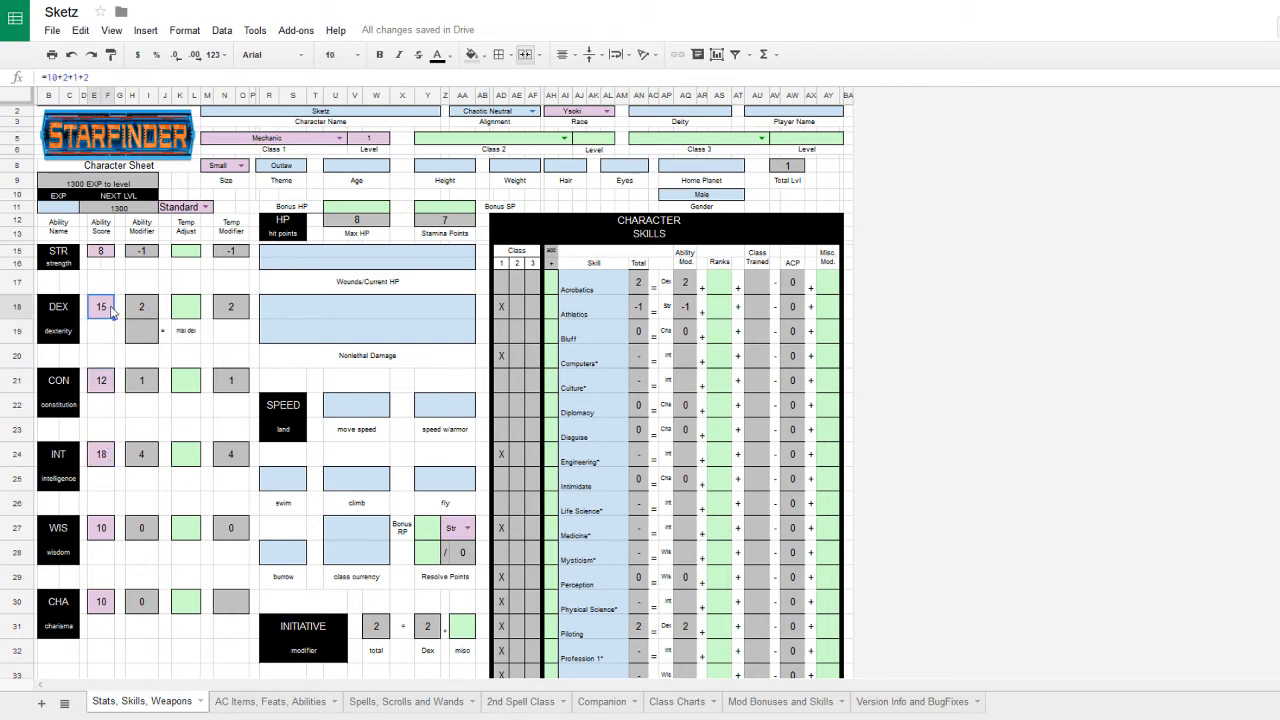
{"action": "left_click", "coordinate": [247, 357]}
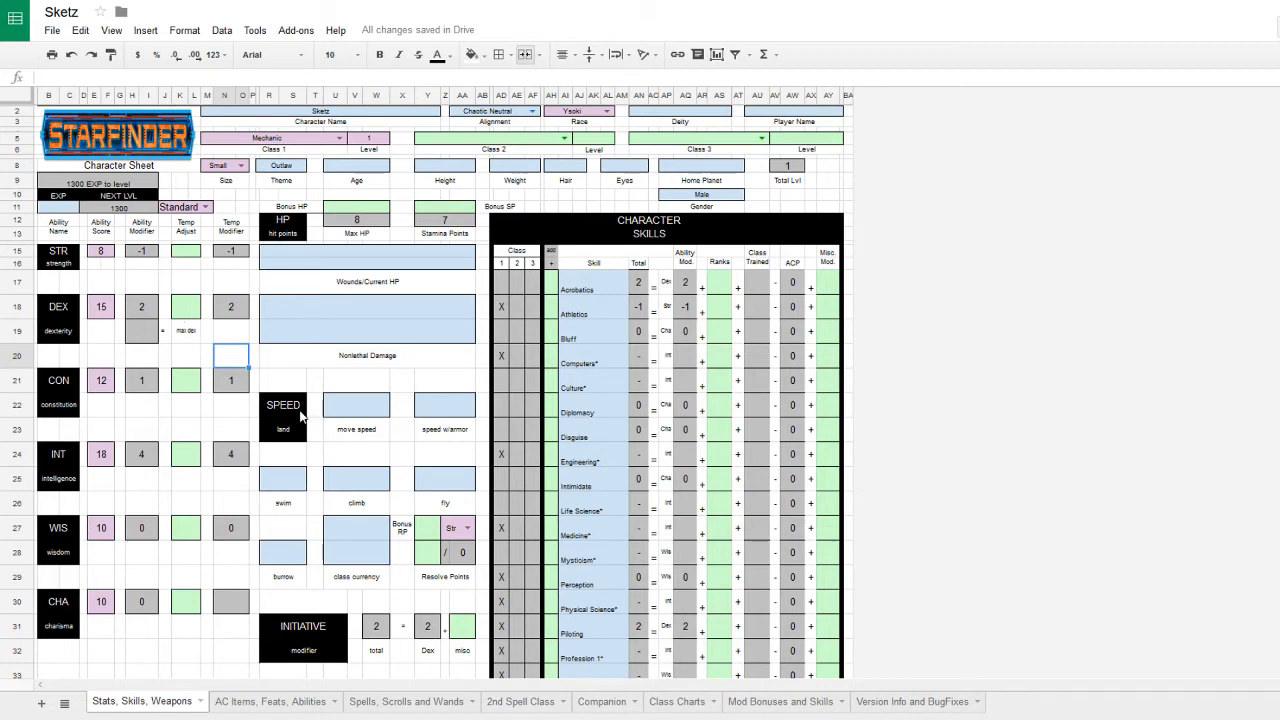
- Give Engineering and Perception one skill rank each
{"action": "left_click", "coordinate": [414, 362]}
{"action": "left_click", "coordinate": [463, 385]}
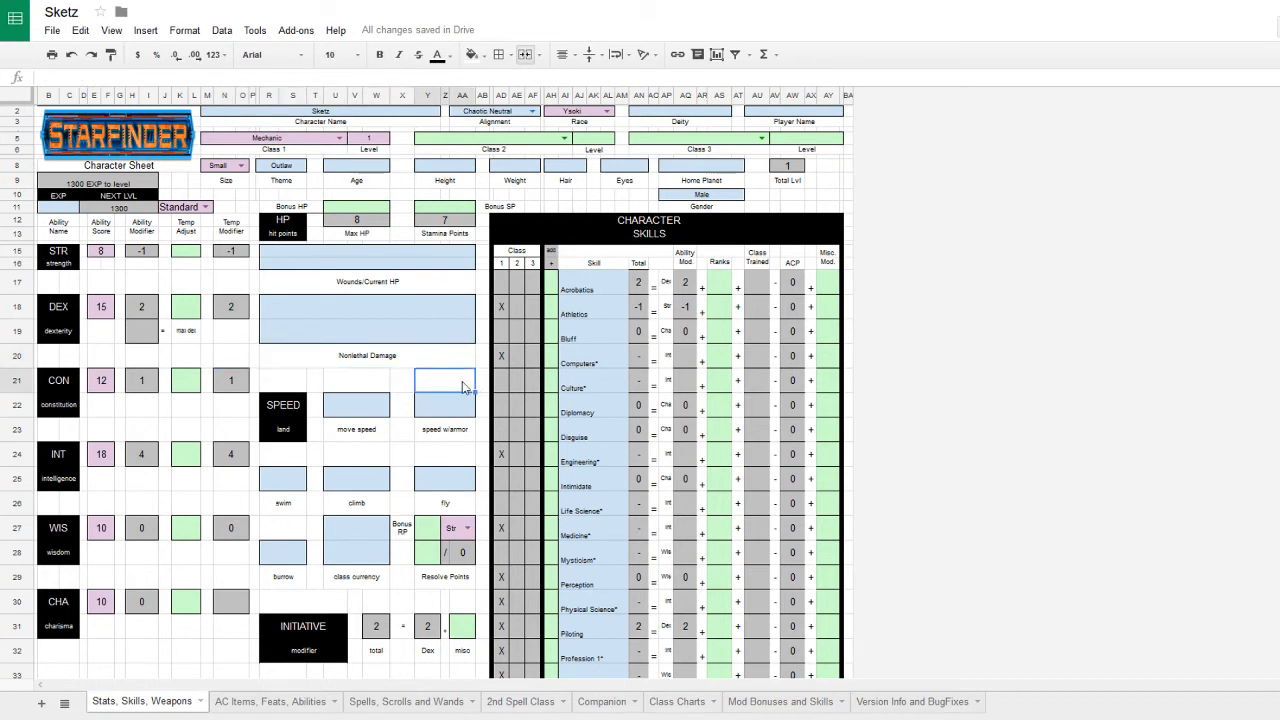
{"action": "scroll", "coordinate": [470, 395], "scroll_direction": "down", "scroll_amount": 4}
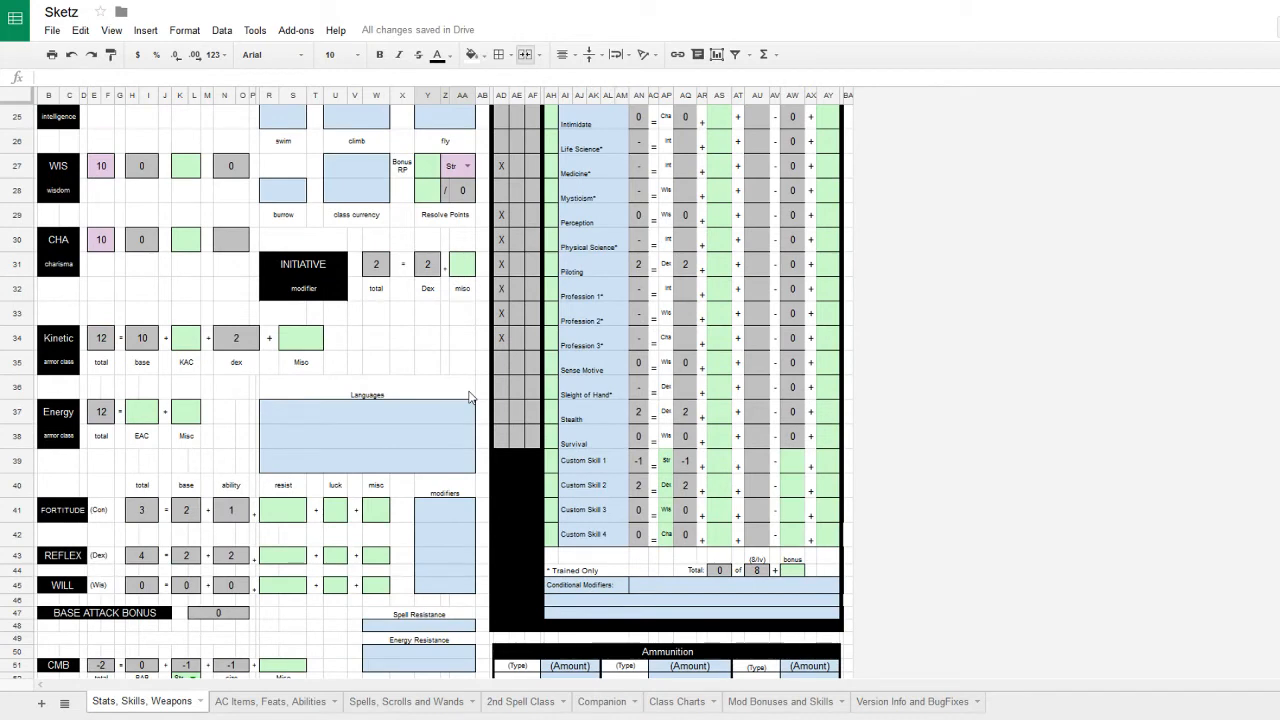
{"action": "scroll", "coordinate": [826, 582], "scroll_direction": "up", "scroll_amount": 1}
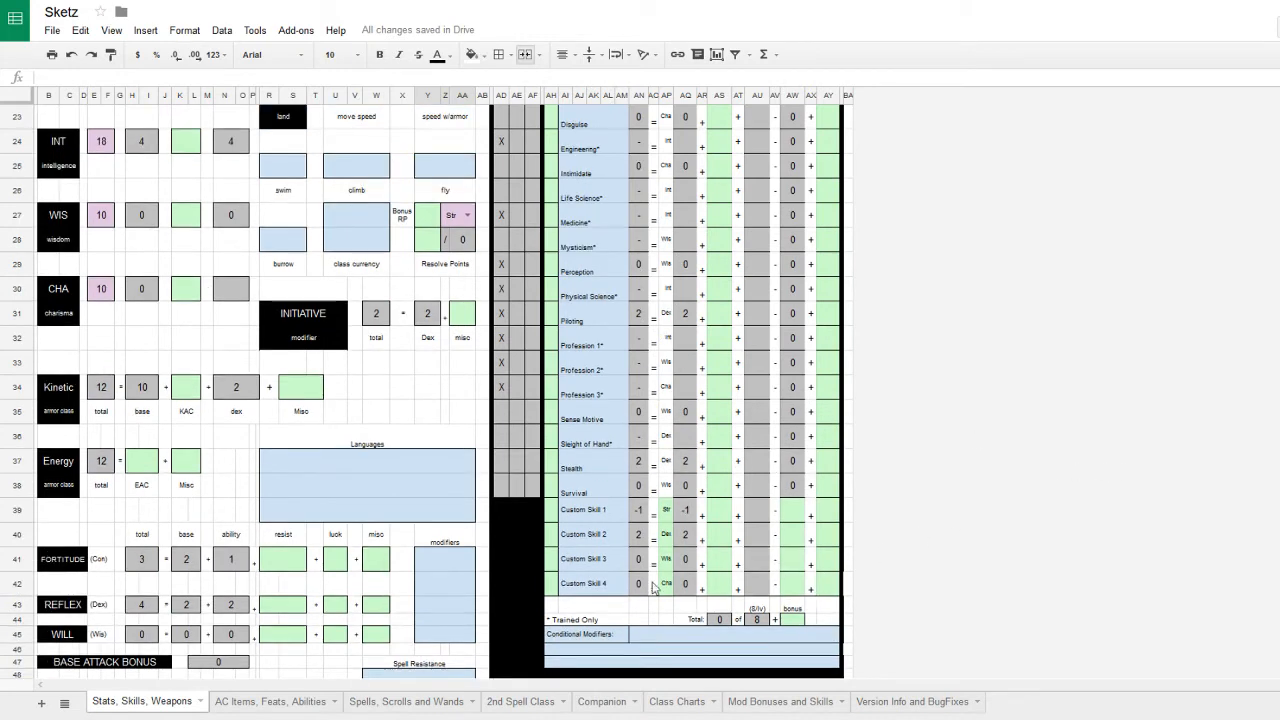
{"action": "scroll", "coordinate": [752, 625], "scroll_direction": "up", "scroll_amount": 2}
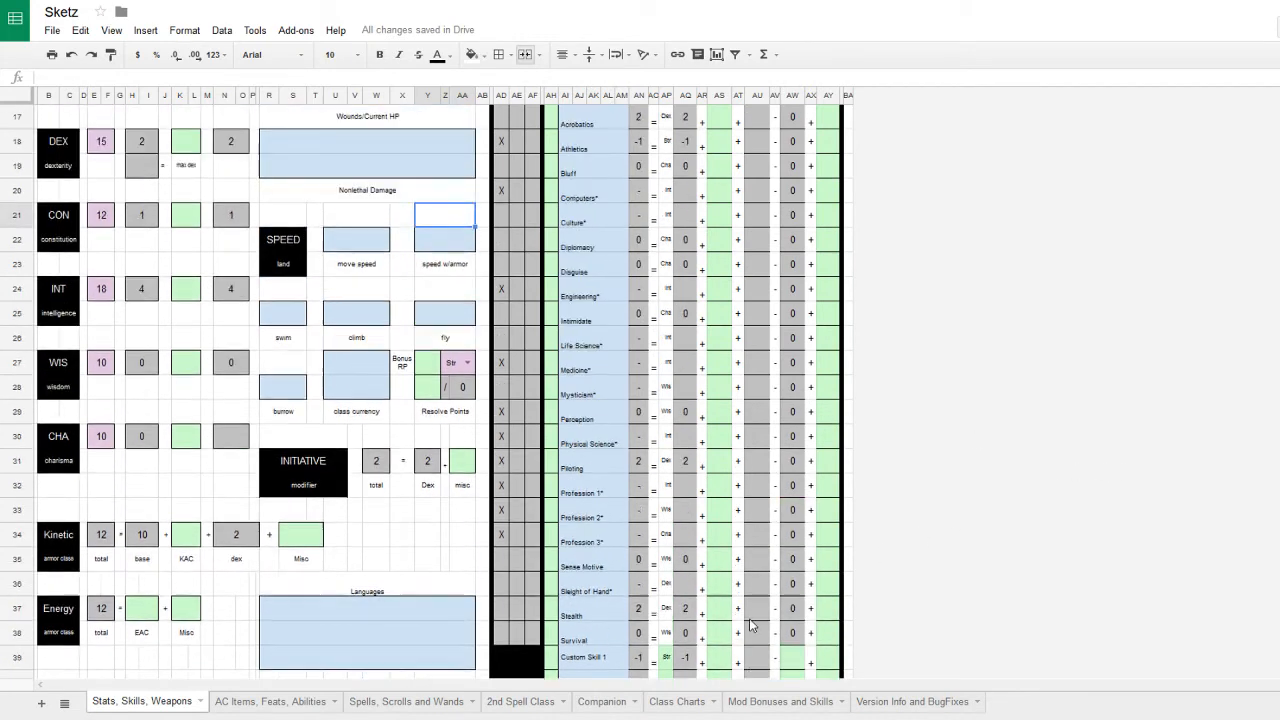
{"action": "scroll", "coordinate": [752, 625], "scroll_direction": "up", "scroll_amount": 3}
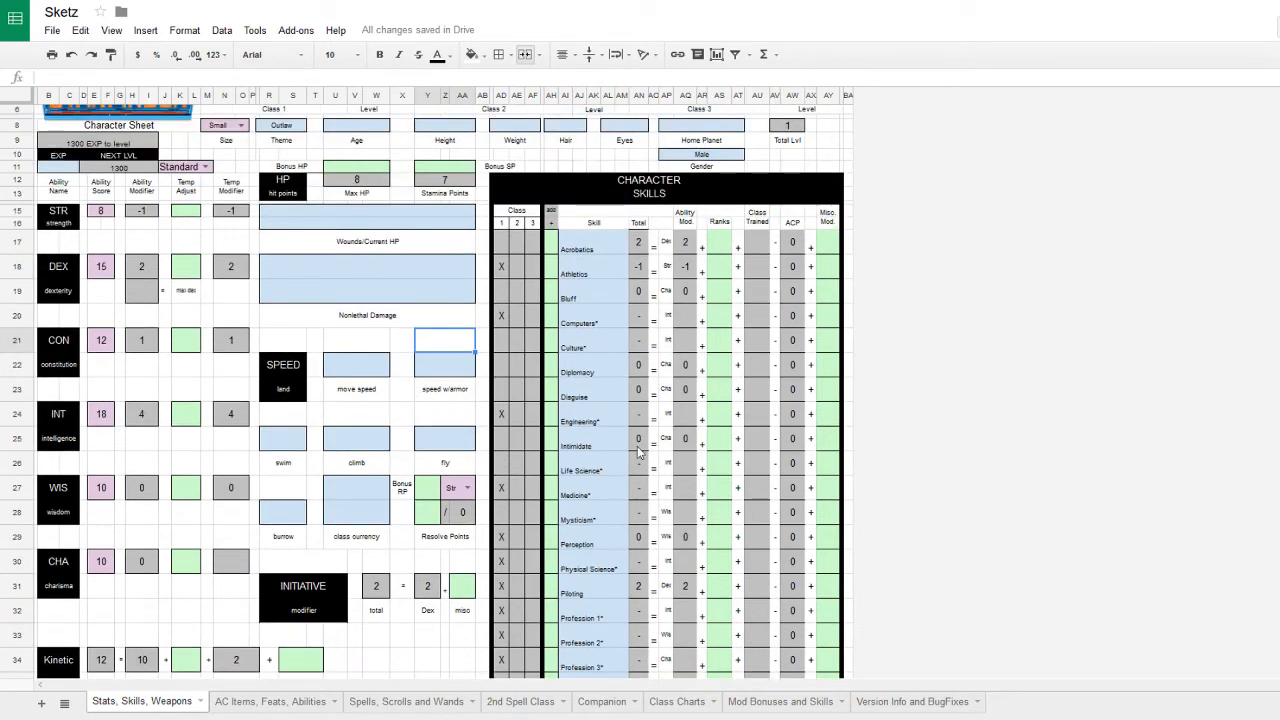
{"action": "left_click", "coordinate": [723, 420]}
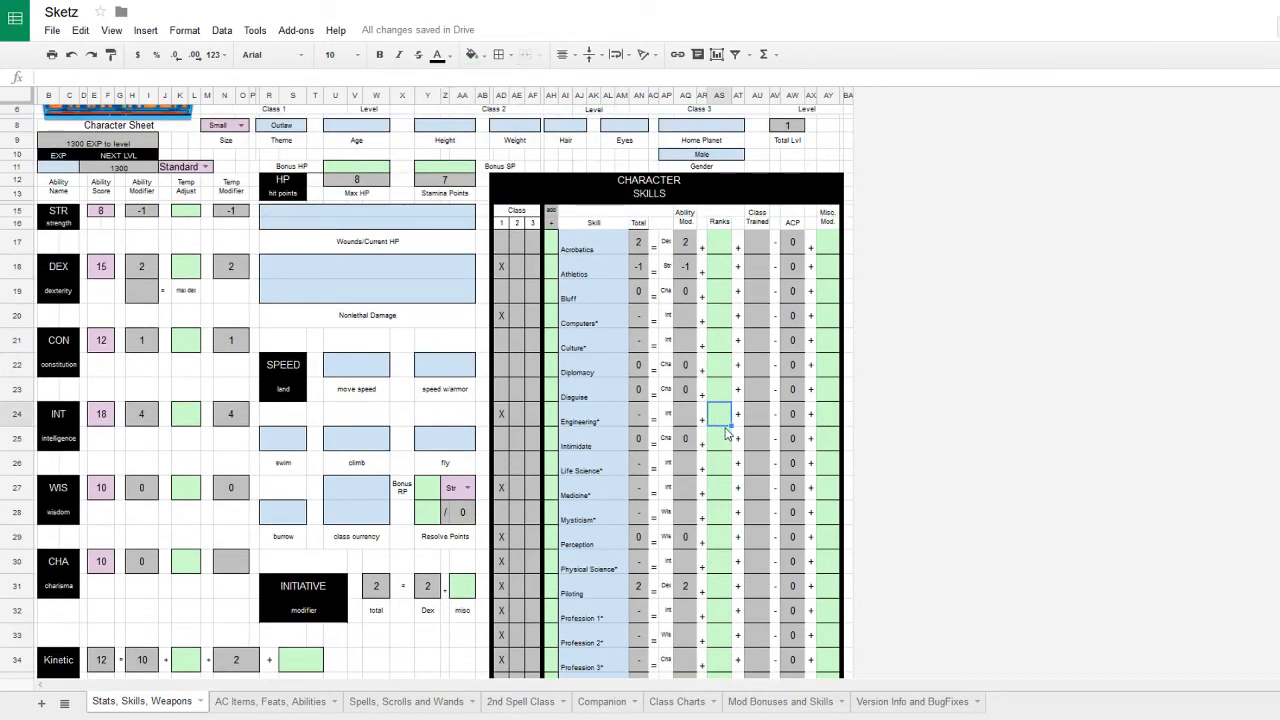
{"action": "type", "text": "1"}
{"action": "left_click", "coordinate": [720, 492]}
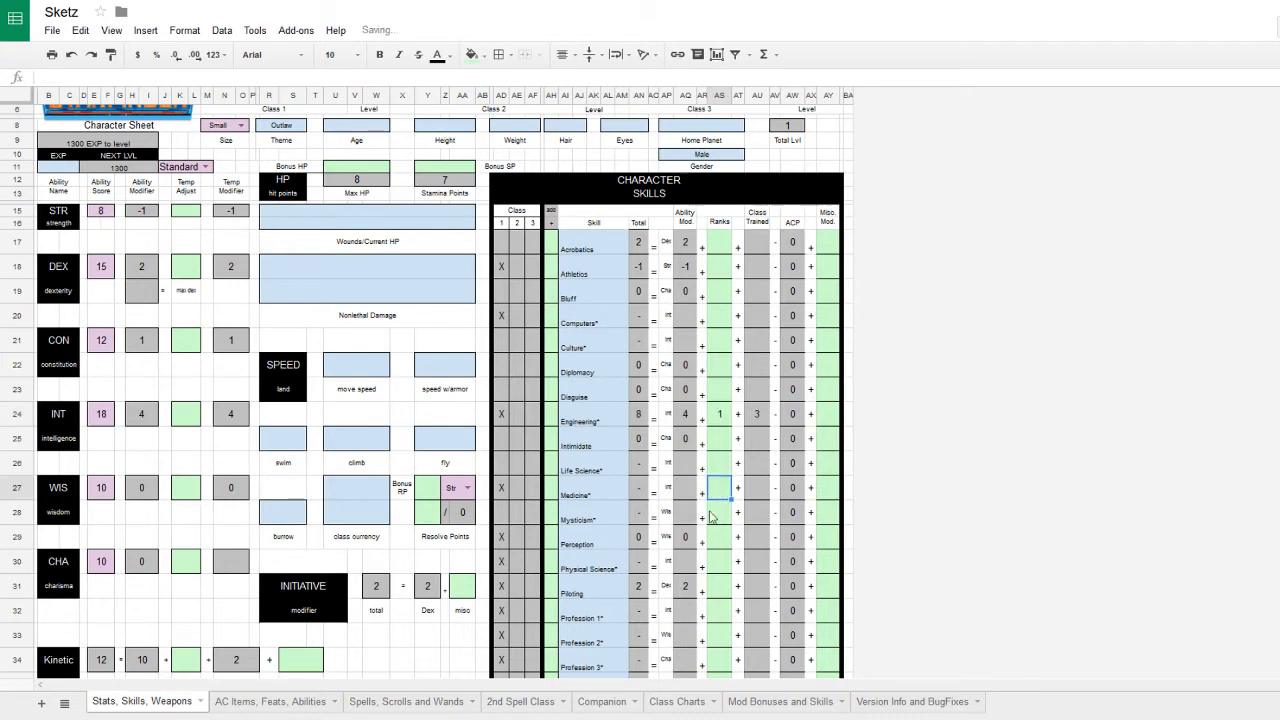
{"action": "left_click", "coordinate": [722, 540]}
{"action": "type", "text": "1"}
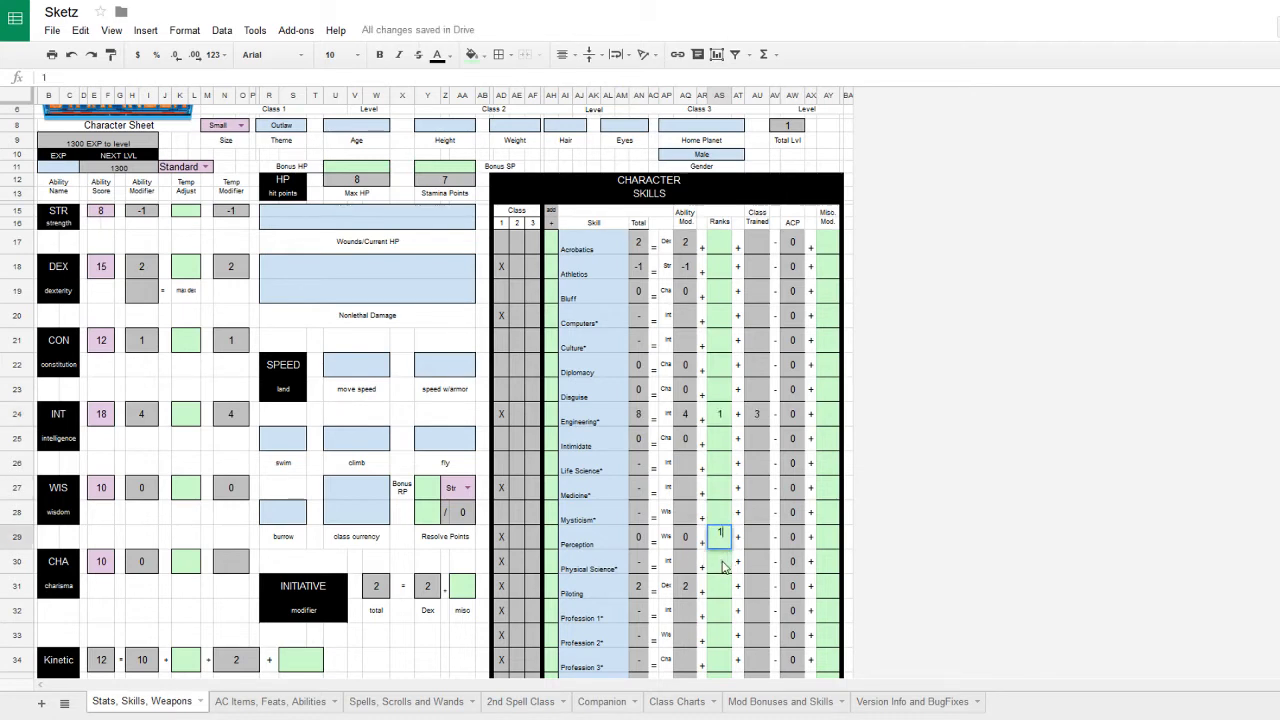
{"action": "key", "text": "Return"}
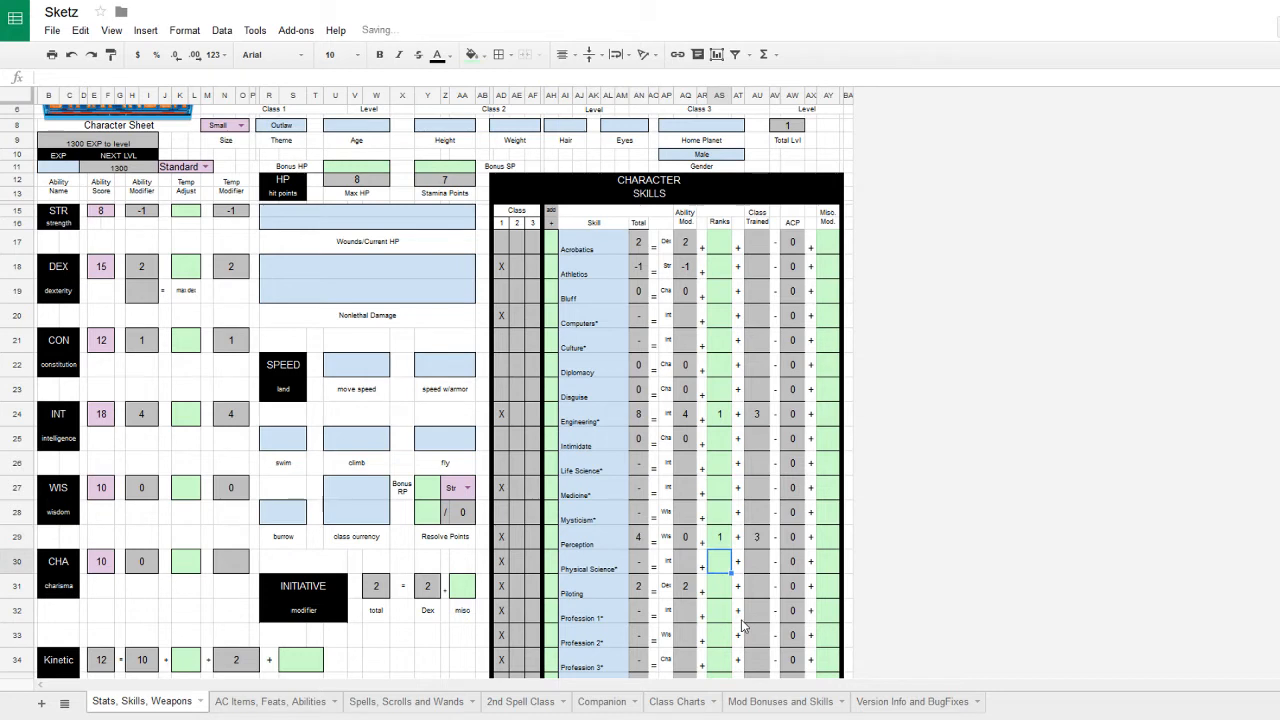
- Put one rank each into Piloting, Physical Science, Life Science and Culture
{"action": "scroll", "coordinate": [743, 592], "scroll_direction": "down", "scroll_amount": 1}
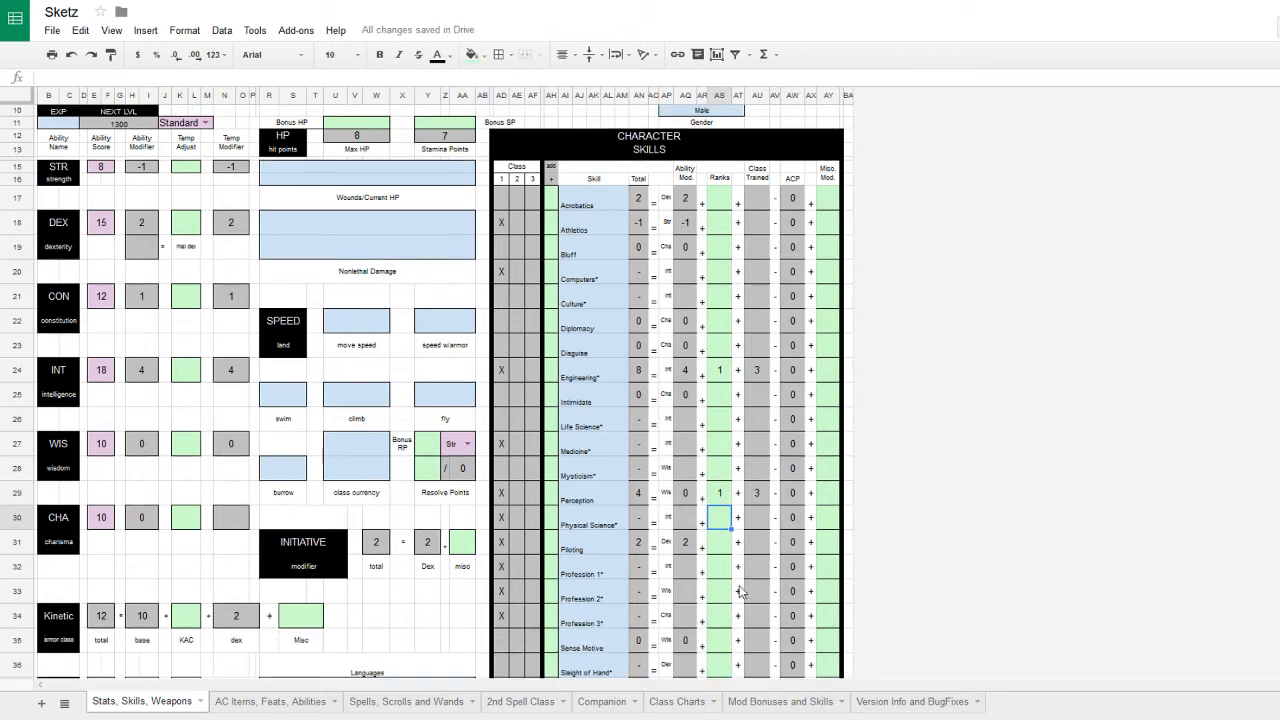
{"action": "left_click", "coordinate": [729, 549]}
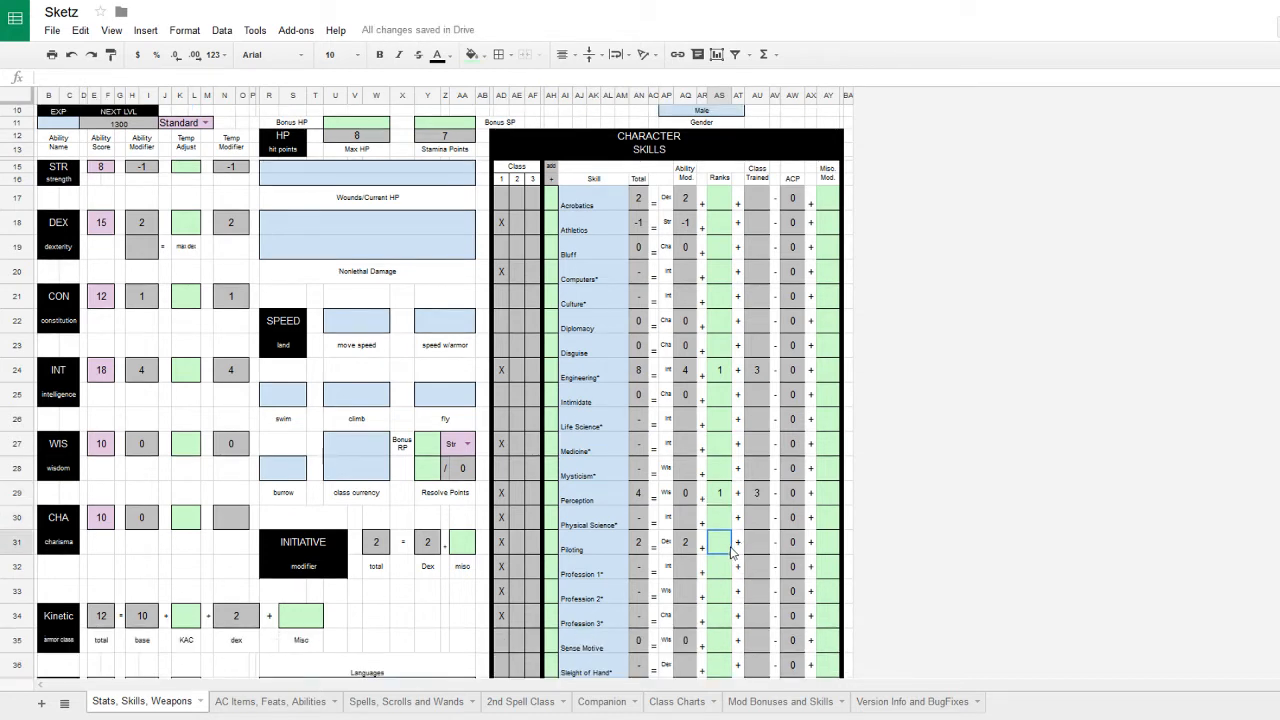
{"action": "type", "text": "1"}
{"action": "left_click", "coordinate": [726, 518]}
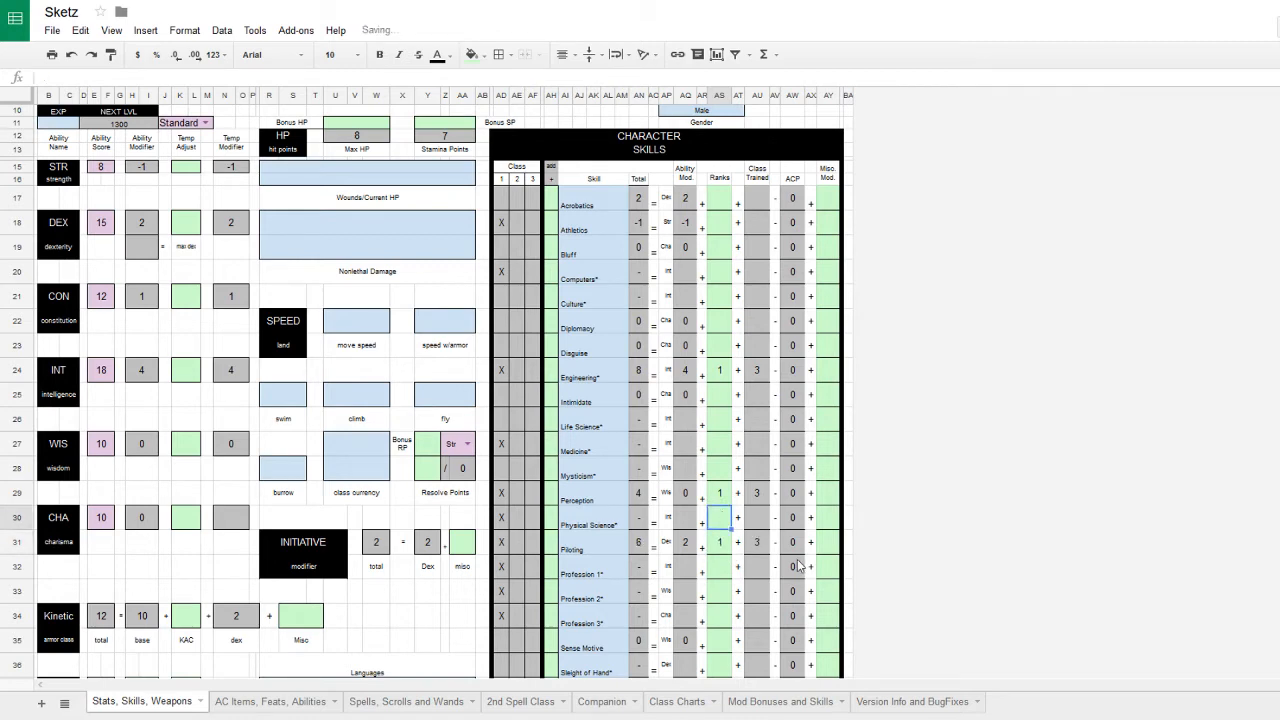
{"action": "type", "text": "1"}
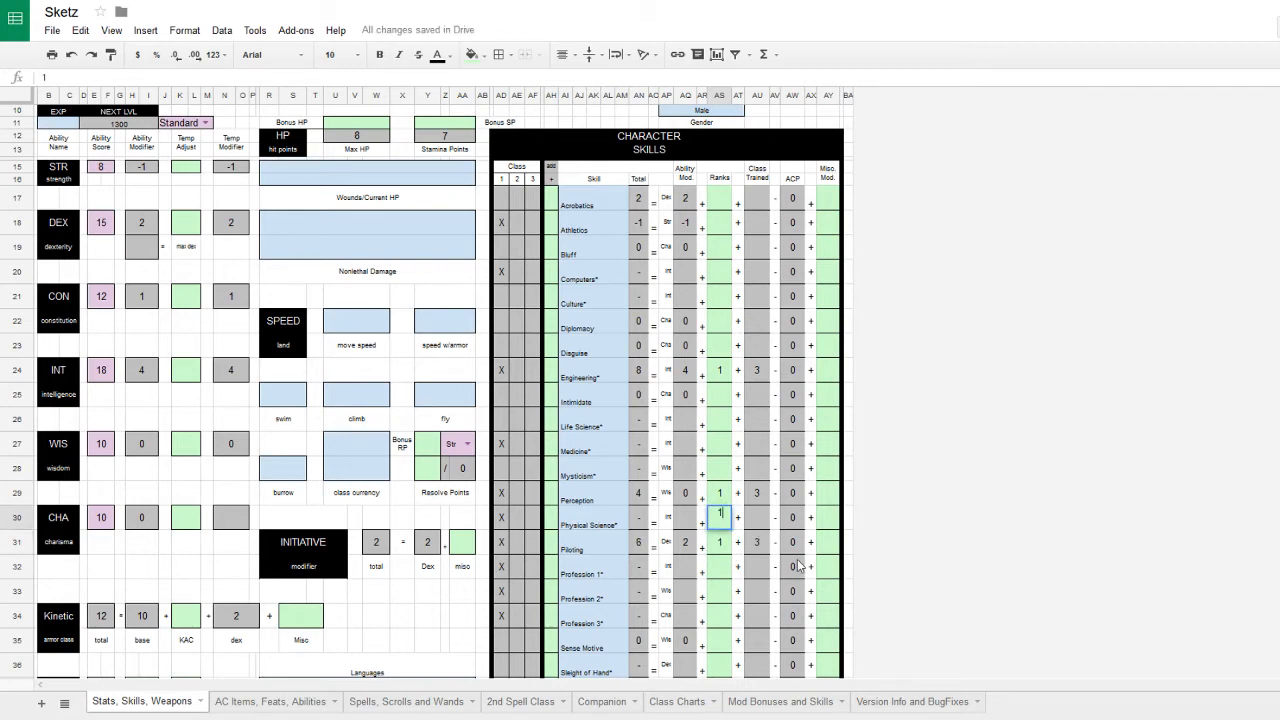
{"action": "left_click", "coordinate": [719, 436]}
{"action": "left_click", "coordinate": [719, 420]}
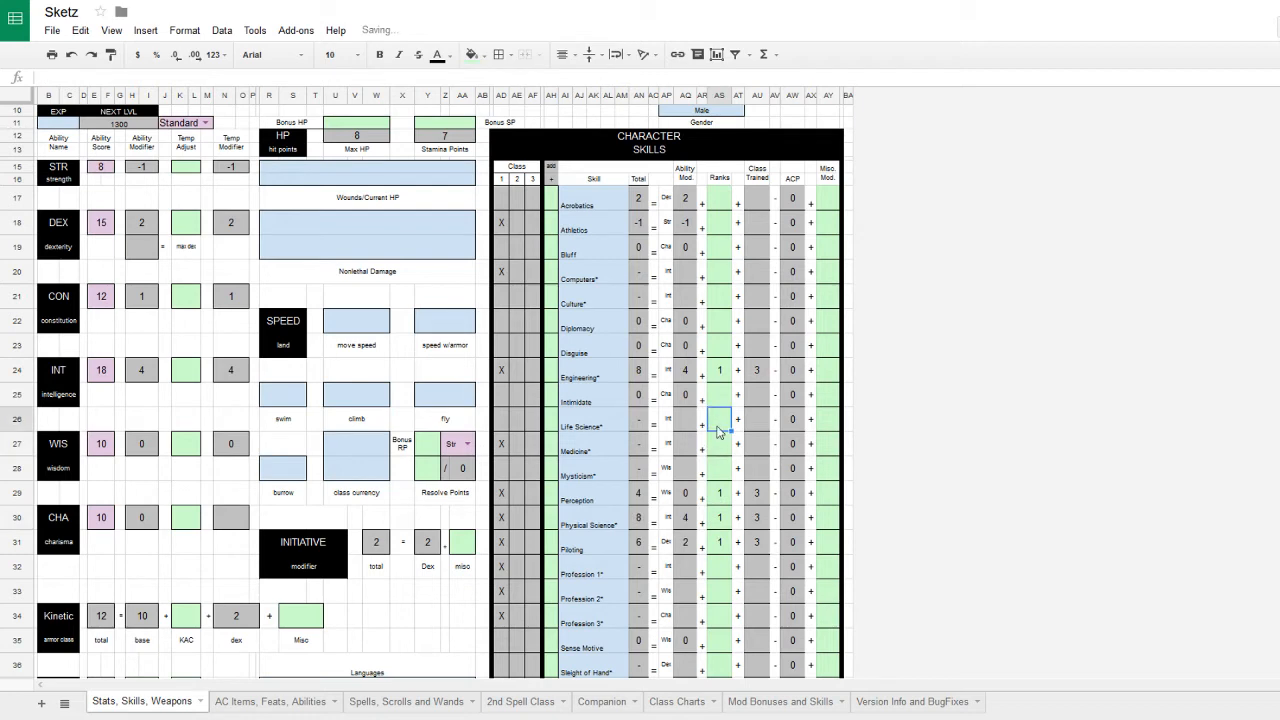
{"action": "type", "text": "1"}
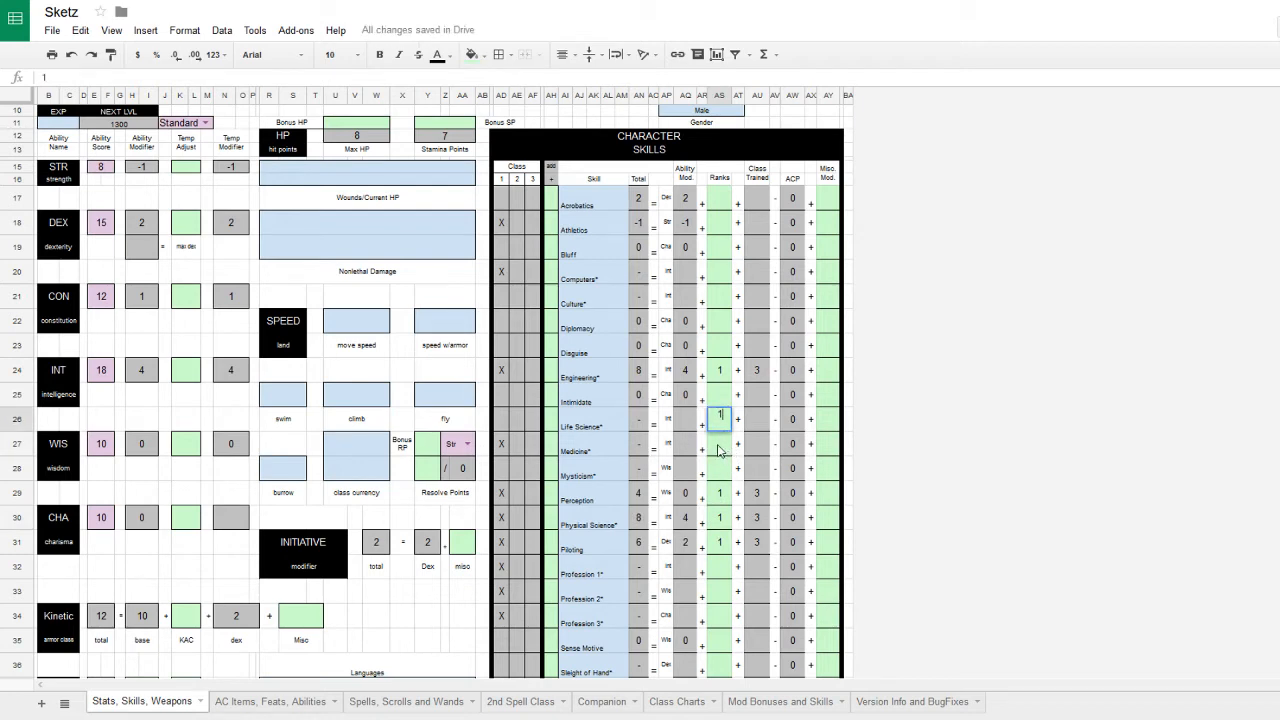
{"action": "left_click", "coordinate": [720, 448]}
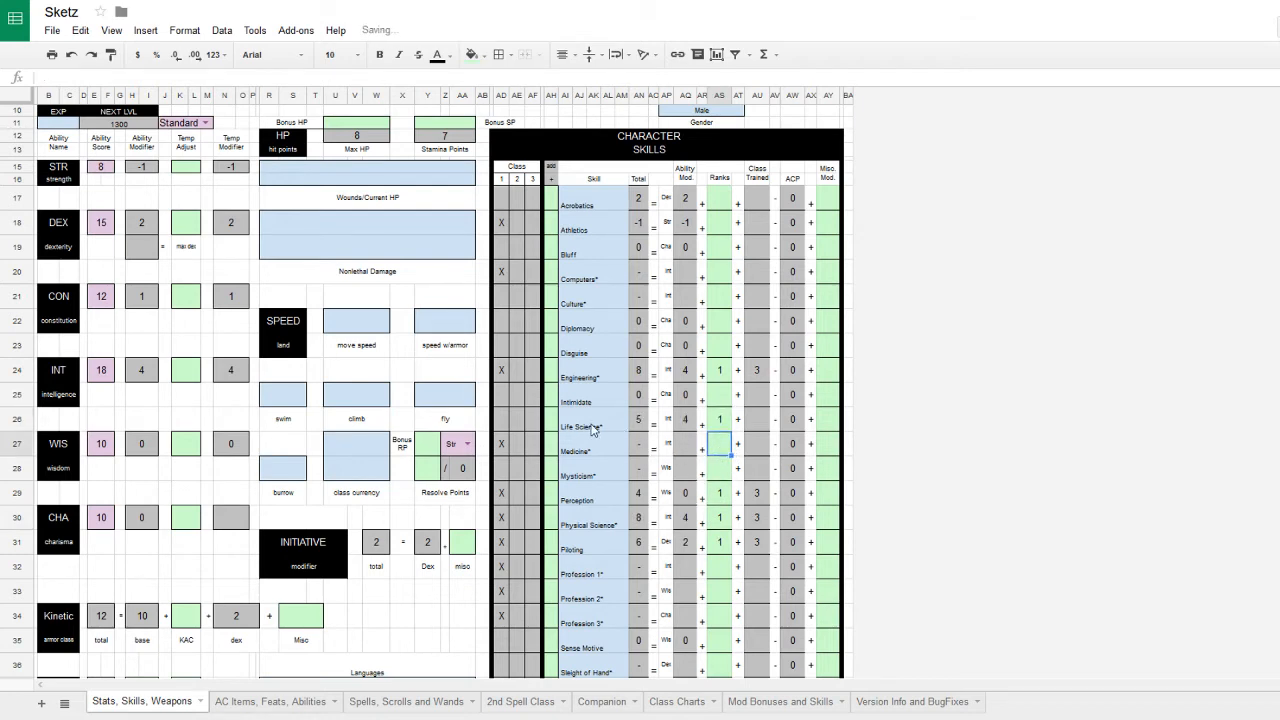
{"action": "left_click", "coordinate": [729, 296]}
{"action": "type", "text": "1"}
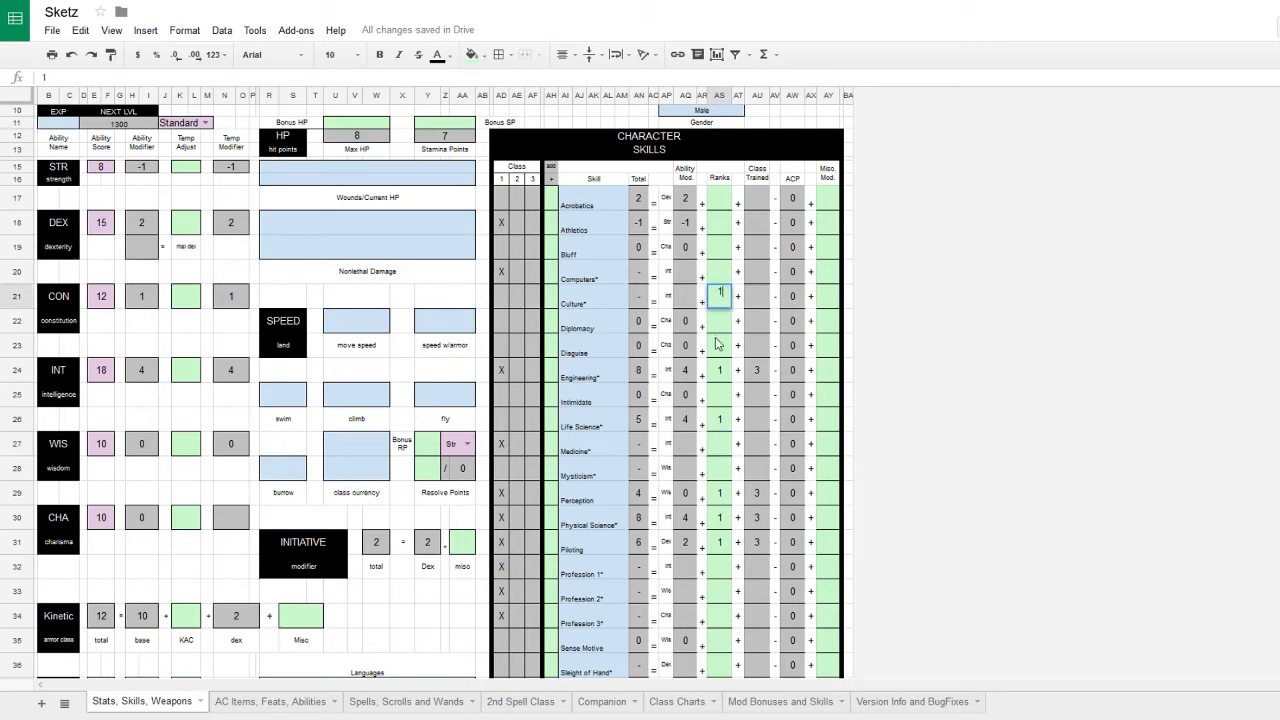
{"action": "left_click", "coordinate": [719, 350]}
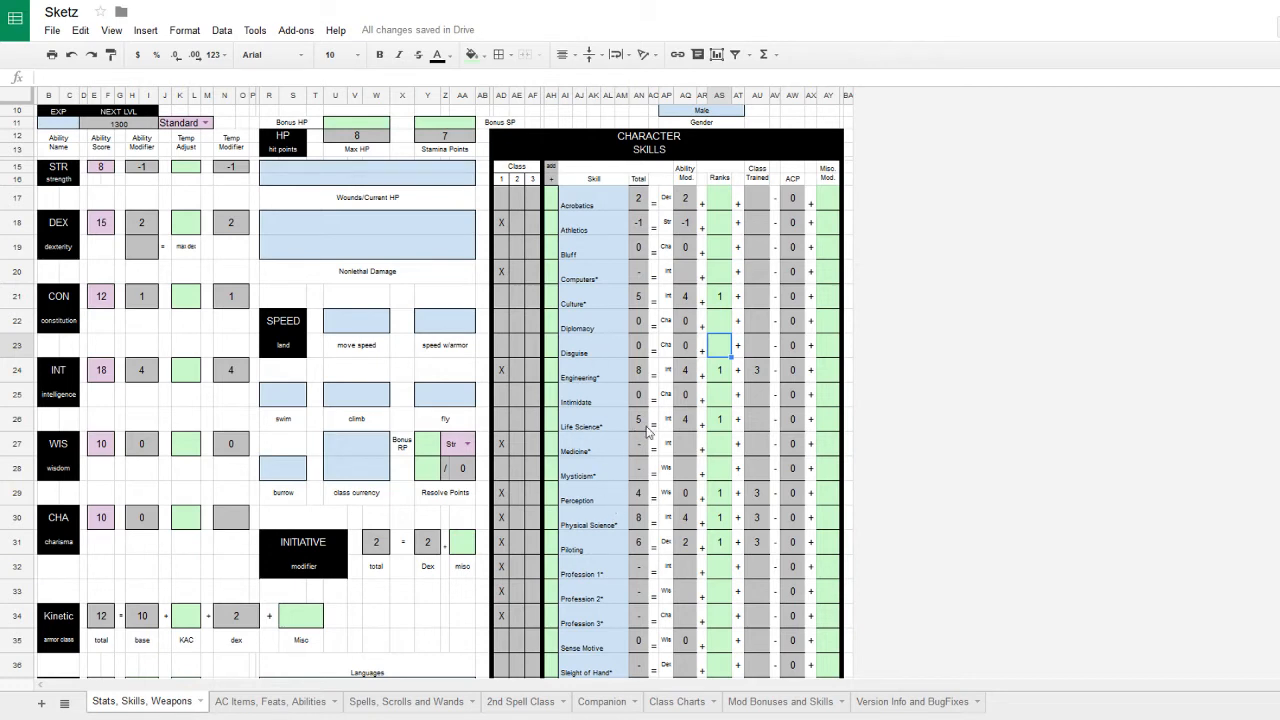
- Review the Life Science and Engineering ranks, then give Mysticism 1 rank
{"action": "left_click", "coordinate": [723, 426]}
{"action": "scroll", "coordinate": [718, 505], "scroll_direction": "down", "scroll_amount": 3}
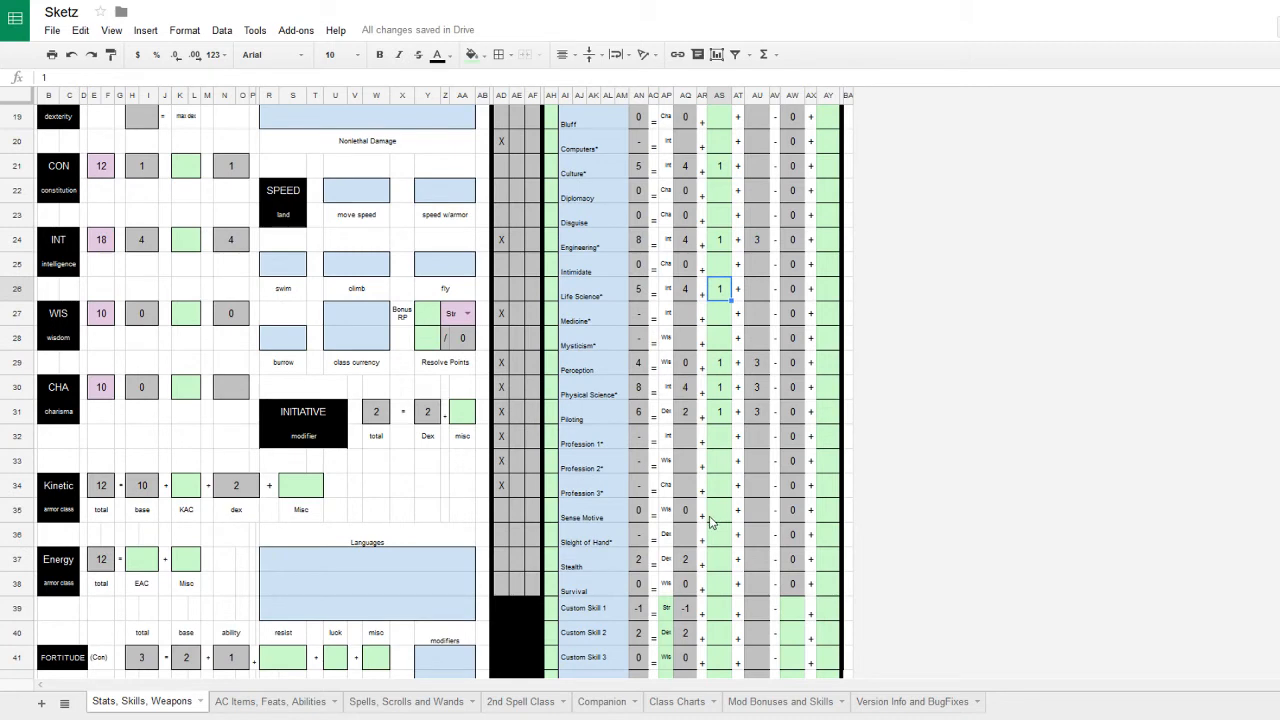
{"action": "scroll", "coordinate": [710, 520], "scroll_direction": "up", "scroll_amount": 1}
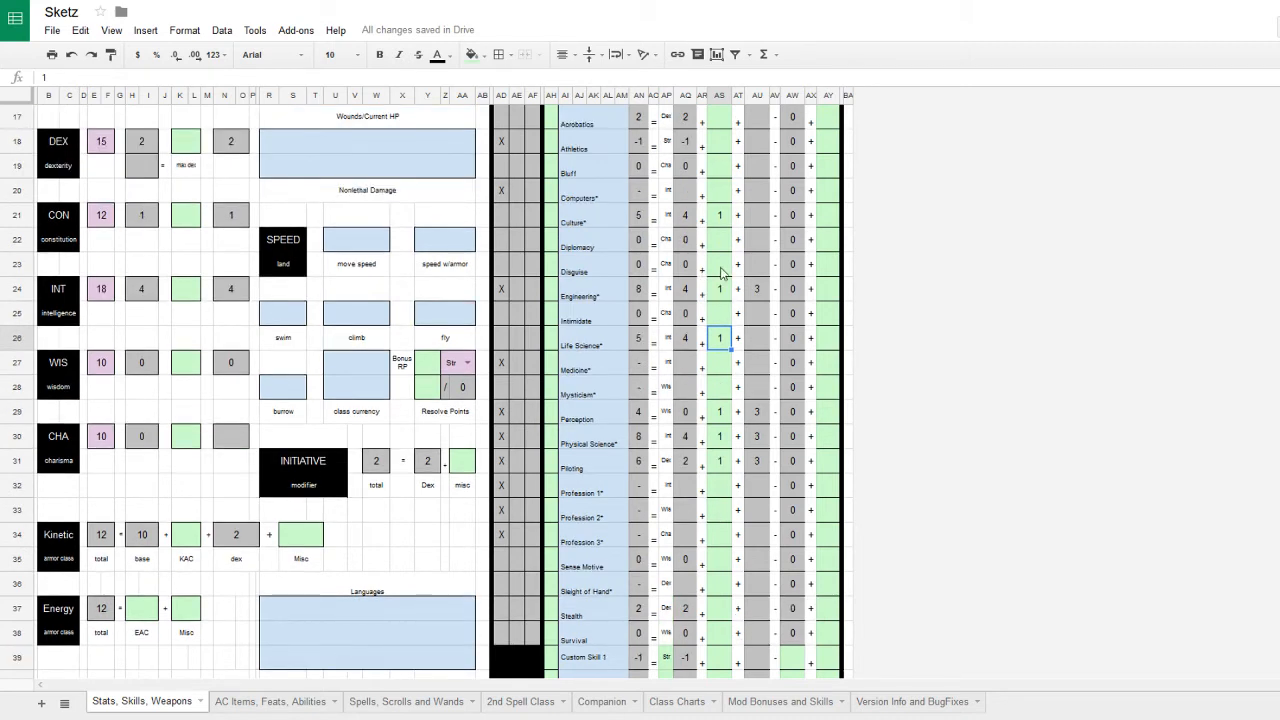
{"action": "left_click", "coordinate": [723, 290]}
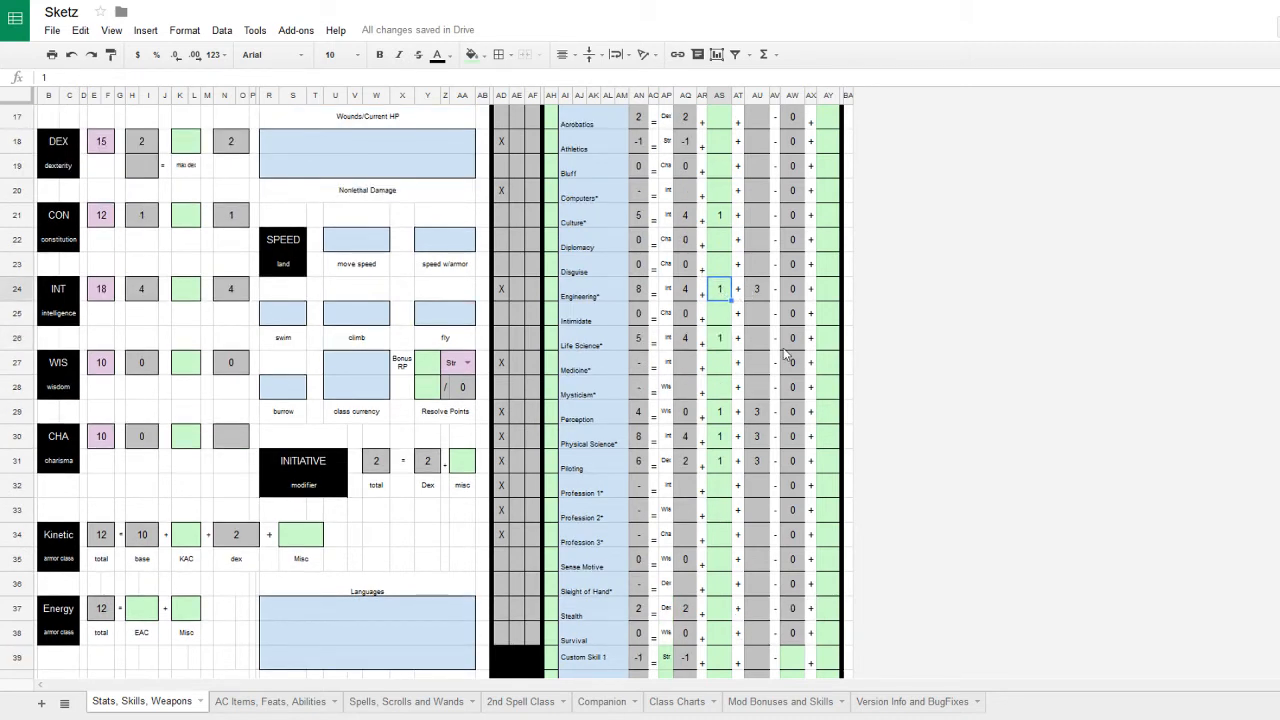
{"action": "left_click", "coordinate": [727, 368]}
{"action": "left_click", "coordinate": [724, 391]}
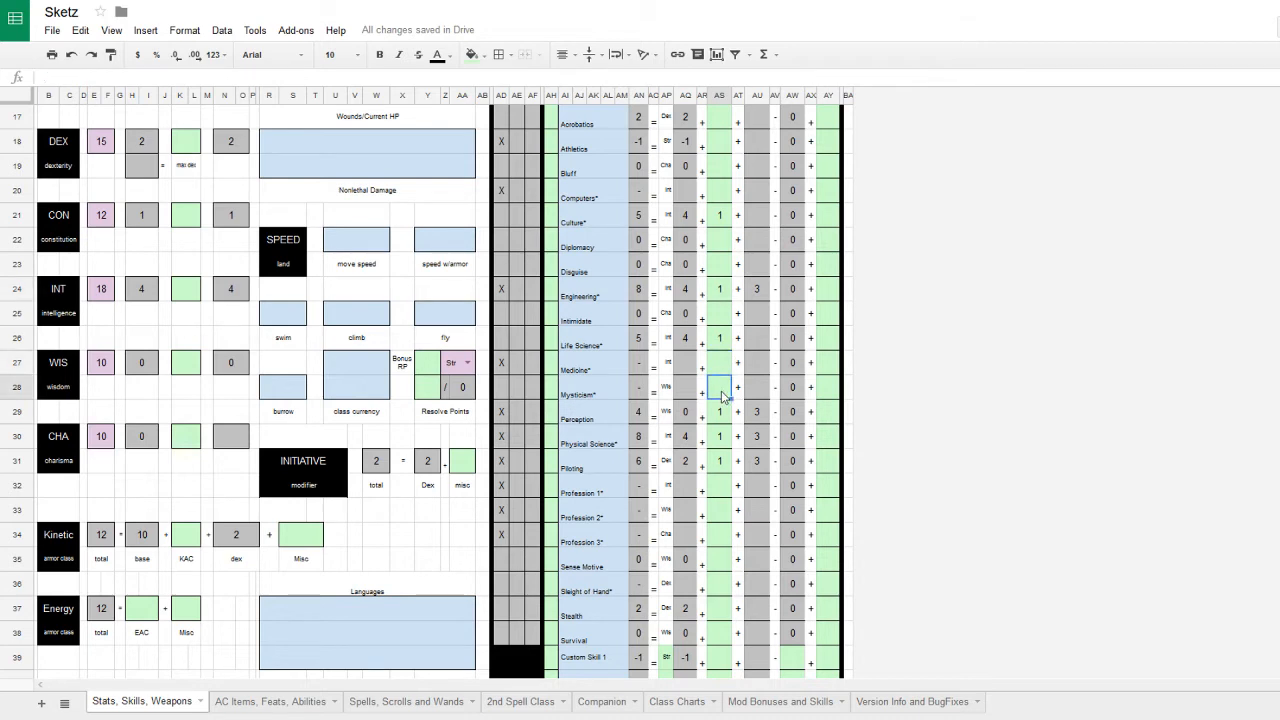
{"action": "type", "text": "1"}
{"action": "key", "text": "Return"}
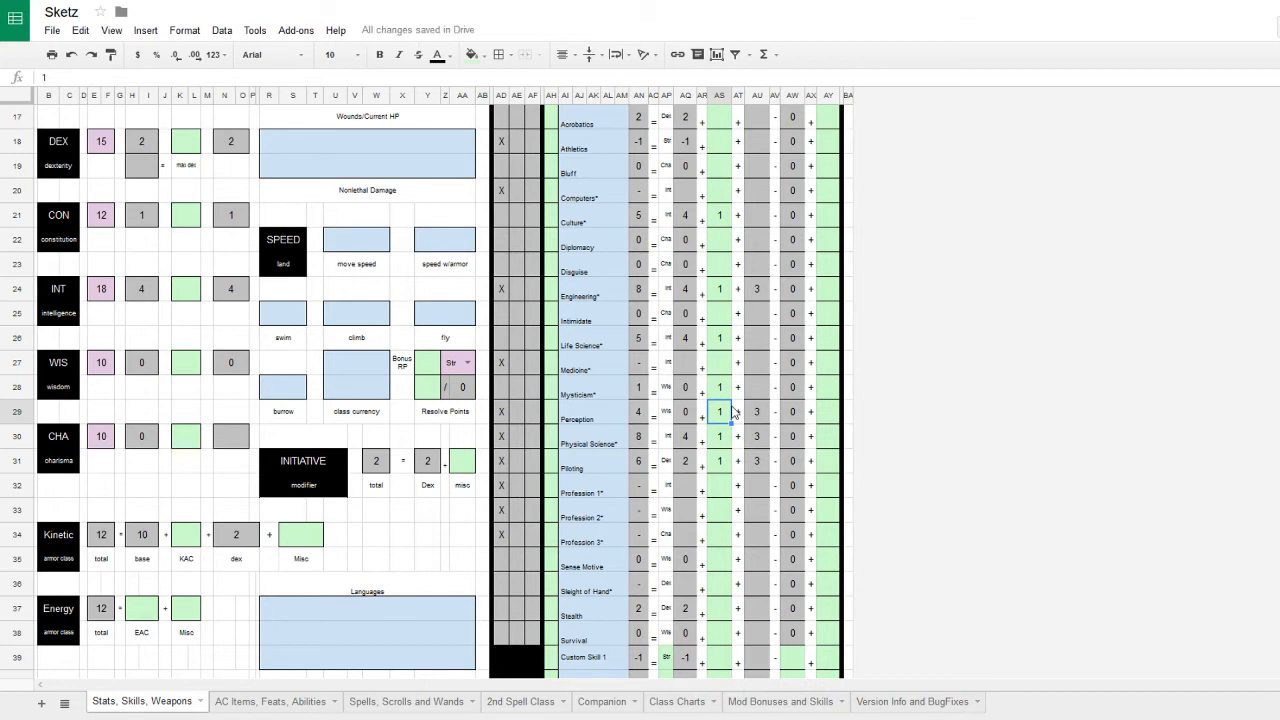
- Check the class skill entries and put 1 rank into Computers
{"action": "scroll", "coordinate": [734, 410], "scroll_direction": "up", "scroll_amount": 1}
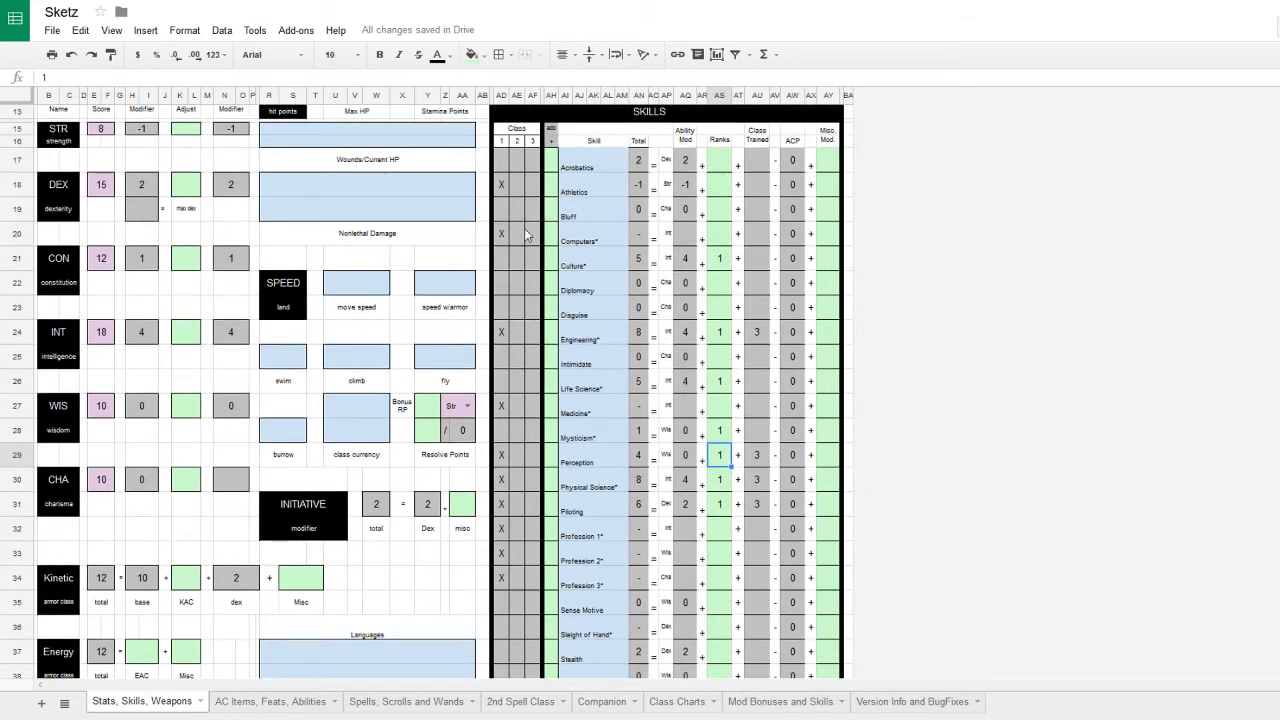
{"action": "left_click", "coordinate": [610, 262]}
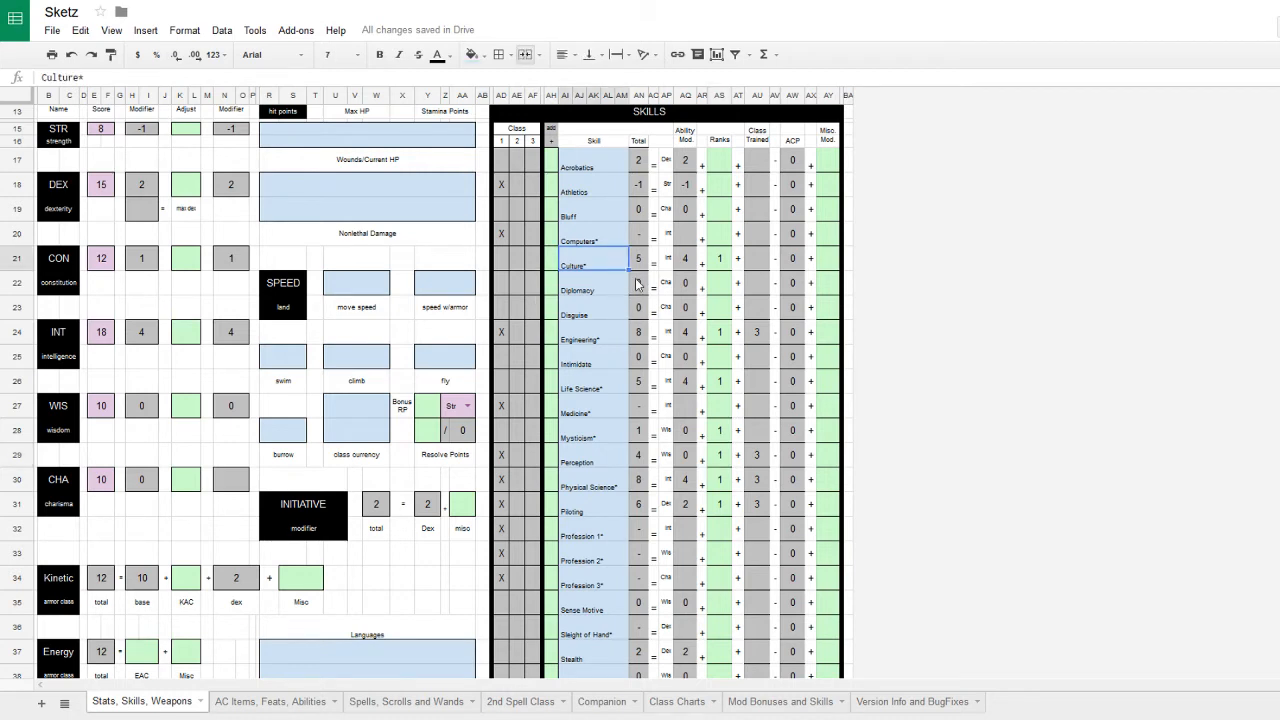
{"action": "left_click", "coordinate": [598, 338]}
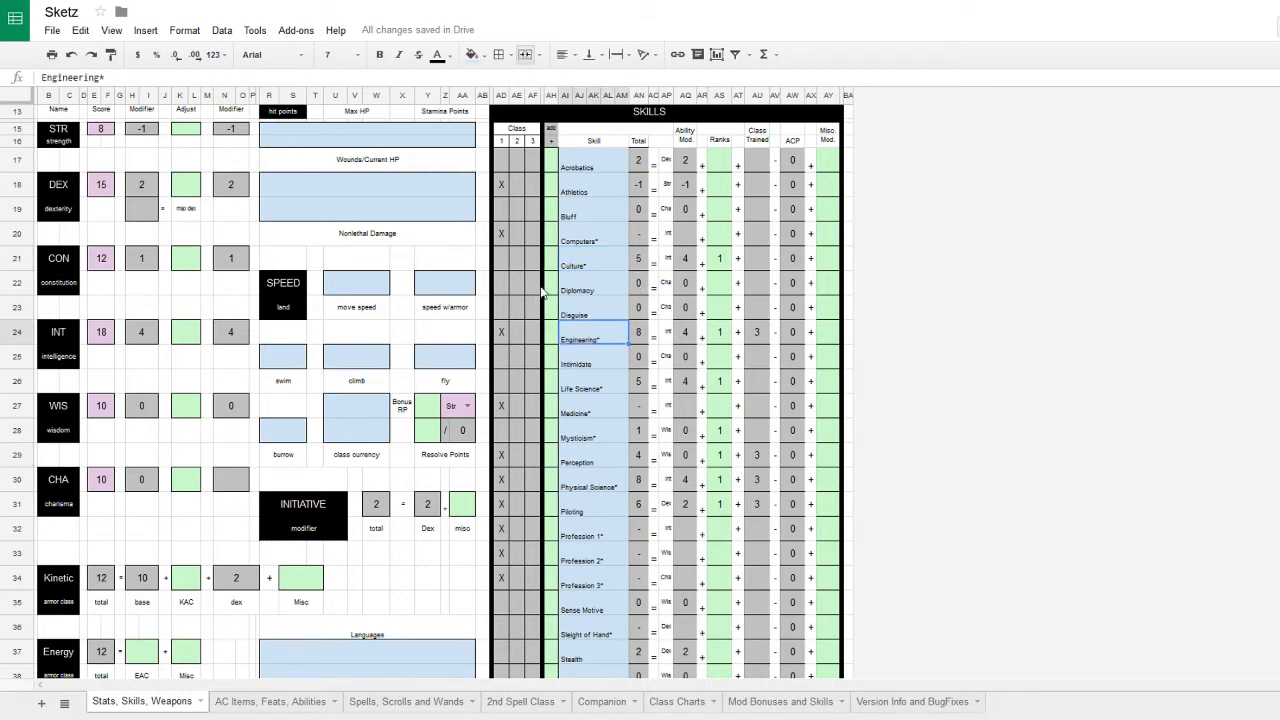
{"action": "left_click", "coordinate": [607, 390]}
{"action": "left_click", "coordinate": [578, 438]}
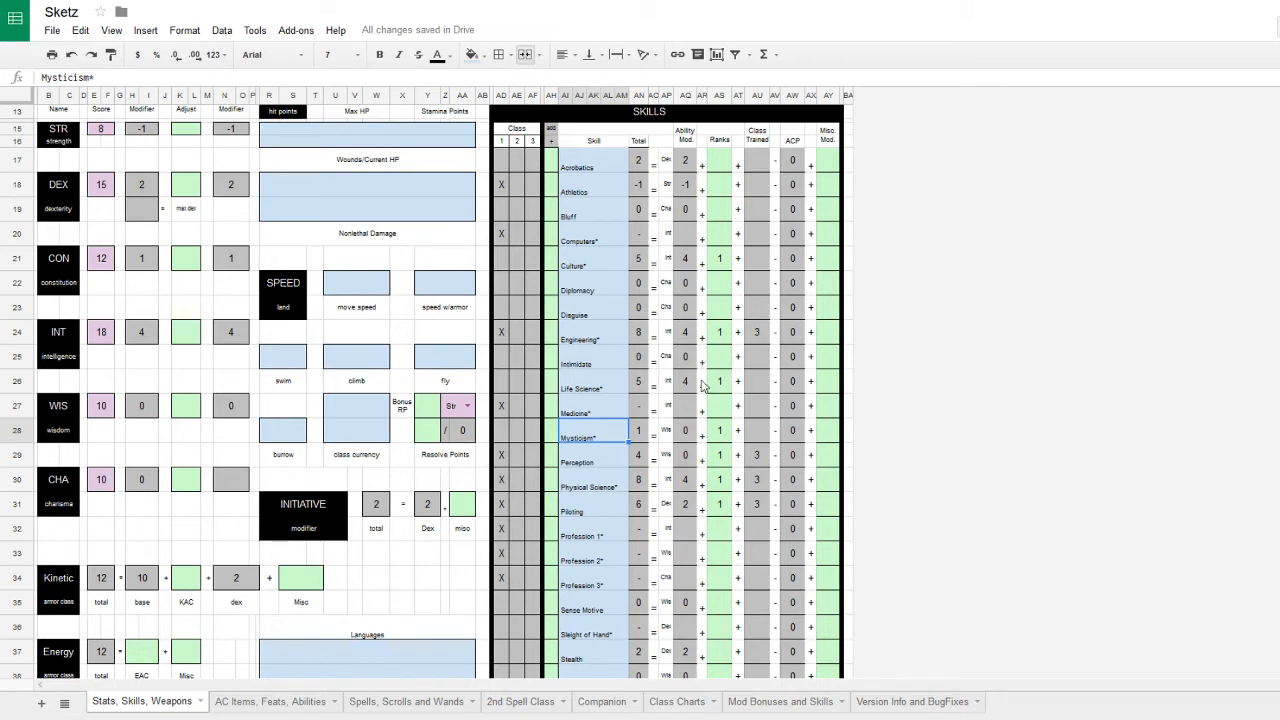
{"action": "left_click", "coordinate": [596, 361]}
{"action": "left_click", "coordinate": [598, 268]}
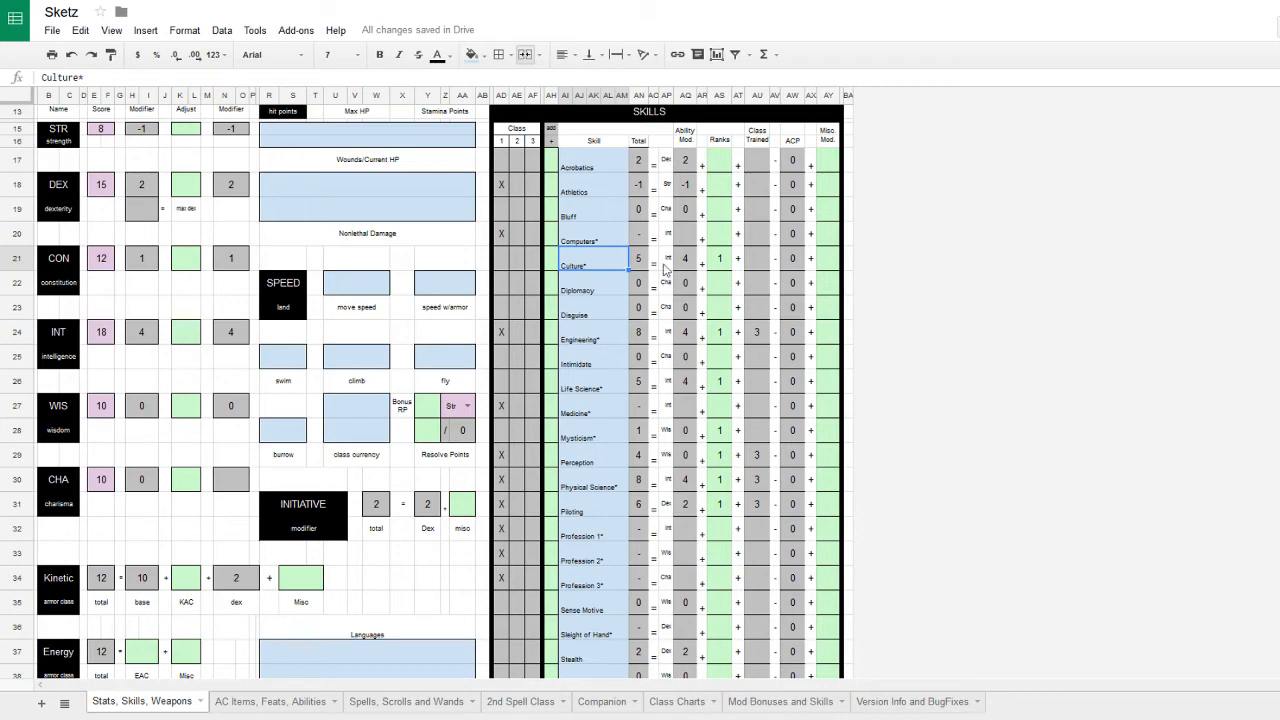
{"action": "left_click", "coordinate": [728, 238]}
{"action": "type", "text": "1"}
{"action": "left_click", "coordinate": [712, 290]}
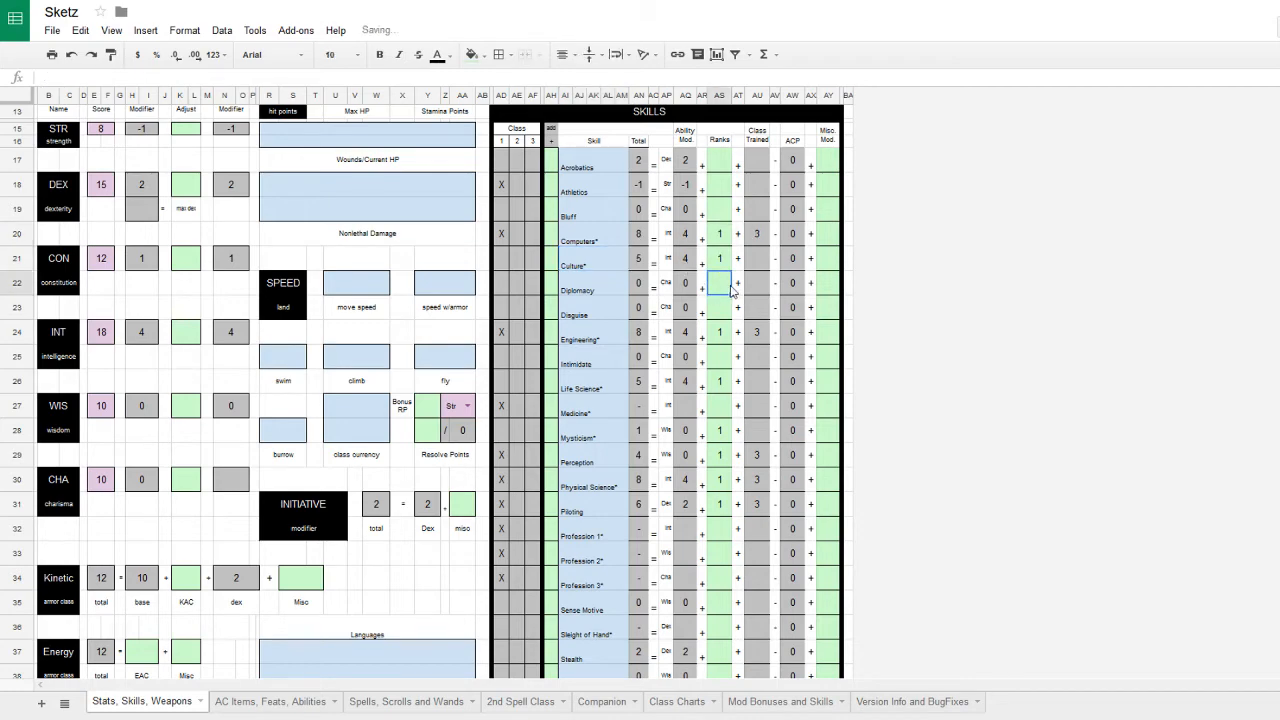
- Review the Stealth and Sleight of Hand ranks entries
{"action": "scroll", "coordinate": [712, 295], "scroll_direction": "down", "scroll_amount": 6}
{"action": "scroll", "coordinate": [737, 330], "scroll_direction": "up", "scroll_amount": 3}
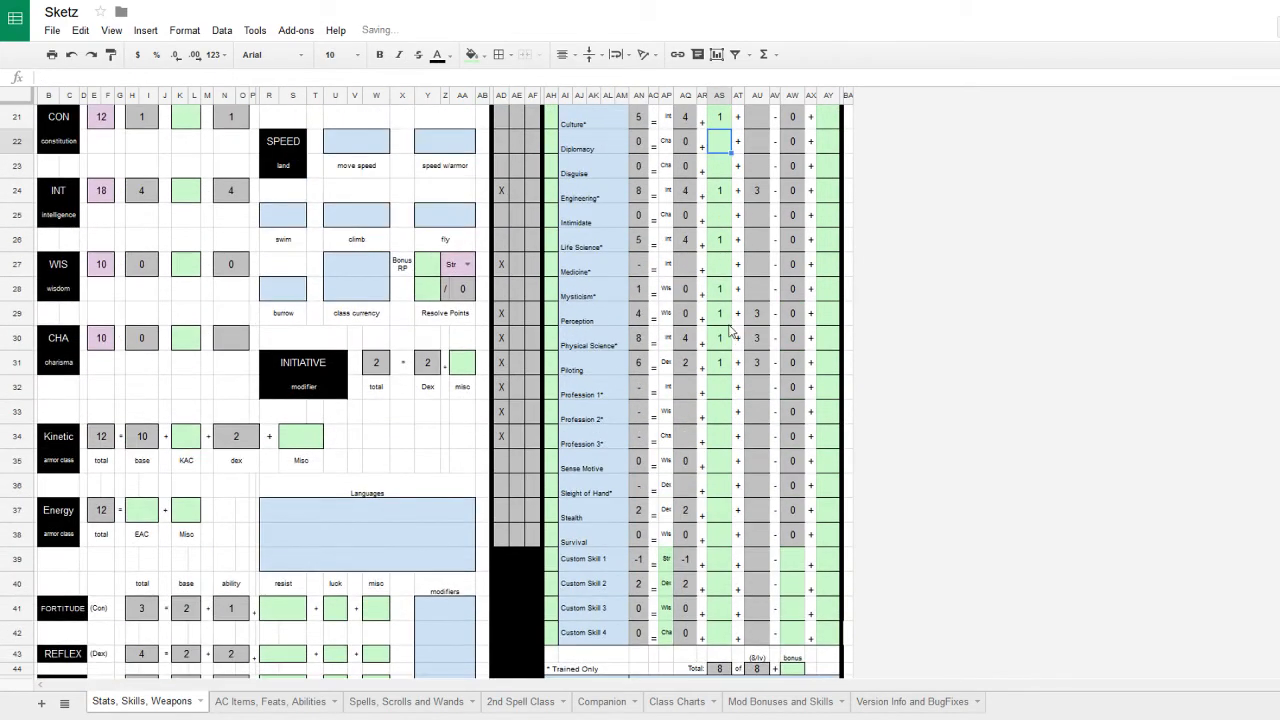
{"action": "left_click", "coordinate": [727, 509]}
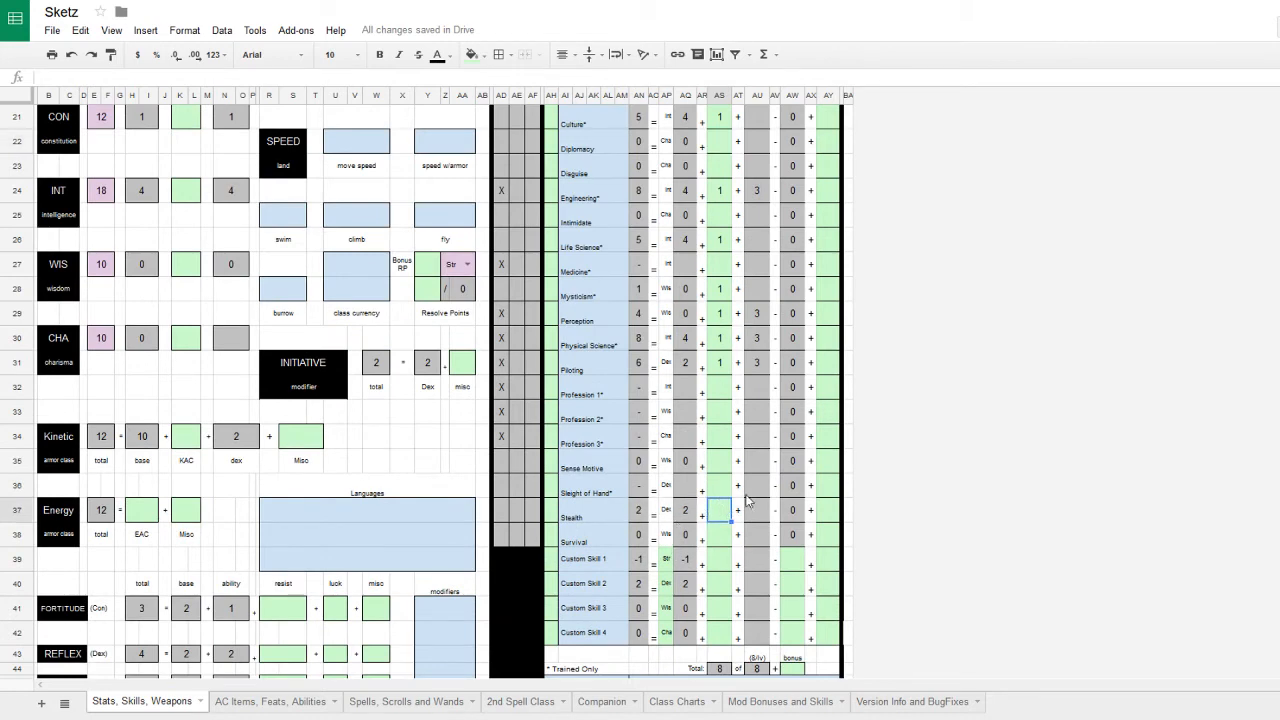
{"action": "left_click", "coordinate": [718, 493]}
{"action": "left_click", "coordinate": [722, 509]}
{"action": "left_click", "coordinate": [721, 483]}
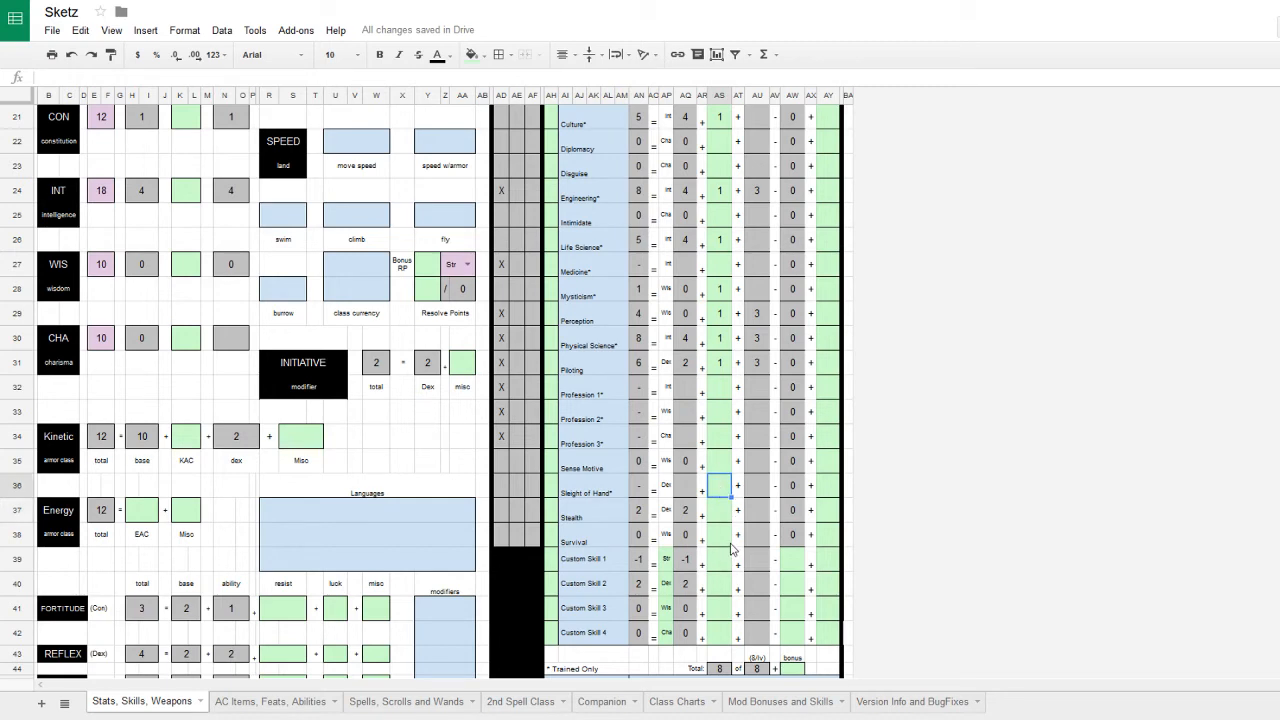
{"action": "scroll", "coordinate": [731, 549], "scroll_direction": "up", "scroll_amount": 5}
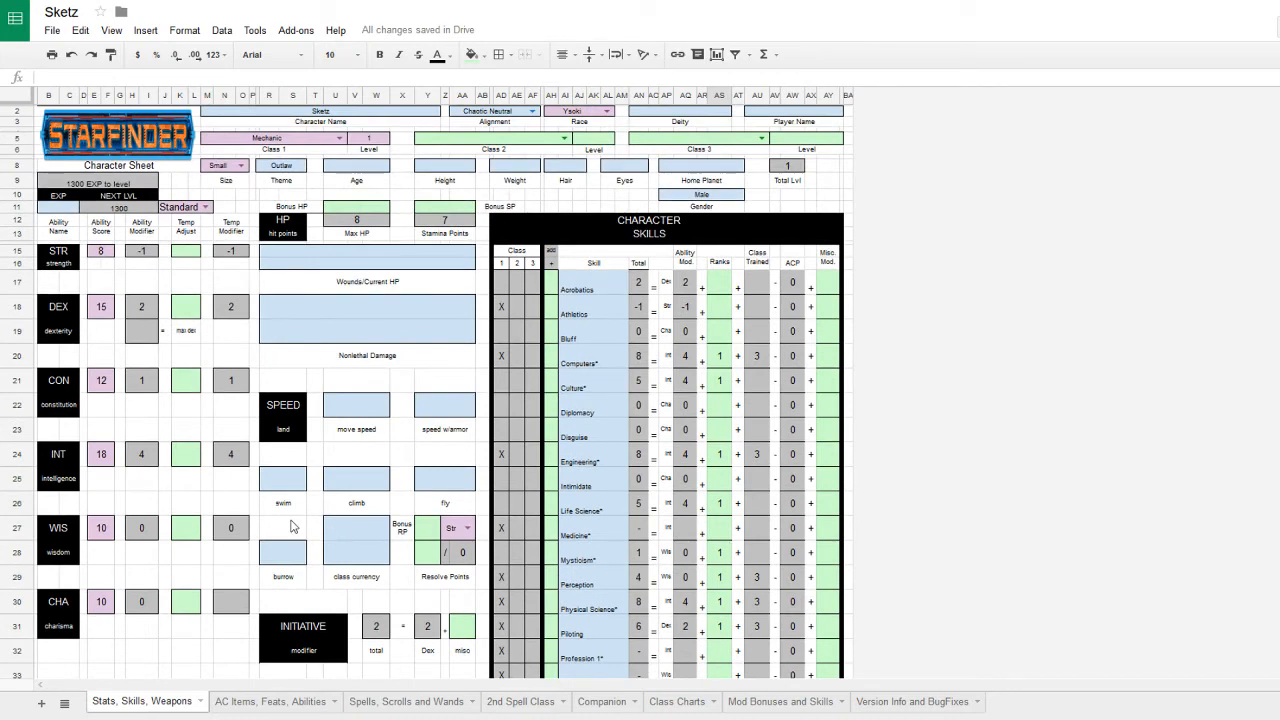
- Choose Int as the bonus Resolve Points ability and set current Resolve Points to 5
{"action": "scroll", "coordinate": [293, 526], "scroll_direction": "down", "scroll_amount": 3}
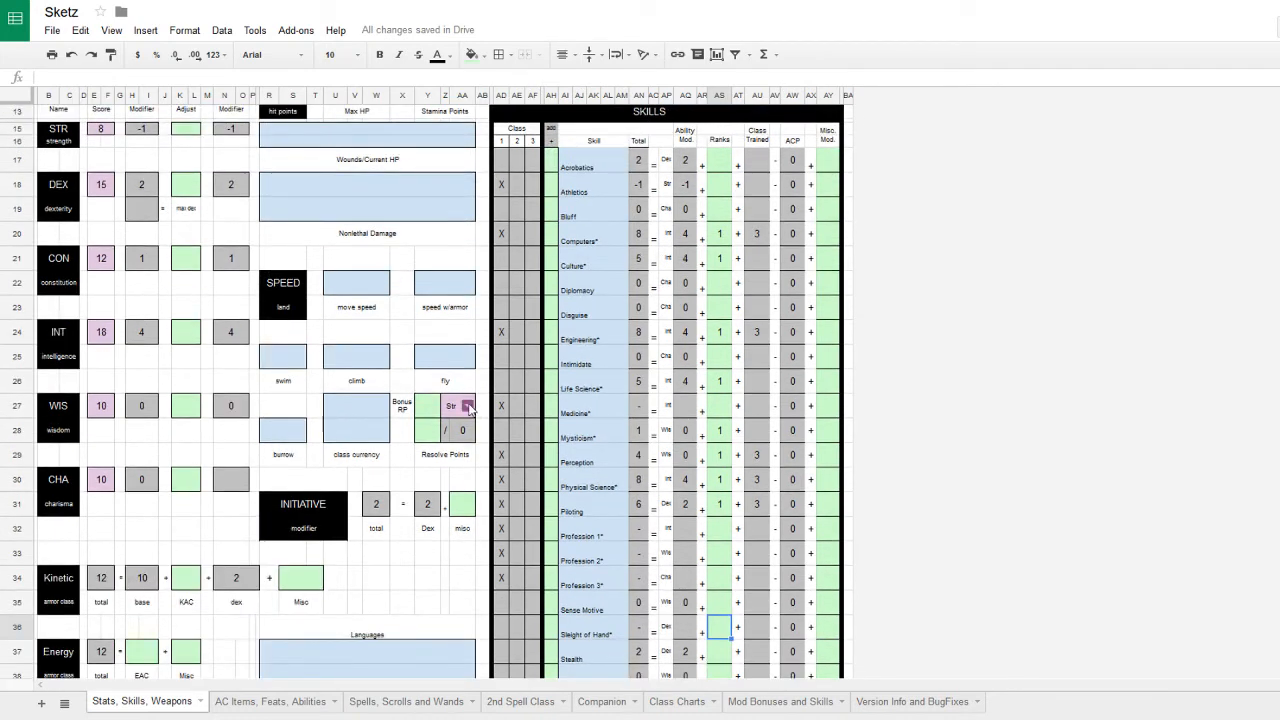
{"action": "left_click", "coordinate": [467, 406]}
{"action": "left_click", "coordinate": [452, 482]}
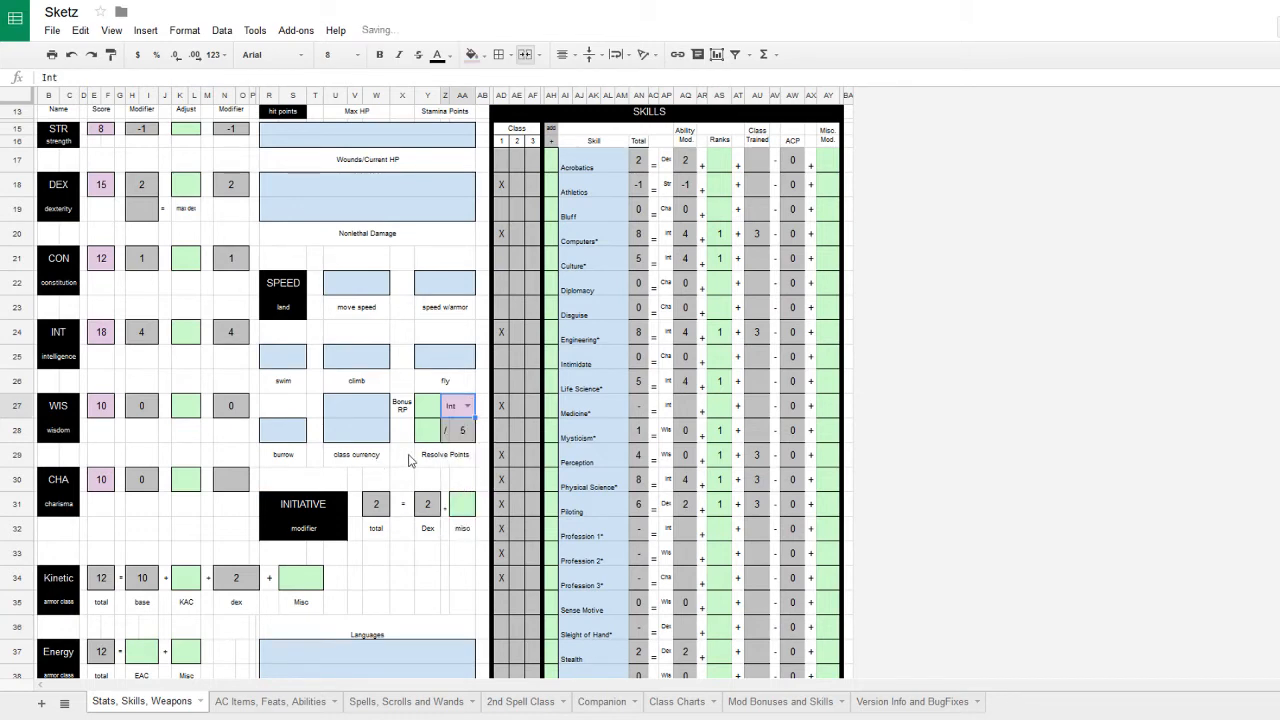
{"action": "left_click", "coordinate": [428, 432]}
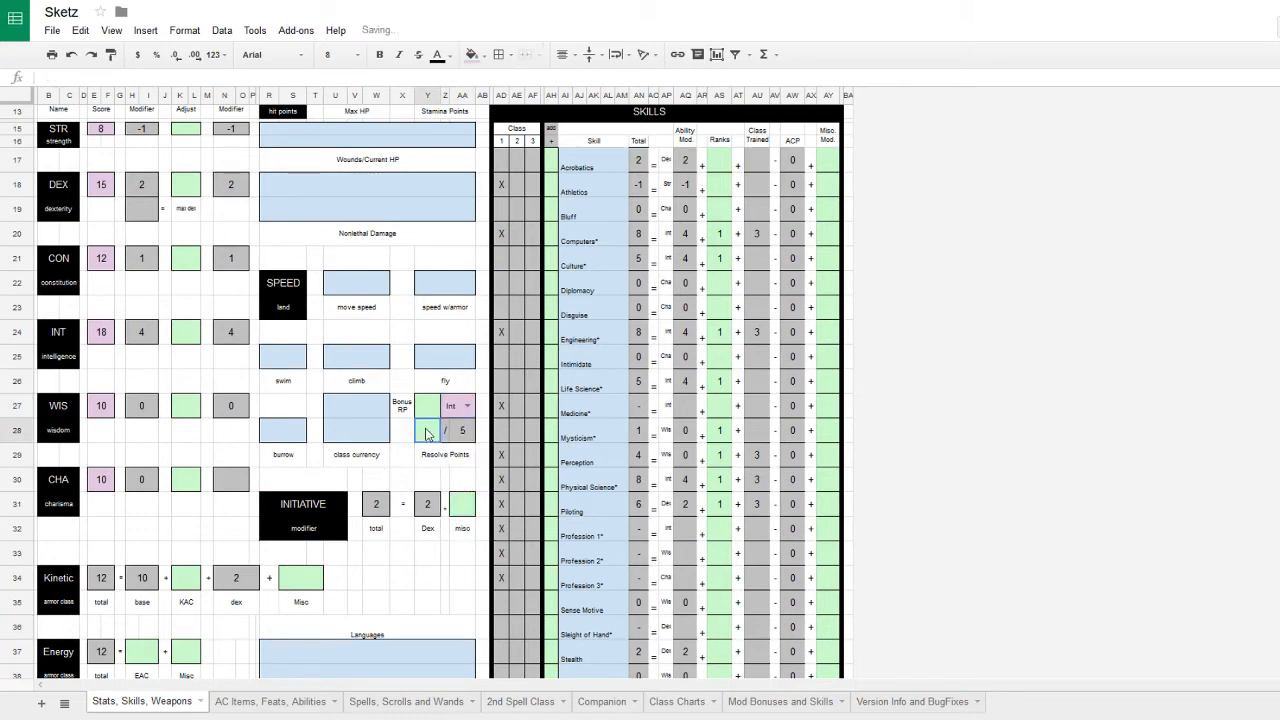
{"action": "left_click", "coordinate": [464, 481]}
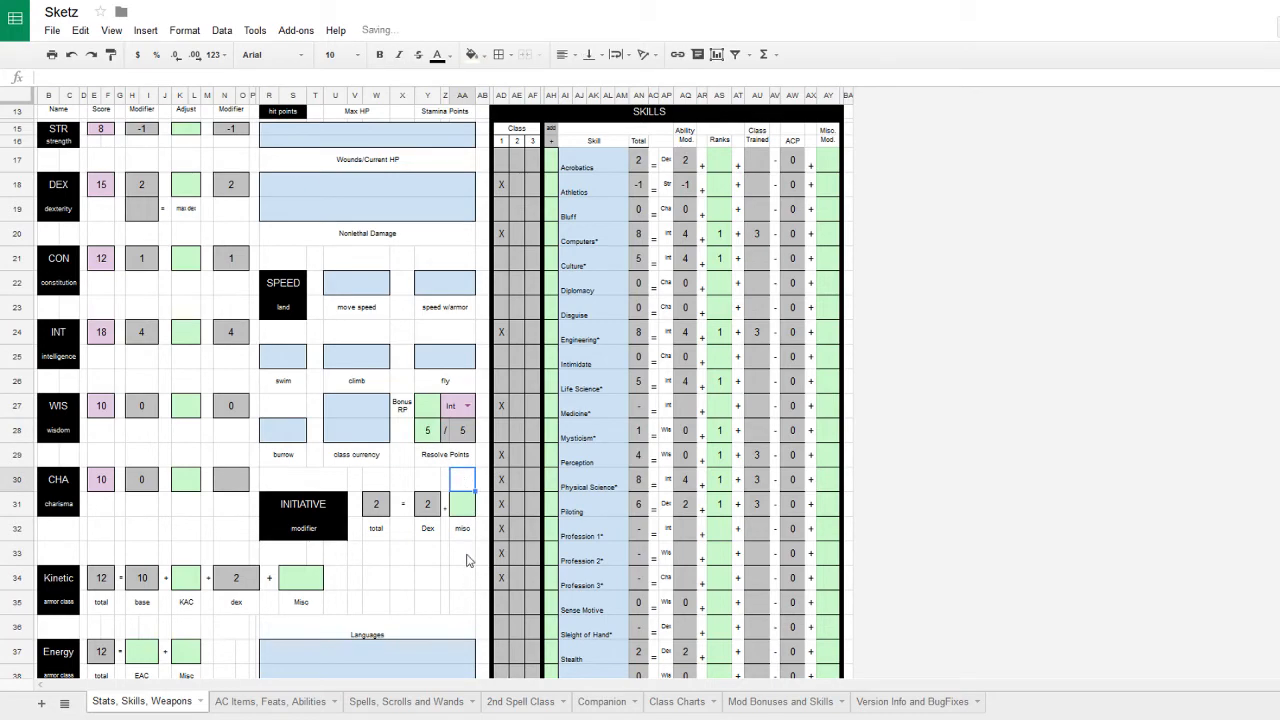
{"action": "scroll", "coordinate": [449, 541], "scroll_direction": "down", "scroll_amount": 4}
{"action": "scroll", "coordinate": [444, 548], "scroll_direction": "up", "scroll_amount": 5}
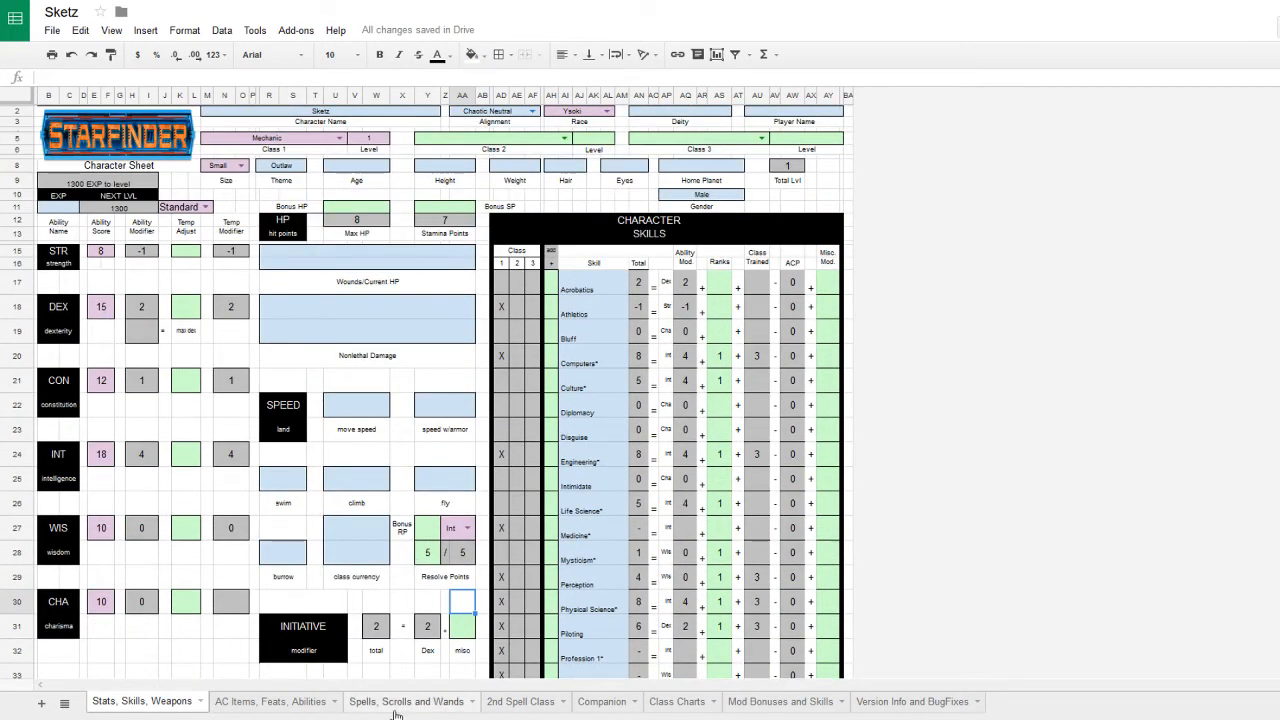
{"action": "scroll", "coordinate": [397, 640], "scroll_direction": "down", "scroll_amount": 4}
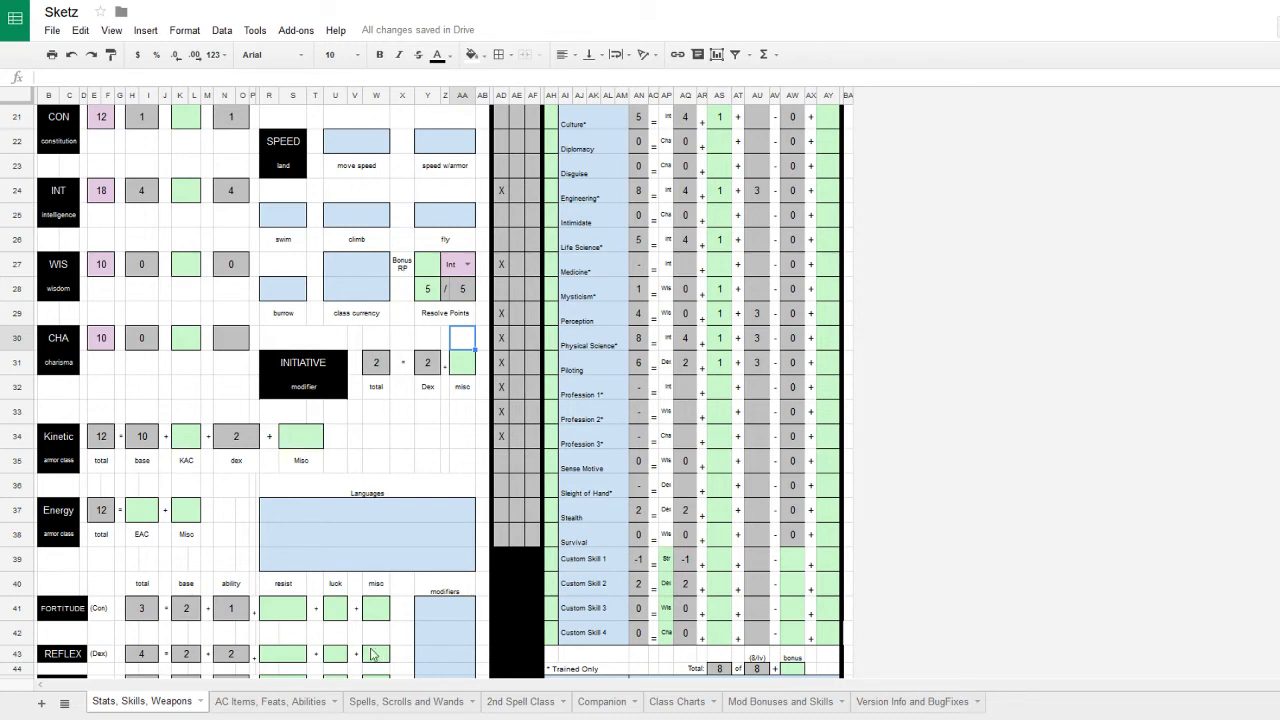
{"action": "scroll", "coordinate": [396, 622], "scroll_direction": "down", "scroll_amount": 2}
- On the AC Items, Feats, Abilities sheet, type 'Art Int - Drone' in the first Special Abilities row
{"action": "left_click", "coordinate": [290, 705]}
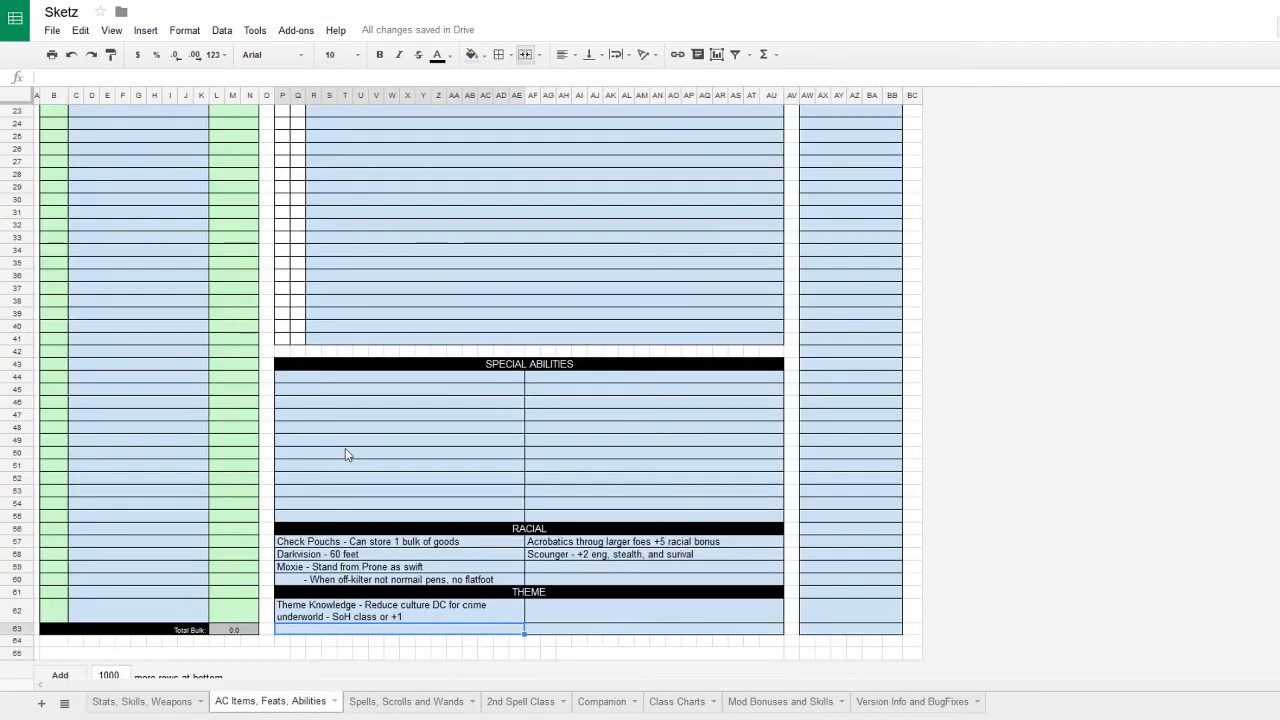
{"action": "left_click", "coordinate": [360, 382]}
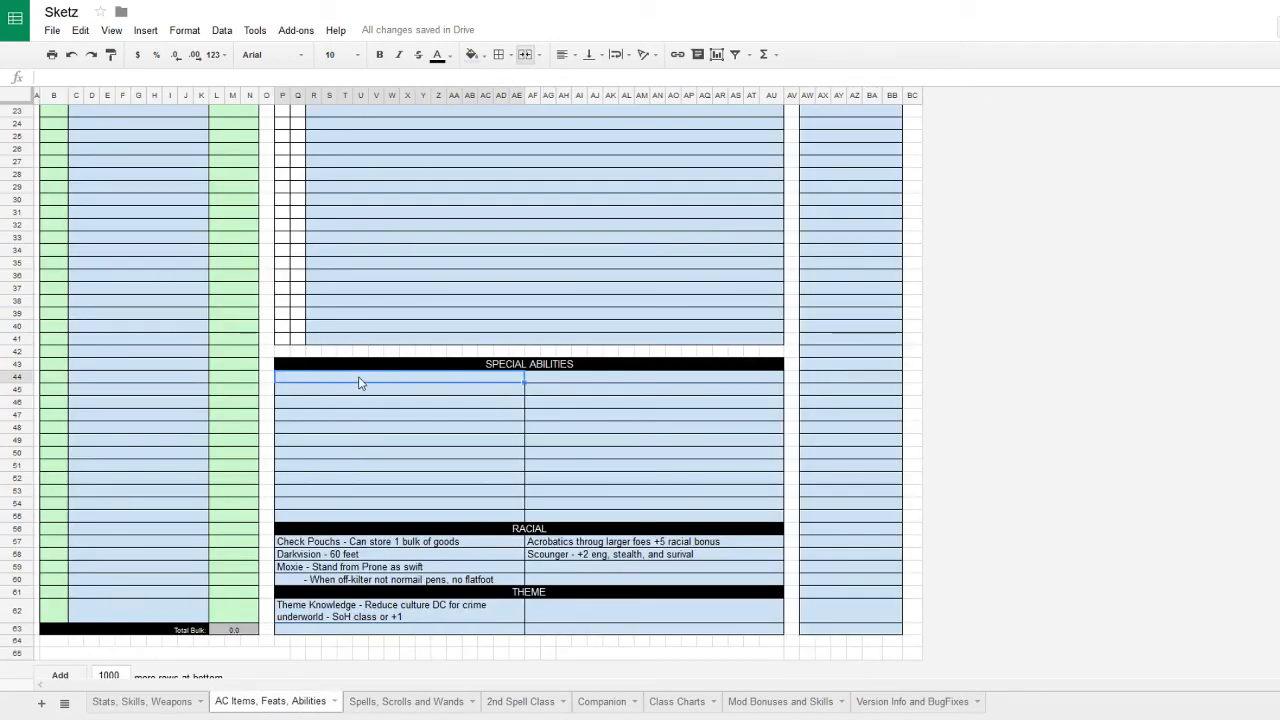
{"action": "type", "text": "Arti"}
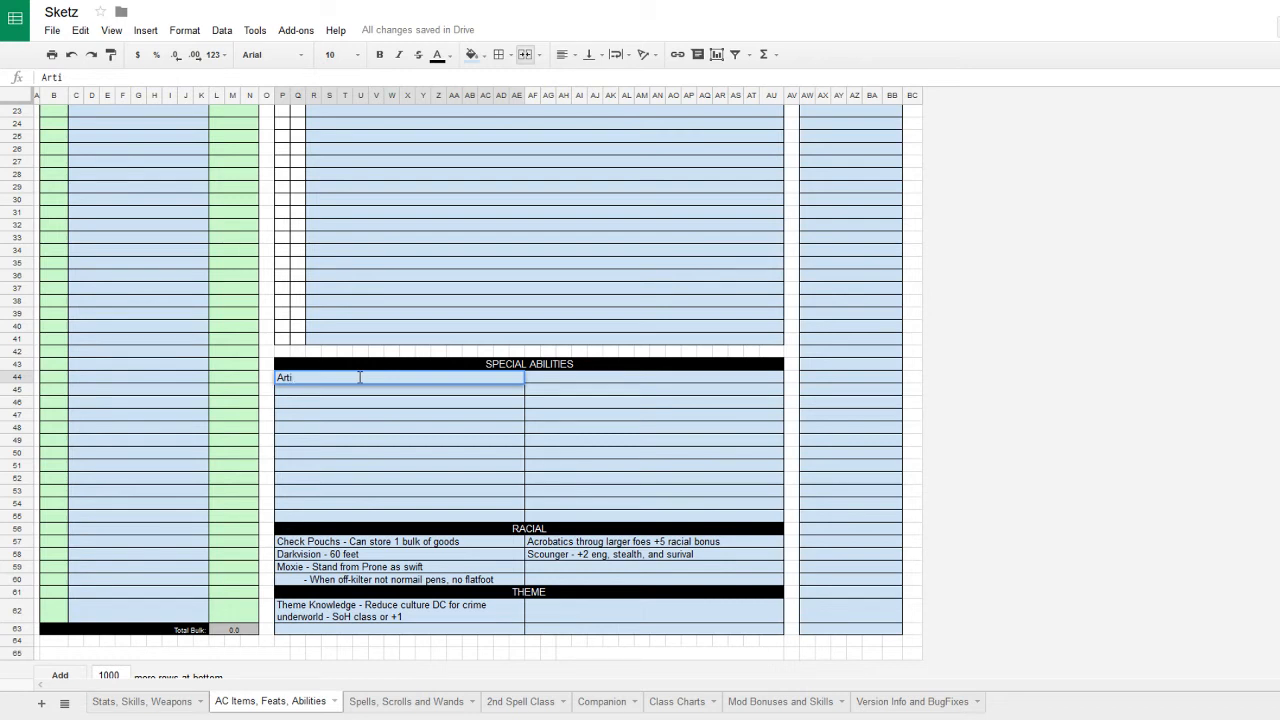
{"action": "key", "text": "BackSpace"}
{"action": "type", "text": "Int - Drone -"}
{"action": "scroll", "coordinate": [450, 465], "scroll_direction": "up", "scroll_amount": 1}
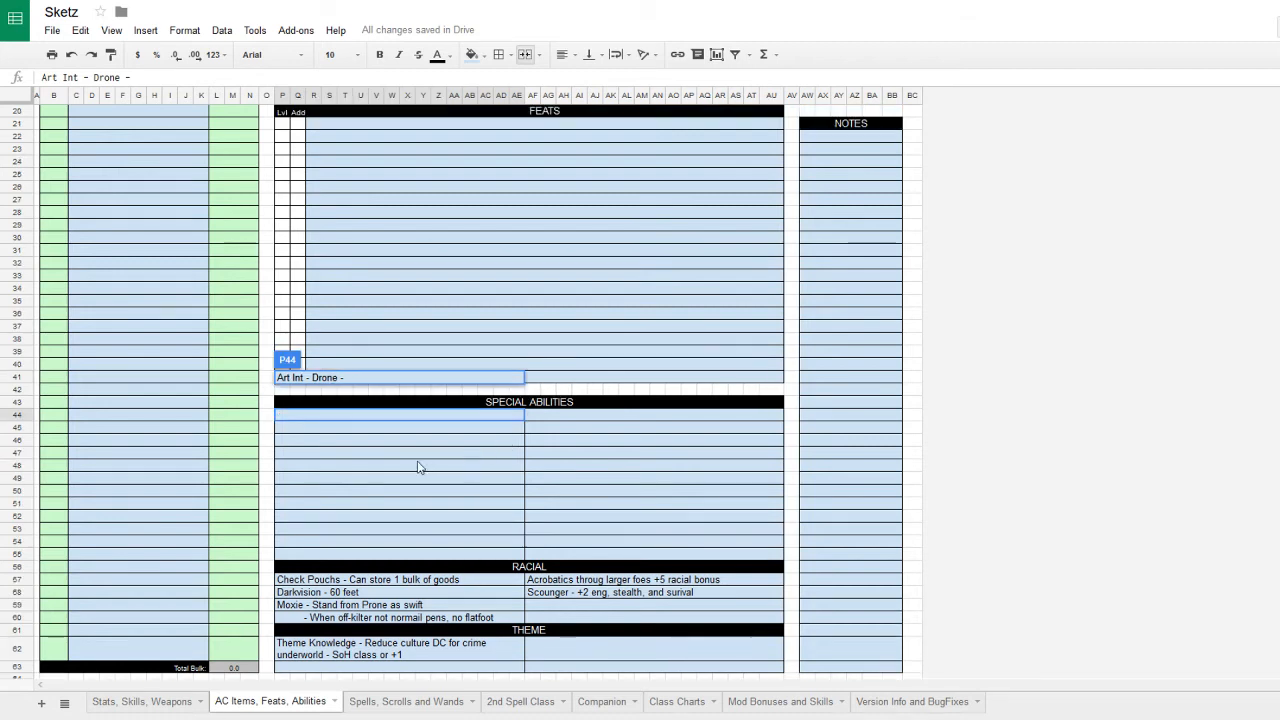
- Add 'Bypass - +1 to eng & comp checks' as the next special ability
{"action": "left_click", "coordinate": [332, 424]}
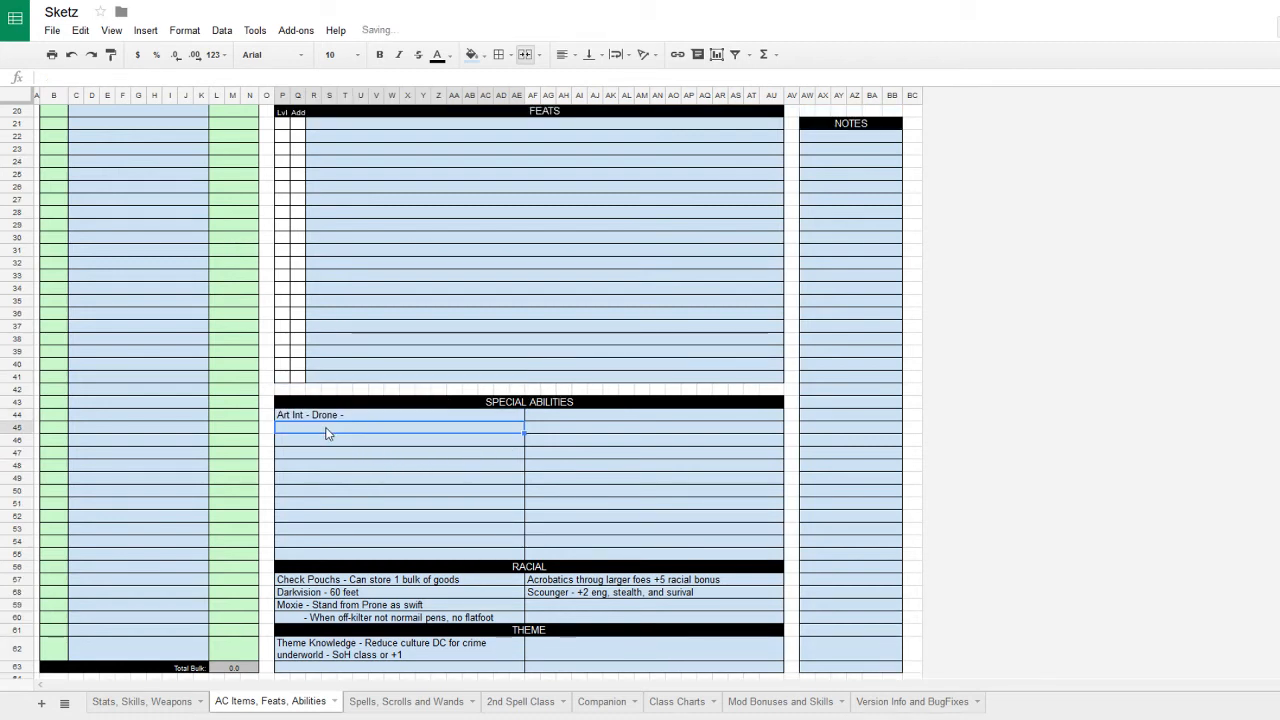
{"action": "type", "text": "By"}
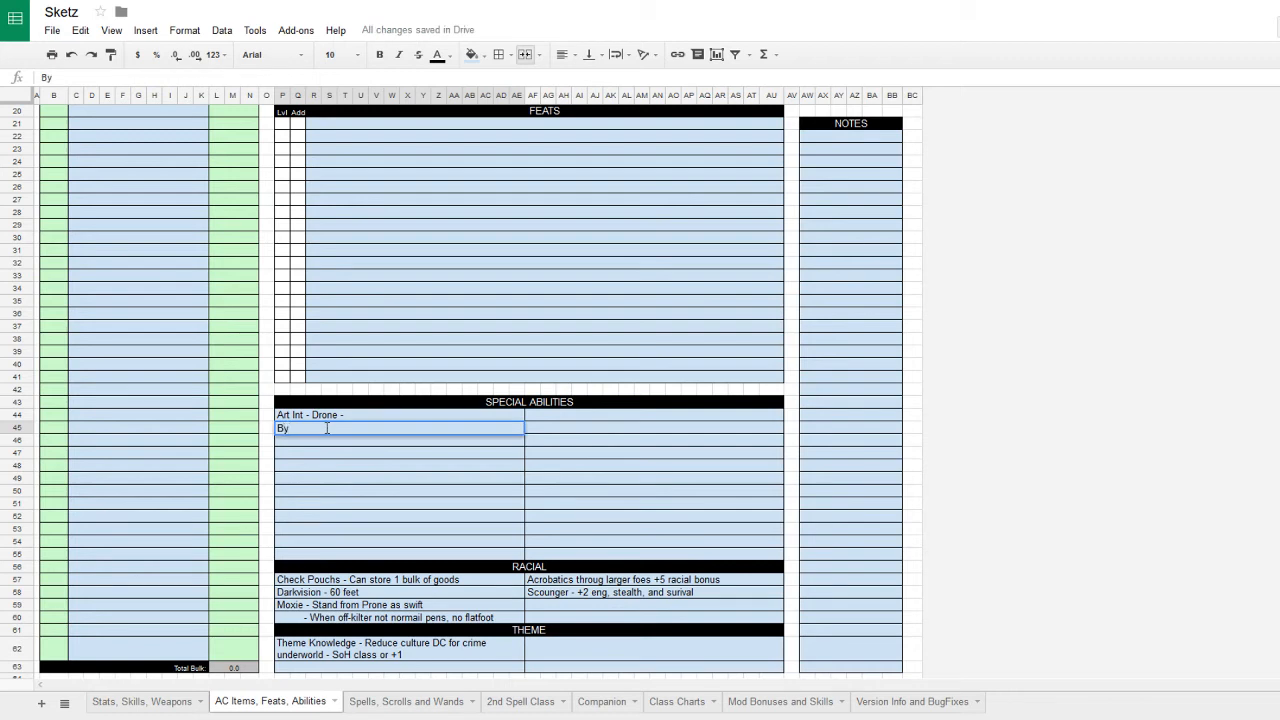
{"action": "type", "text": "pass - +1 to eng &"}
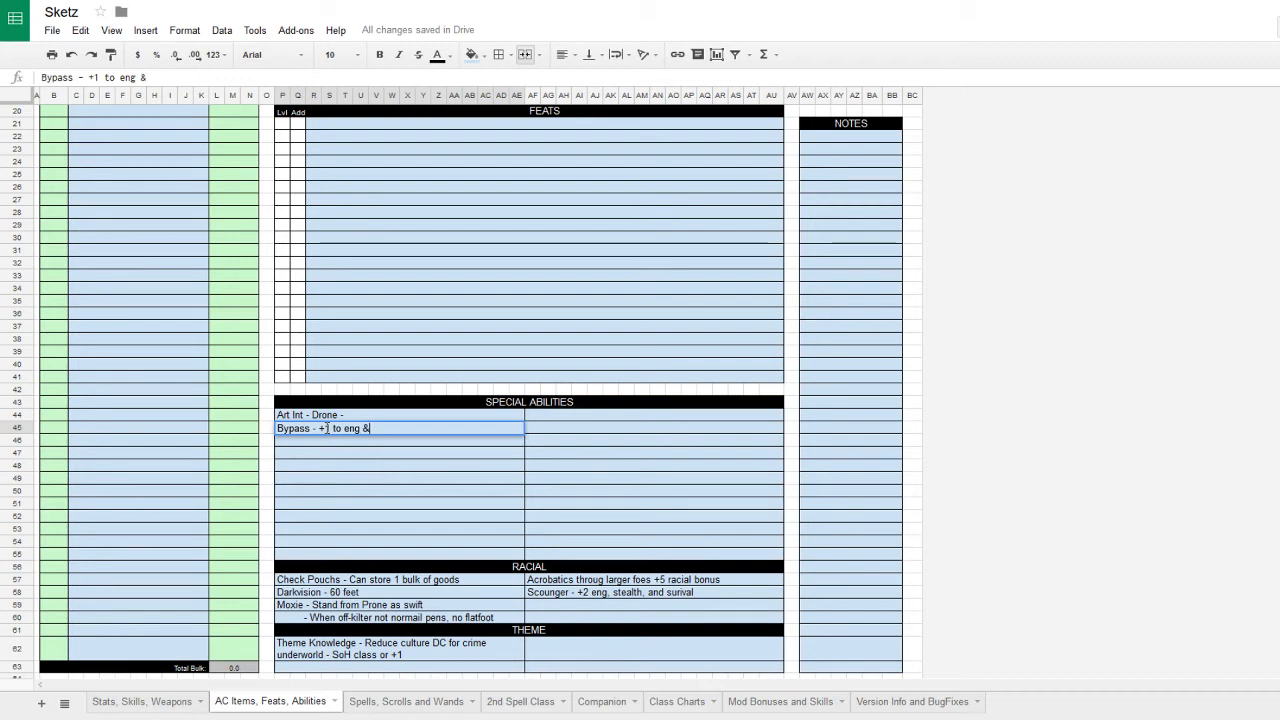
{"action": "type", "text": " comp "}
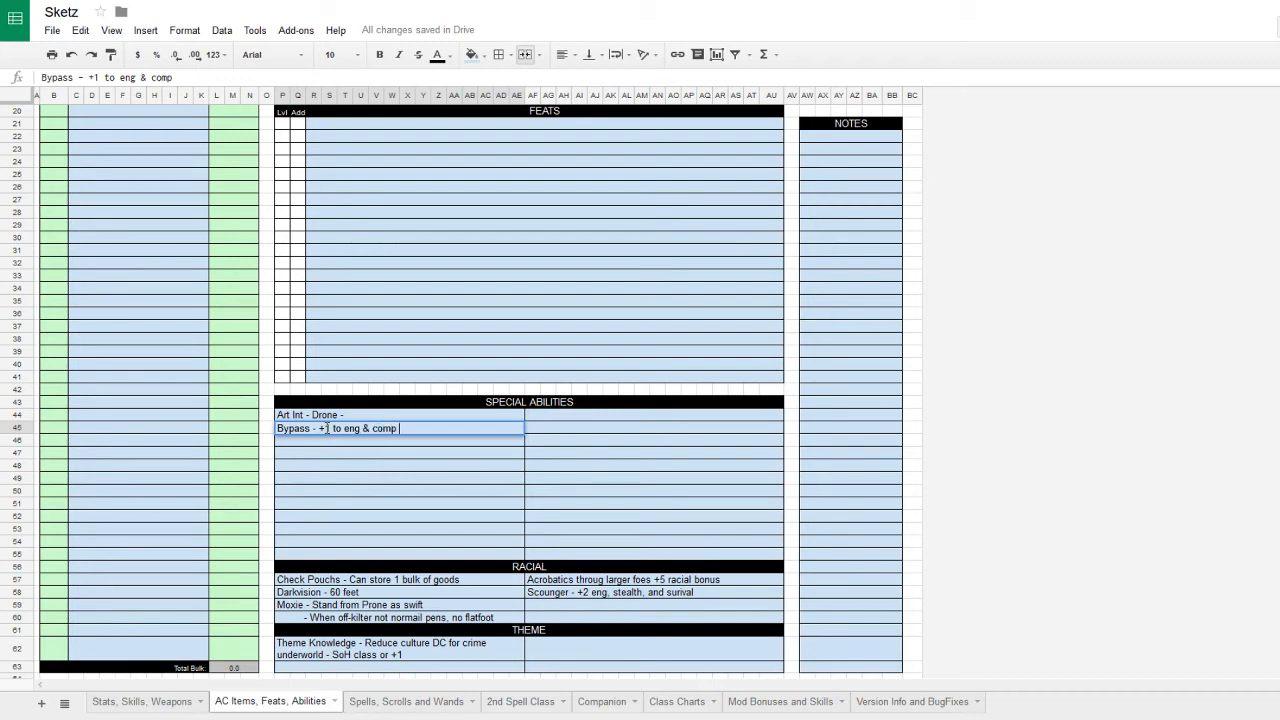
{"action": "type", "text": "checks"}
{"action": "key", "text": "Return"}
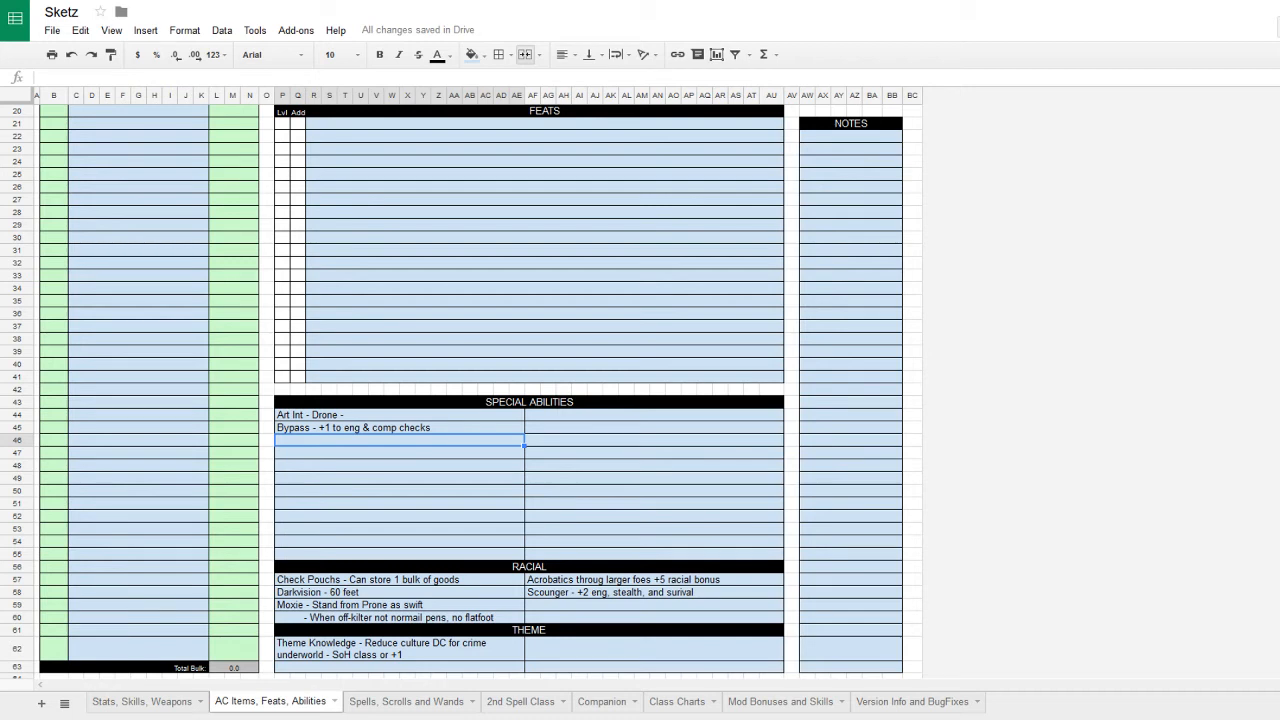
- Enter 'Custom Rig - Aways have tools for comp or eng' with a '----- Augment or armour slot' line below
{"action": "type", "text": "Cu"}
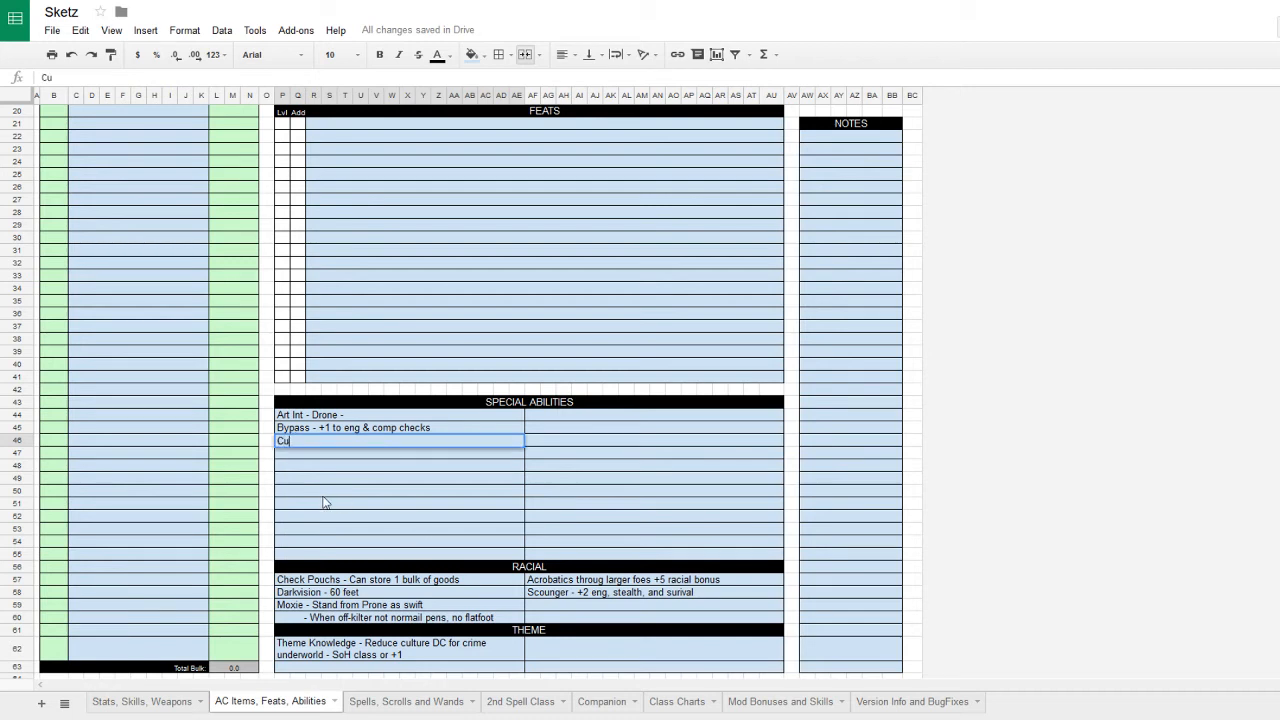
{"action": "type", "text": "stom Rig - Aways h"}
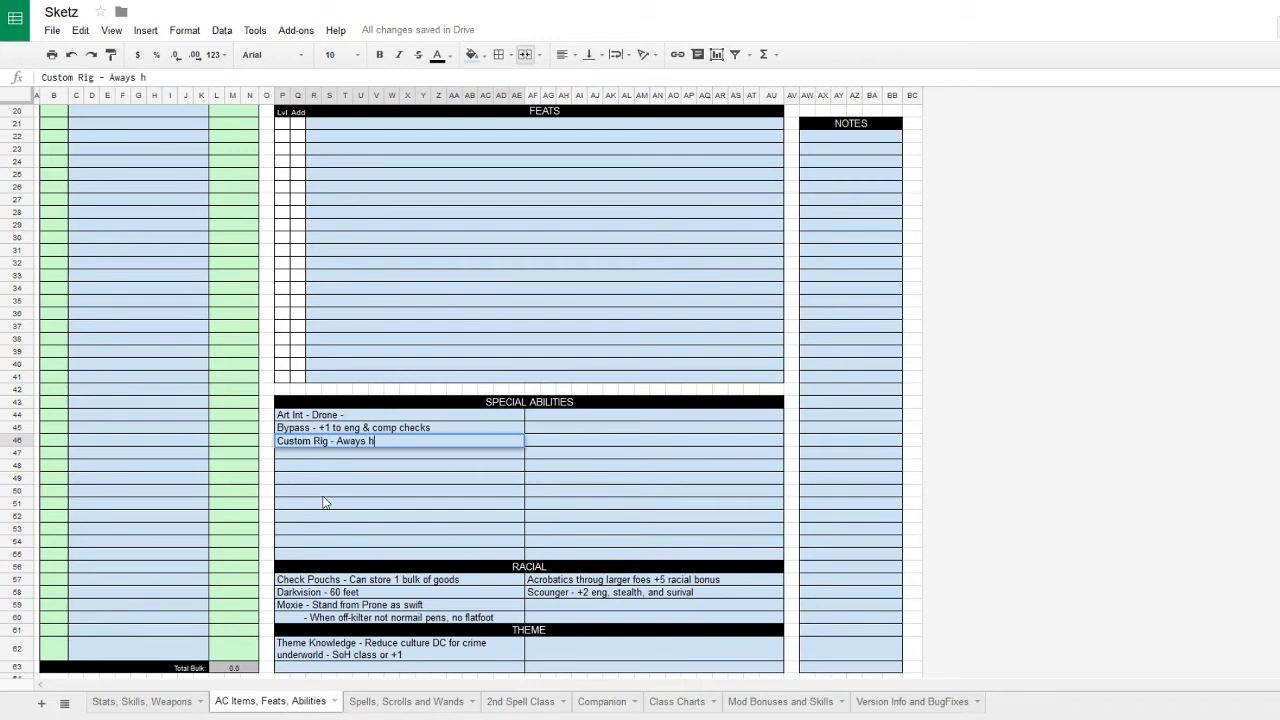
{"action": "type", "text": "ave tools for comp or "}
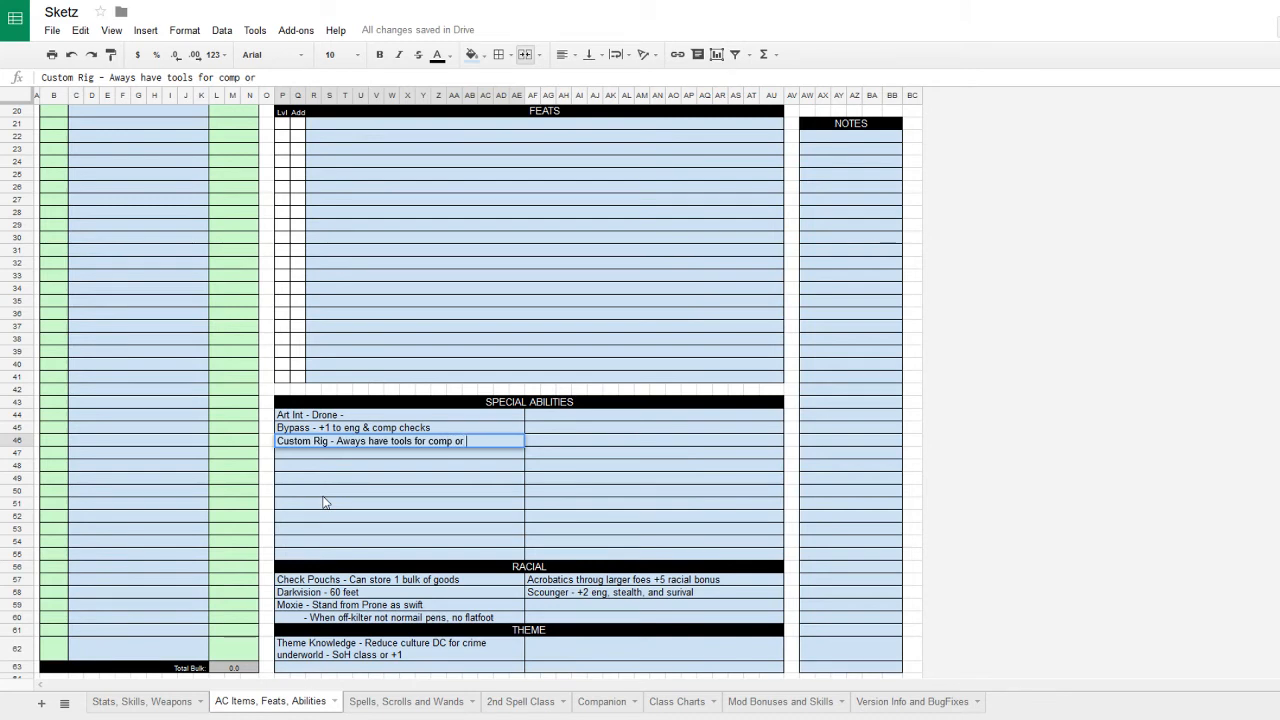
{"action": "type", "text": "eng"}
{"action": "left_click", "coordinate": [347, 459]}
{"action": "type", "text": "-----"}
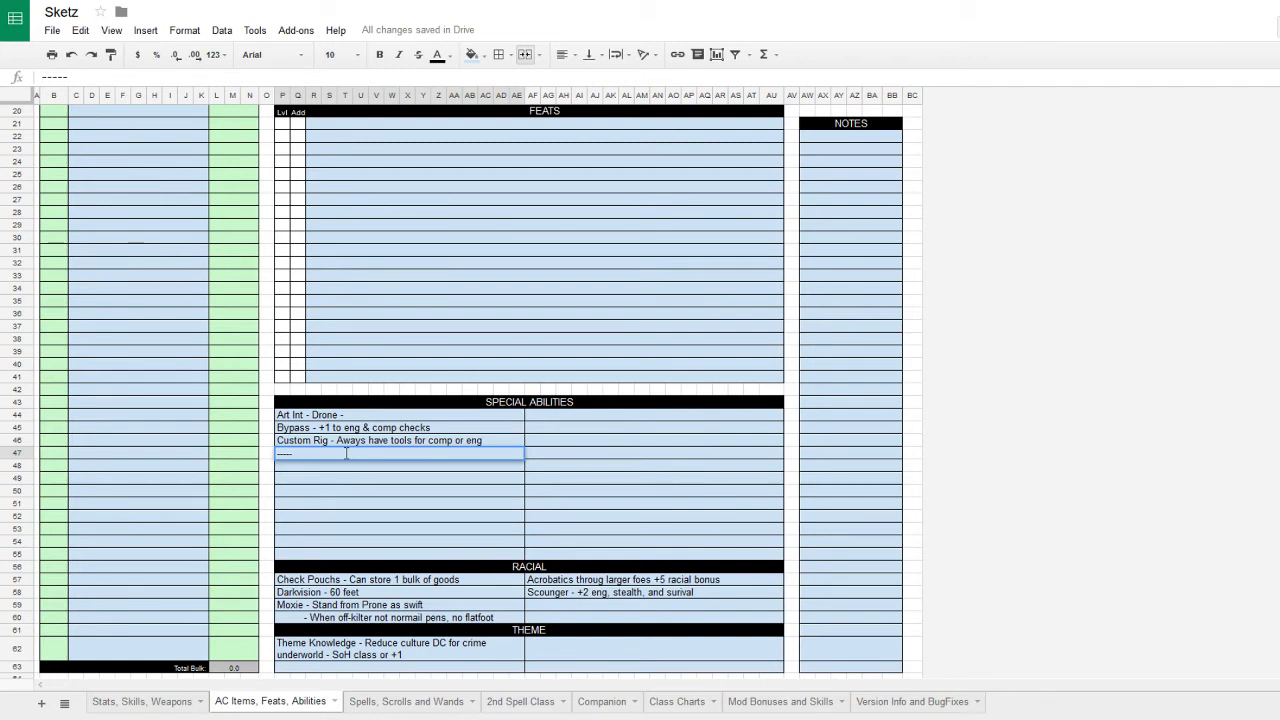
{"action": "type", "text": " Augment or armo"}
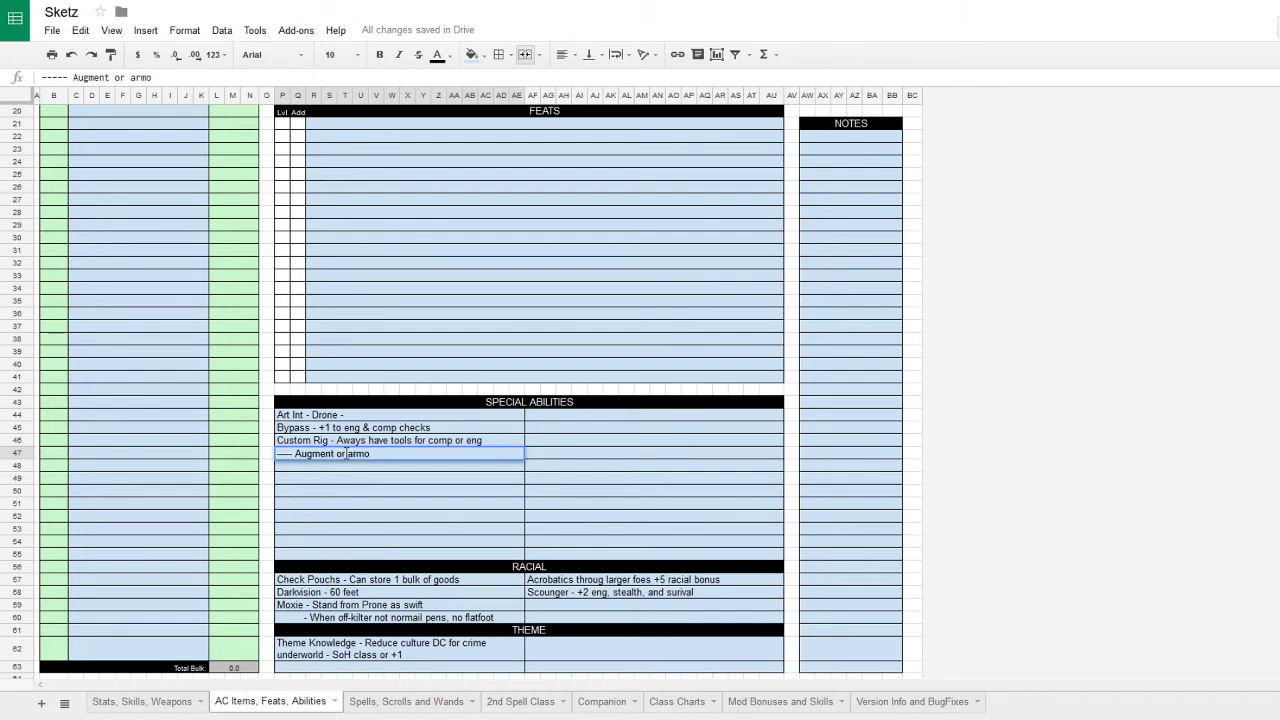
{"action": "type", "text": "ur slot"}
{"action": "key", "text": "Return"}
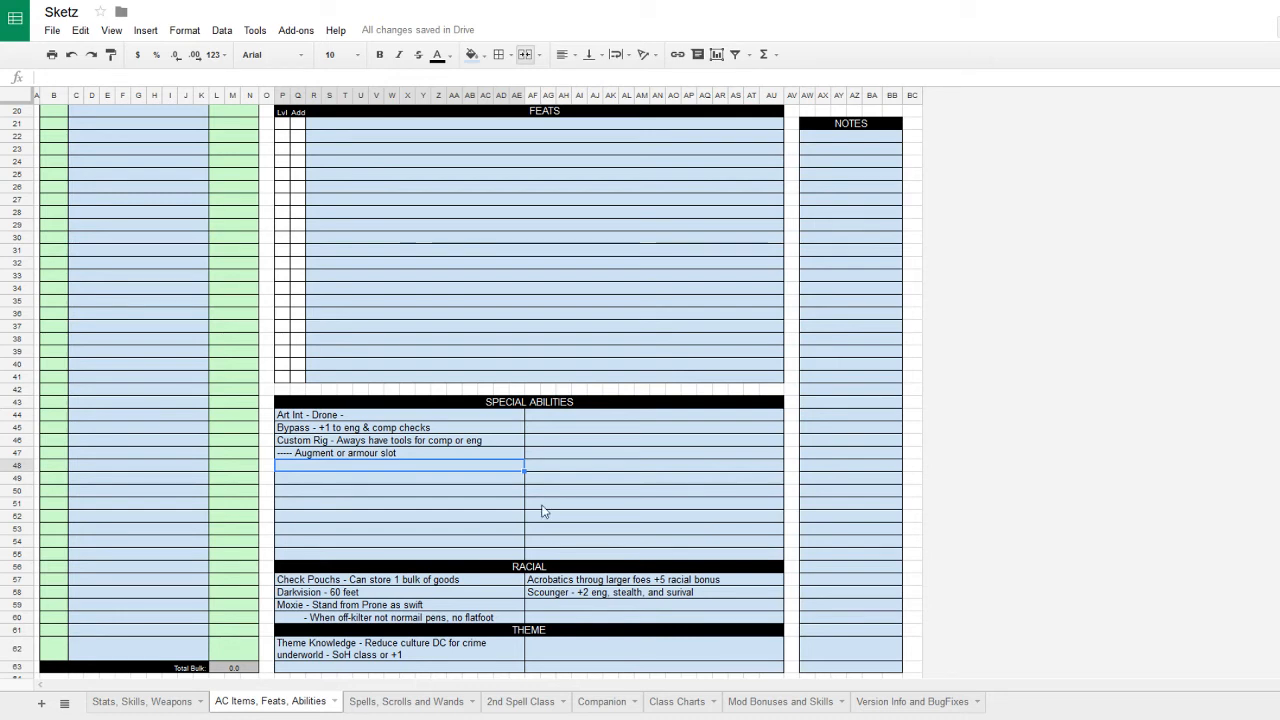
{"action": "left_click", "coordinate": [614, 327]}
{"action": "scroll", "coordinate": [634, 323], "scroll_direction": "up", "scroll_amount": 5}
- Set the Credits cell to 1000
{"action": "left_click", "coordinate": [753, 192]}
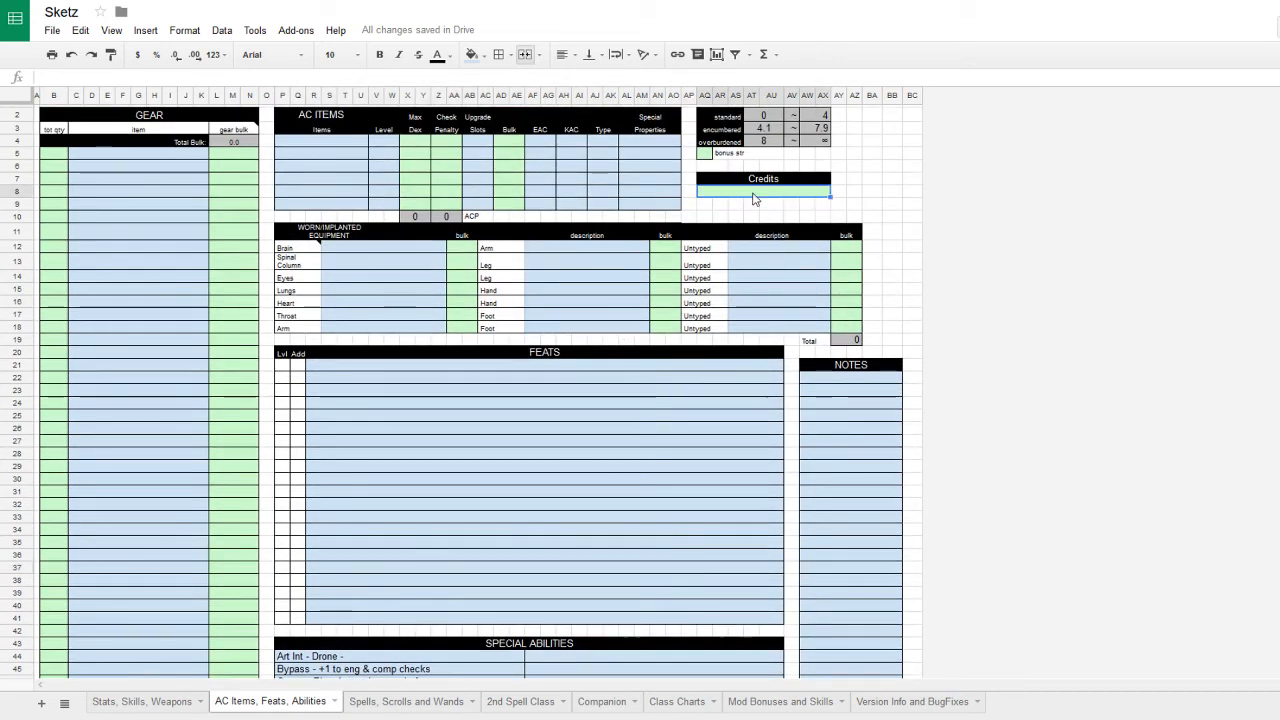
{"action": "type", "text": "000"}
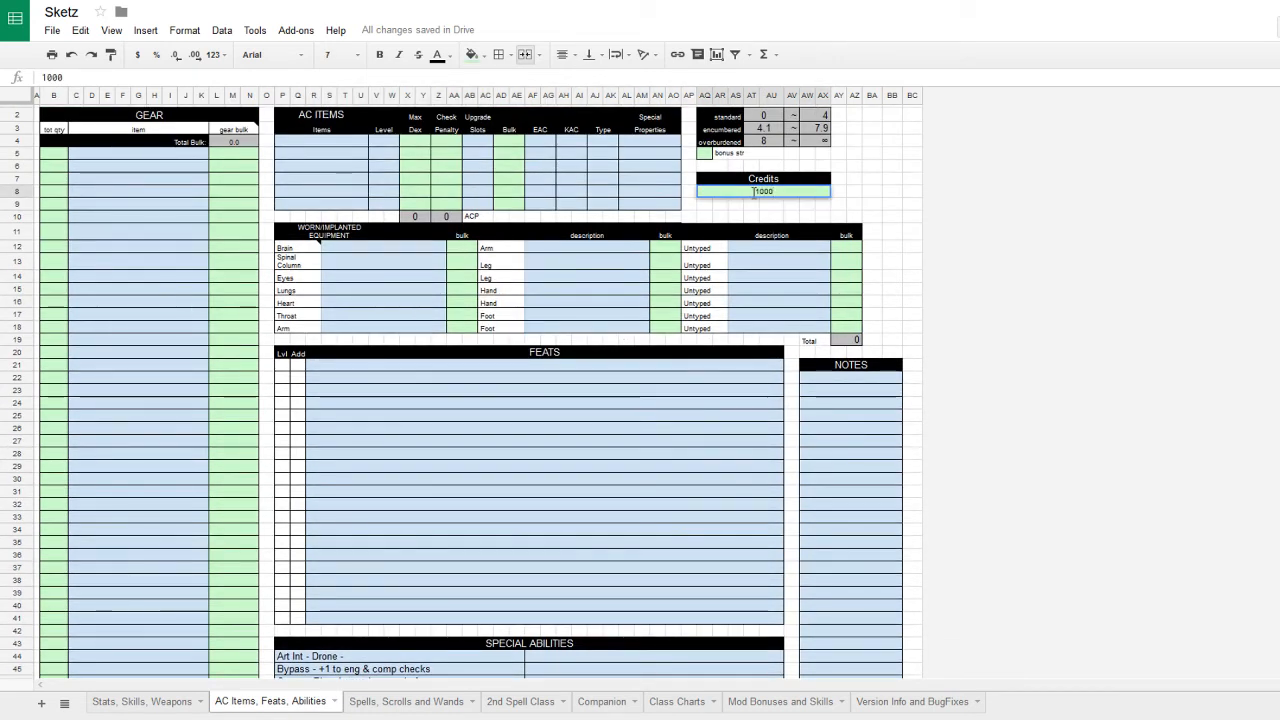
{"action": "key", "text": "Return"}
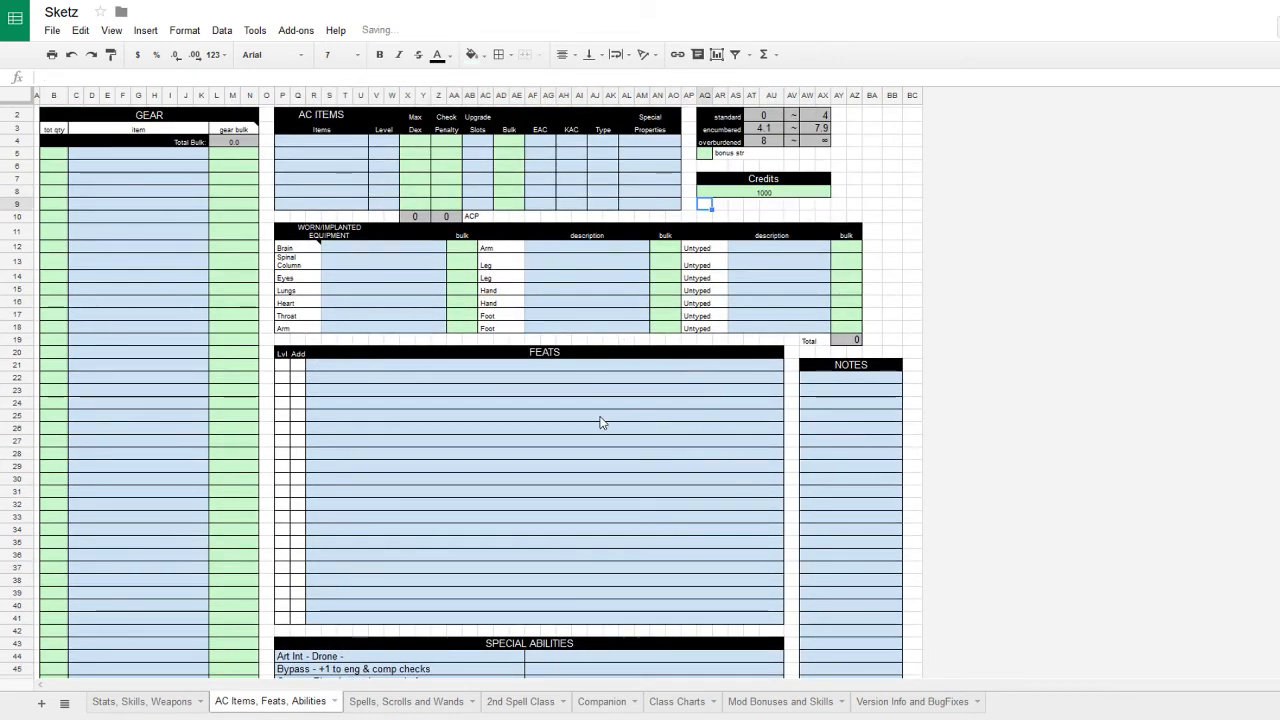
{"action": "left_click", "coordinate": [600, 417]}
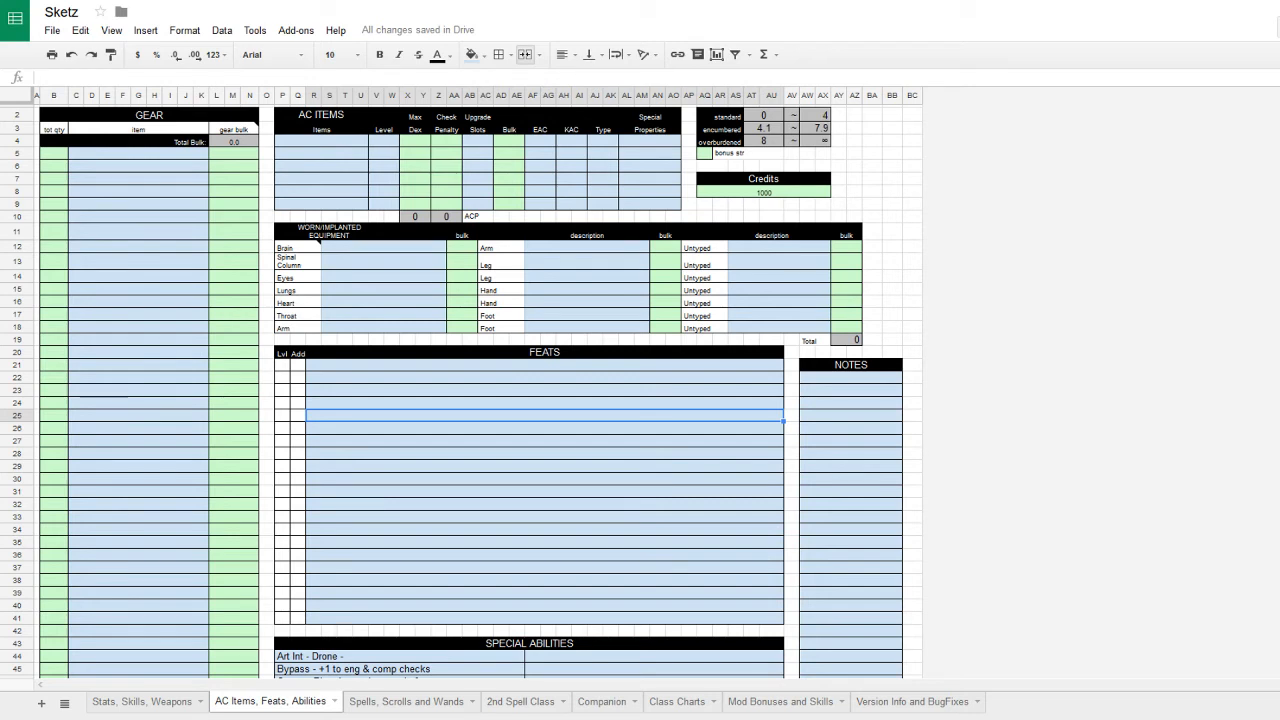
{"action": "left_click", "coordinate": [406, 443]}
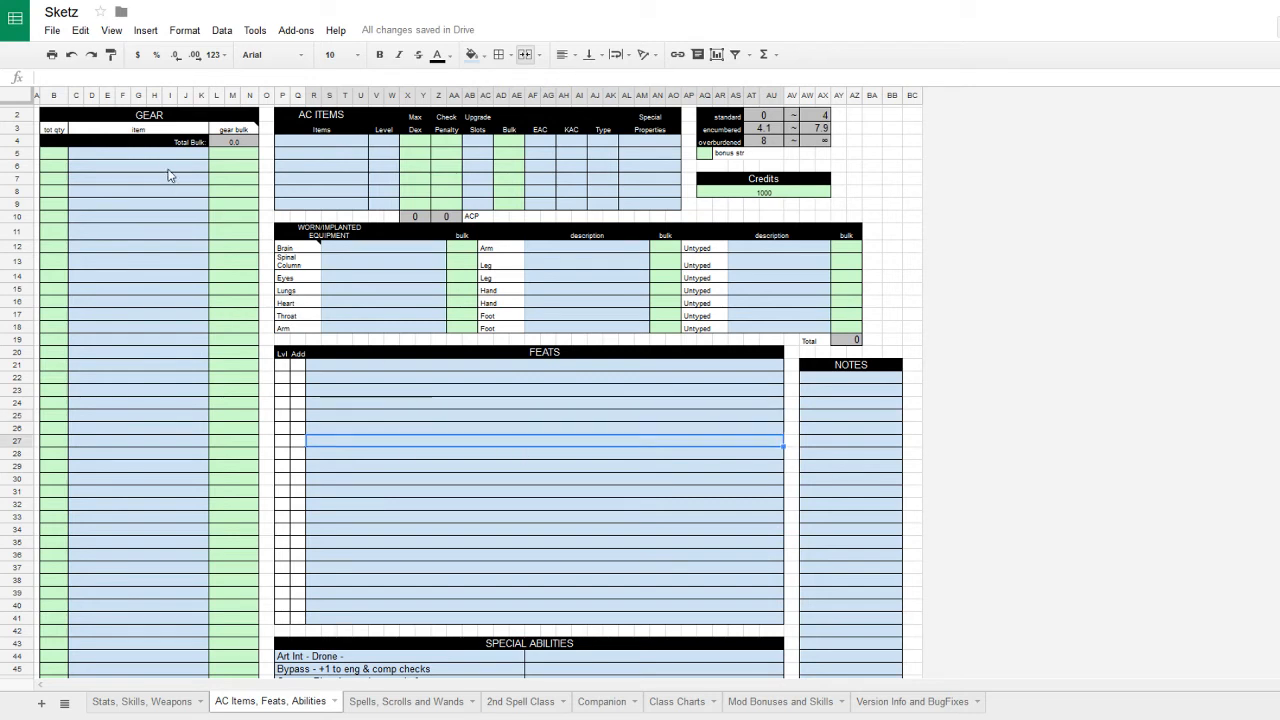
- On the Stats, Skills, Weapons sheet, name the first weapon 'Semiauto Pistol'
{"action": "left_click", "coordinate": [121, 702]}
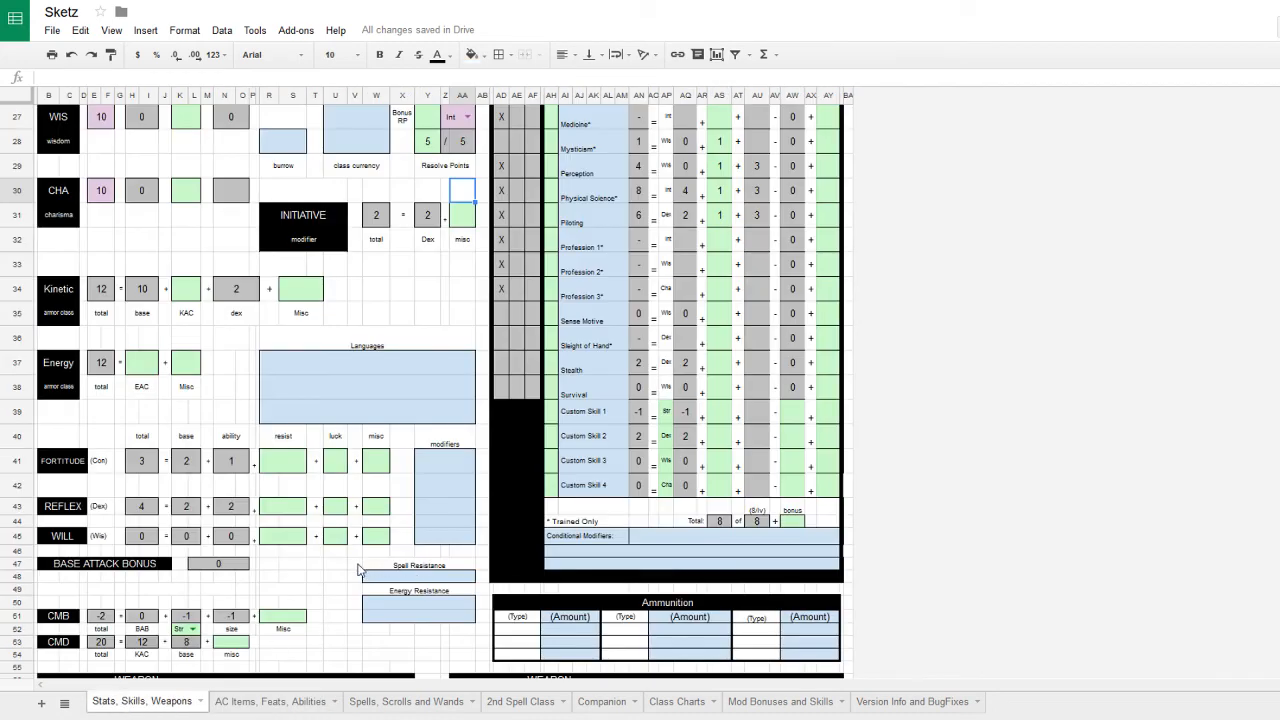
{"action": "scroll", "coordinate": [358, 575], "scroll_direction": "down", "scroll_amount": 4}
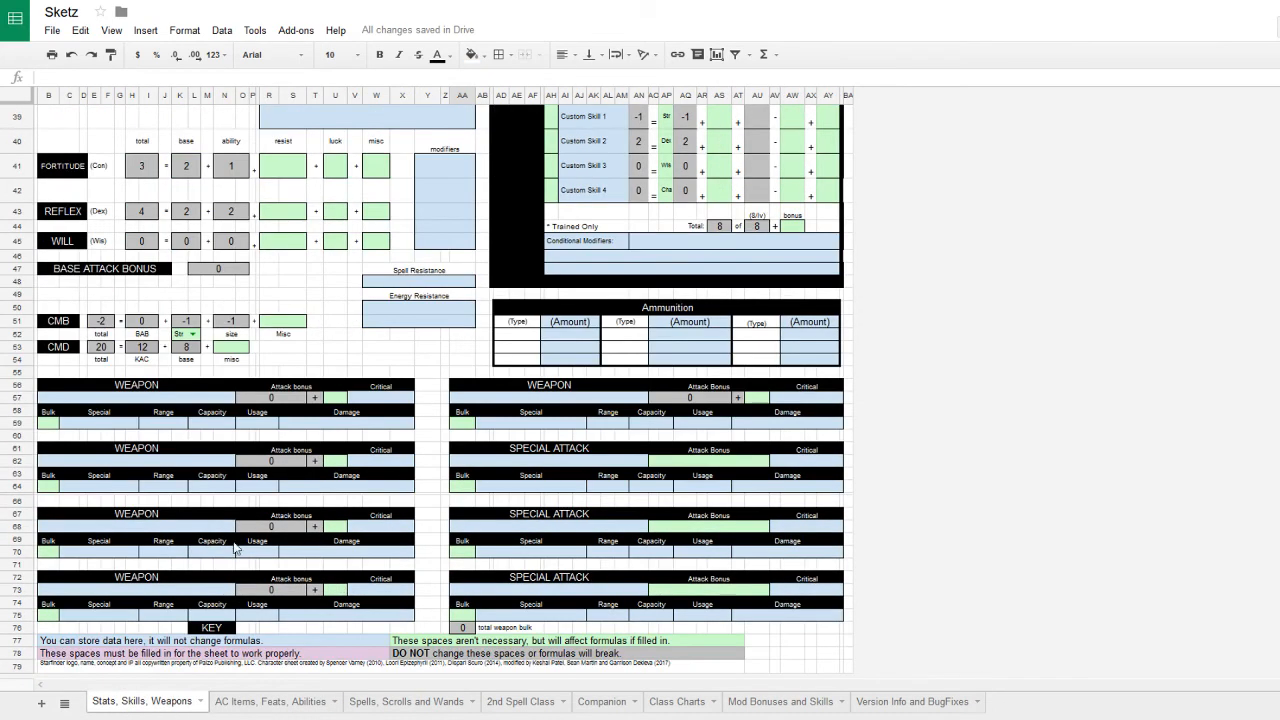
{"action": "left_click", "coordinate": [134, 398]}
{"action": "type", "text": "Se,"}
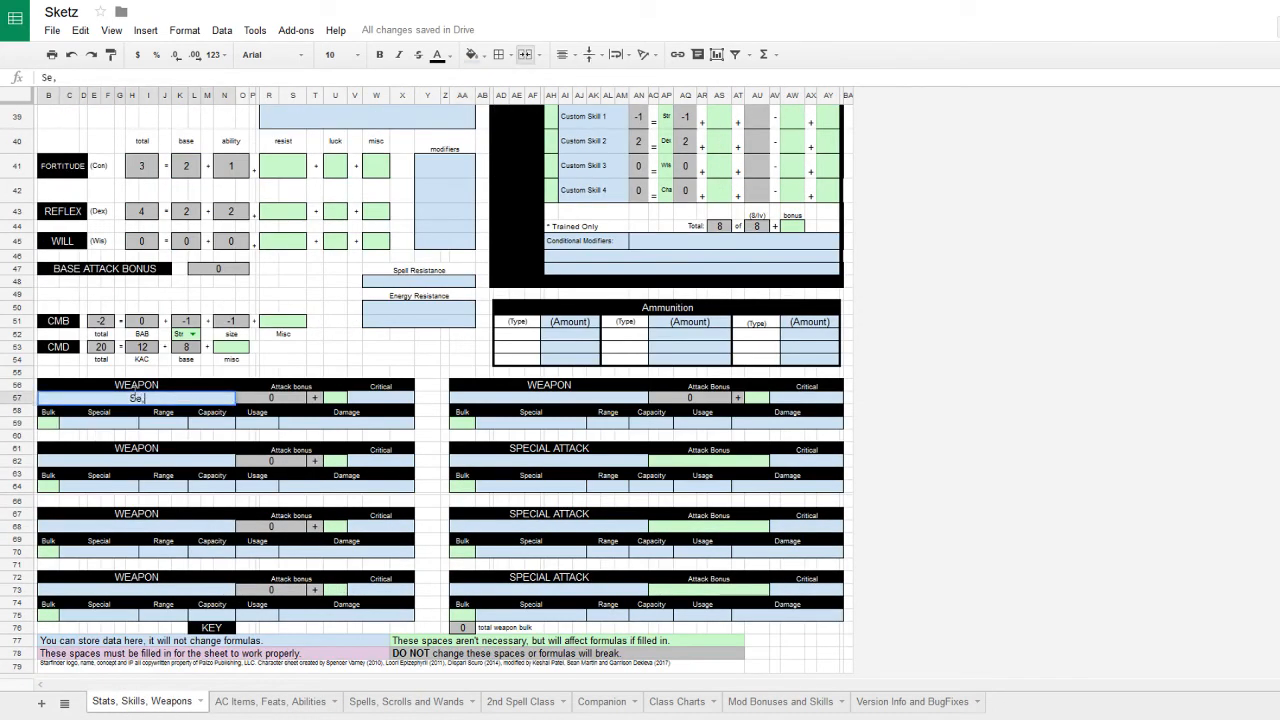
{"action": "key", "text": "BackSpace"}
{"action": "type", "text": "miauto Pistol"}
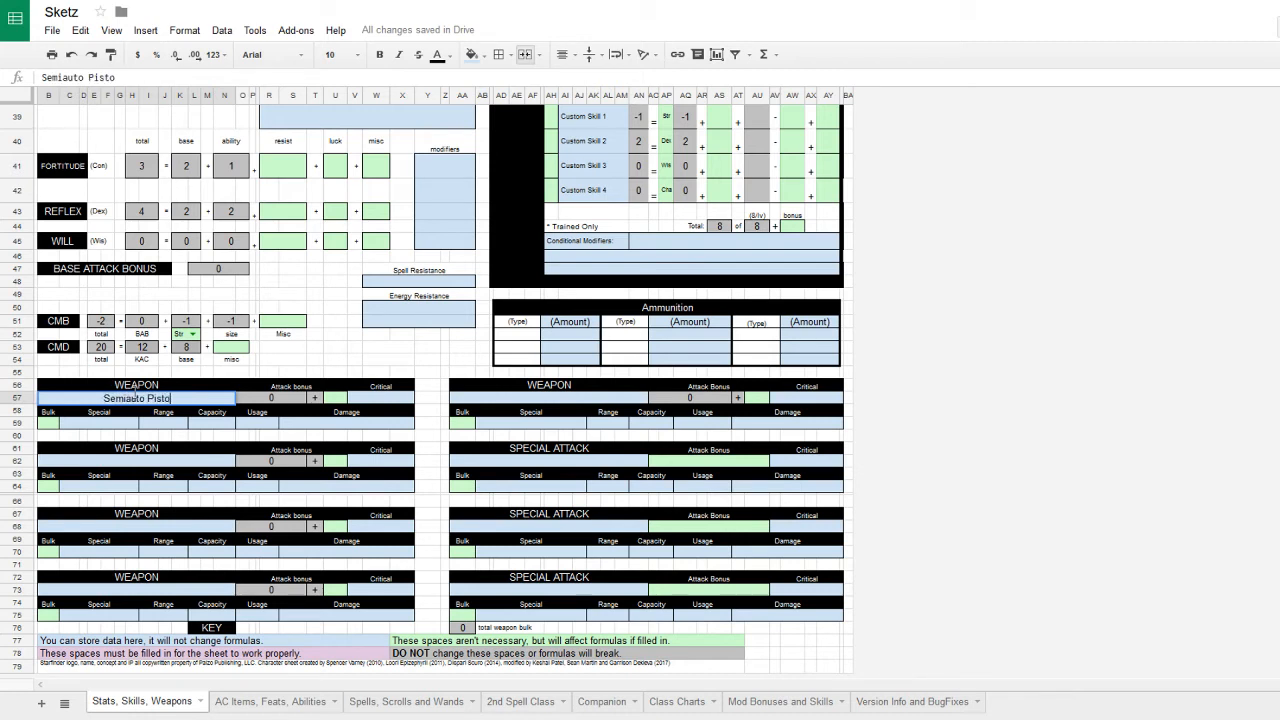
{"action": "left_click", "coordinate": [342, 398]}
- Give the Semiauto Pistol a misc attack bonus of 2
{"action": "scroll", "coordinate": [350, 396], "scroll_direction": "up", "scroll_amount": 8}
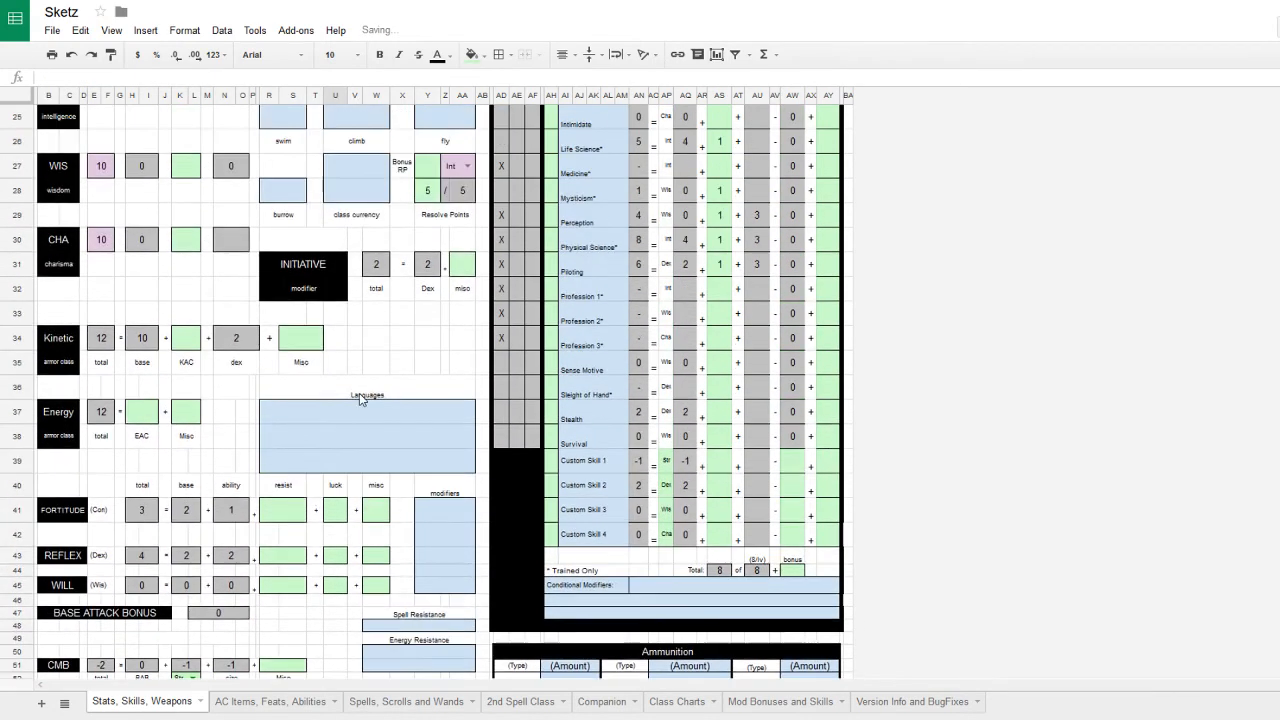
{"action": "scroll", "coordinate": [361, 398], "scroll_direction": "up", "scroll_amount": 1}
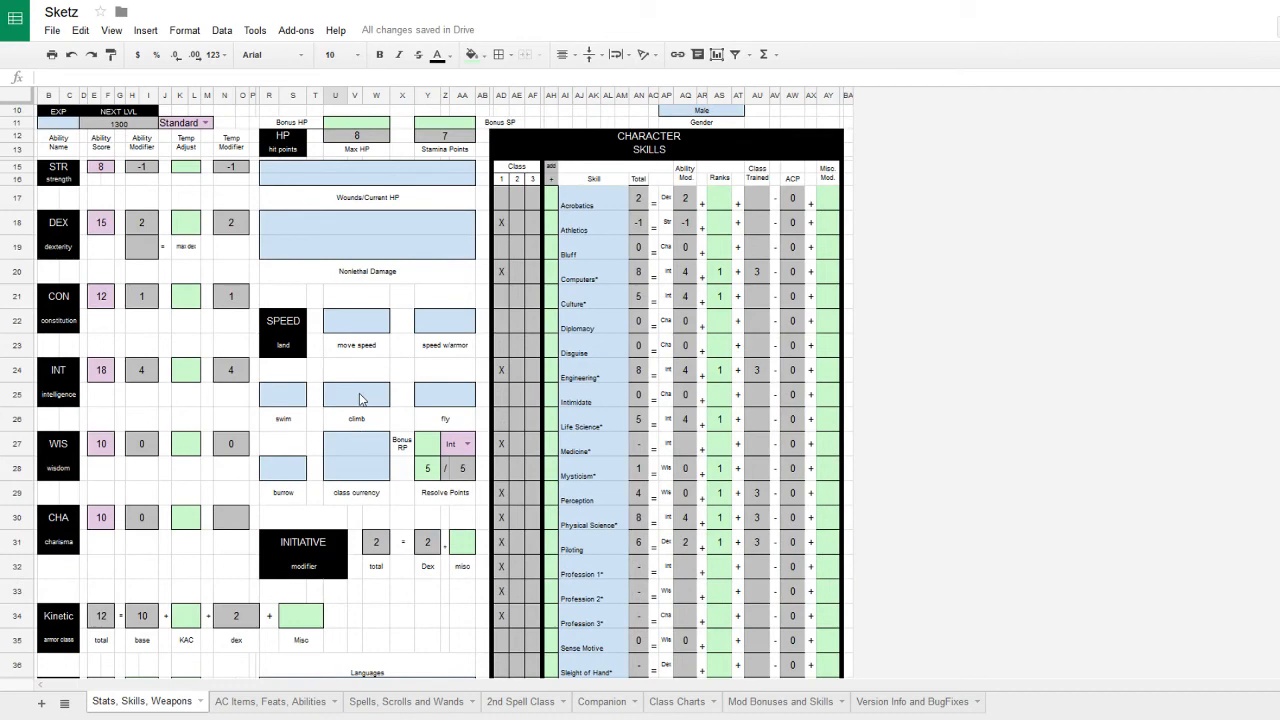
{"action": "scroll", "coordinate": [361, 398], "scroll_direction": "up", "scroll_amount": 2}
{"action": "scroll", "coordinate": [358, 400], "scroll_direction": "down", "scroll_amount": 12}
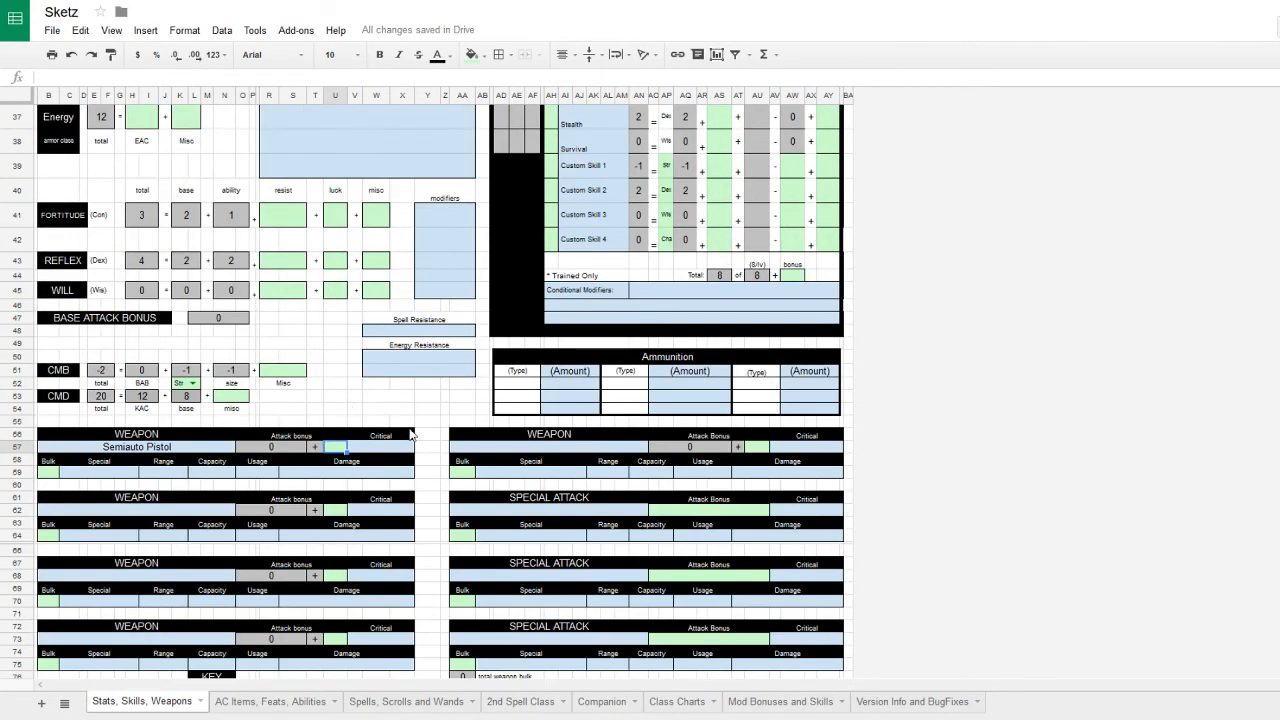
{"action": "type", "text": "2"}
{"action": "key", "text": "Tab"}
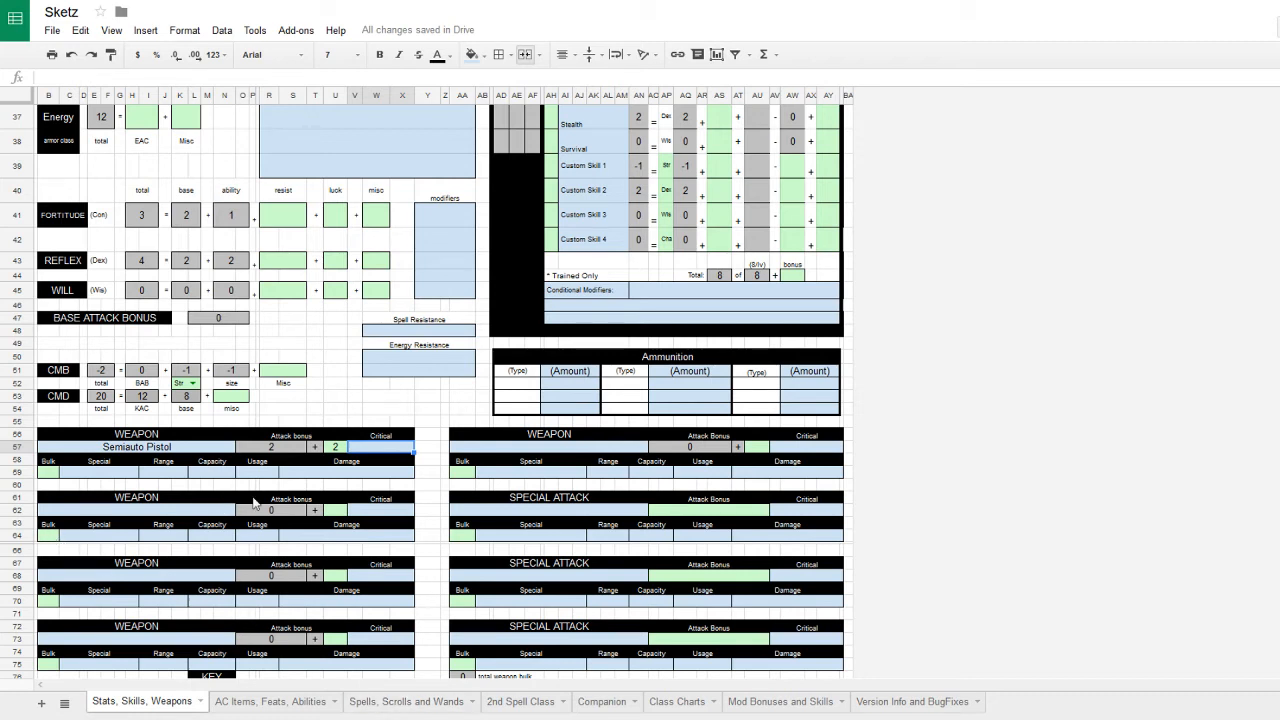
{"action": "left_click", "coordinate": [318, 478]}
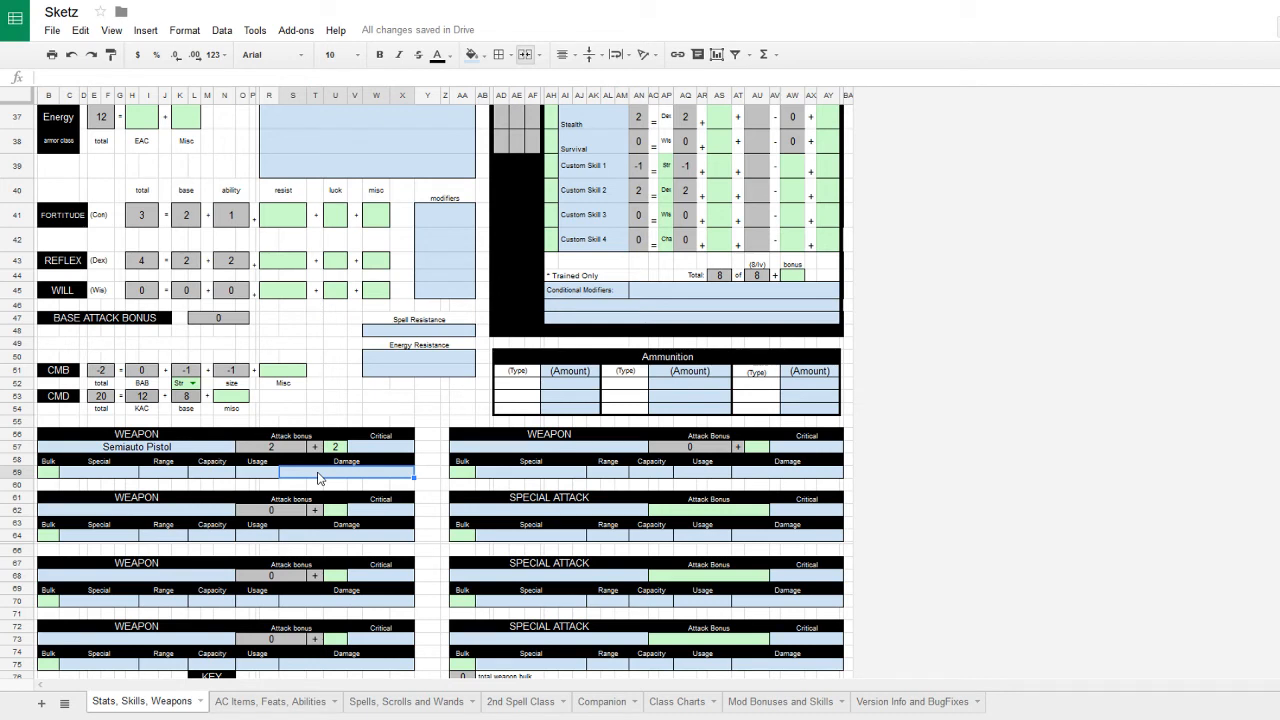
- Enter 1+6 damage and 'Anlog' as the pistol's special entry
{"action": "type", "text": "1+6"}
{"action": "left_click", "coordinate": [276, 447]}
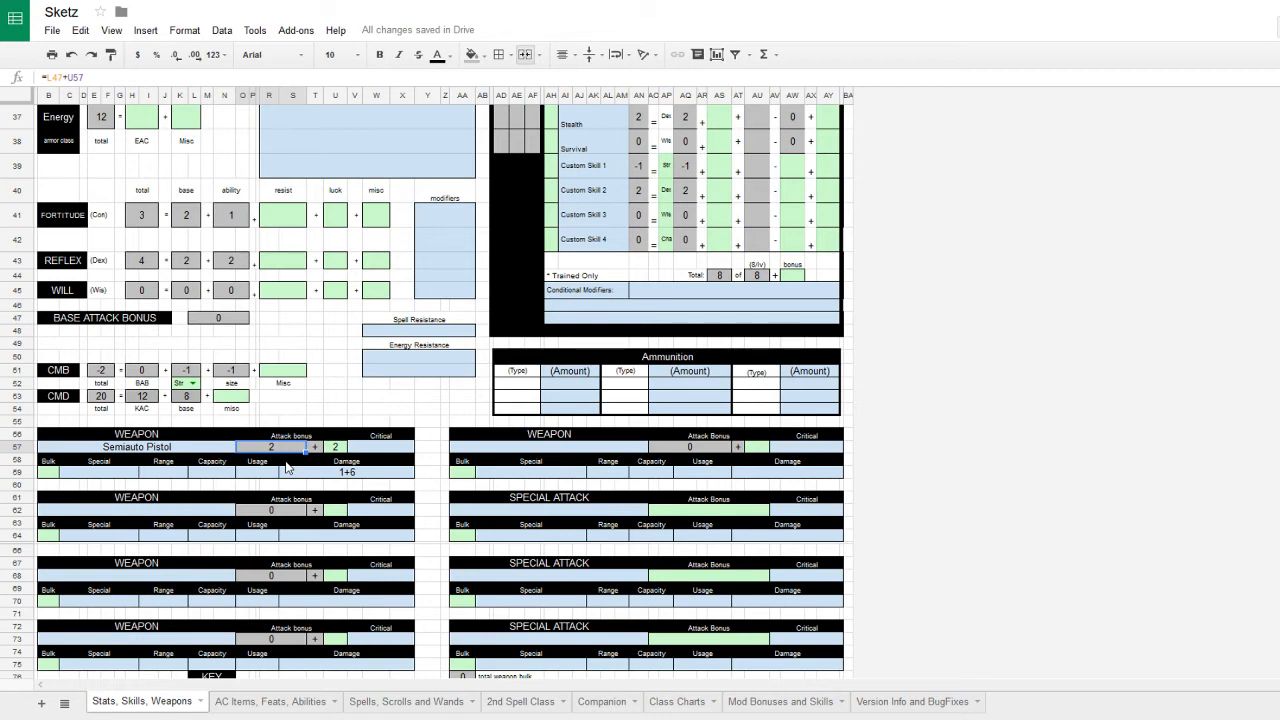
{"action": "left_click", "coordinate": [93, 477]}
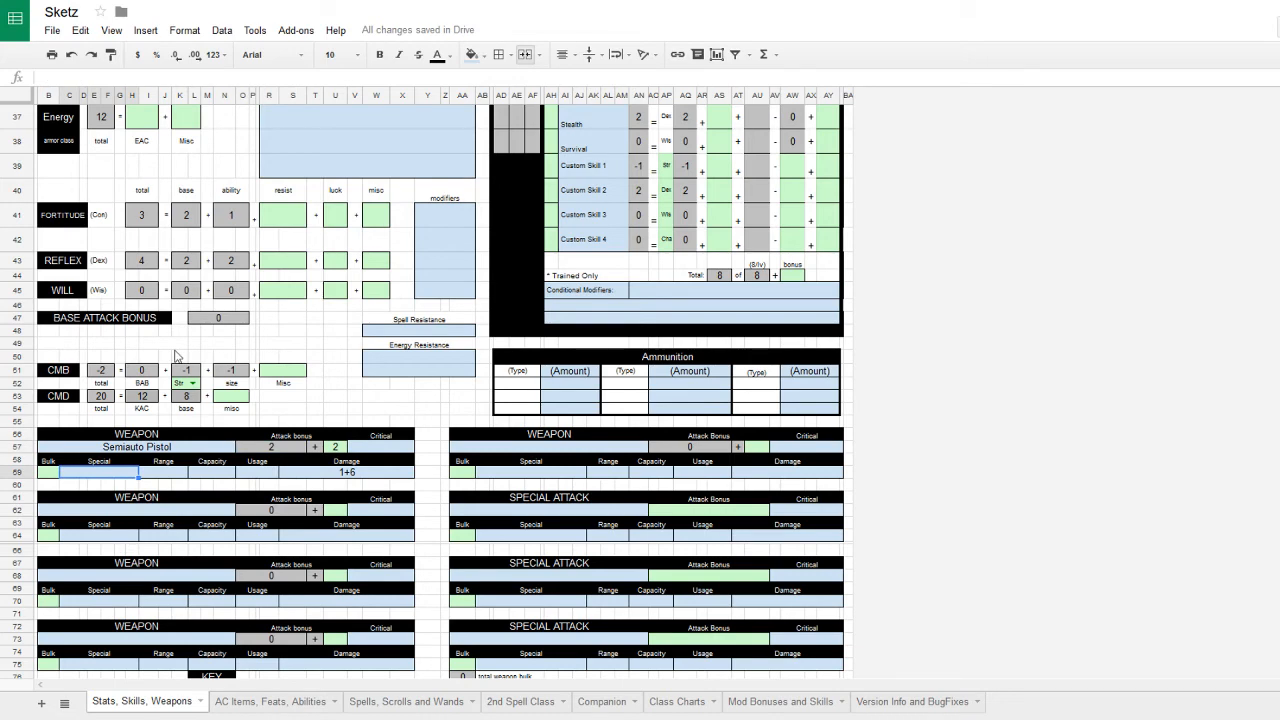
{"action": "scroll", "coordinate": [430, 566], "scroll_direction": "up", "scroll_amount": 10}
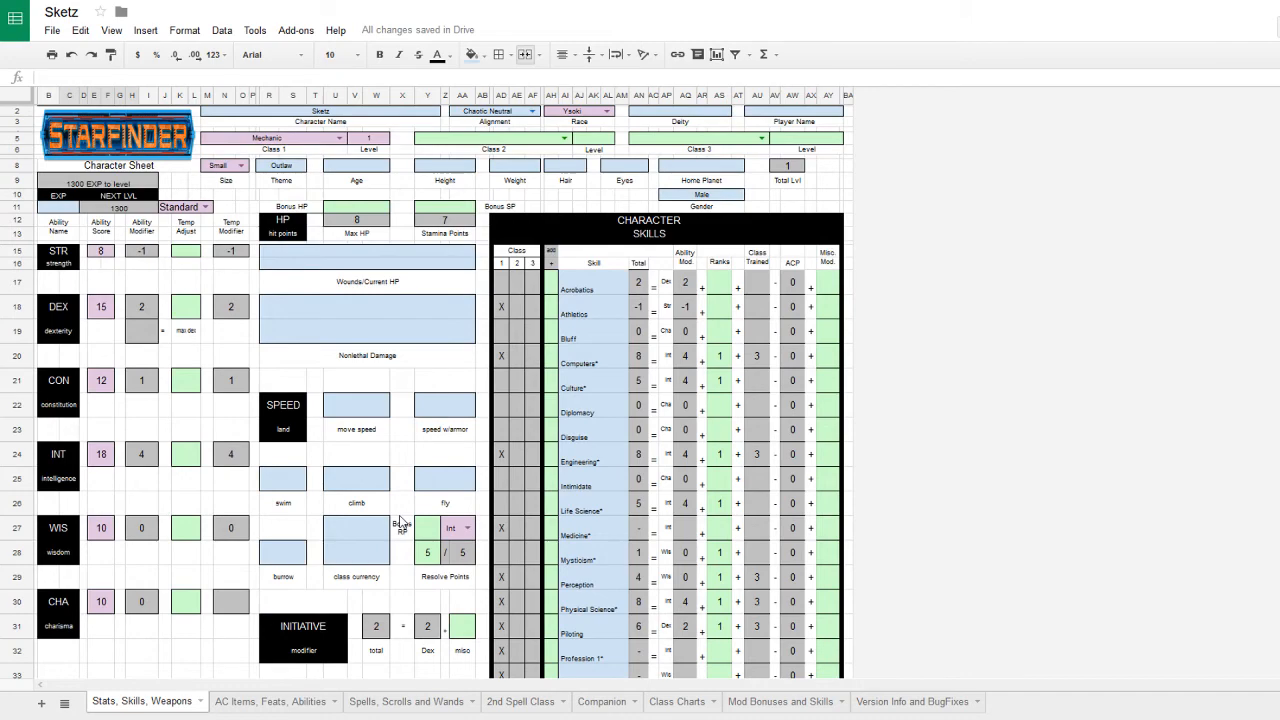
{"action": "scroll", "coordinate": [400, 521], "scroll_direction": "down", "scroll_amount": 10}
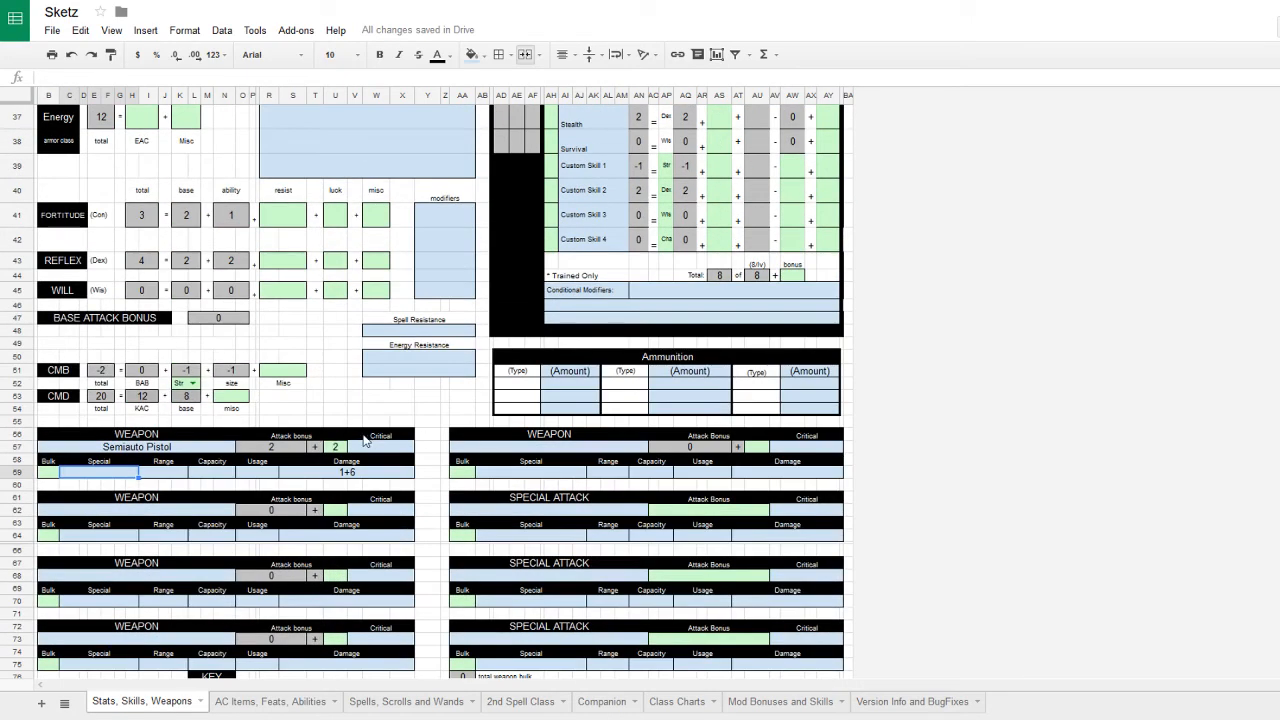
{"action": "left_click", "coordinate": [288, 449]}
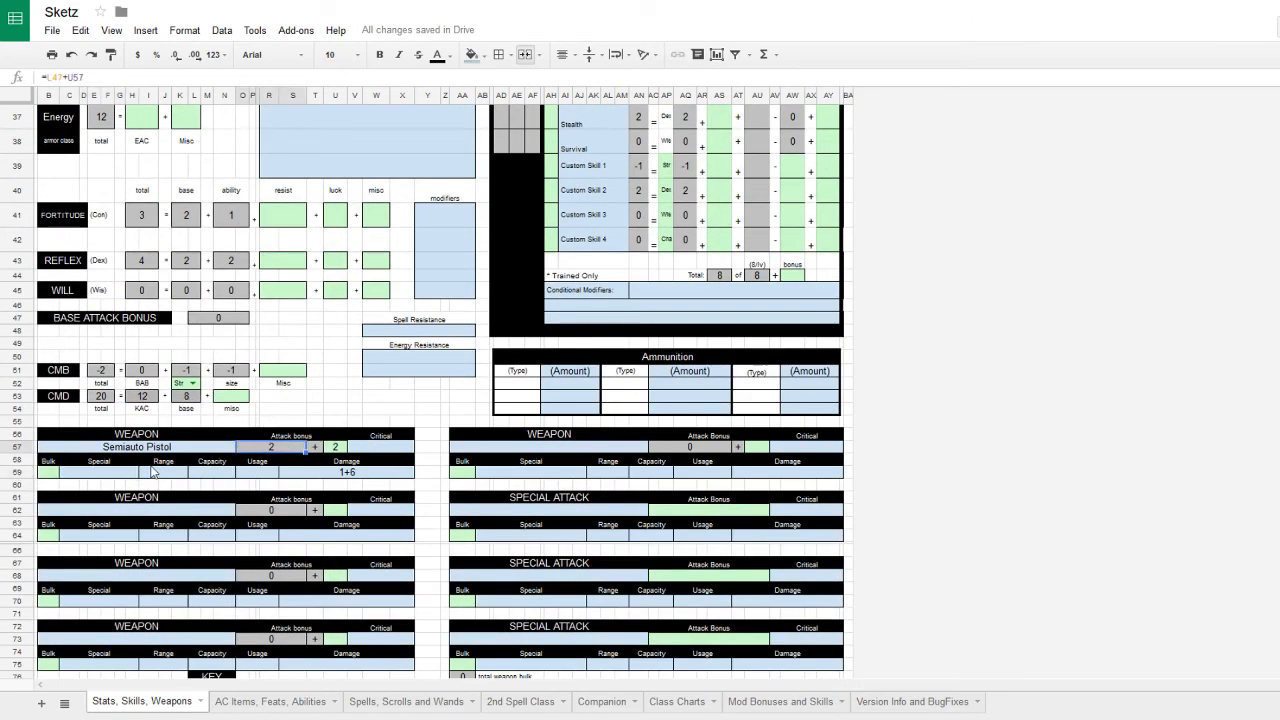
{"action": "left_click", "coordinate": [80, 474]}
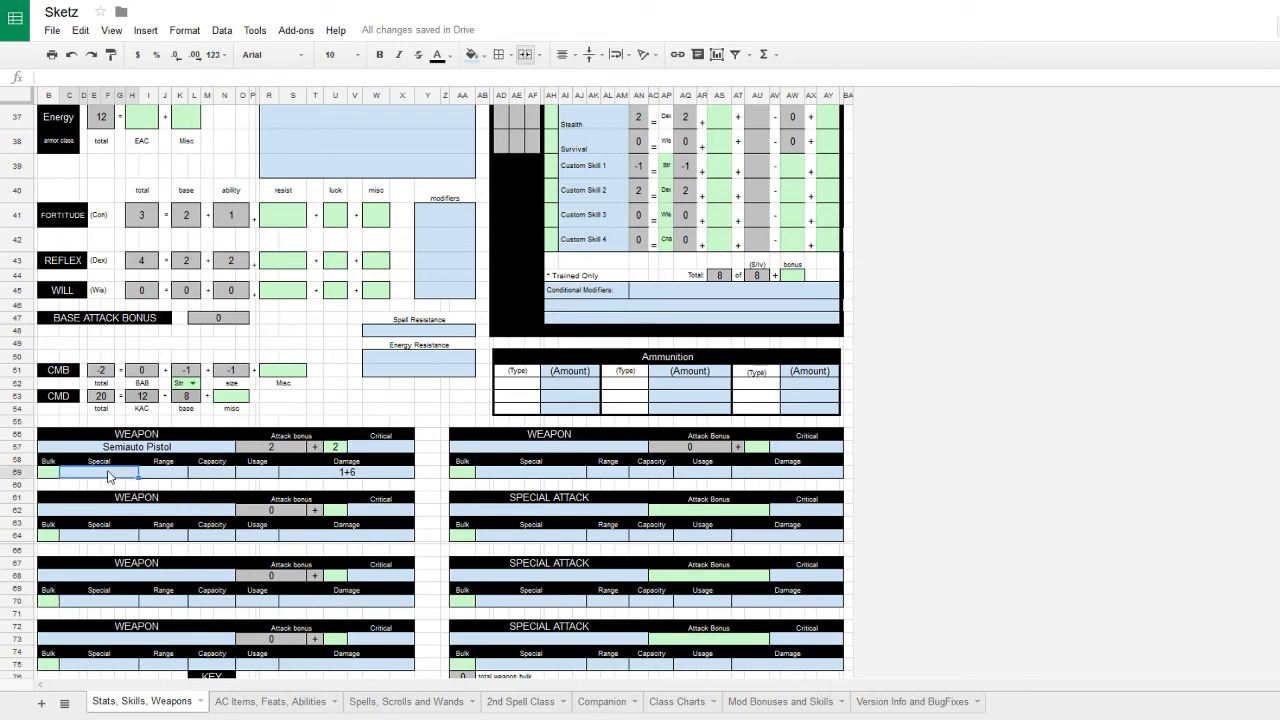
{"action": "type", "text": "Anlog"}
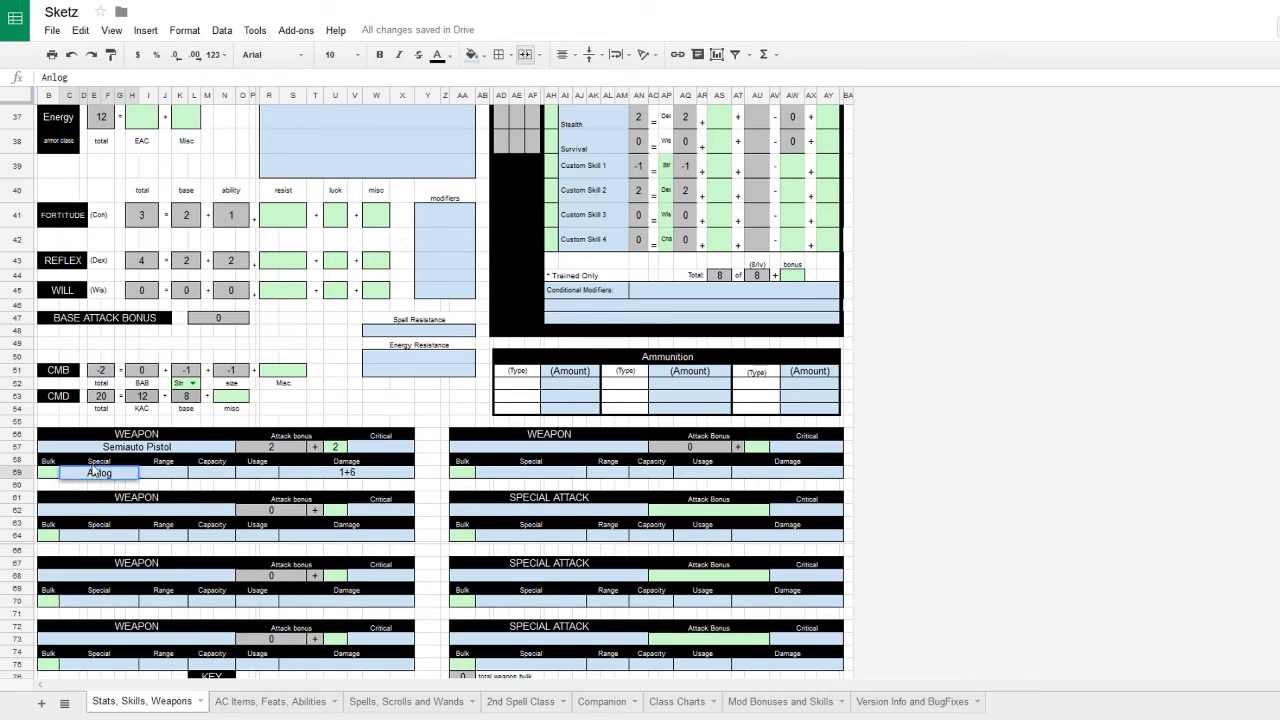
{"action": "left_click", "coordinate": [48, 471]}
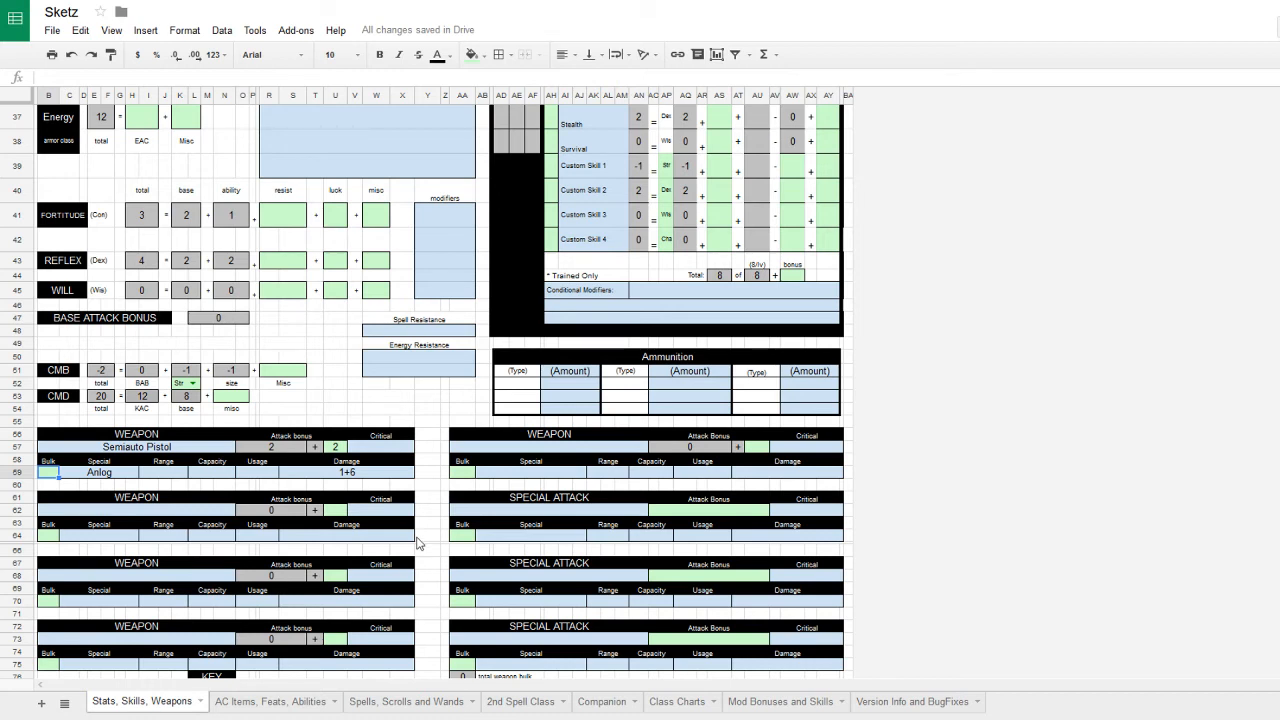
- Fill in the pistol's range 30feet, capacity 9 Rounds and usage 1 round
{"action": "left_click", "coordinate": [168, 474]}
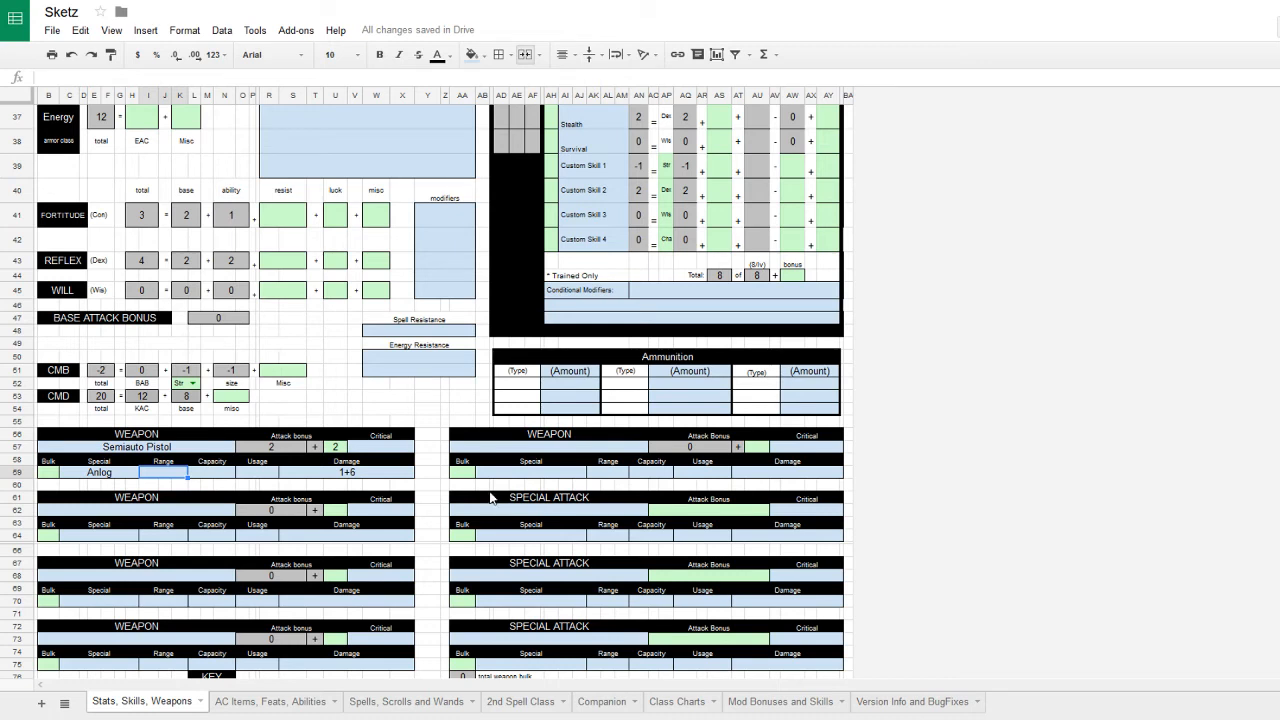
{"action": "type", "text": "30feet"}
{"action": "left_click", "coordinate": [206, 473]}
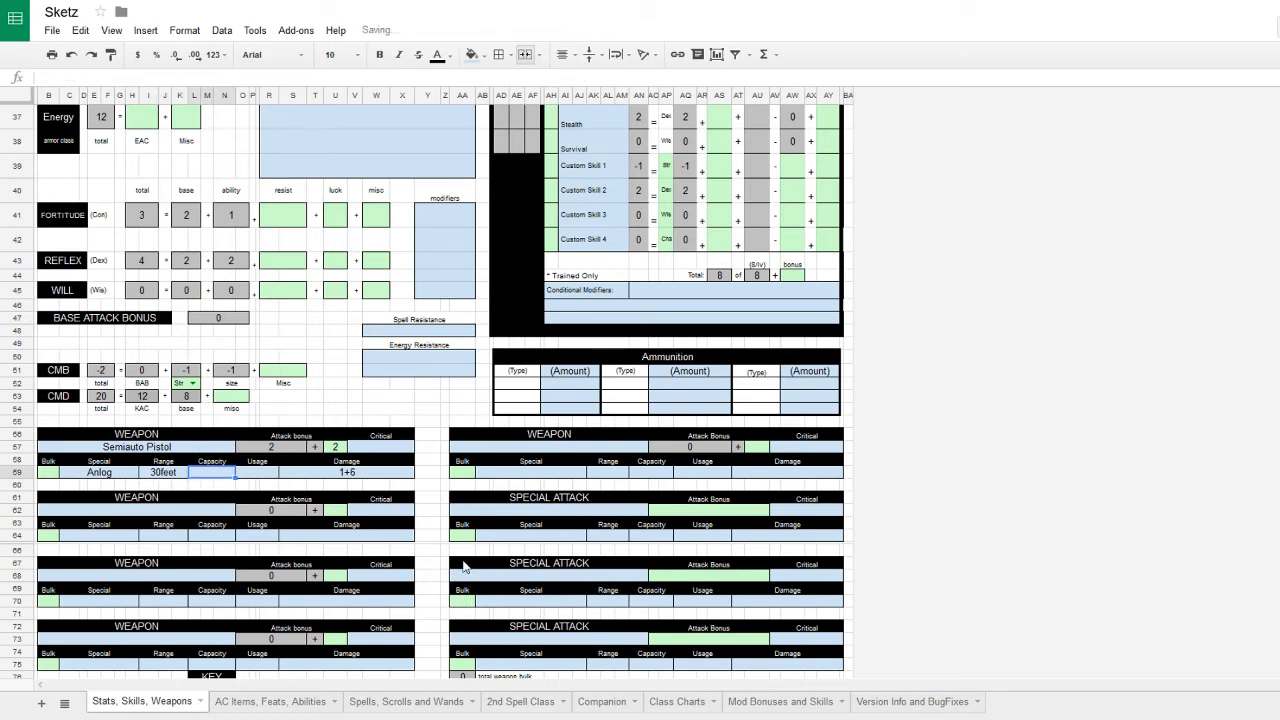
{"action": "type", "text": "9"}
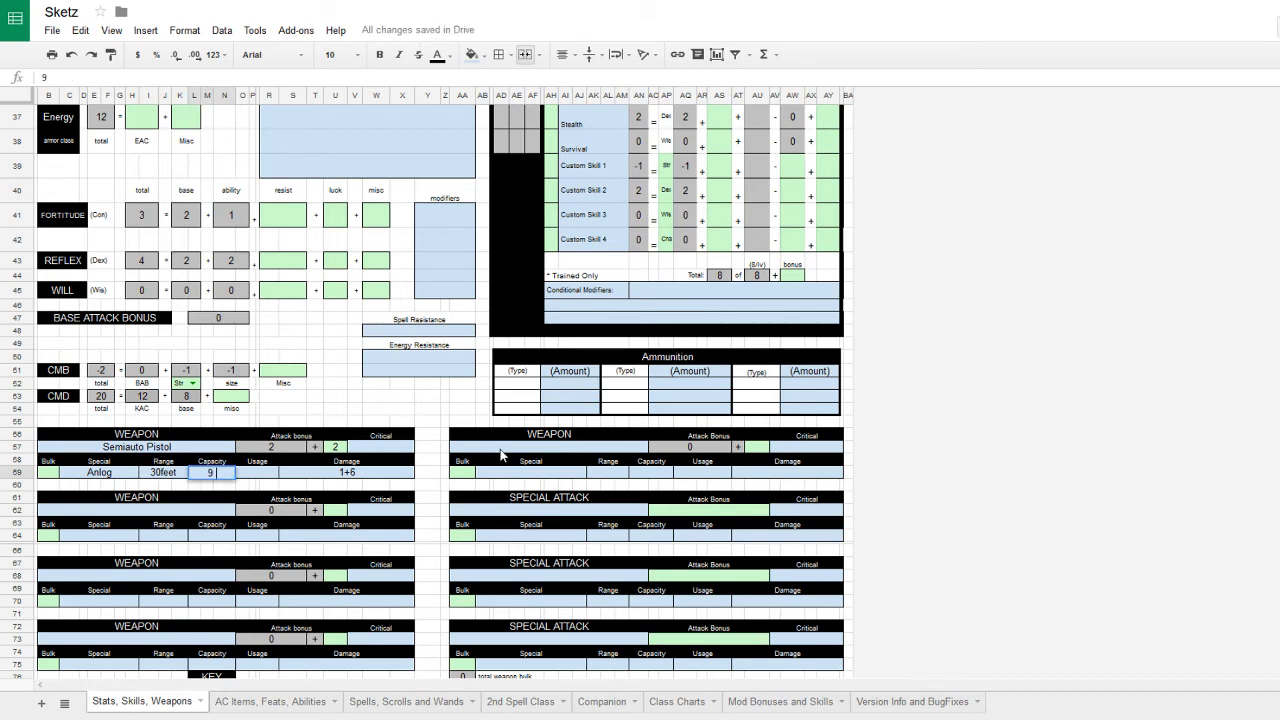
{"action": "type", "text": " Rounds"}
{"action": "left_click", "coordinate": [248, 476]}
{"action": "type", "text": "round"}
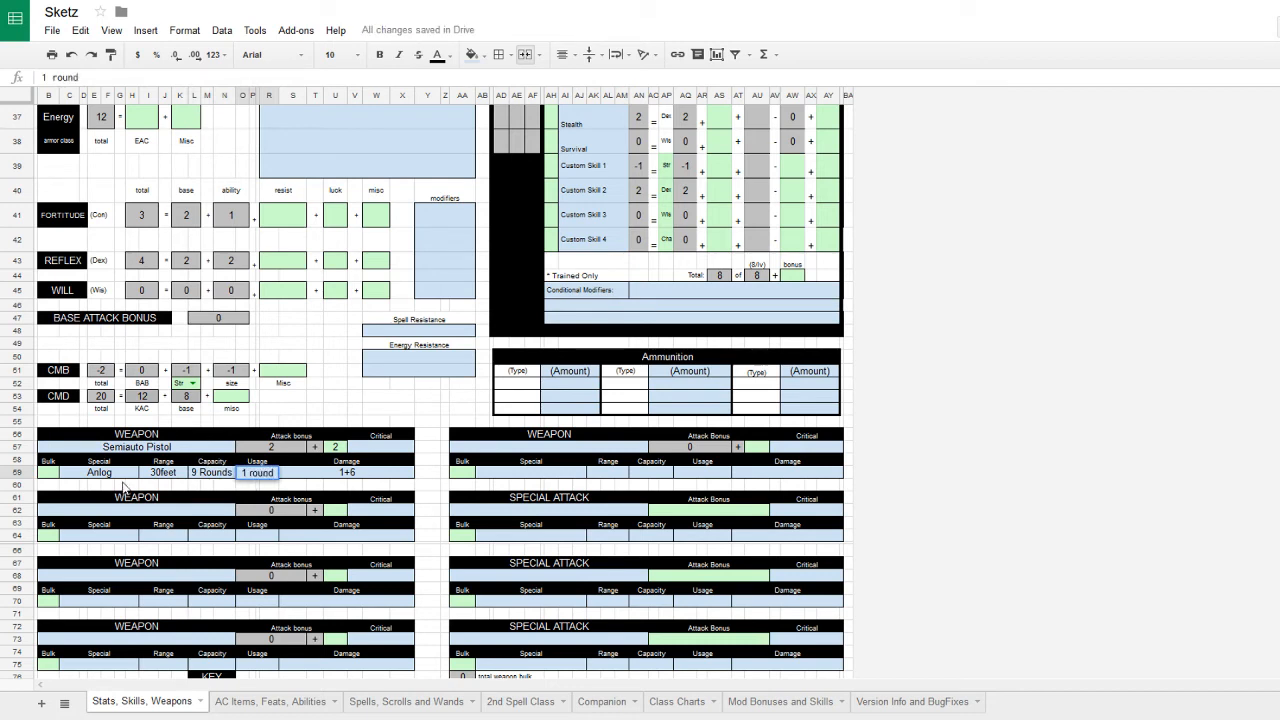
{"action": "left_click", "coordinate": [167, 448]}
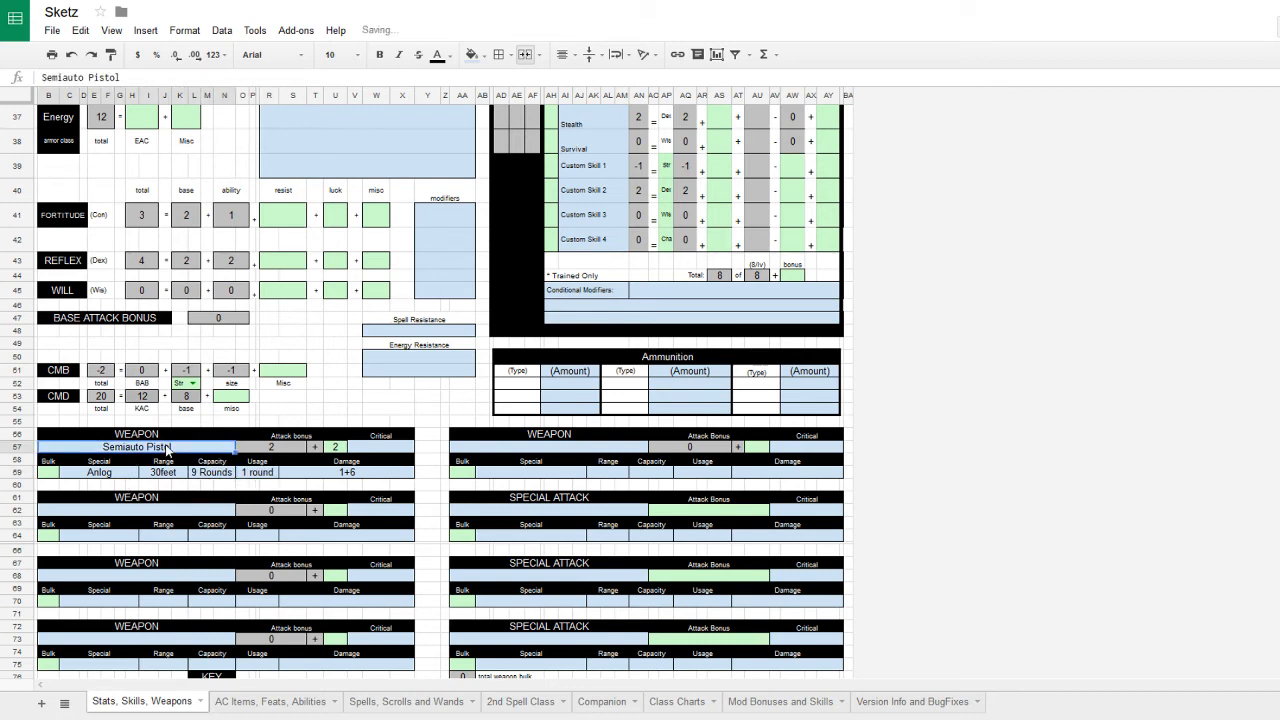
- Change the pistol's damage to '1+6 P' and return to the AC Items, Feats, Abilities sheet
{"action": "left_click", "coordinate": [392, 476]}
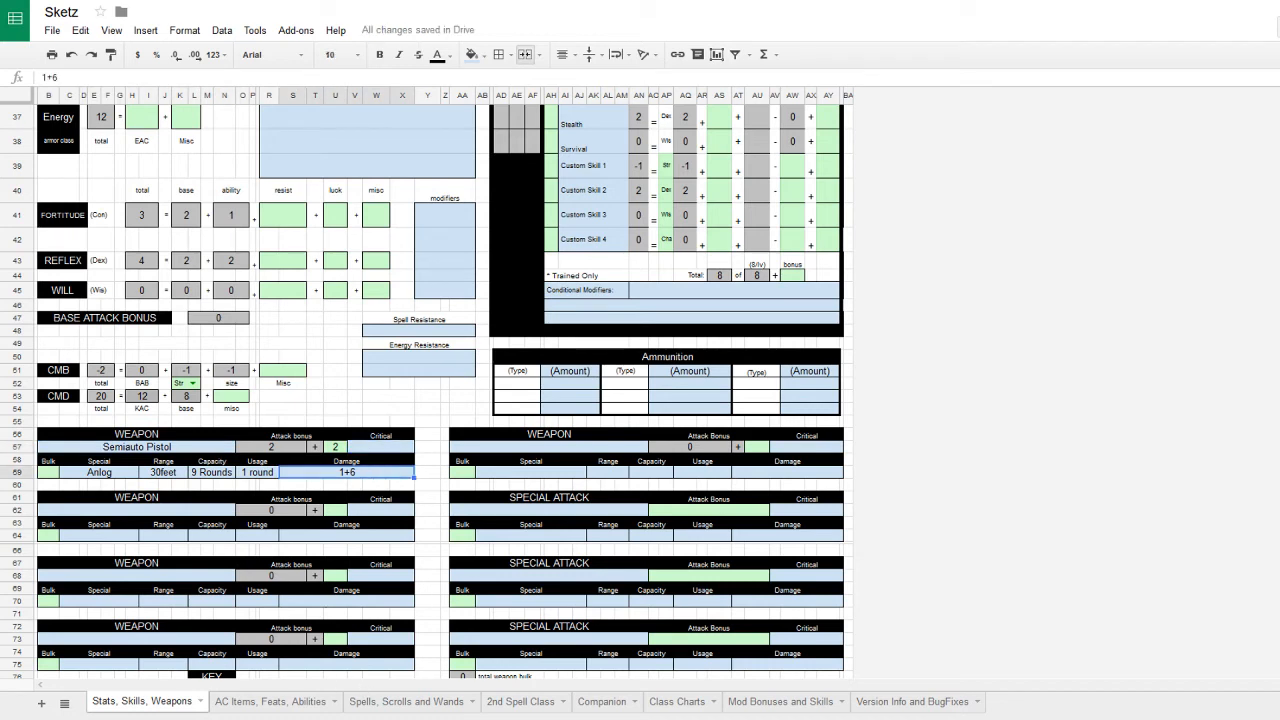
{"action": "double_click", "coordinate": [376, 474]}
{"action": "type", "text": "P"}
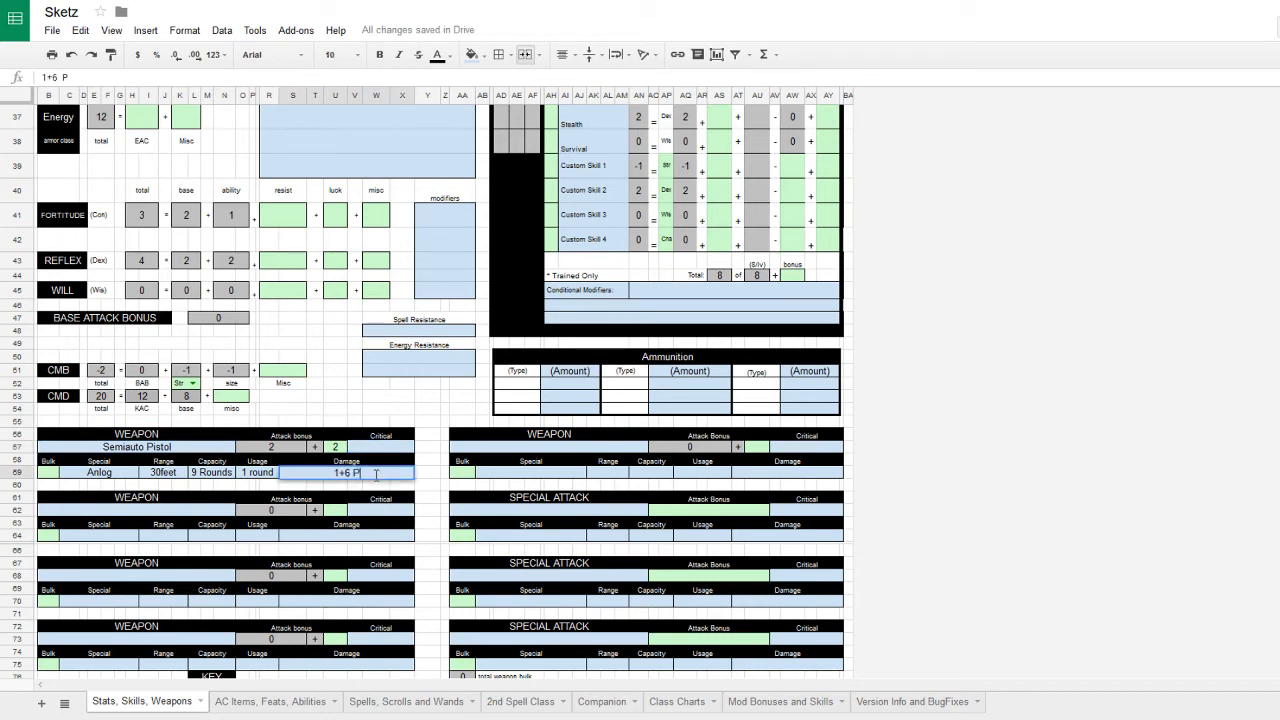
{"action": "left_click", "coordinate": [387, 450]}
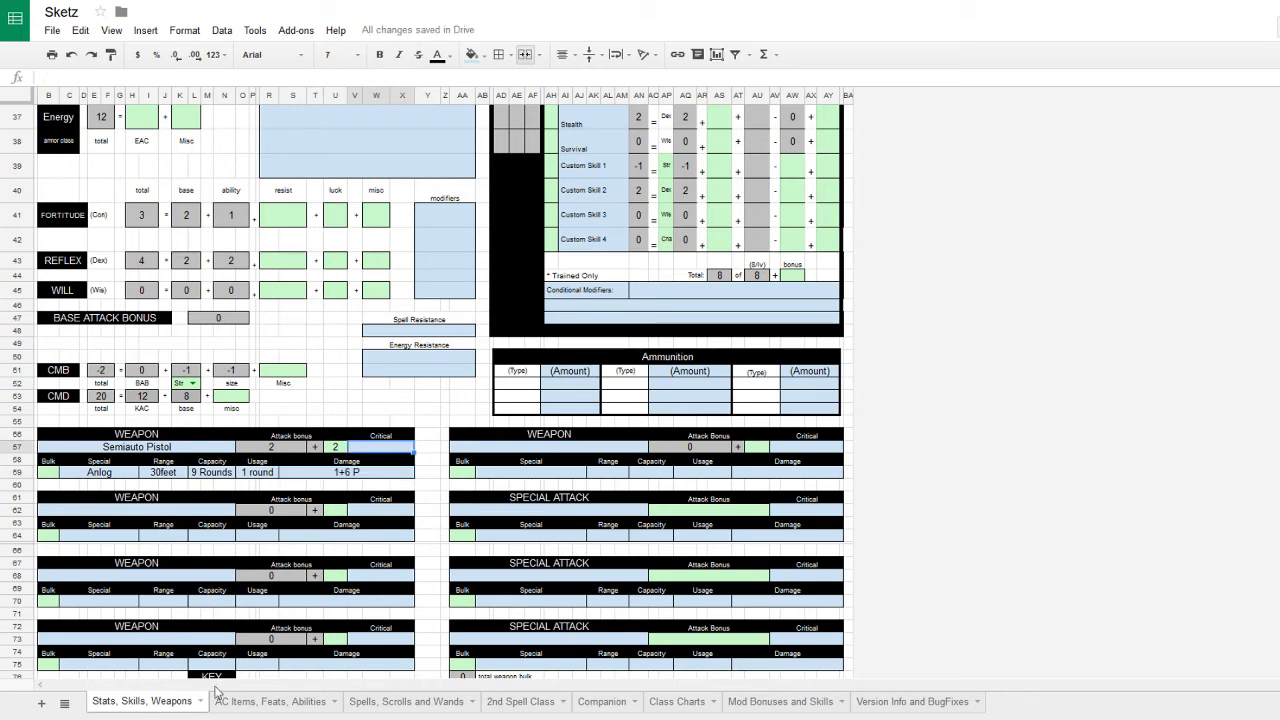
{"action": "left_click", "coordinate": [252, 703]}
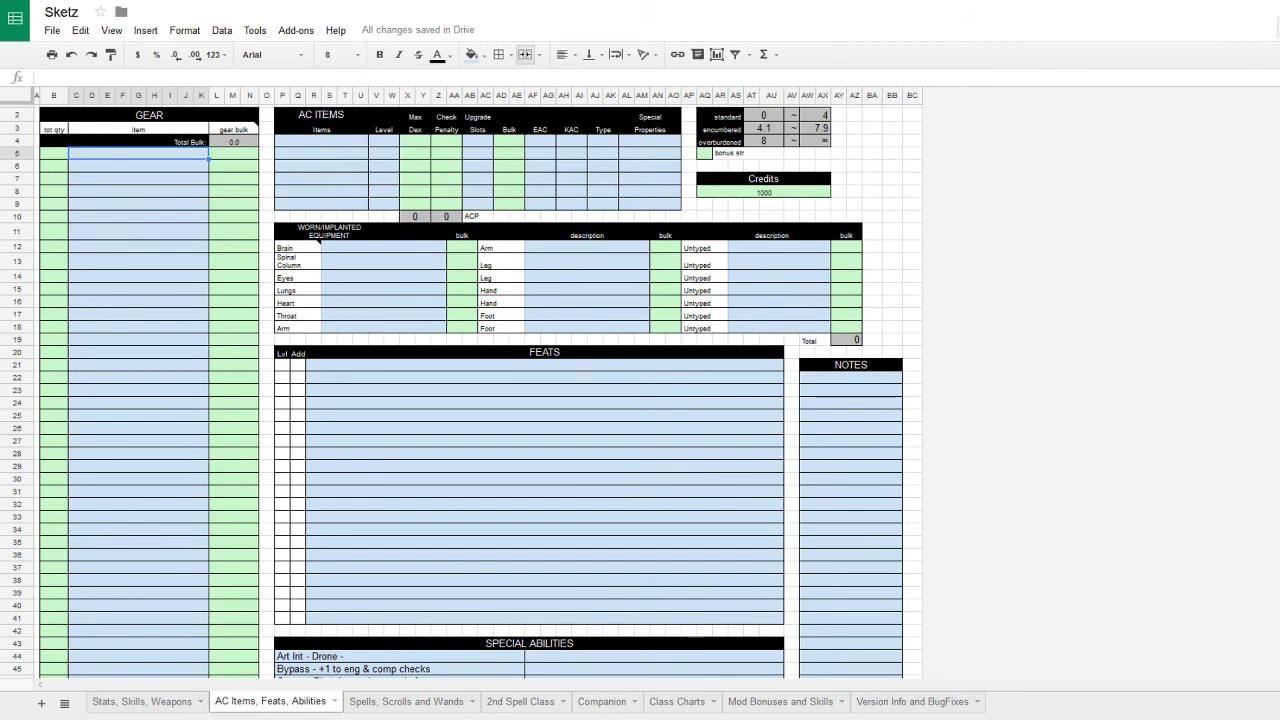
- Overwrite the Credits value with 740
{"action": "left_click", "coordinate": [753, 194]}
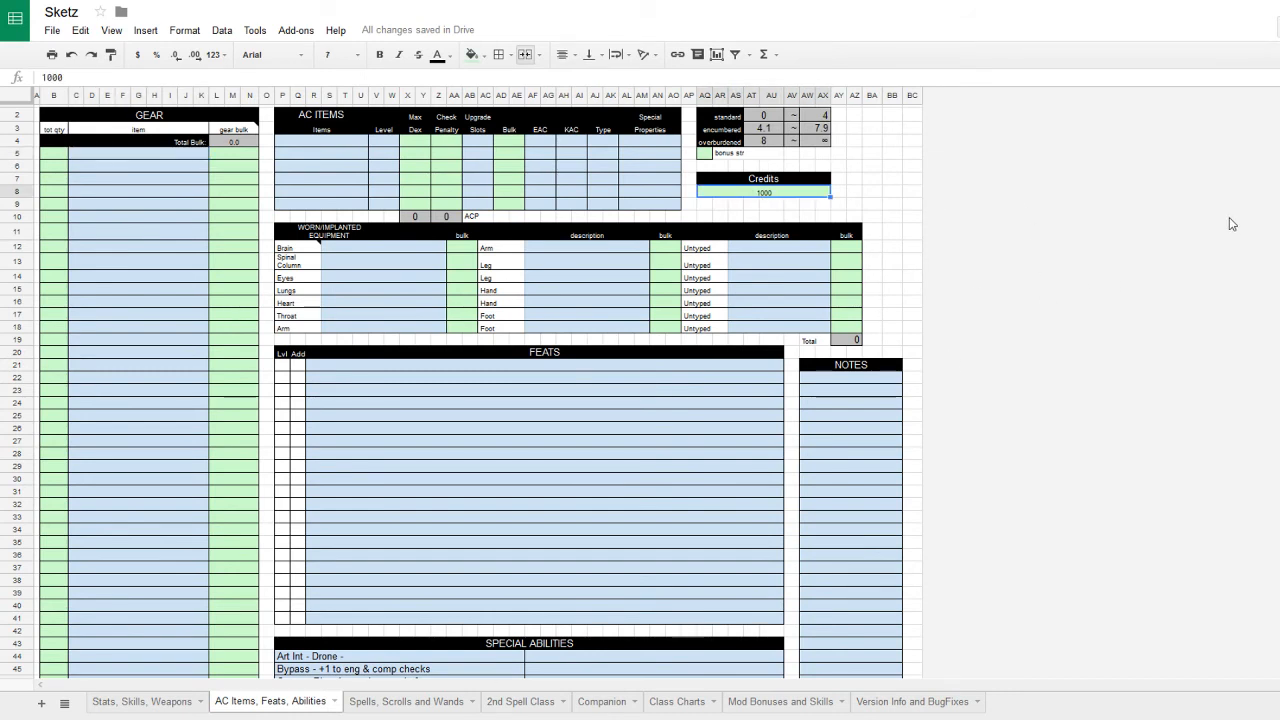
{"action": "type", "text": "740"}
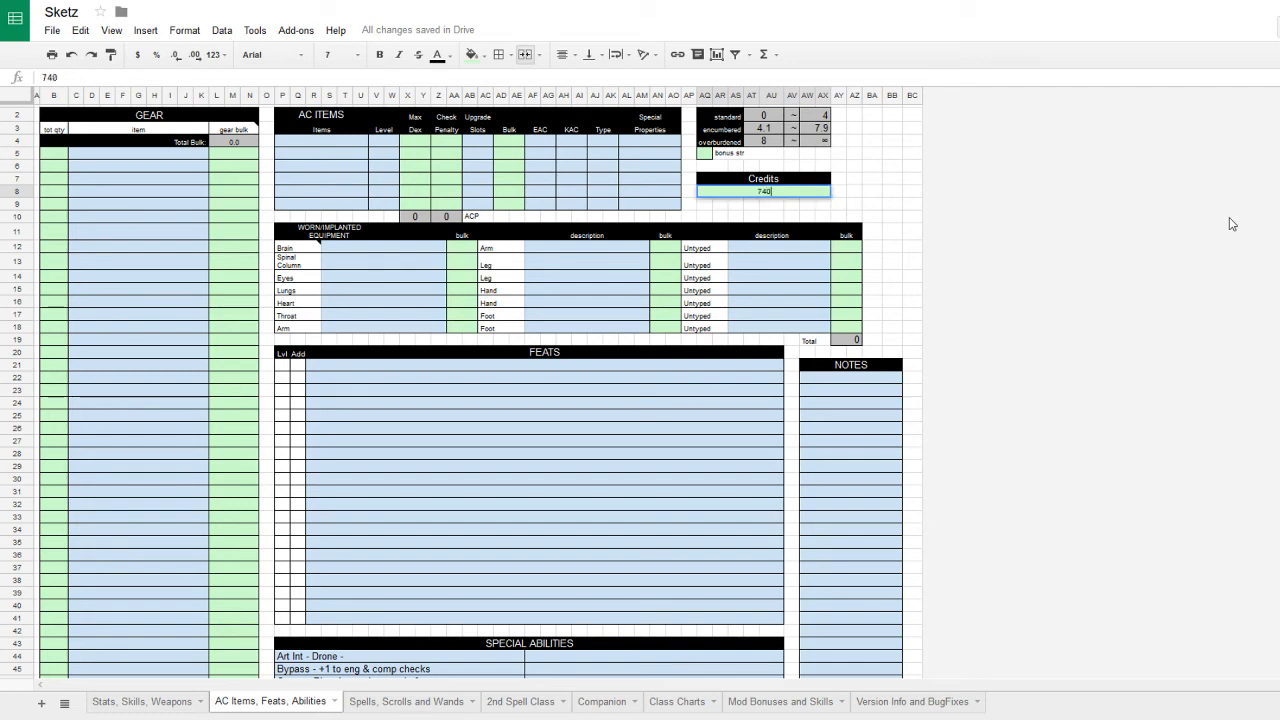
{"action": "key", "text": "Return"}
{"action": "left_click", "coordinate": [601, 251]}
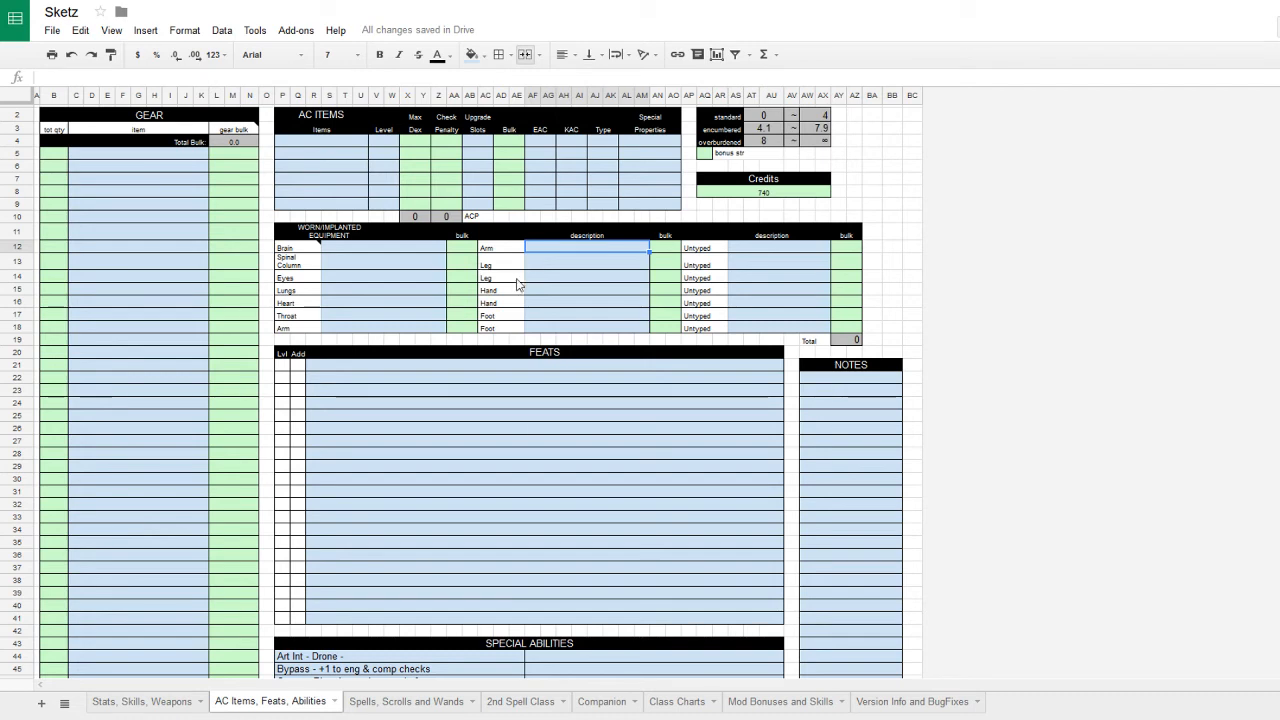
- Enter Secound Skin at level 1 in the first AC Items row
{"action": "left_click", "coordinate": [125, 153]}
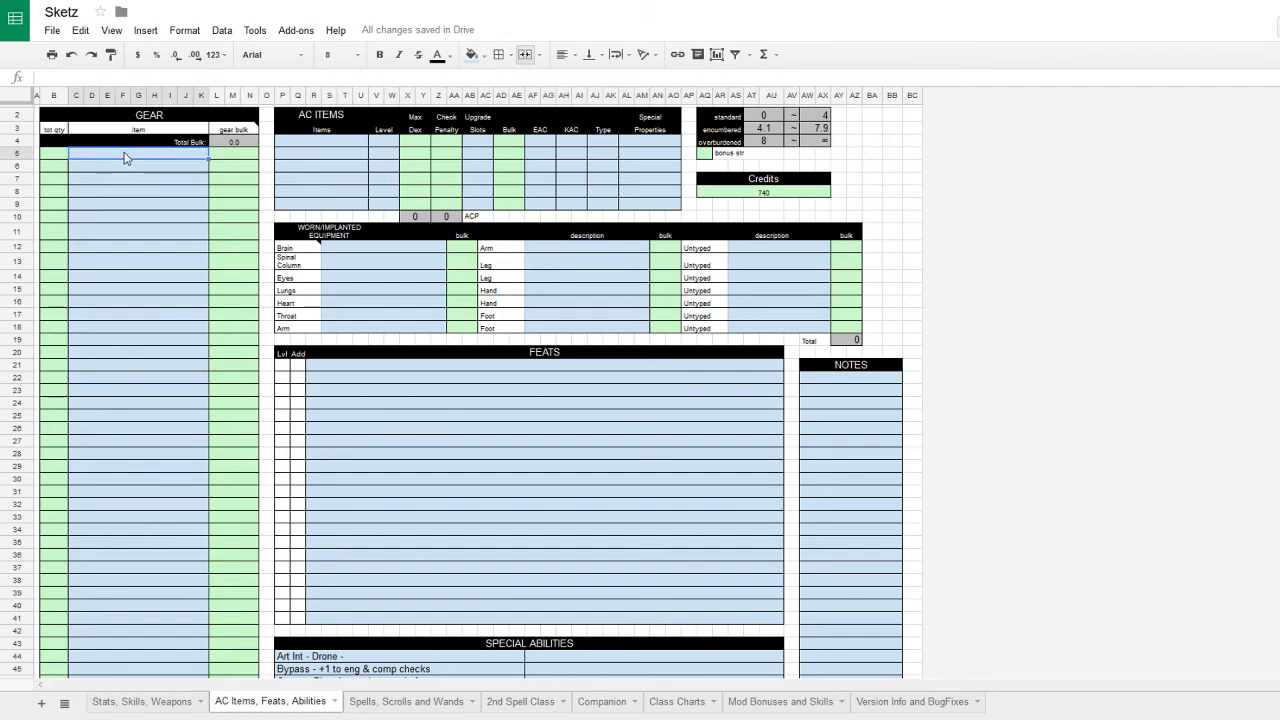
{"action": "type", "text": "Se"}
{"action": "key", "text": "BackSpace"}
{"action": "key", "text": "BackSpace"}
{"action": "left_click", "coordinate": [321, 141]}
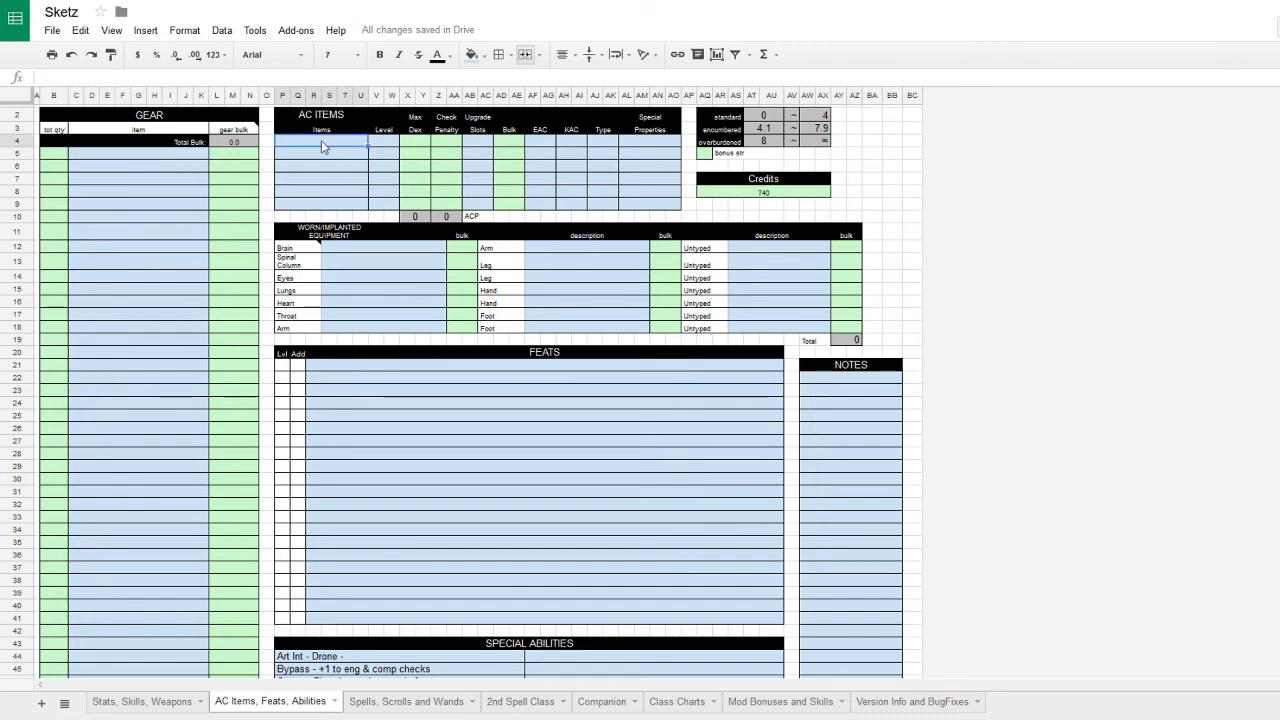
{"action": "type", "text": "Secound Skin"}
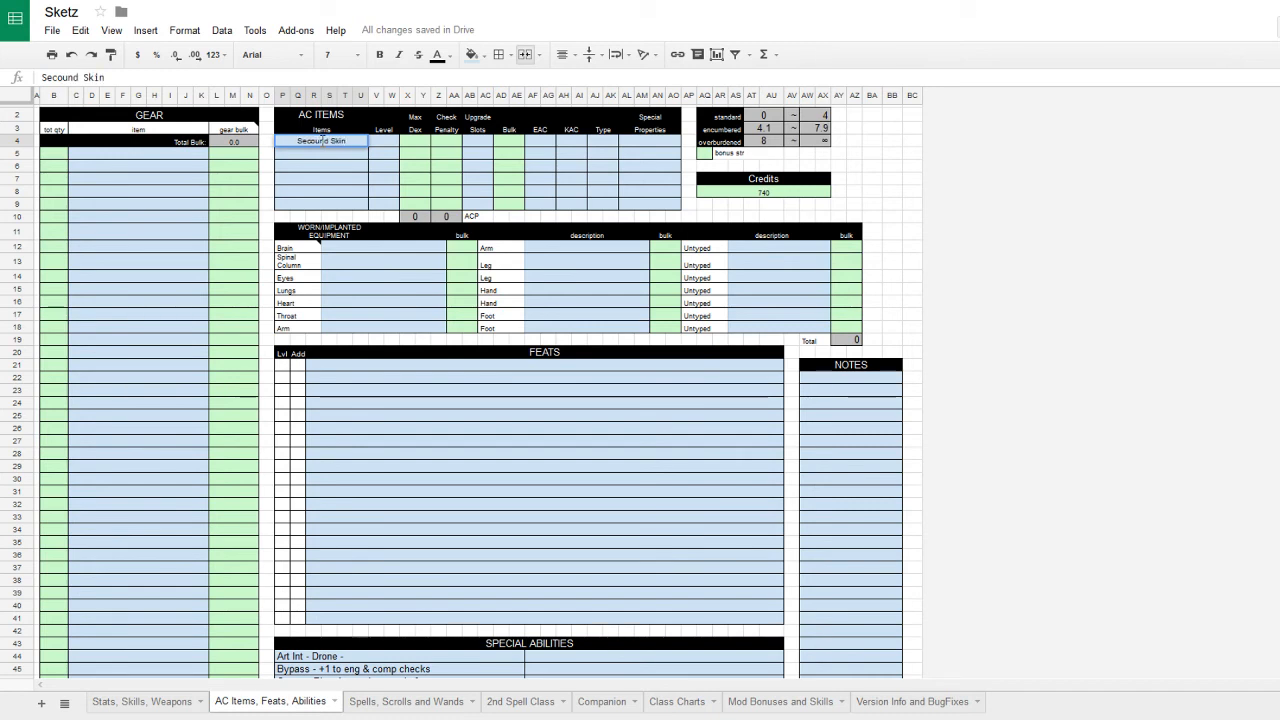
{"action": "left_click", "coordinate": [392, 140]}
{"action": "type", "text": "1"}
- Set the armor's Max Dex to 5, correcting the mistyped 6
{"action": "left_click", "coordinate": [418, 145]}
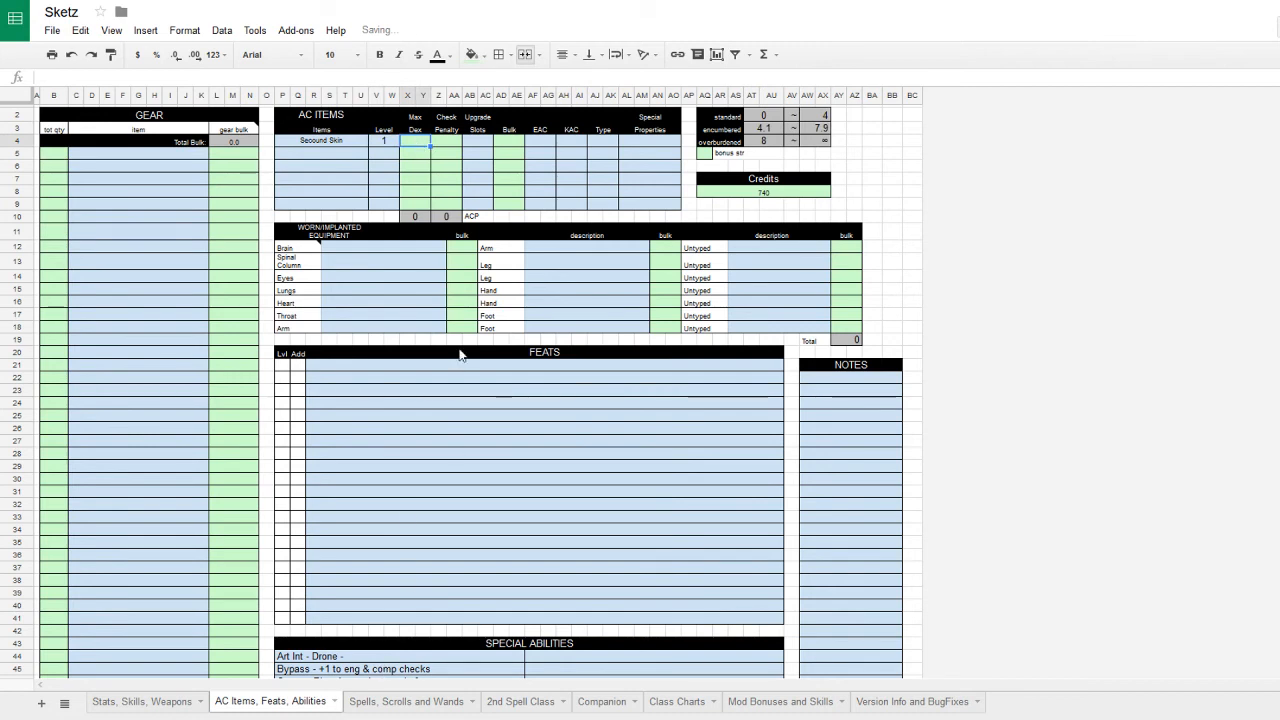
{"action": "type", "text": "6"}
{"action": "key", "text": "Tab"}
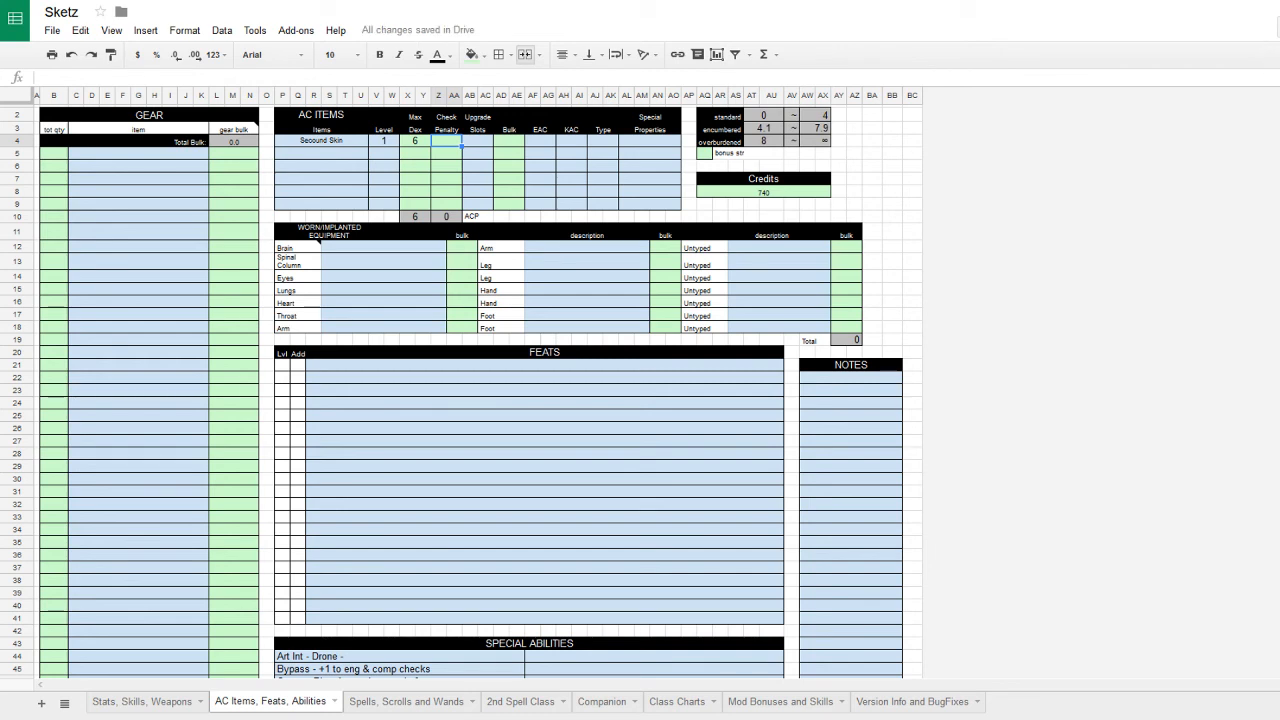
{"action": "left_click", "coordinate": [414, 140]}
{"action": "type", "text": "5"}
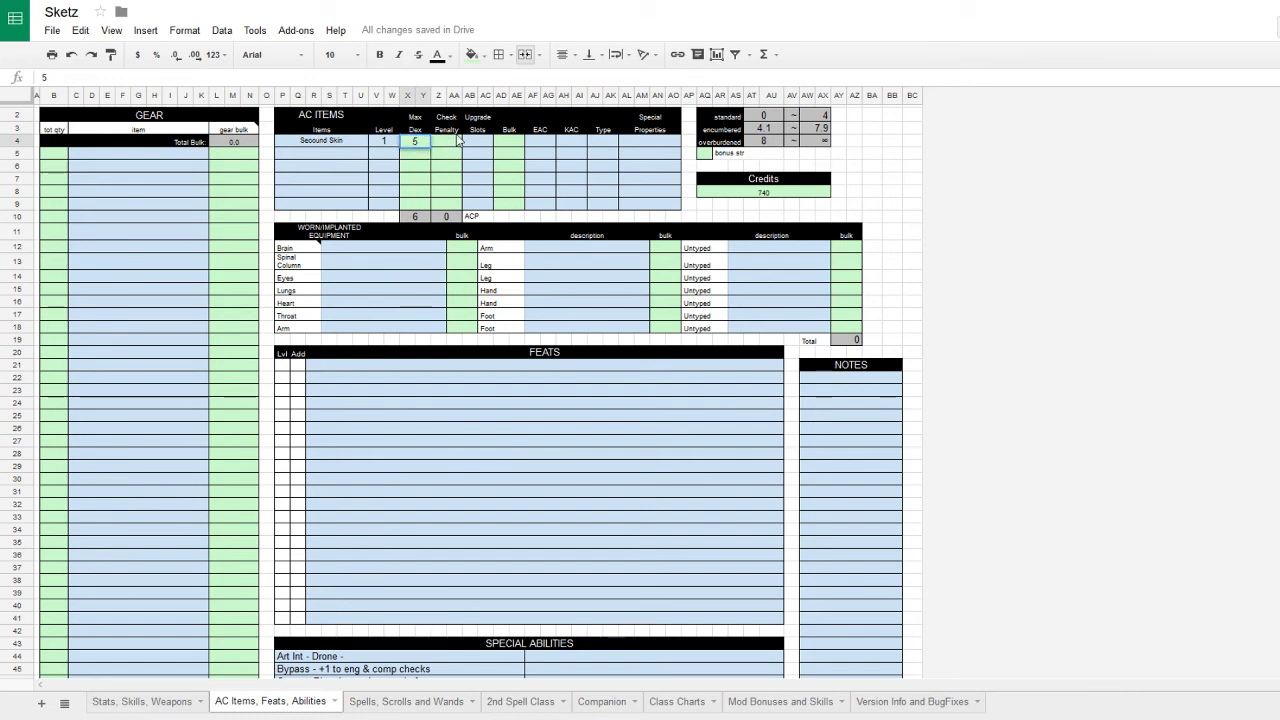
{"action": "key", "text": "Tab"}
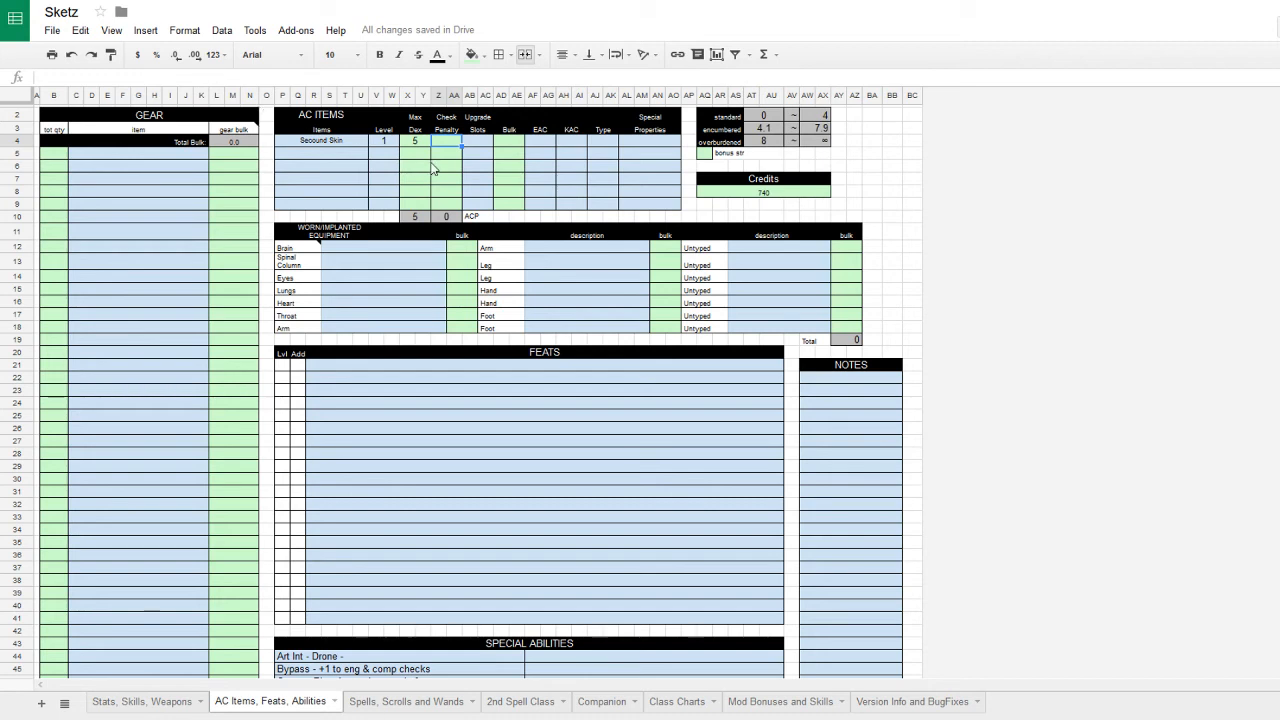
- Leave Check Penalty blank and give the armor EAC 1 and KAC 2
{"action": "type", "text": "+1"}
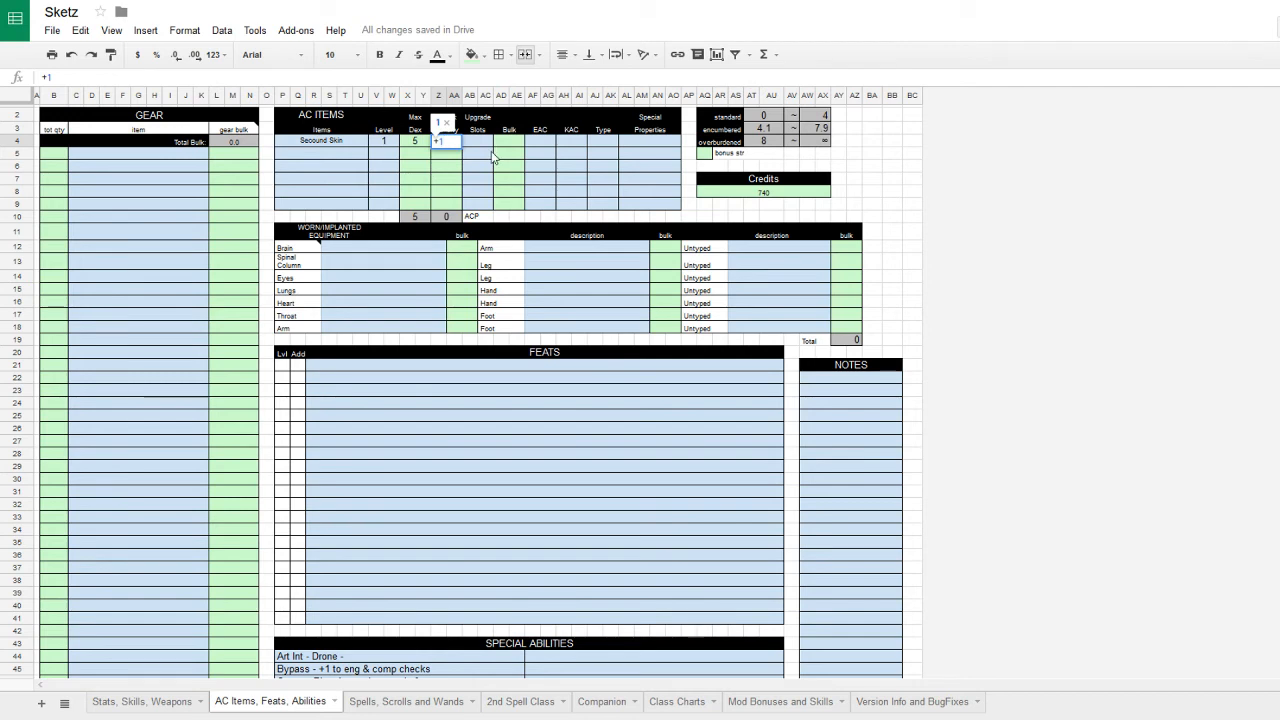
{"action": "key", "text": "Escape"}
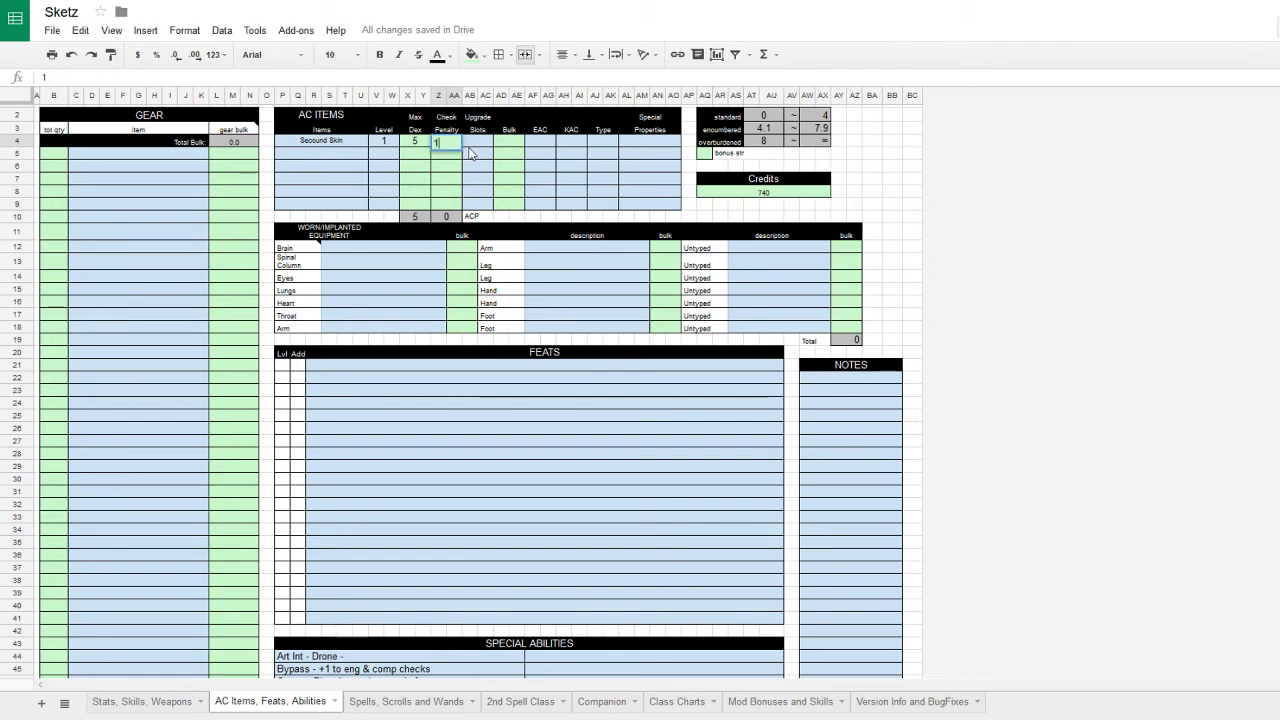
{"action": "key", "text": "BackSpace"}
{"action": "left_click", "coordinate": [480, 147]}
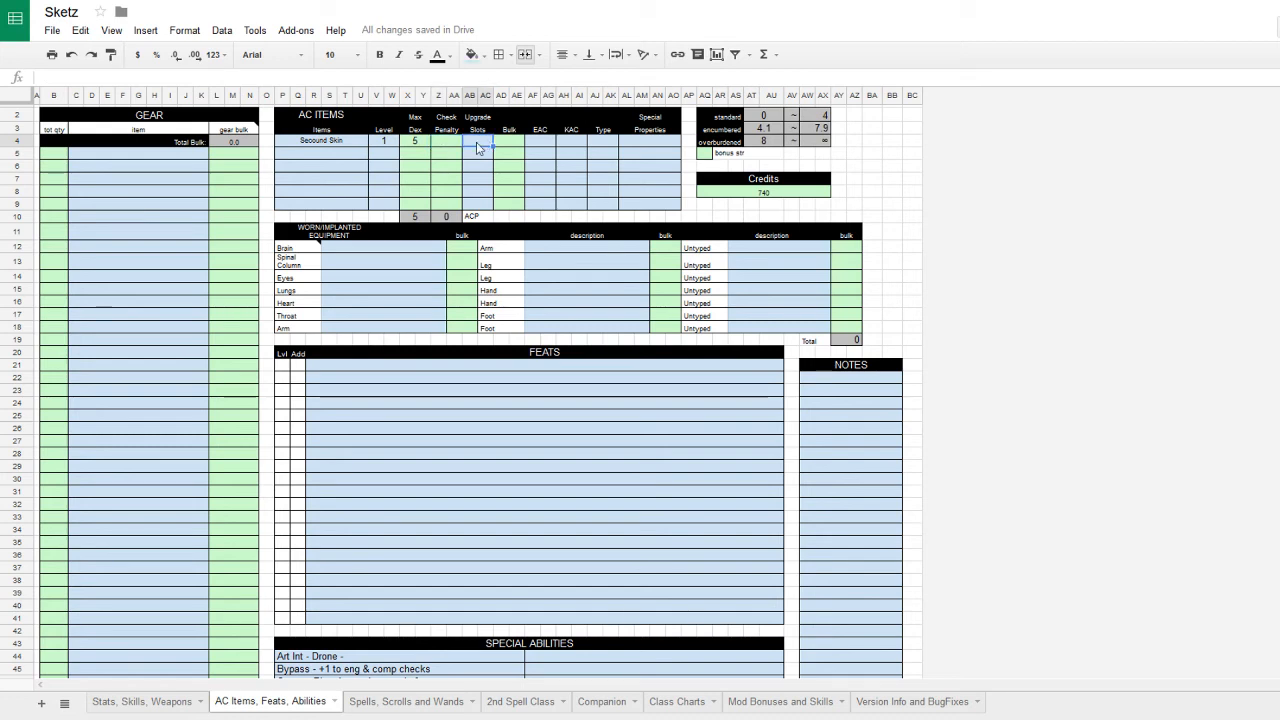
{"action": "left_click", "coordinate": [540, 147]}
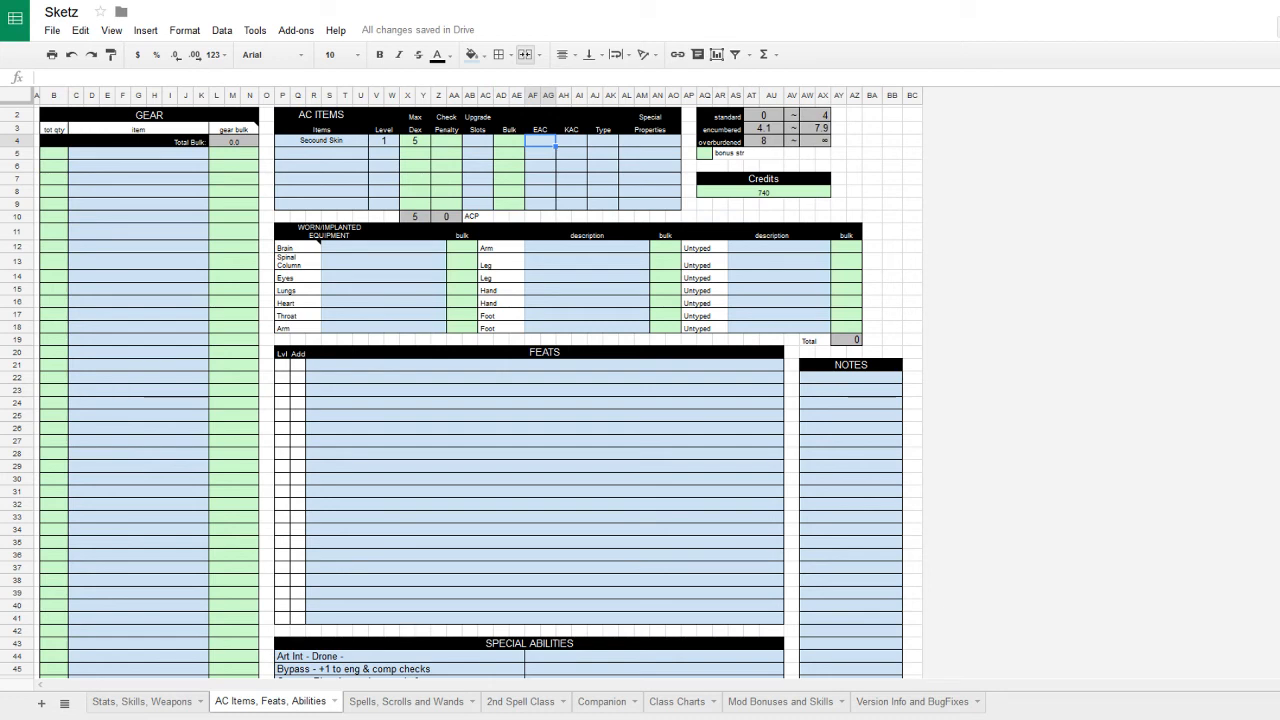
{"action": "type", "text": "1"}
{"action": "key", "text": "Tab"}
{"action": "type", "text": "2"}
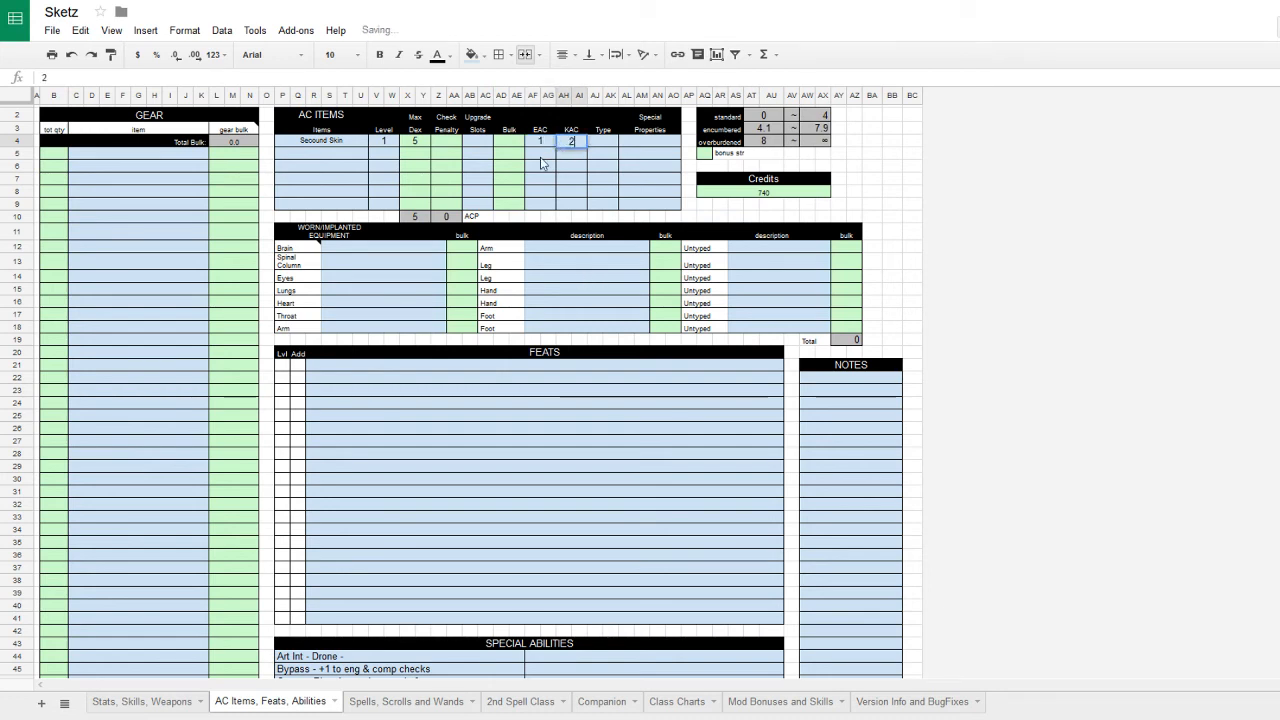
{"action": "key", "text": "Return"}
{"action": "key", "text": "Return"}
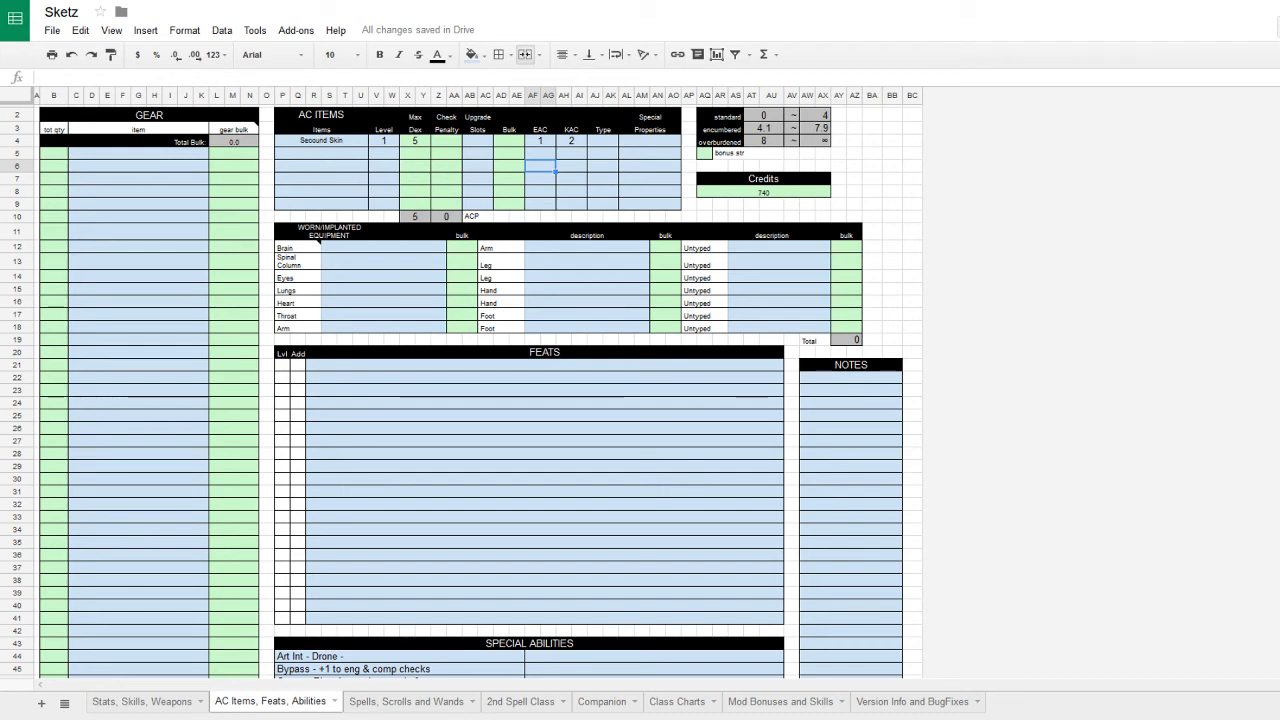
- Reduce the Credits amount to 330
{"action": "left_click", "coordinate": [779, 193]}
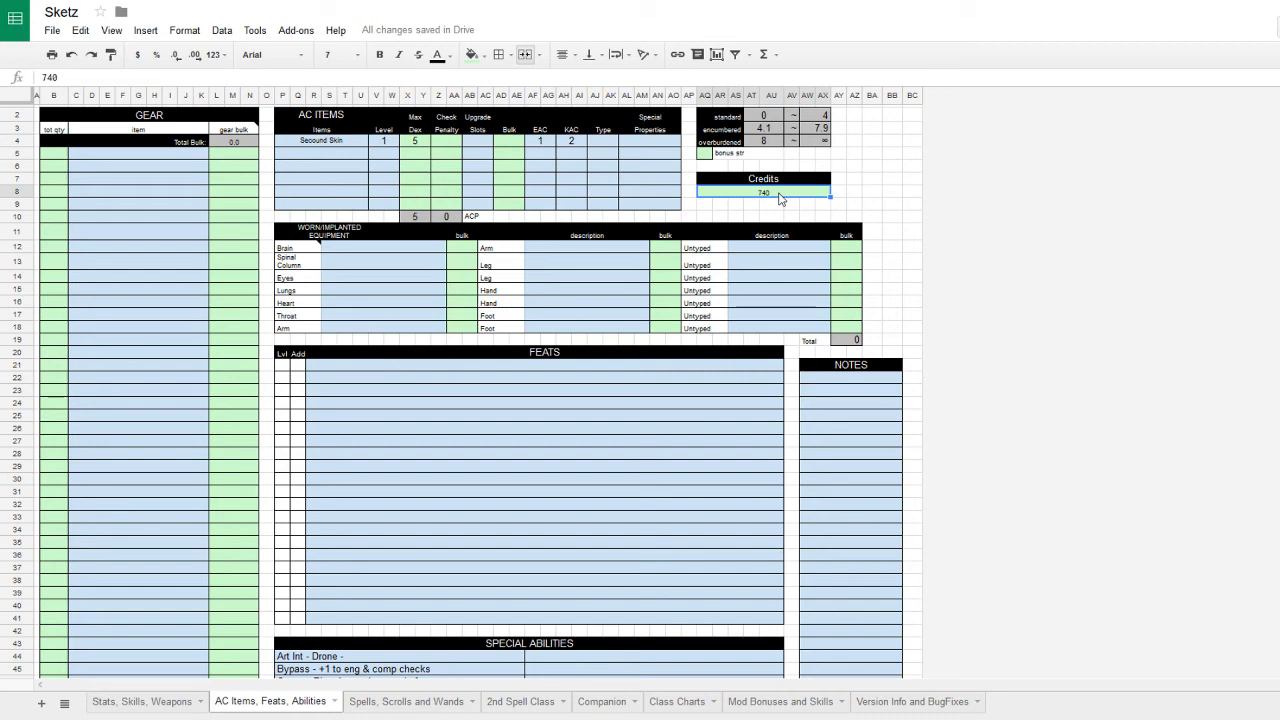
{"action": "type", "text": "330"}
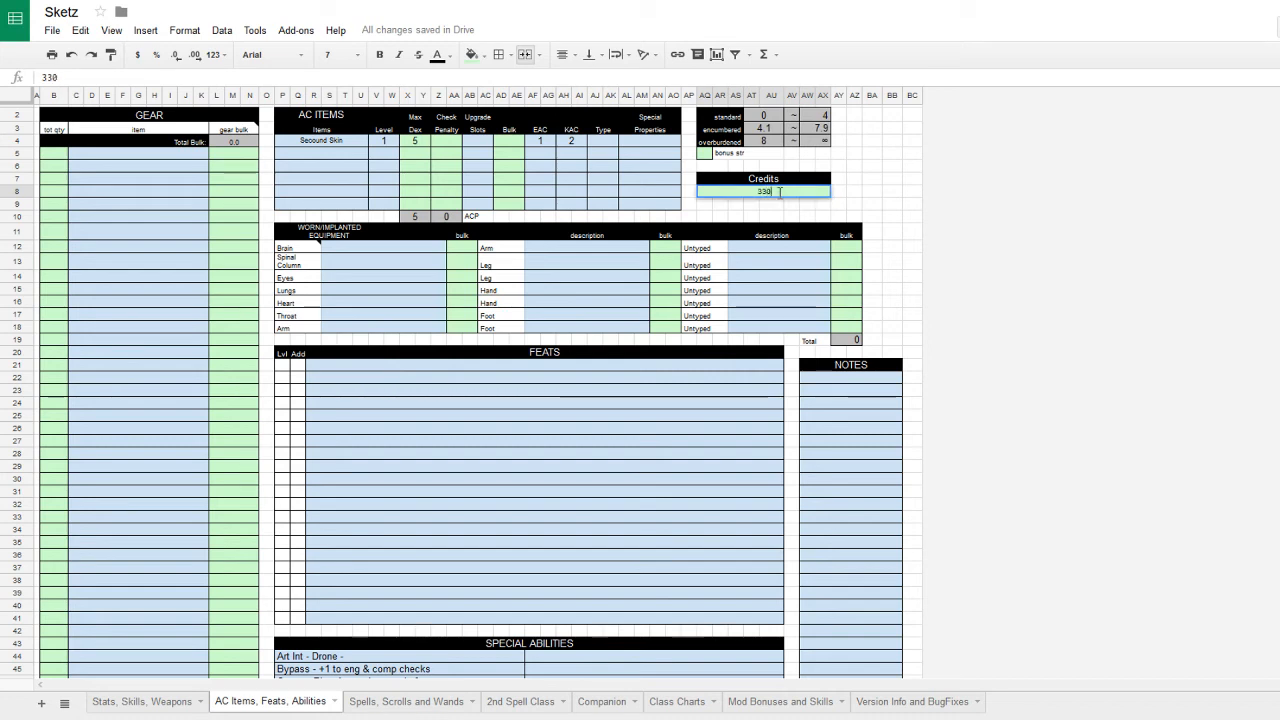
{"action": "left_click", "coordinate": [466, 142]}
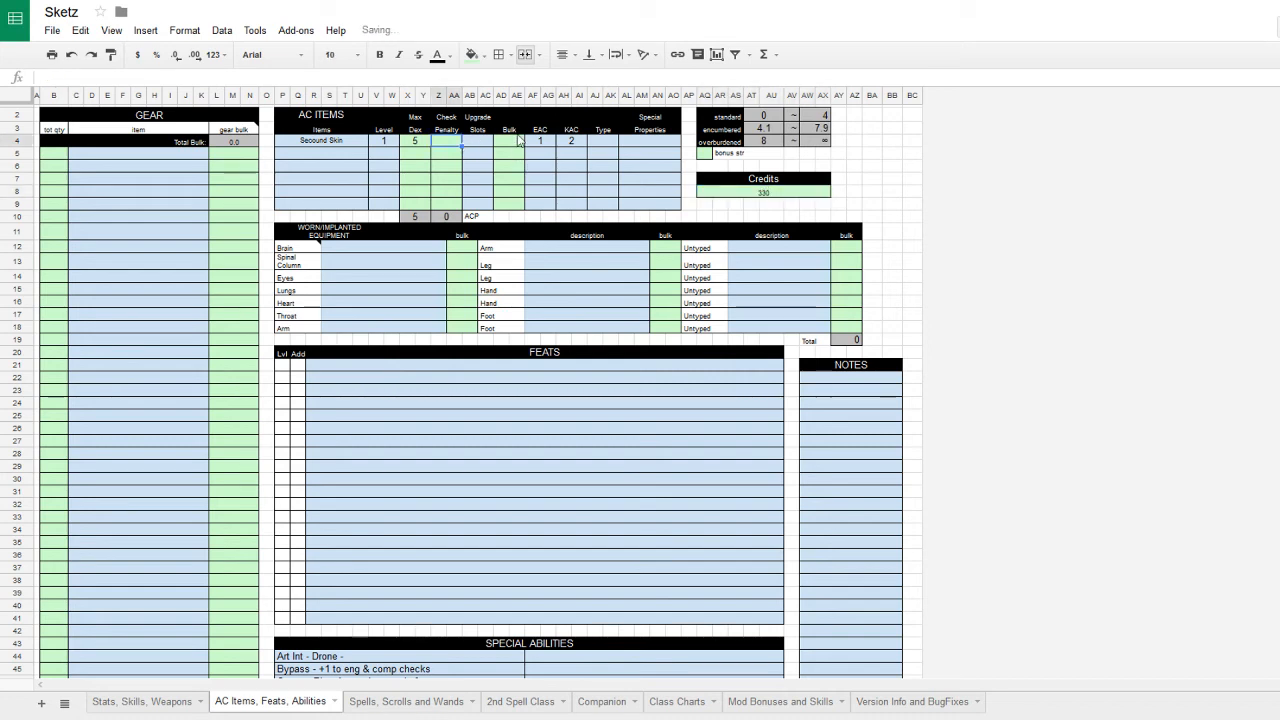
{"action": "left_click", "coordinate": [517, 132]}
{"action": "left_click", "coordinate": [518, 143]}
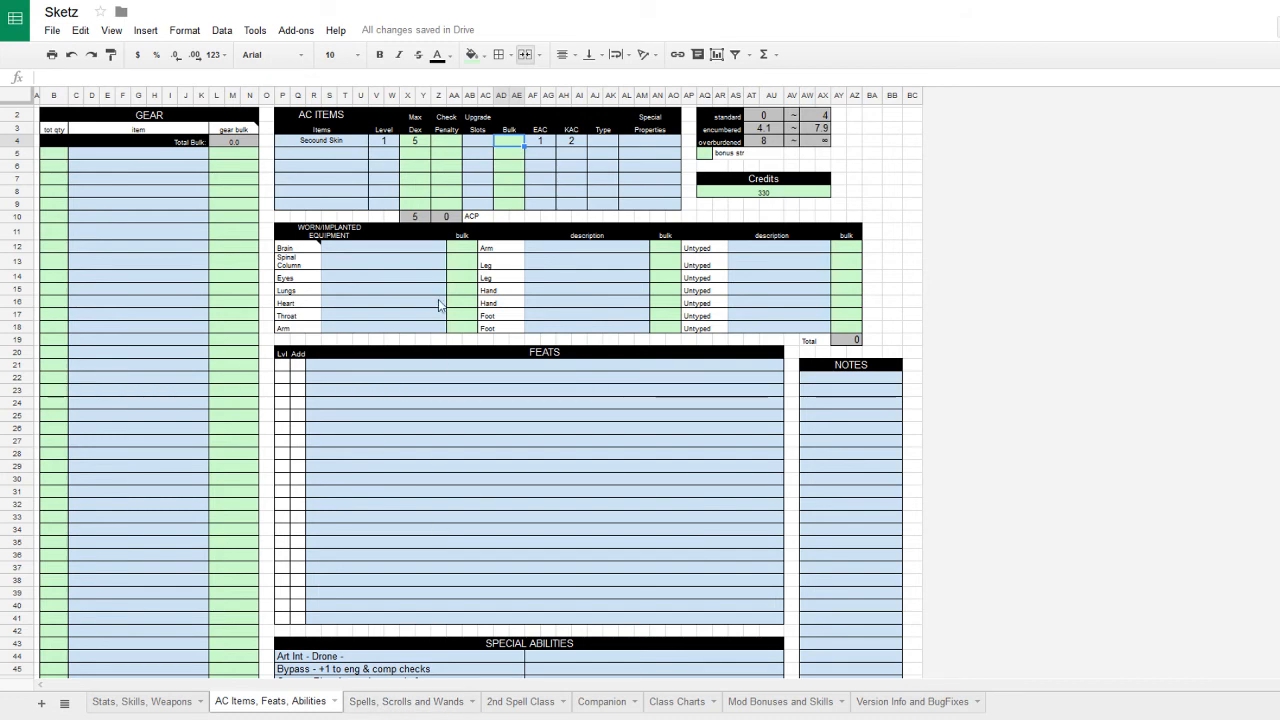
- Give the Secound Skin armor 1 upgrade slot and type light
{"action": "left_click", "coordinate": [481, 144]}
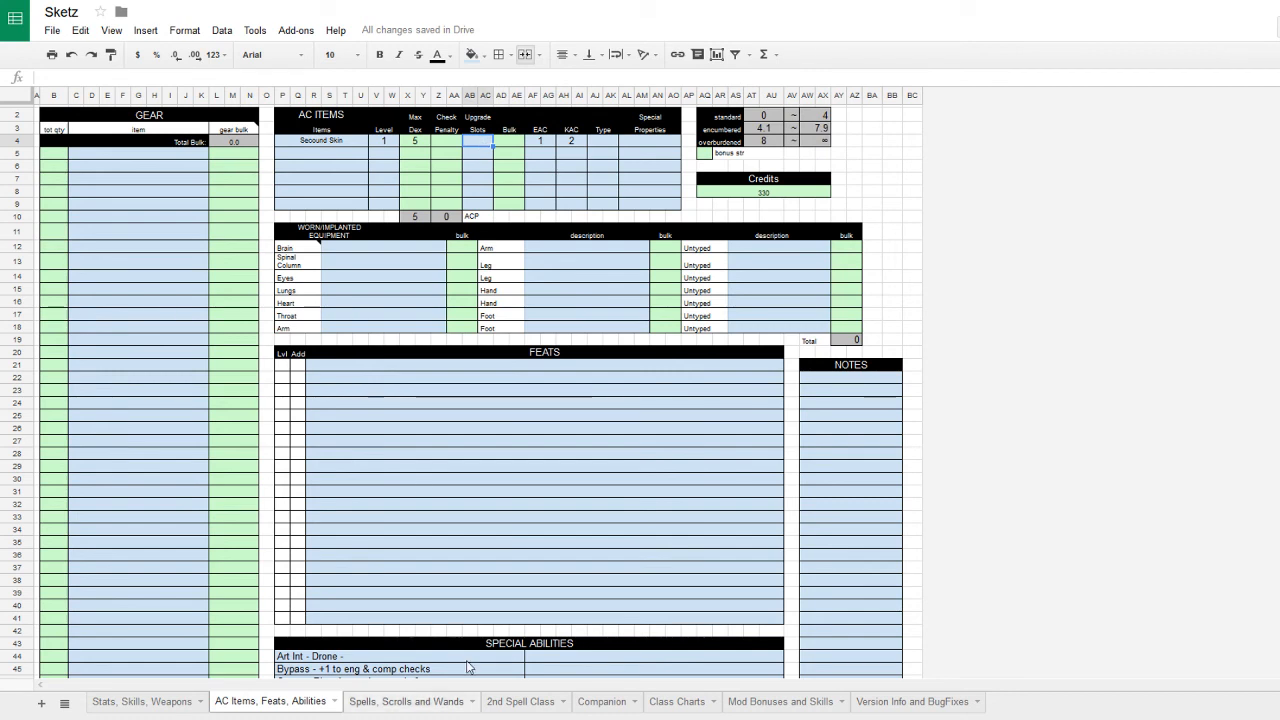
{"action": "type", "text": "1"}
{"action": "left_click", "coordinate": [485, 180]}
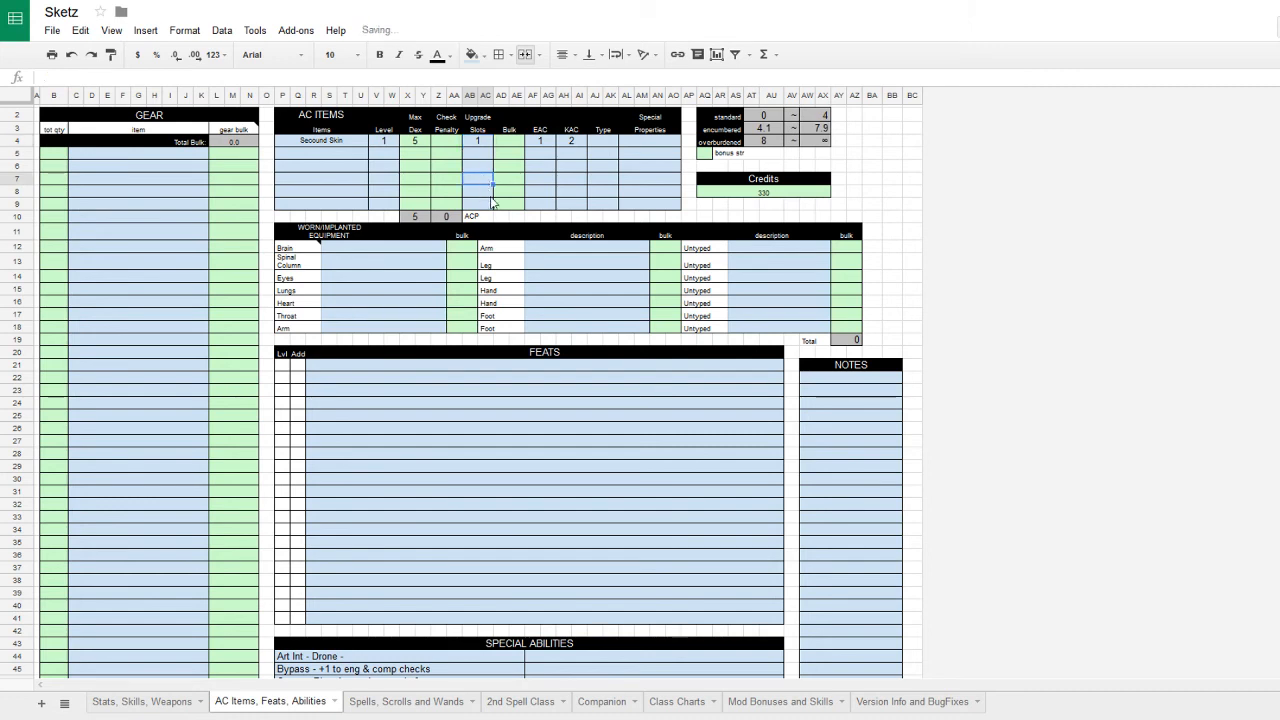
{"action": "left_click", "coordinate": [604, 141]}
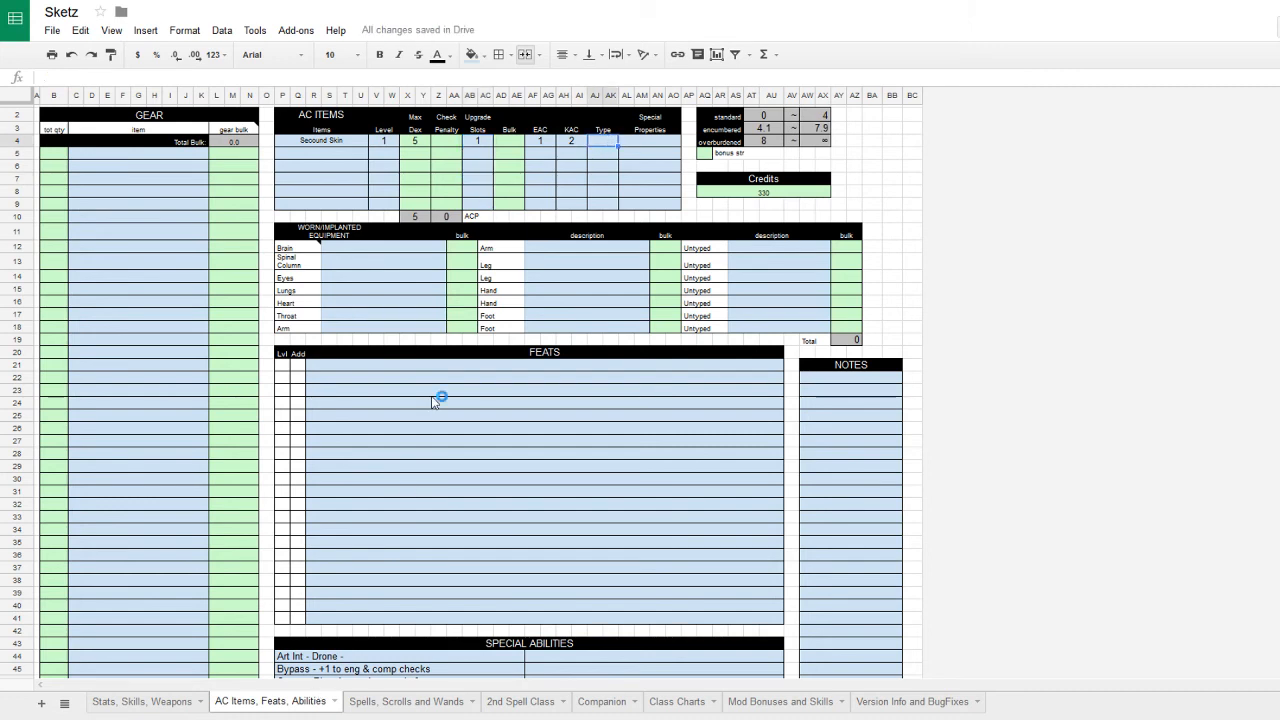
{"action": "type", "text": "light"}
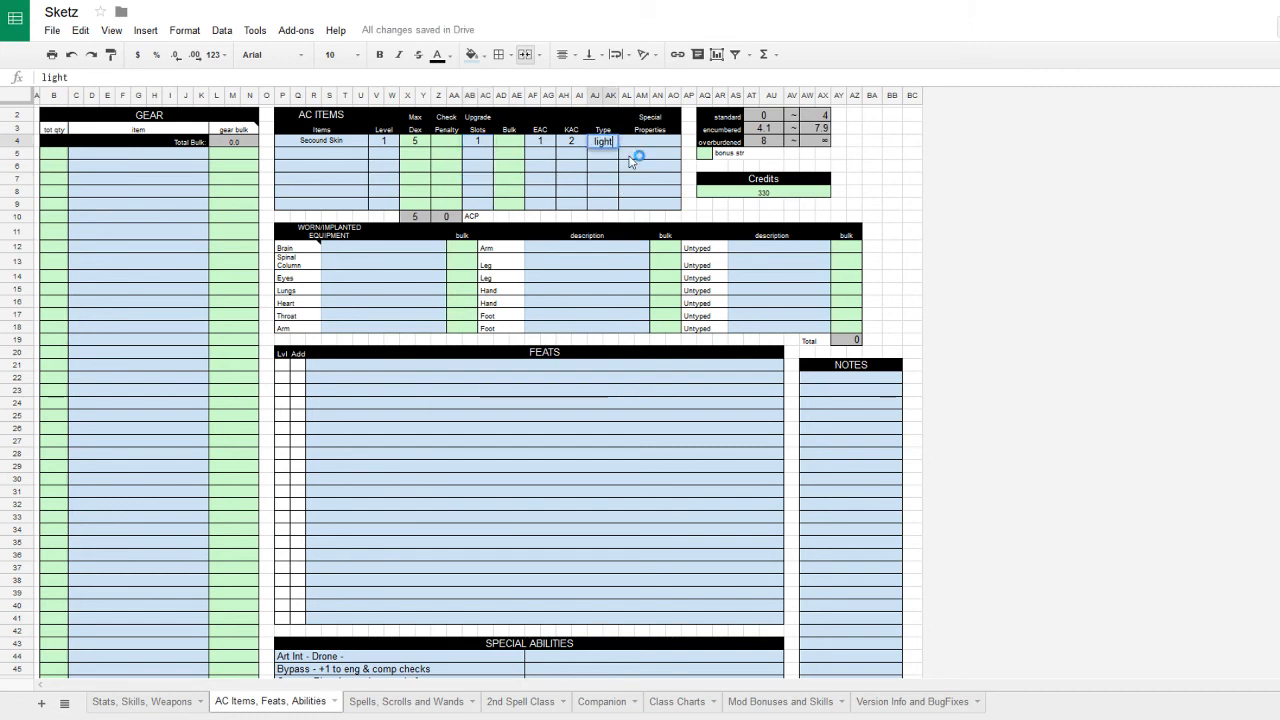
{"action": "key", "text": "Tab"}
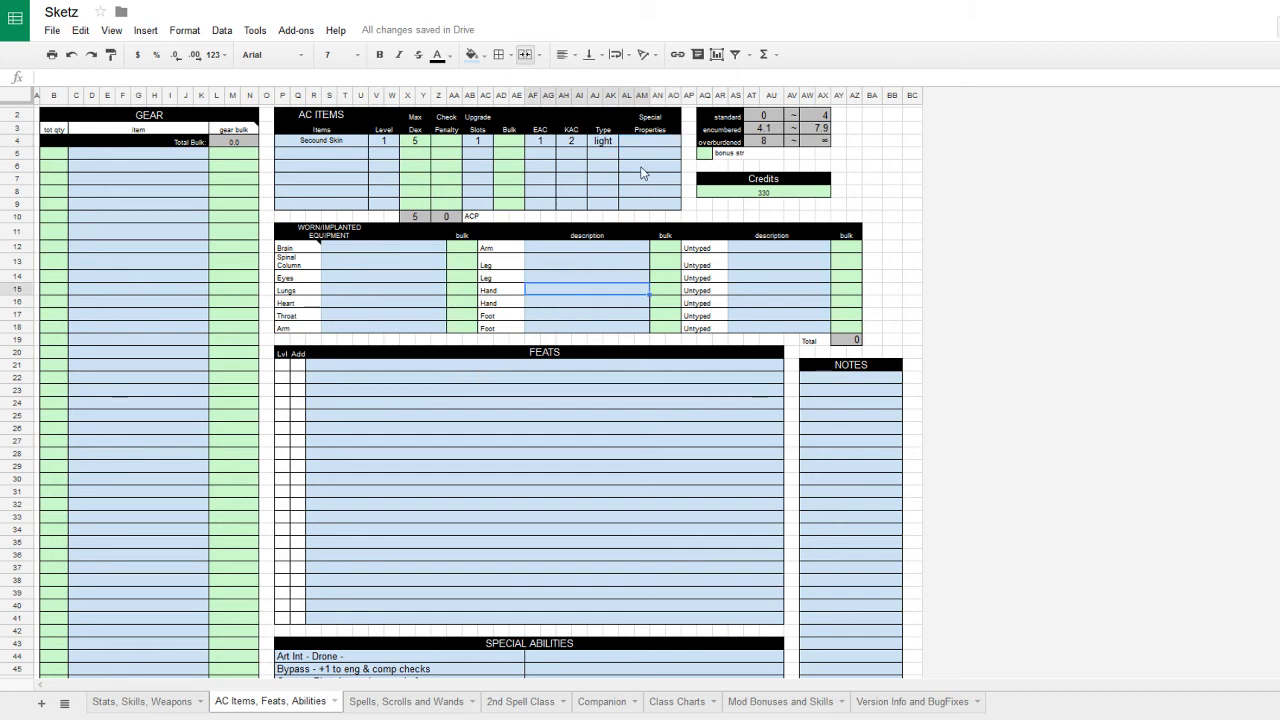
{"action": "left_click", "coordinate": [781, 206]}
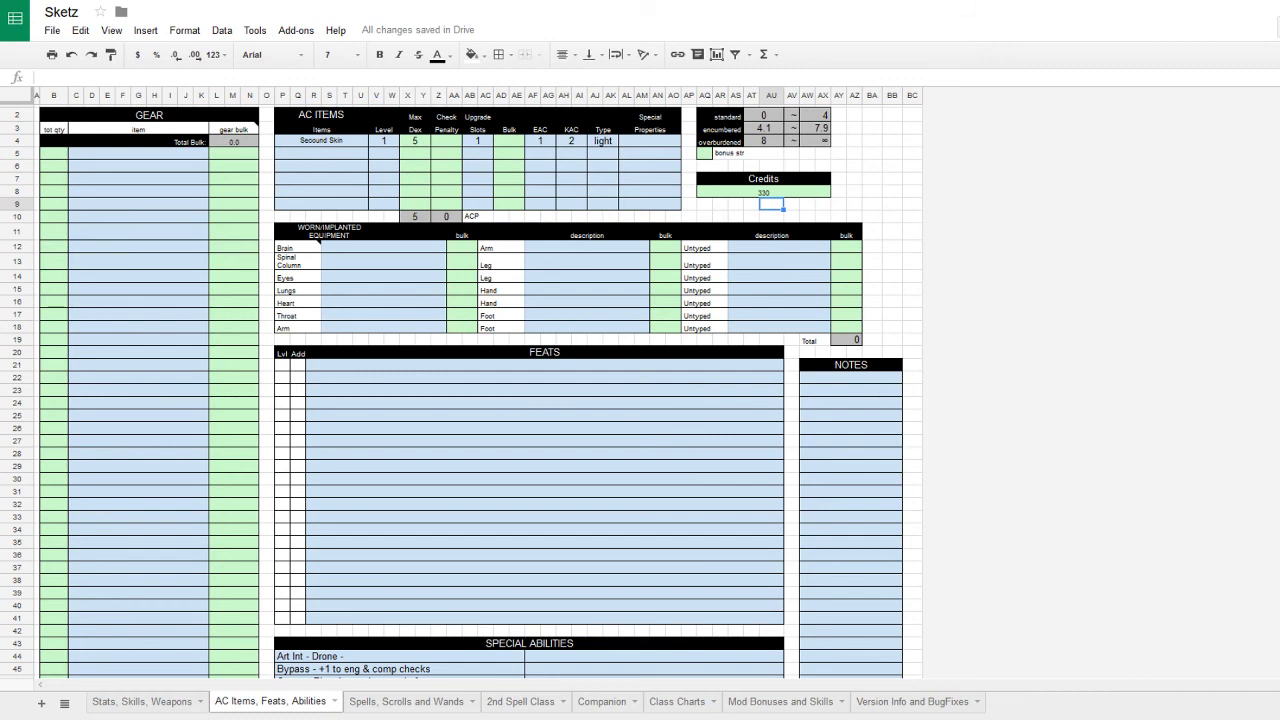
- Append ' - Armour slot' to the row 47 augment note under Special Abilities
{"action": "left_click", "coordinate": [449, 492]}
{"action": "scroll", "coordinate": [449, 492], "scroll_direction": "down", "scroll_amount": 1}
{"action": "scroll", "coordinate": [449, 492], "scroll_direction": "down", "scroll_amount": 3}
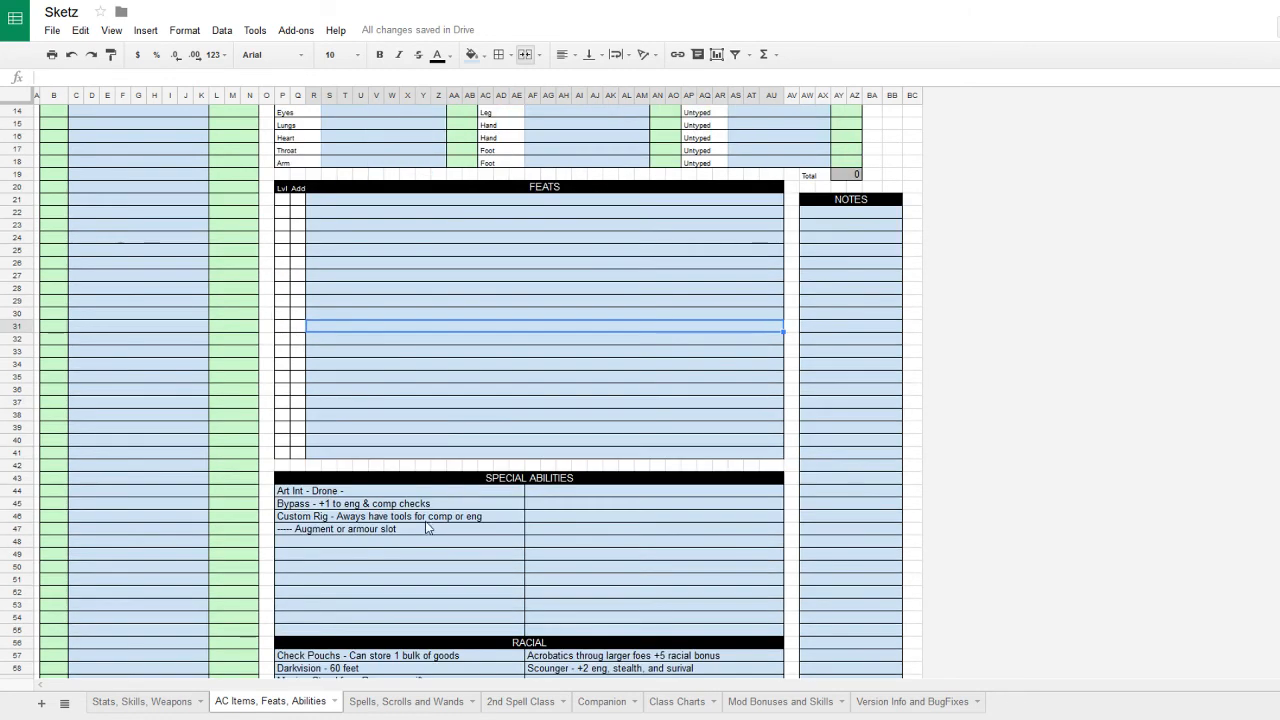
{"action": "double_click", "coordinate": [413, 530]}
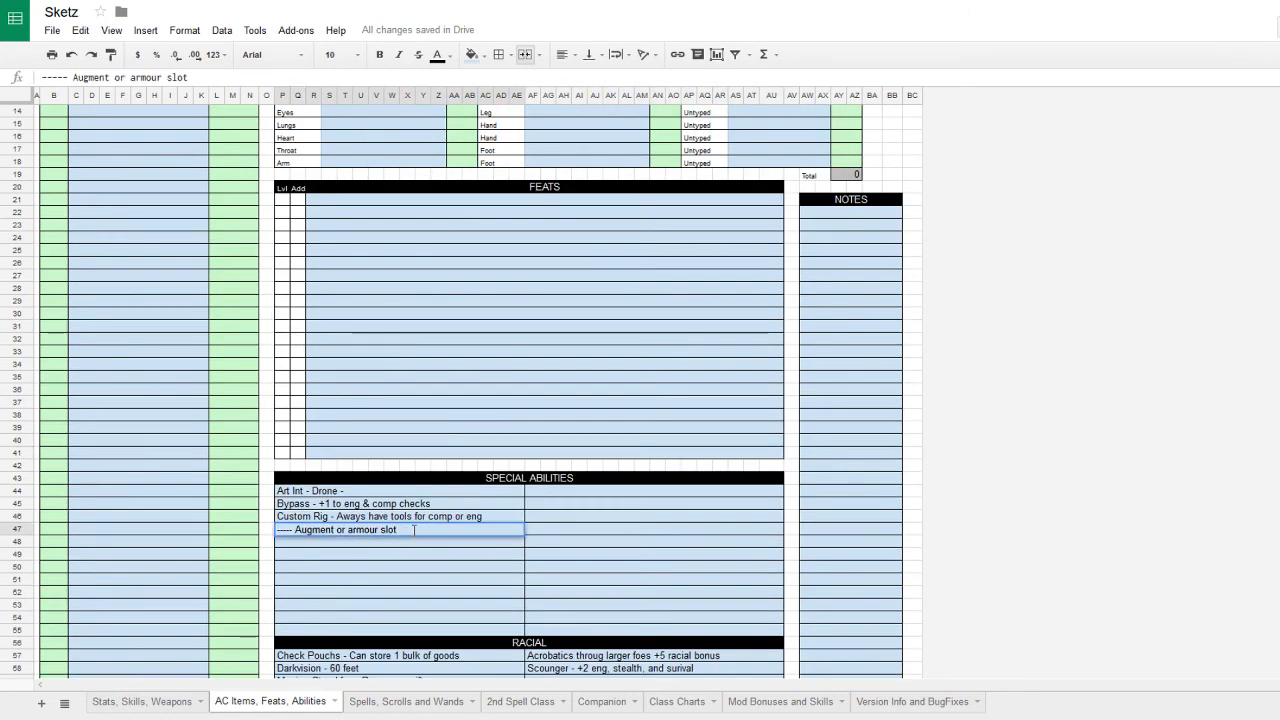
{"action": "type", "text": "- Armour slo"}
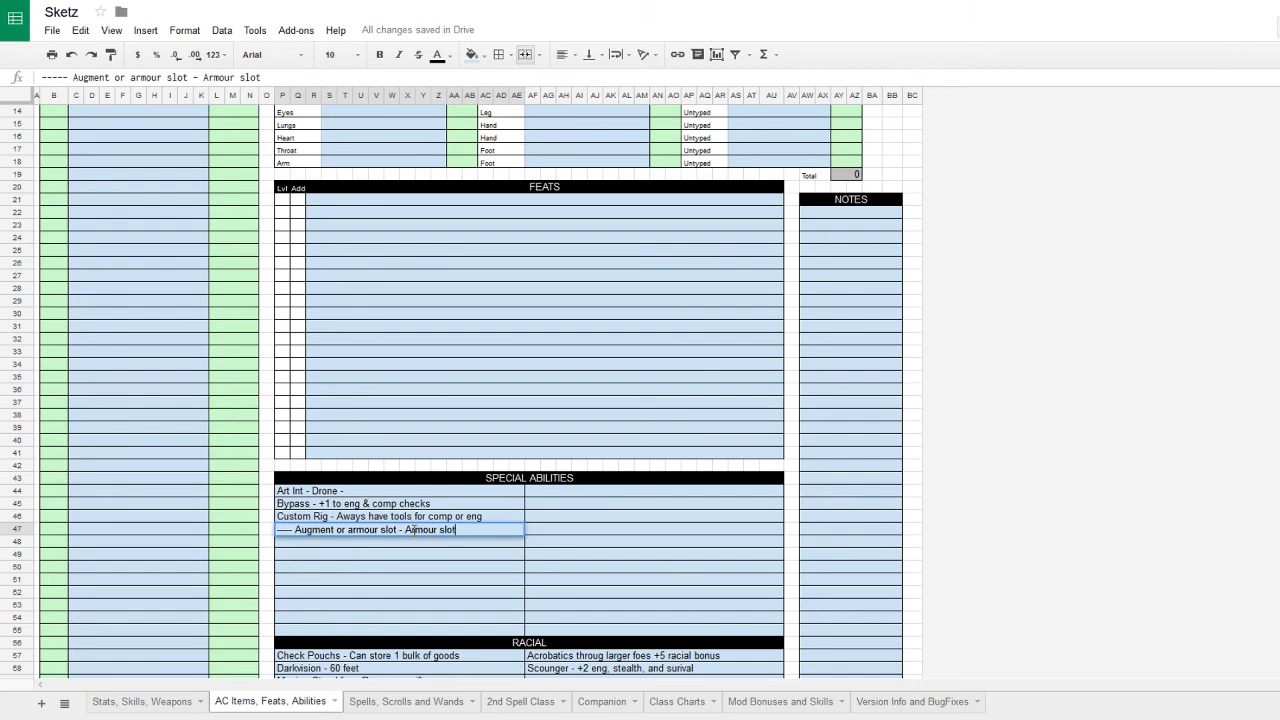
{"action": "type", "text": "t"}
{"action": "key", "text": "Return"}
{"action": "scroll", "coordinate": [420, 549], "scroll_direction": "up", "scroll_amount": 4}
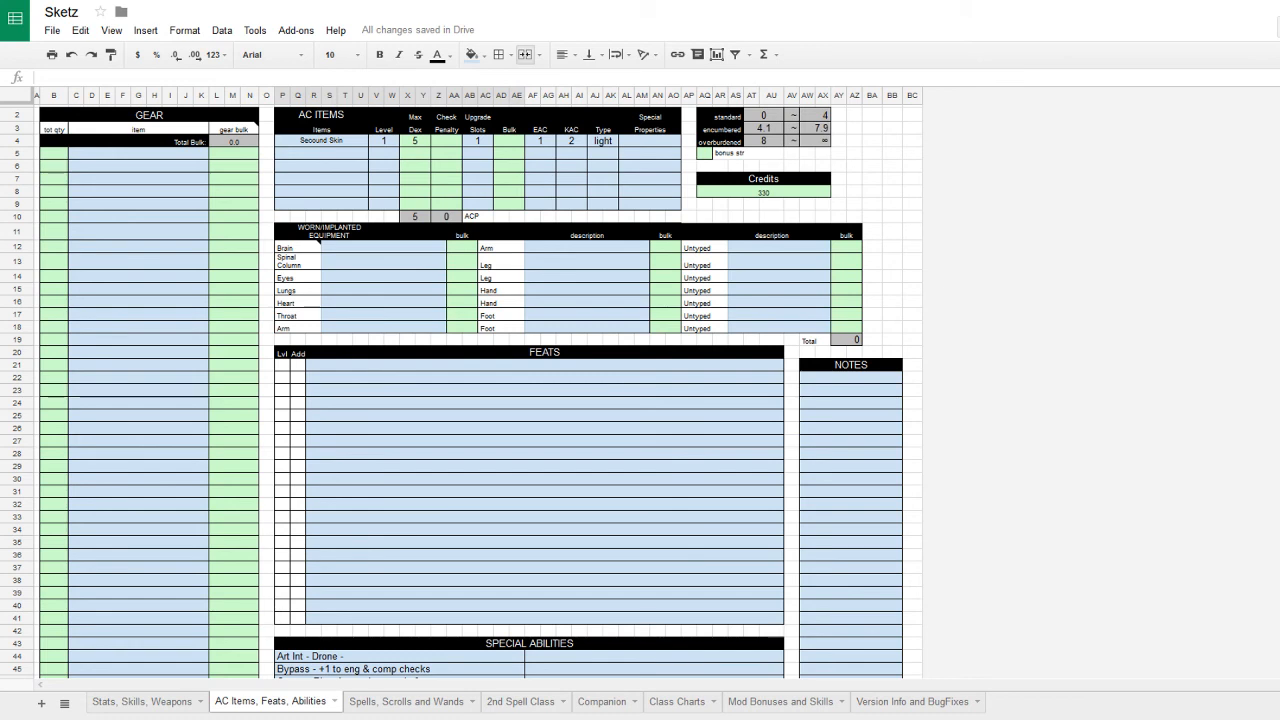
- Check the Second Skin armor's special properties field
{"action": "left_click", "coordinate": [448, 153]}
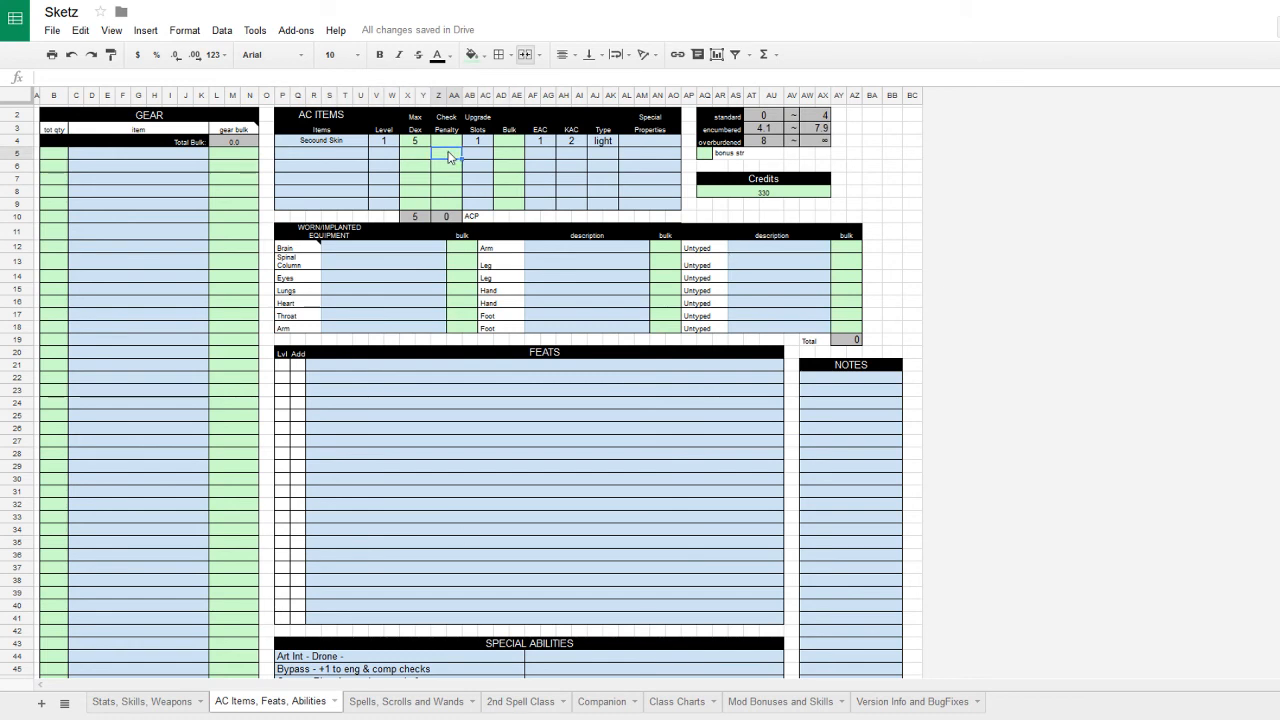
{"action": "left_click", "coordinate": [363, 157]}
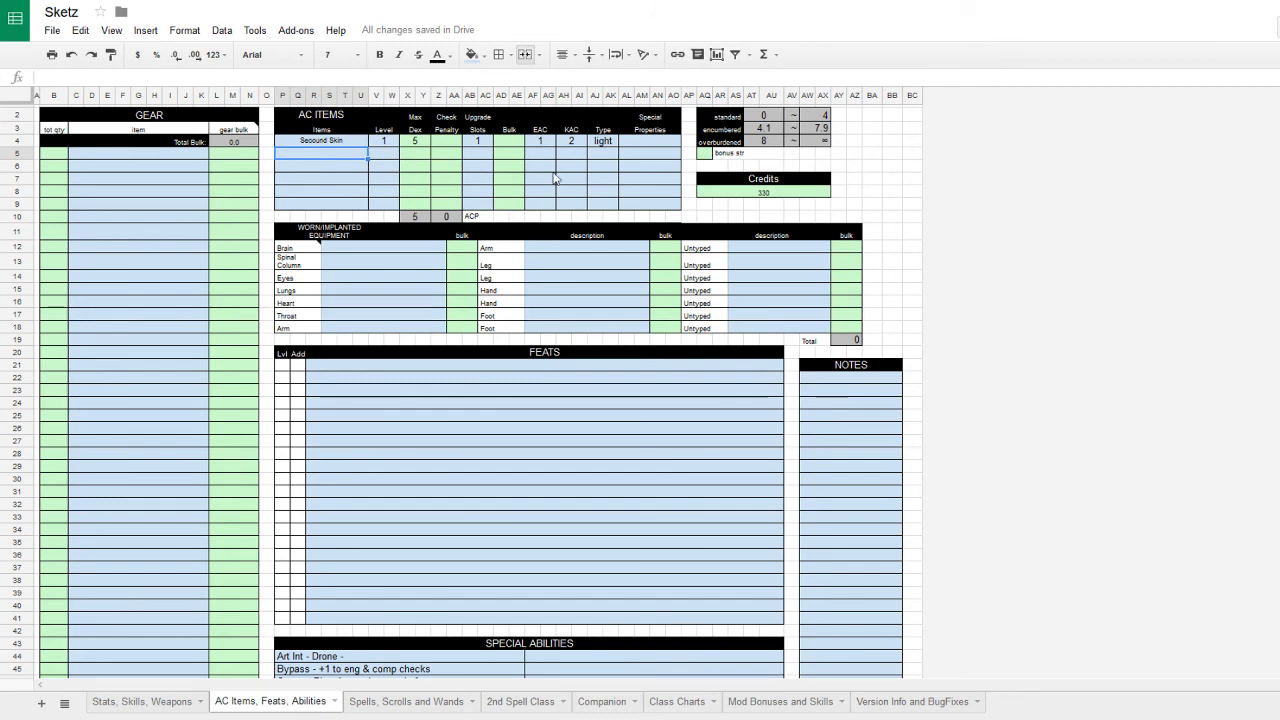
{"action": "left_click", "coordinate": [657, 145]}
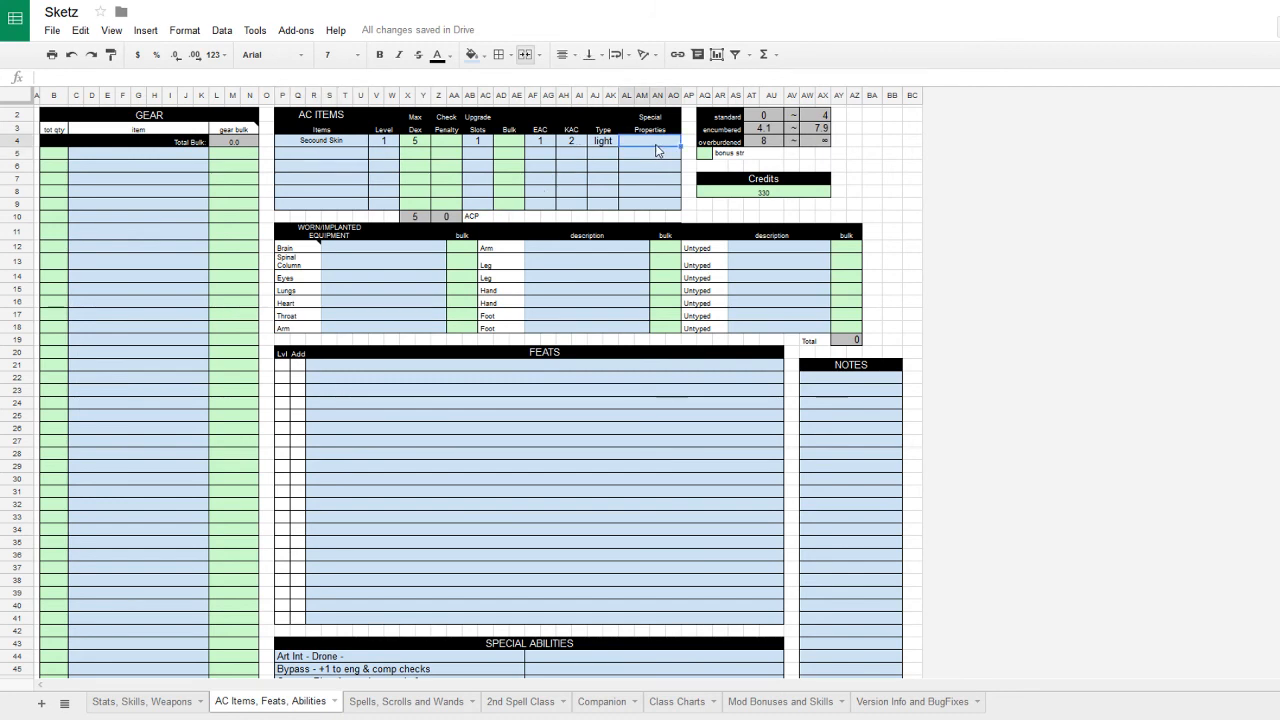
{"action": "left_click", "coordinate": [590, 250]}
- Replace 'Armour slot' with 'Hideawy arm' in the row 47 augment note
{"action": "scroll", "coordinate": [630, 265], "scroll_direction": "down", "scroll_amount": 2}
{"action": "scroll", "coordinate": [630, 266], "scroll_direction": "down", "scroll_amount": 1}
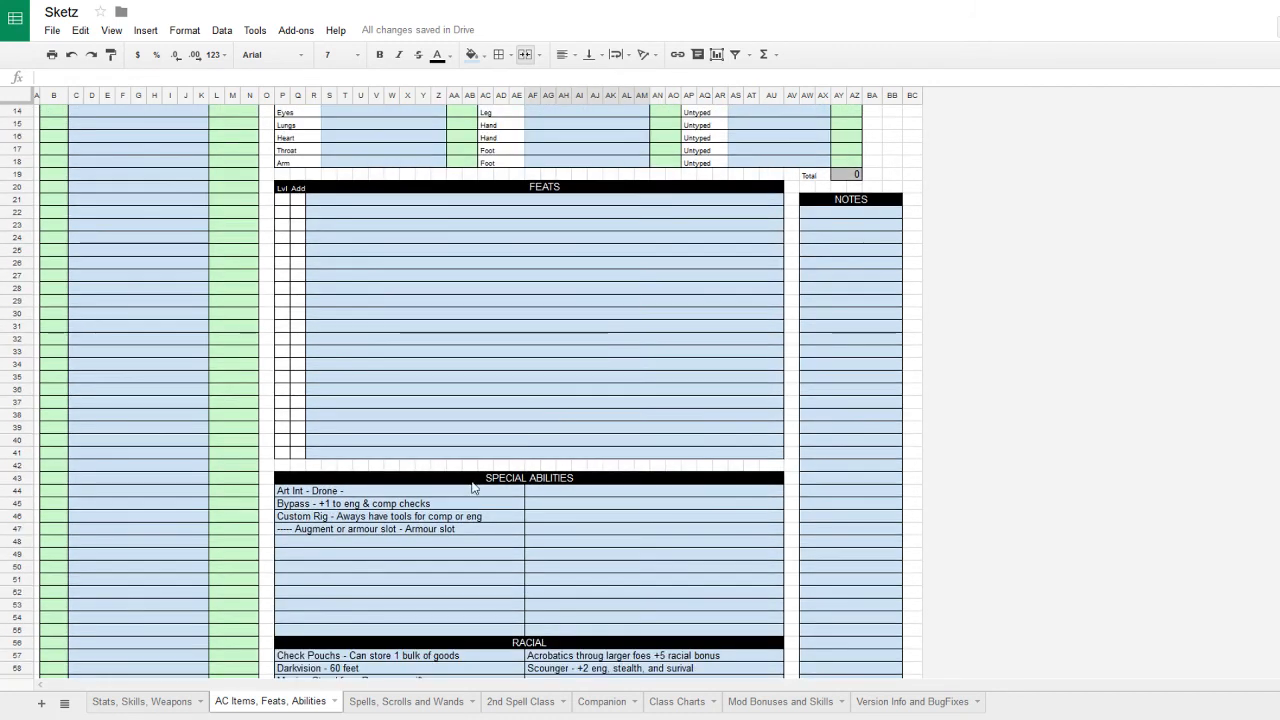
{"action": "double_click", "coordinate": [434, 531]}
{"action": "left_click_drag", "start_coordinate": [458, 530], "coordinate": [405, 530]}
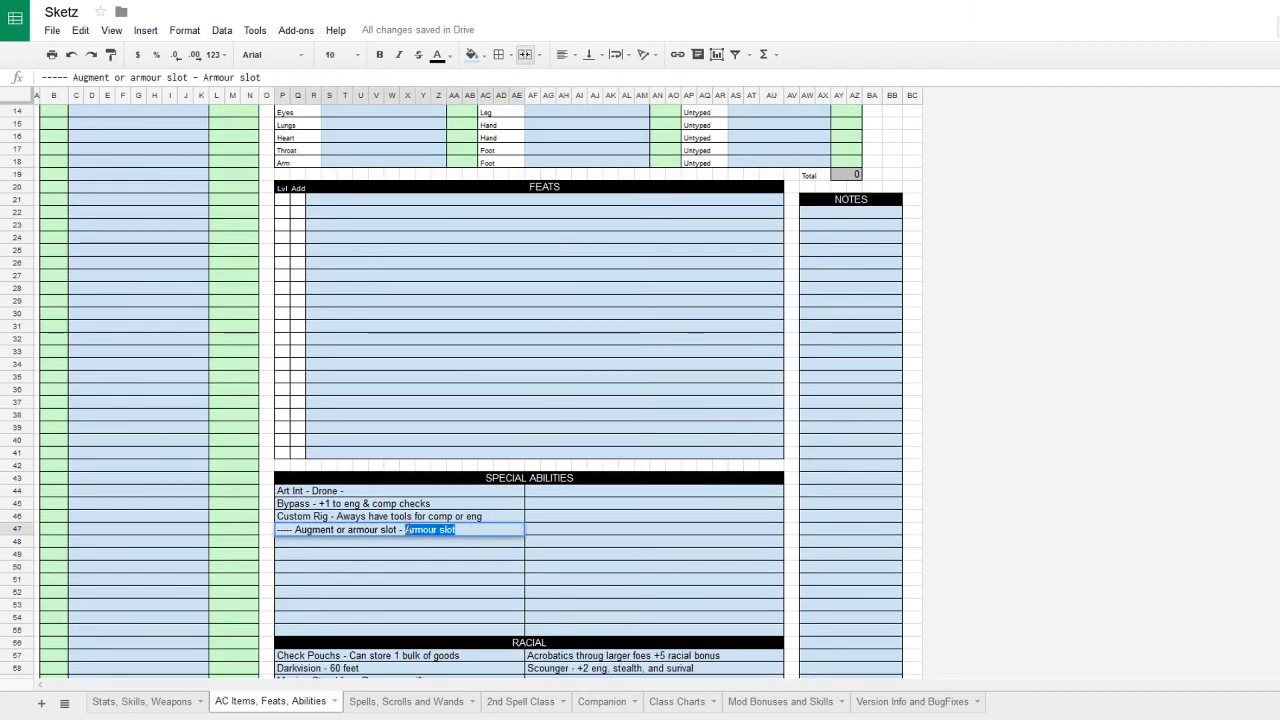
{"action": "type", "text": "Hid"}
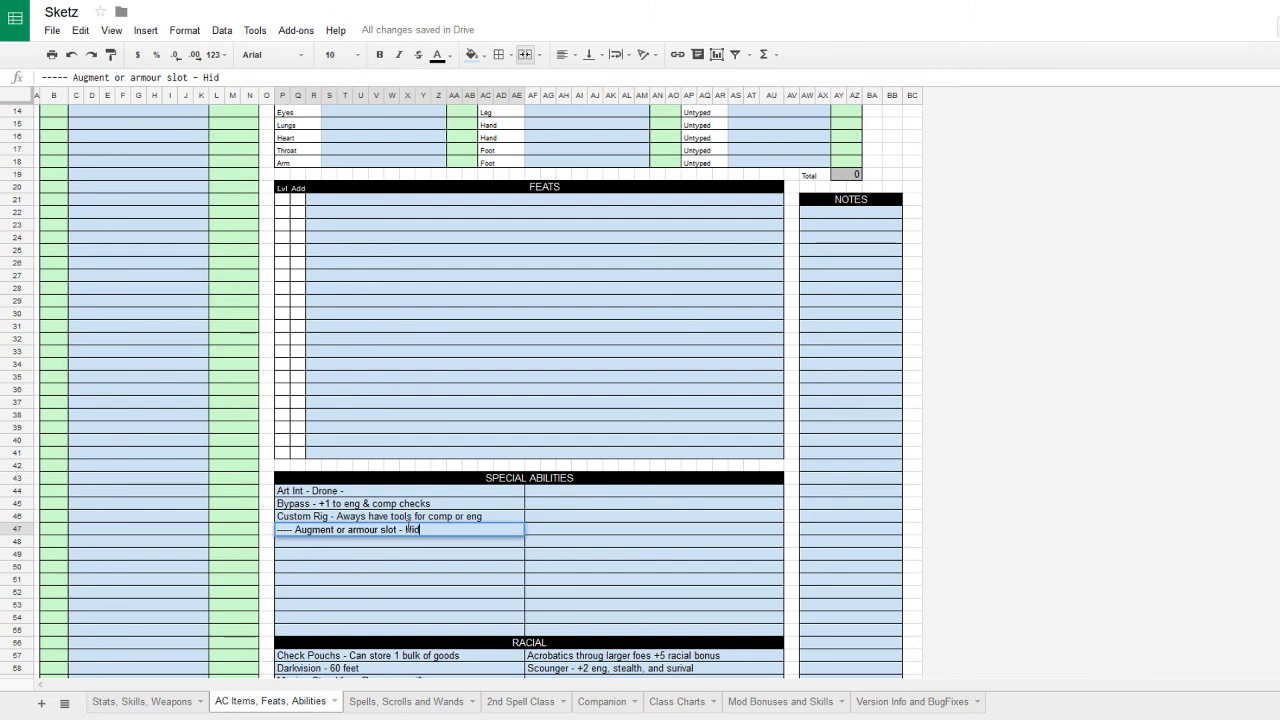
{"action": "type", "text": "eawy arm"}
{"action": "left_click", "coordinate": [538, 340]}
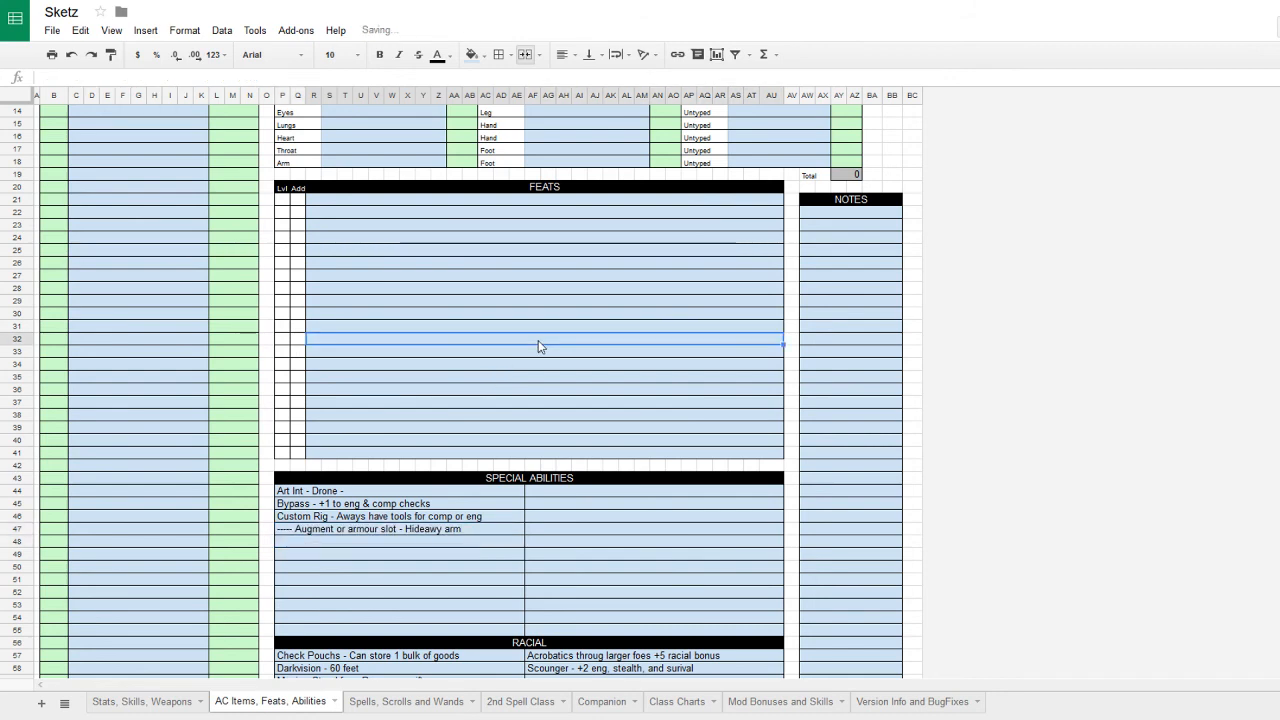
{"action": "scroll", "coordinate": [538, 340], "scroll_direction": "up", "scroll_amount": 4}
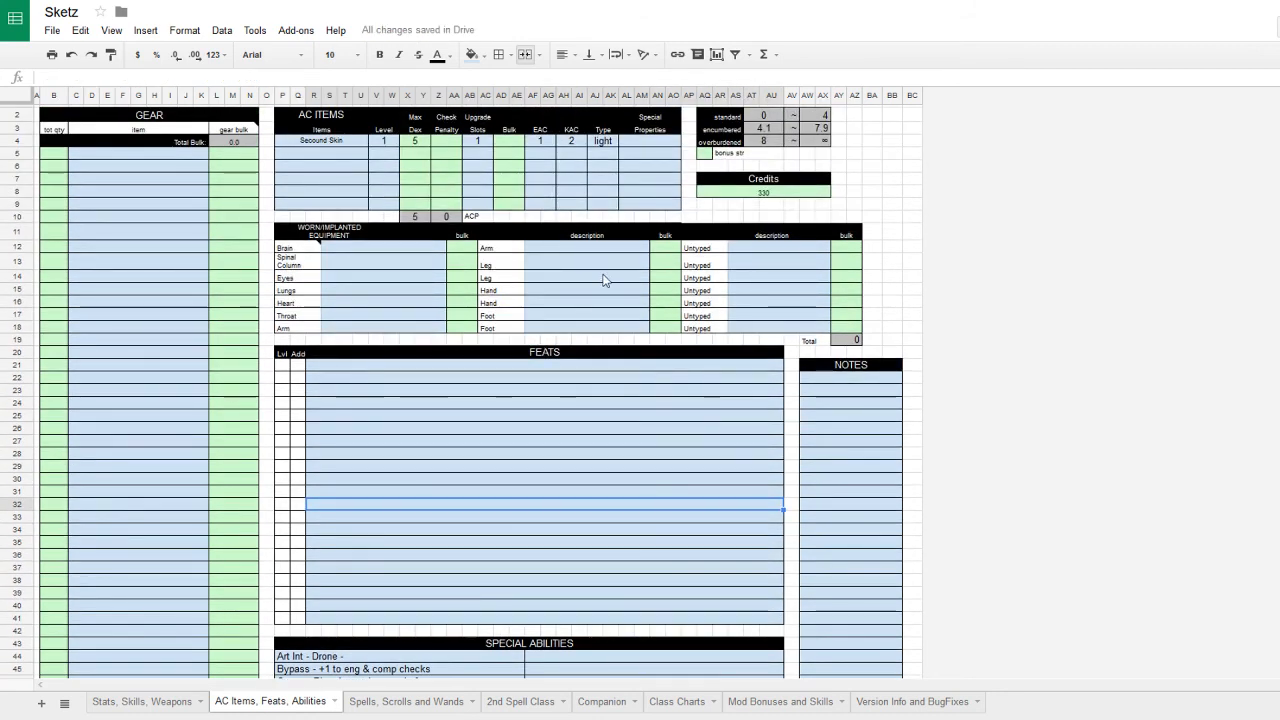
- Enter 'Hideaway Arm - Rig' in the Arm implant slot of Worn/Implanted Equipment
{"action": "left_click", "coordinate": [585, 249]}
{"action": "left_click", "coordinate": [346, 330]}
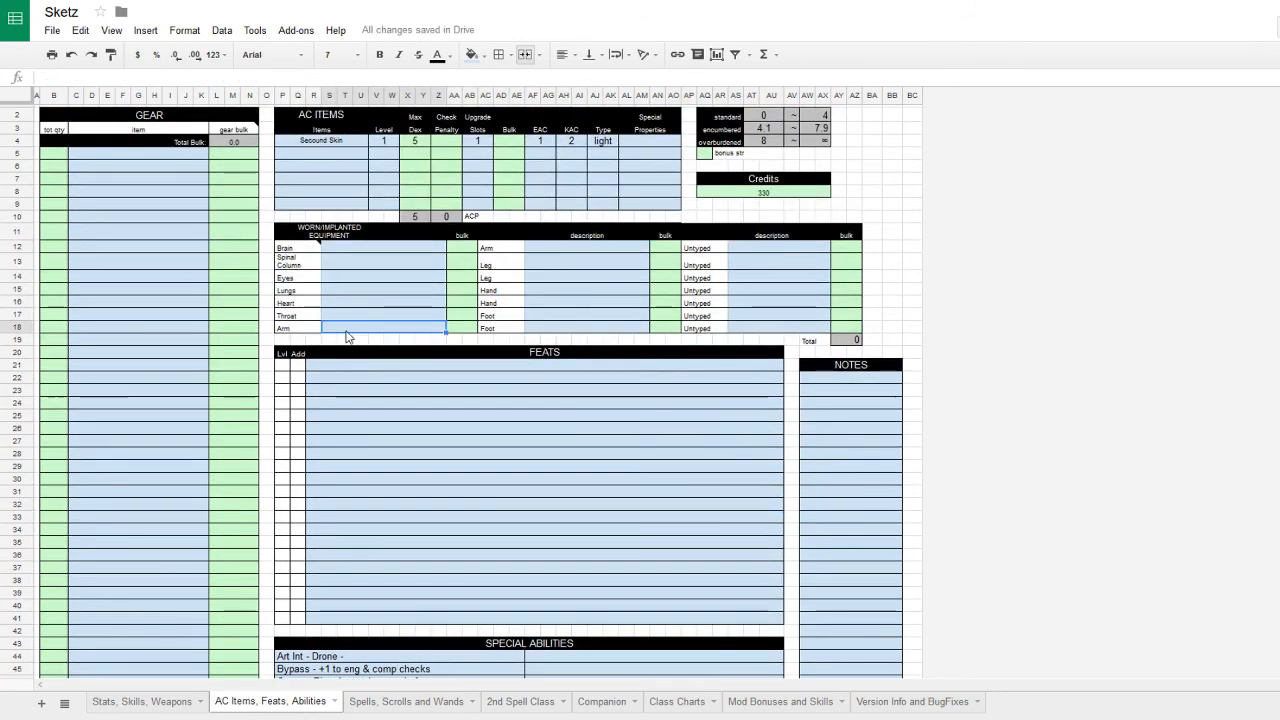
{"action": "type", "text": "Hidea"}
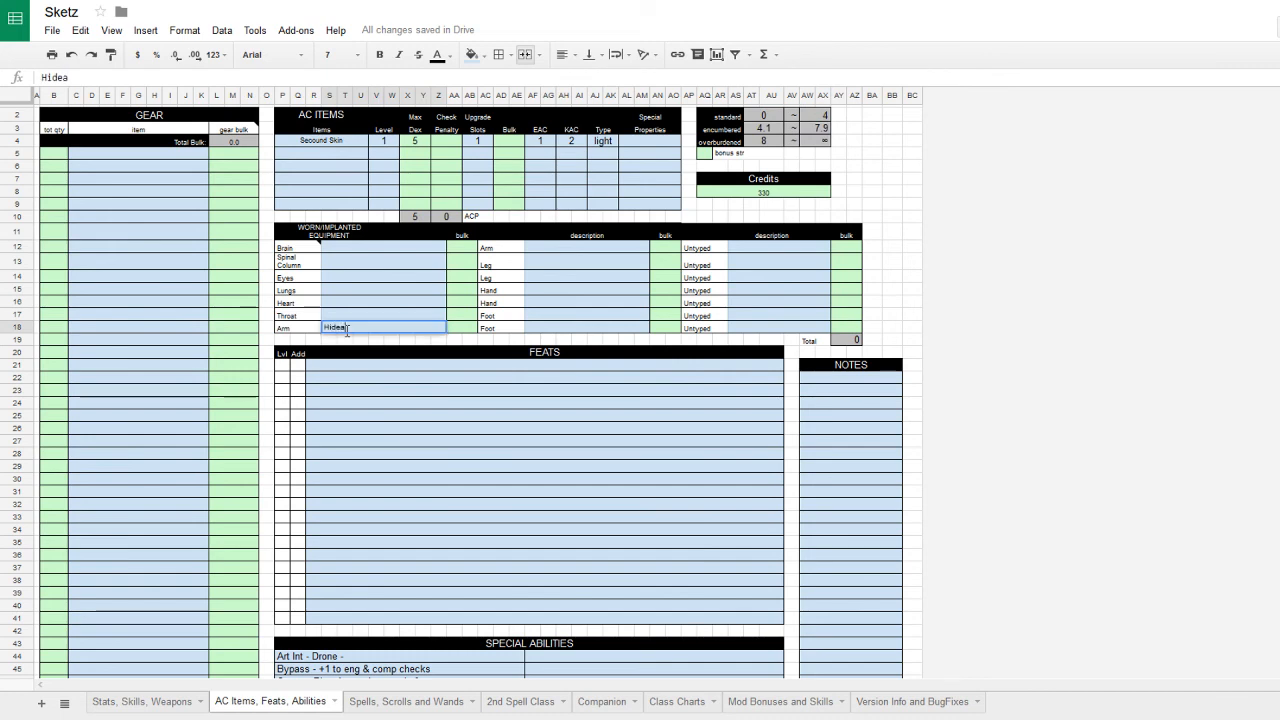
{"action": "type", "text": "way Arm - Rig"}
- Lower the Credits amount from 330 to 180
{"action": "left_click", "coordinate": [797, 195]}
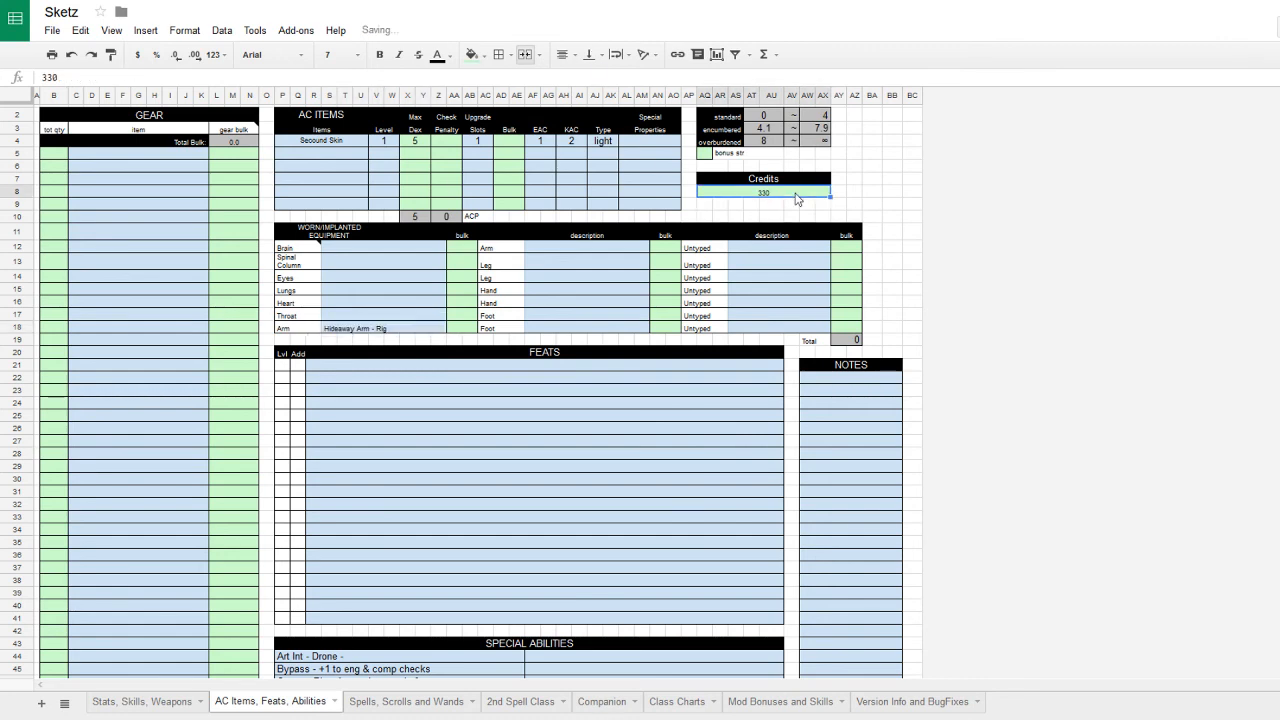
{"action": "type", "text": "180"}
{"action": "key", "text": "Return"}
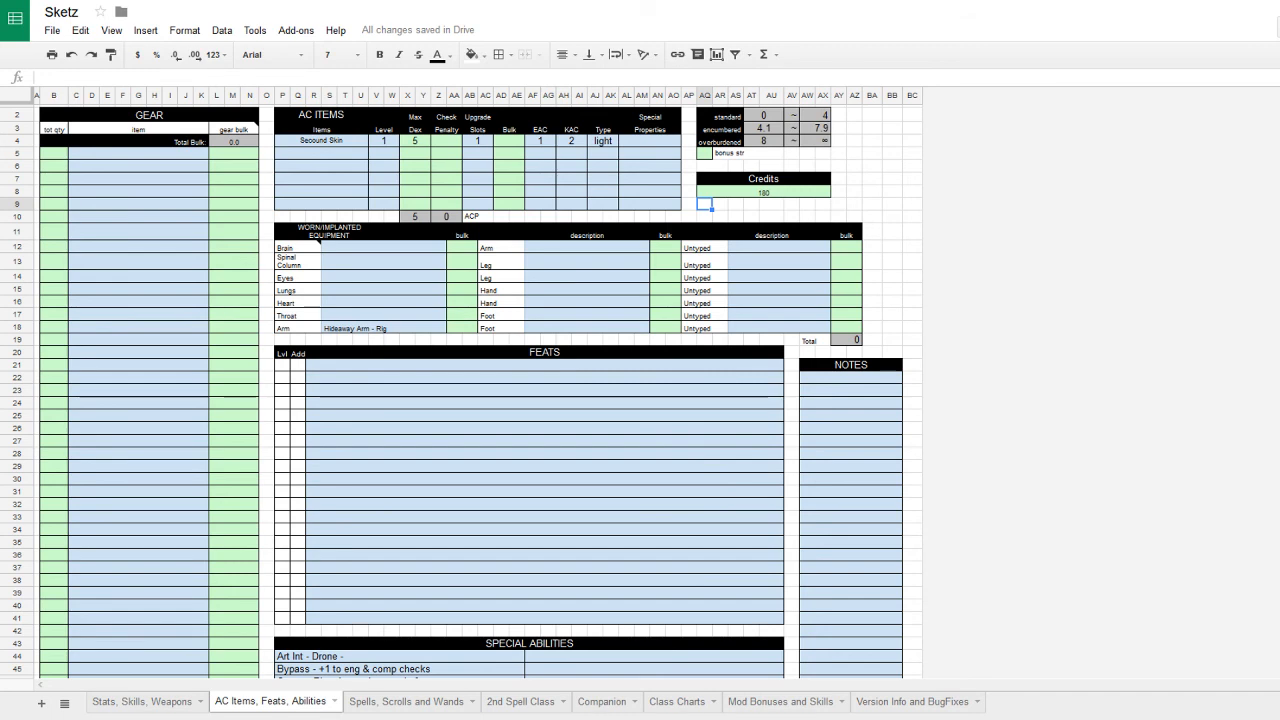
- Add 'Flash Light' to the first empty gear row and lower credits to 179
{"action": "left_click", "coordinate": [140, 155]}
{"action": "type", "text": "Fl"}
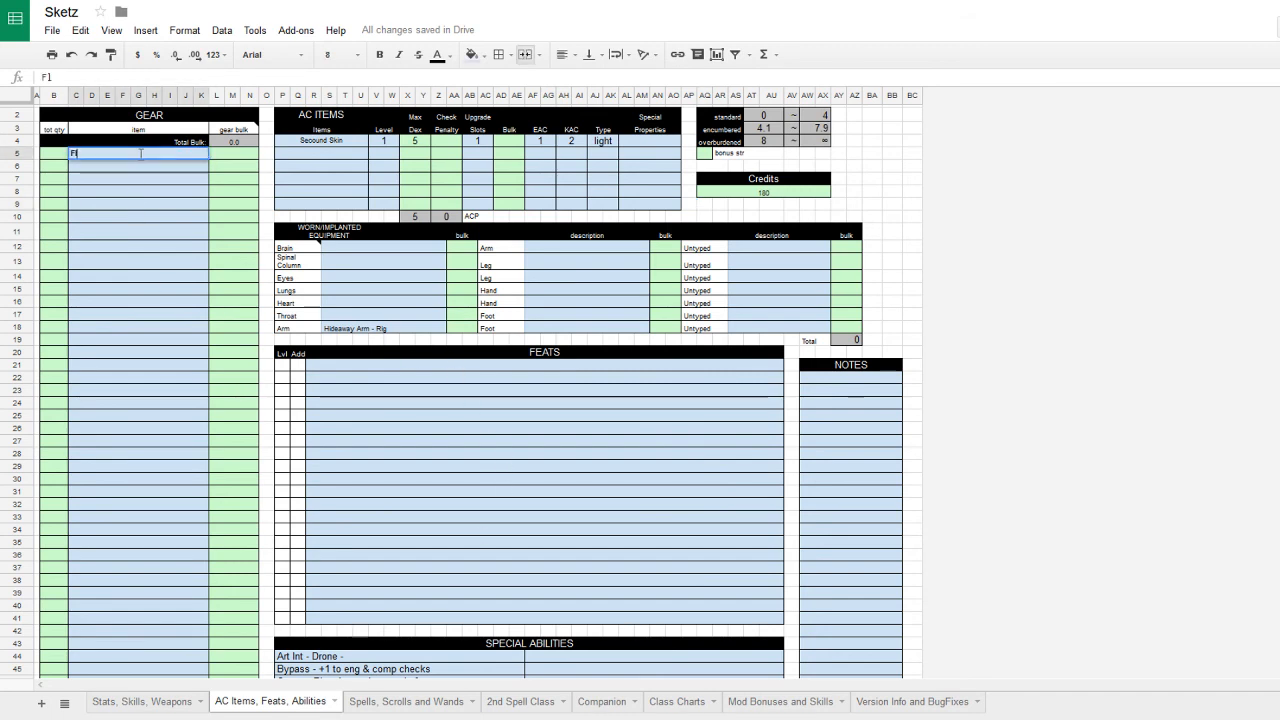
{"action": "type", "text": "ash Light"}
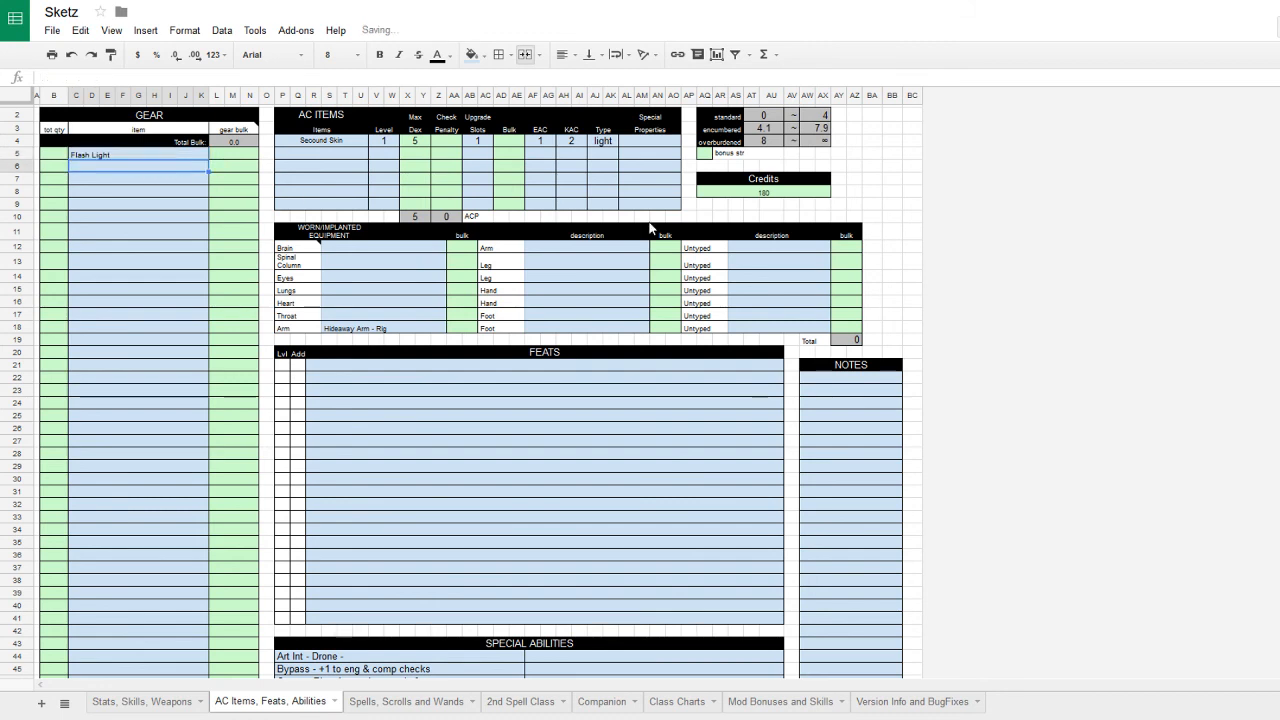
{"action": "left_click", "coordinate": [770, 195]}
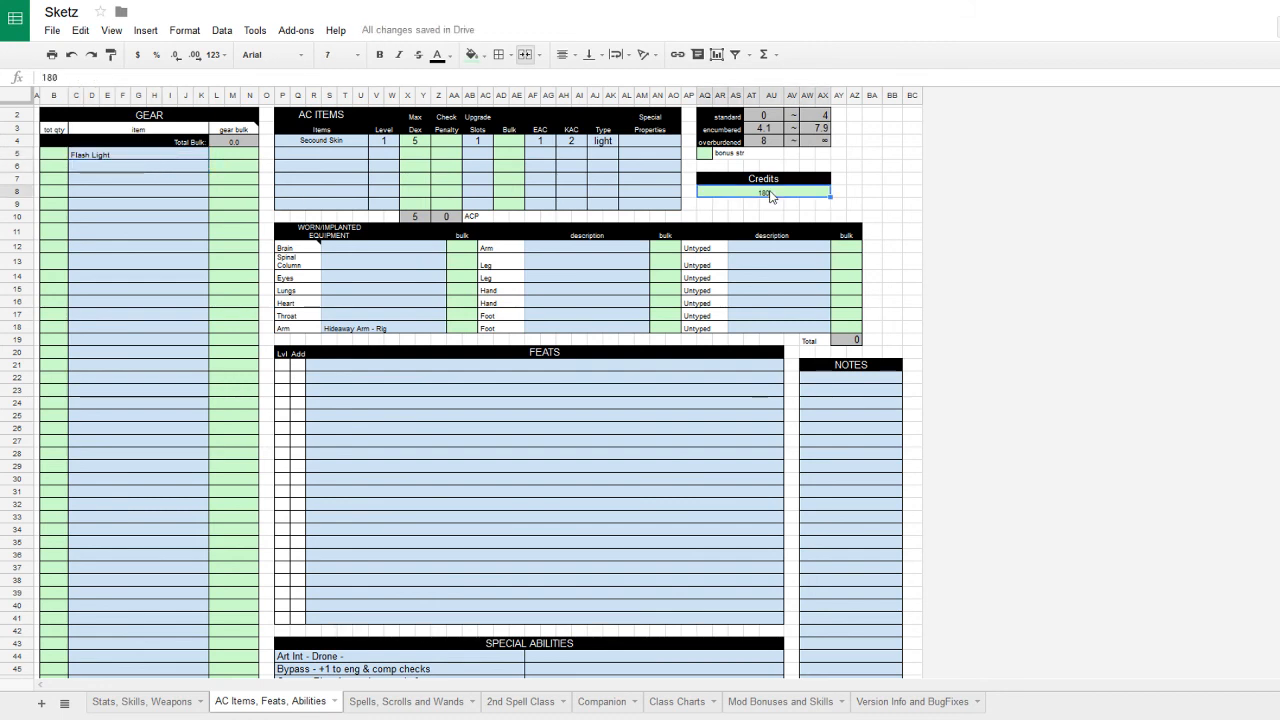
{"action": "type", "text": "179"}
{"action": "key", "text": "Return"}
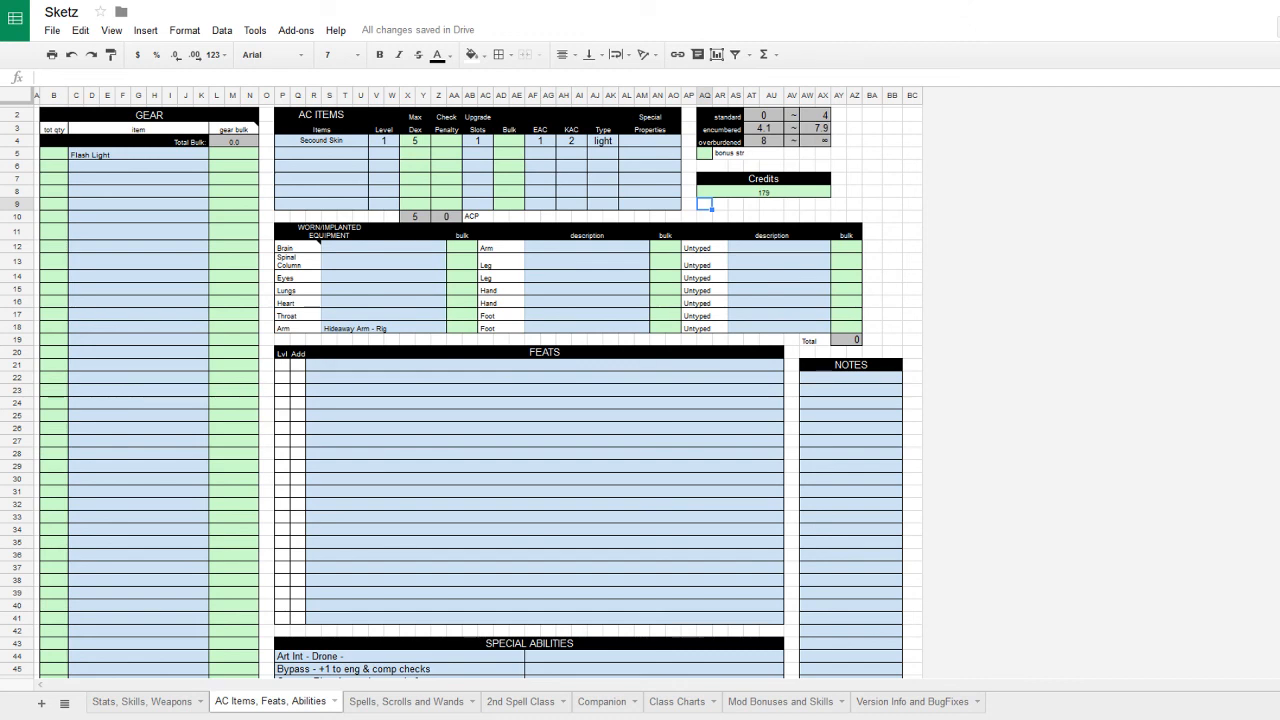
- Give Flash Light quantity 1, add 4 Binders in row 6, and set credits to 175
{"action": "left_click", "coordinate": [96, 156]}
{"action": "left_click", "coordinate": [55, 155]}
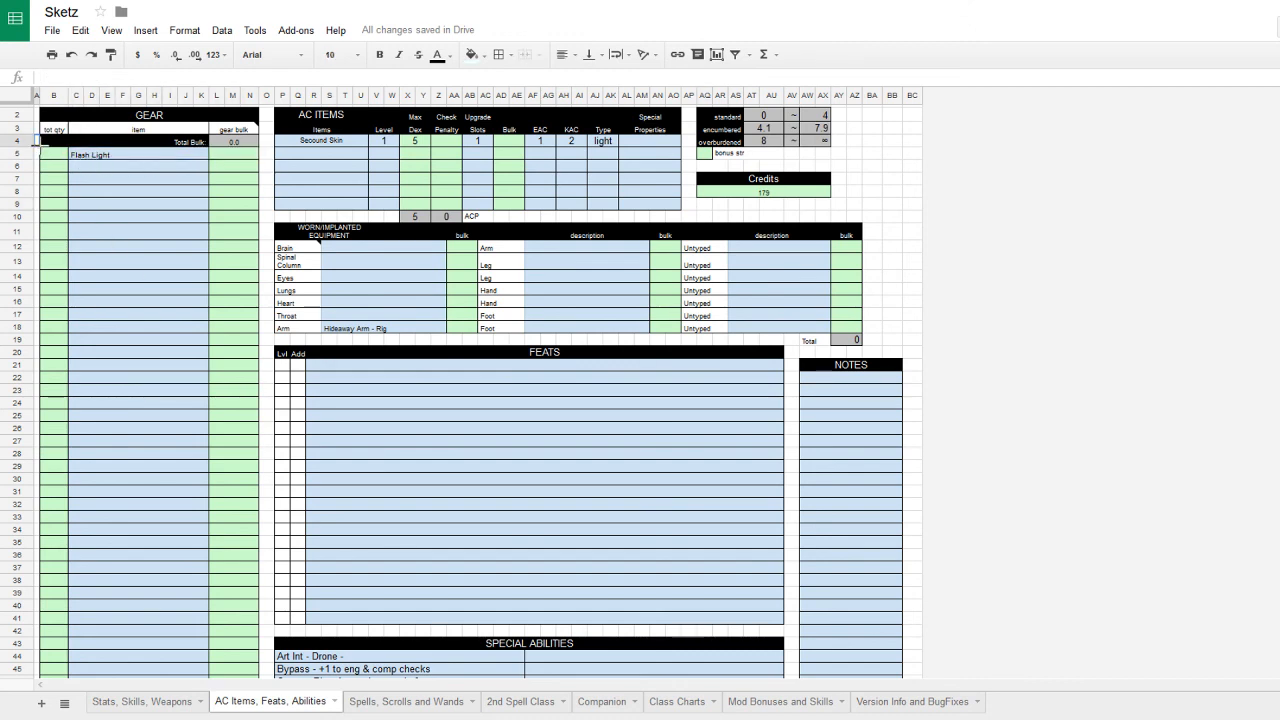
{"action": "type", "text": "1"}
{"action": "left_click", "coordinate": [93, 168]}
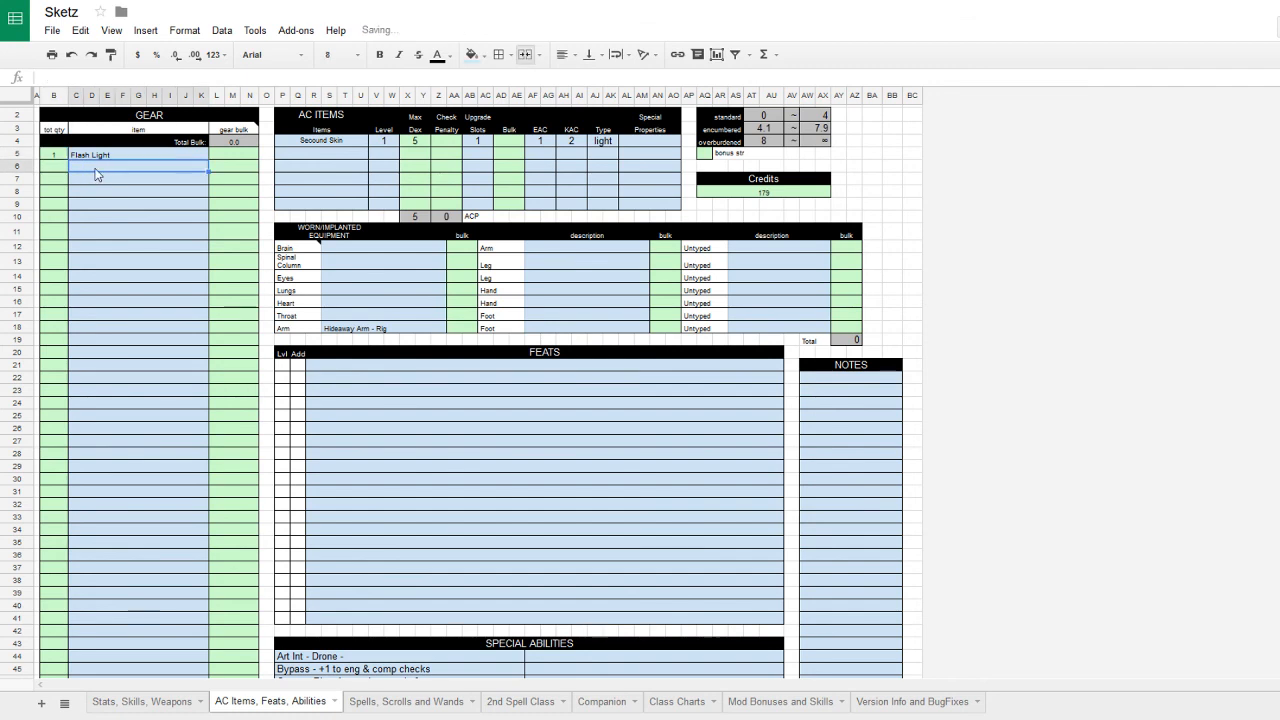
{"action": "type", "text": "Binders"}
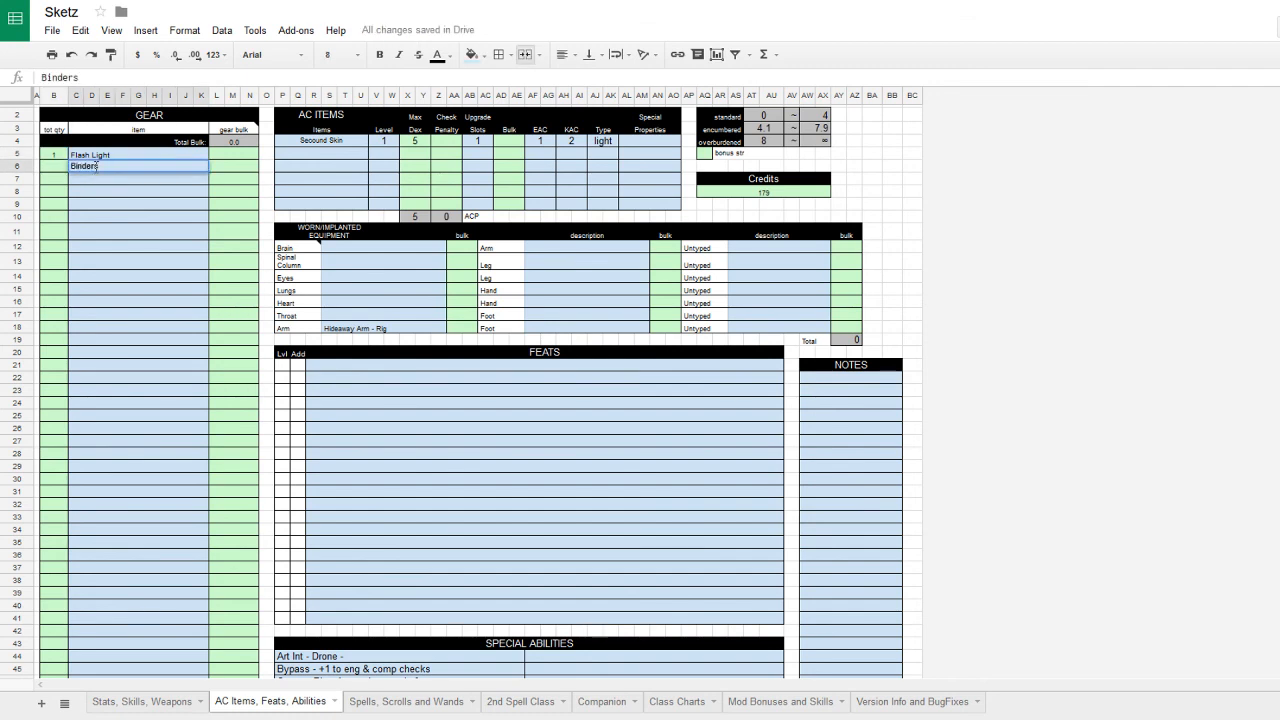
{"action": "left_click", "coordinate": [55, 167]}
{"action": "type", "text": "4"}
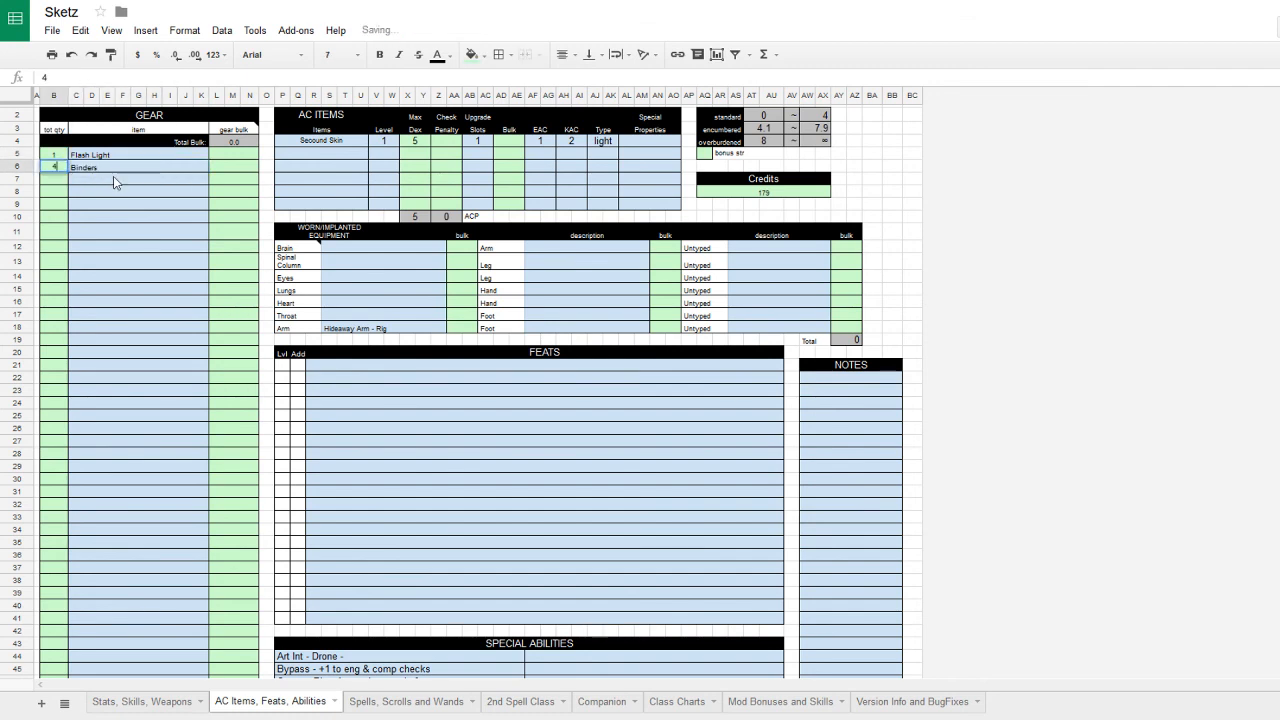
{"action": "left_click", "coordinate": [776, 193]}
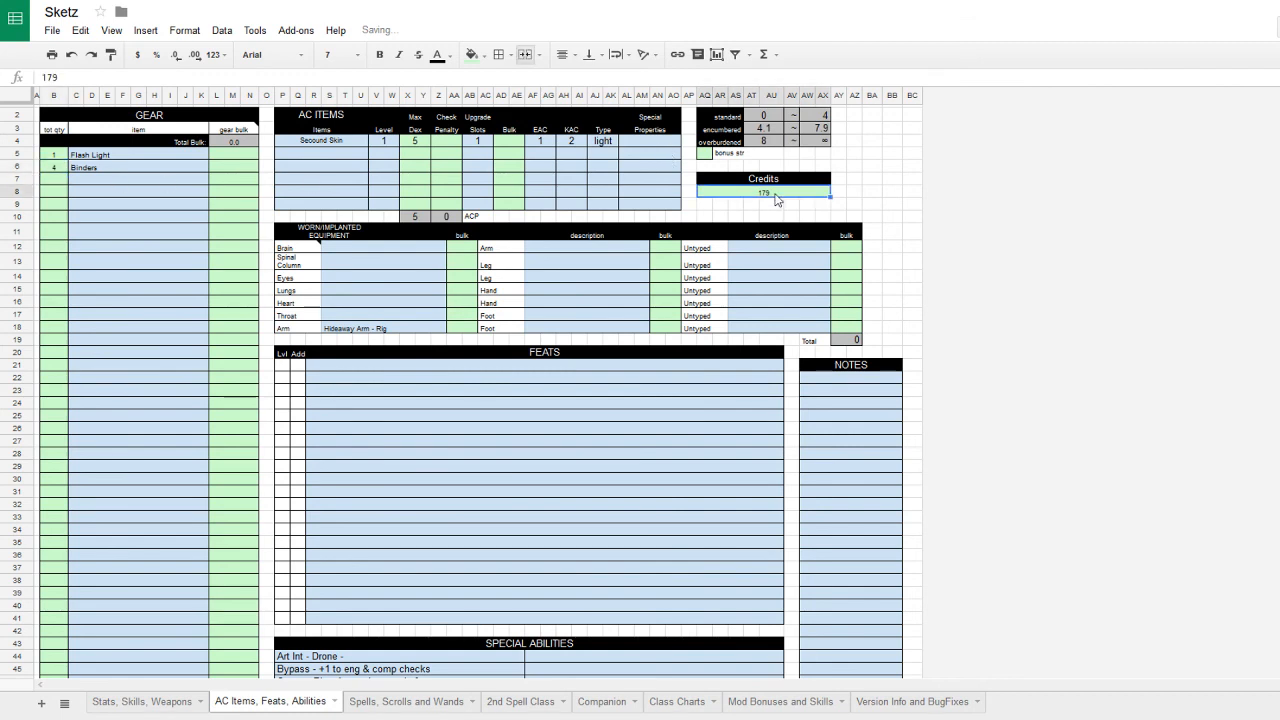
{"action": "type", "text": "175"}
{"action": "key", "text": "Return"}
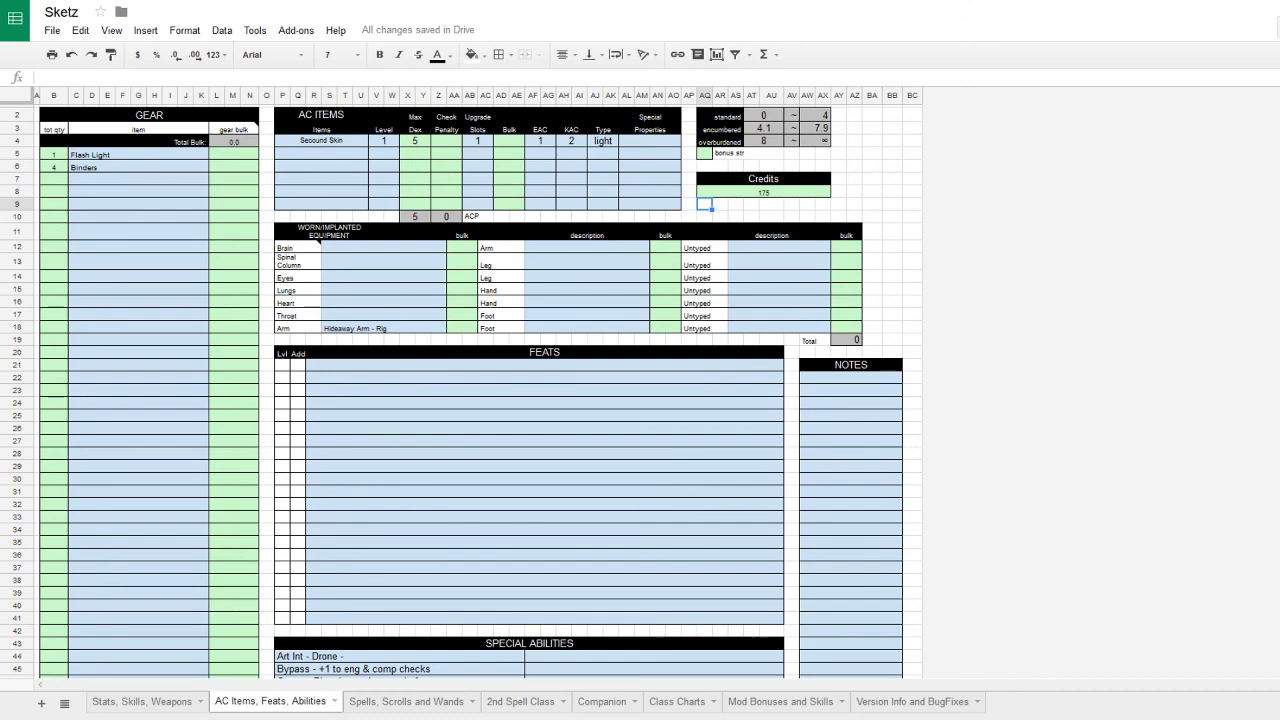
- Add 'Personial Com Unit' with quantity 1 to gear row 7
{"action": "left_click", "coordinate": [146, 181]}
{"action": "type", "text": "Perso"}
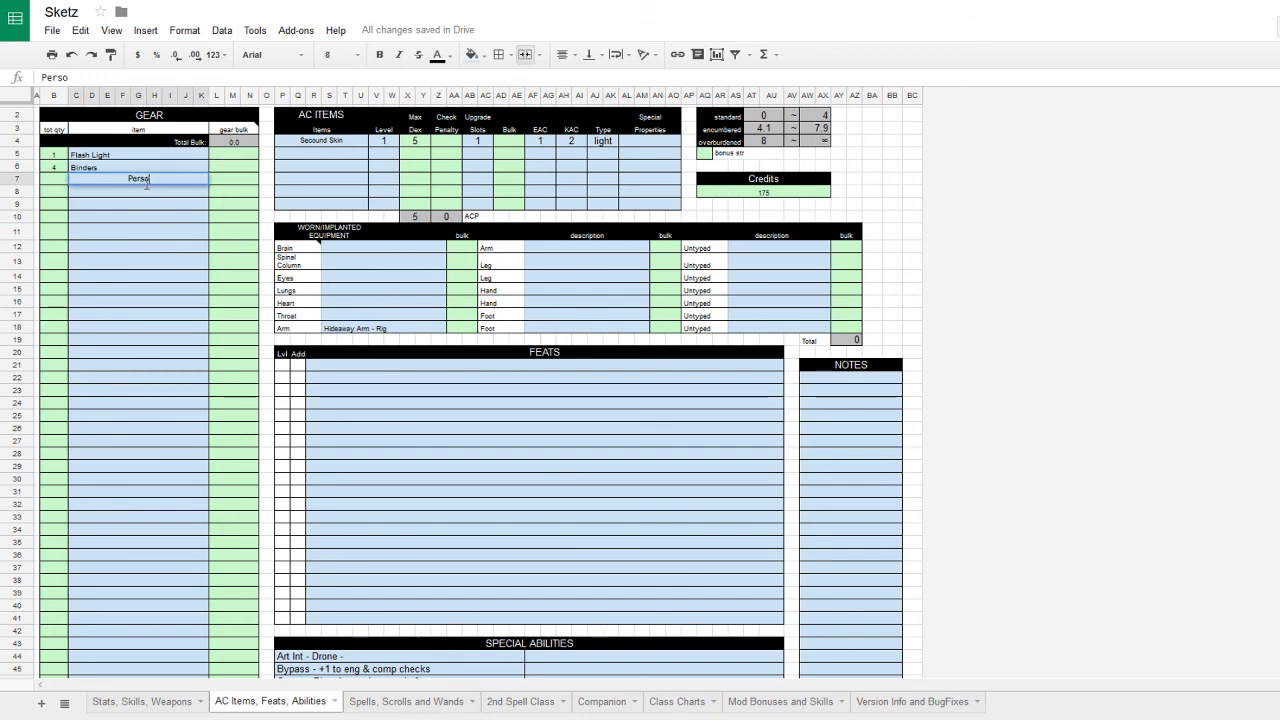
{"action": "type", "text": "nial Com Unit"}
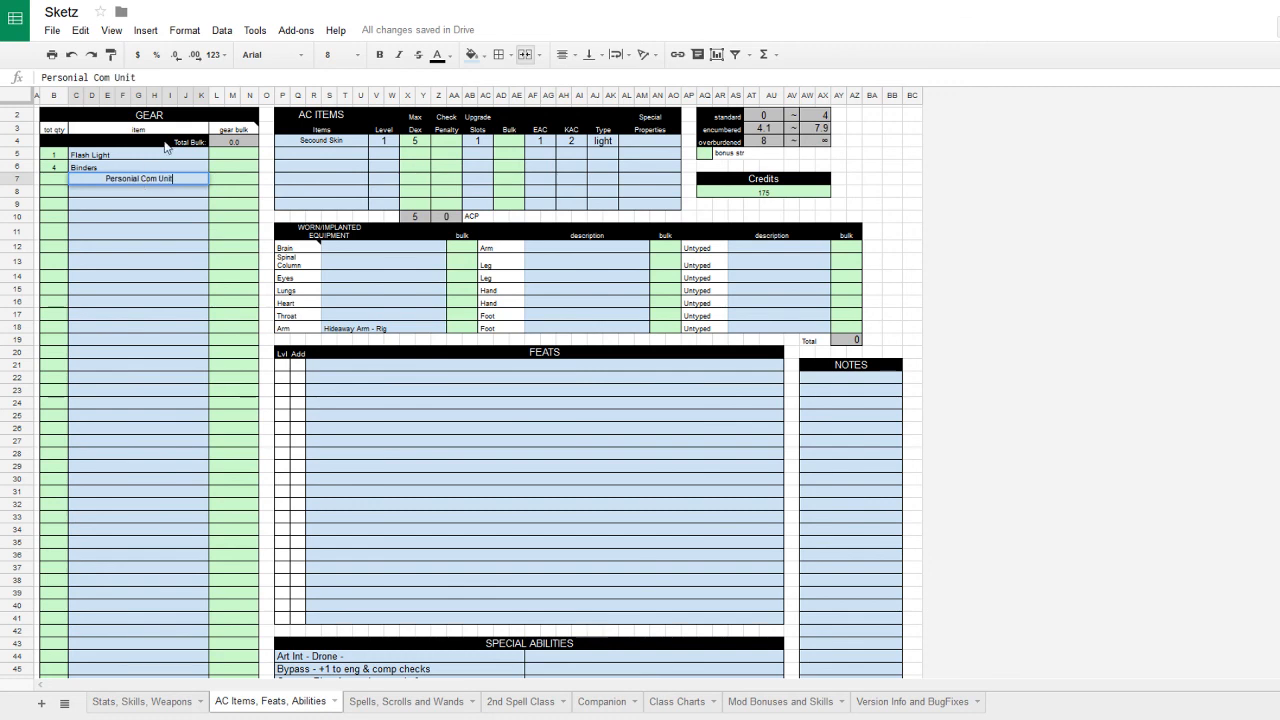
{"action": "left_click", "coordinate": [62, 181]}
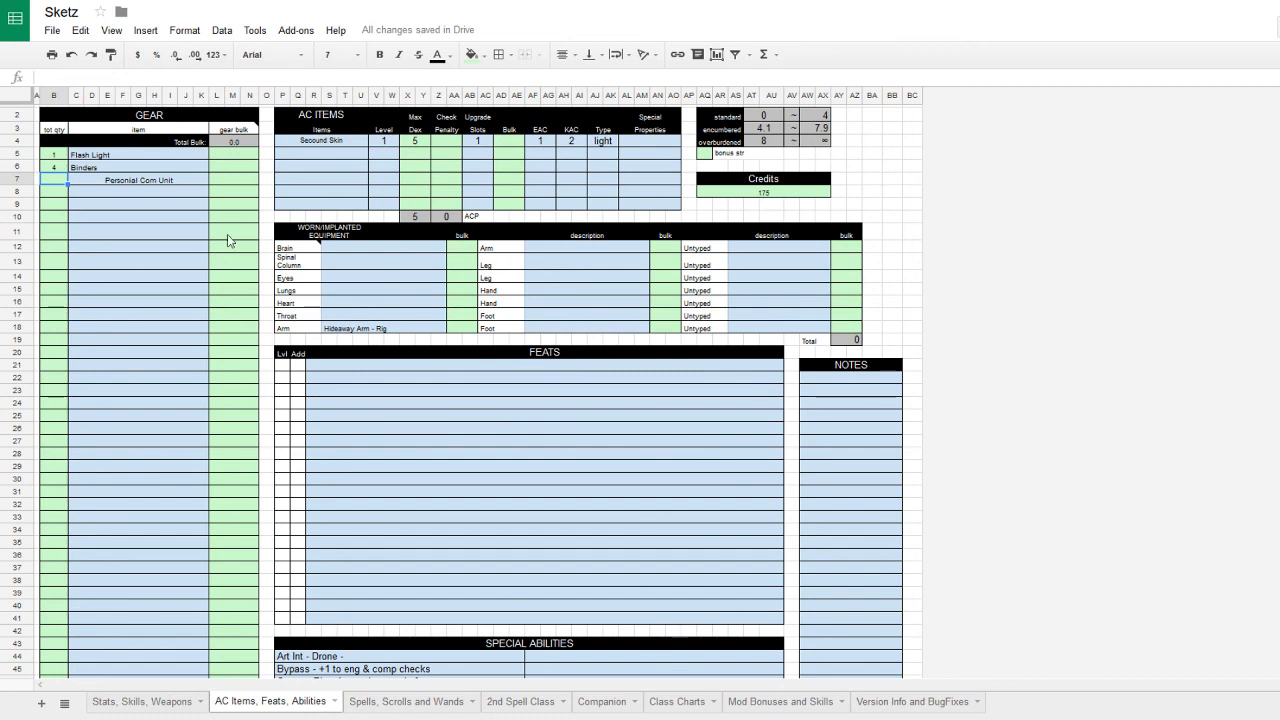
{"action": "type", "text": "1"}
{"action": "left_click", "coordinate": [140, 192]}
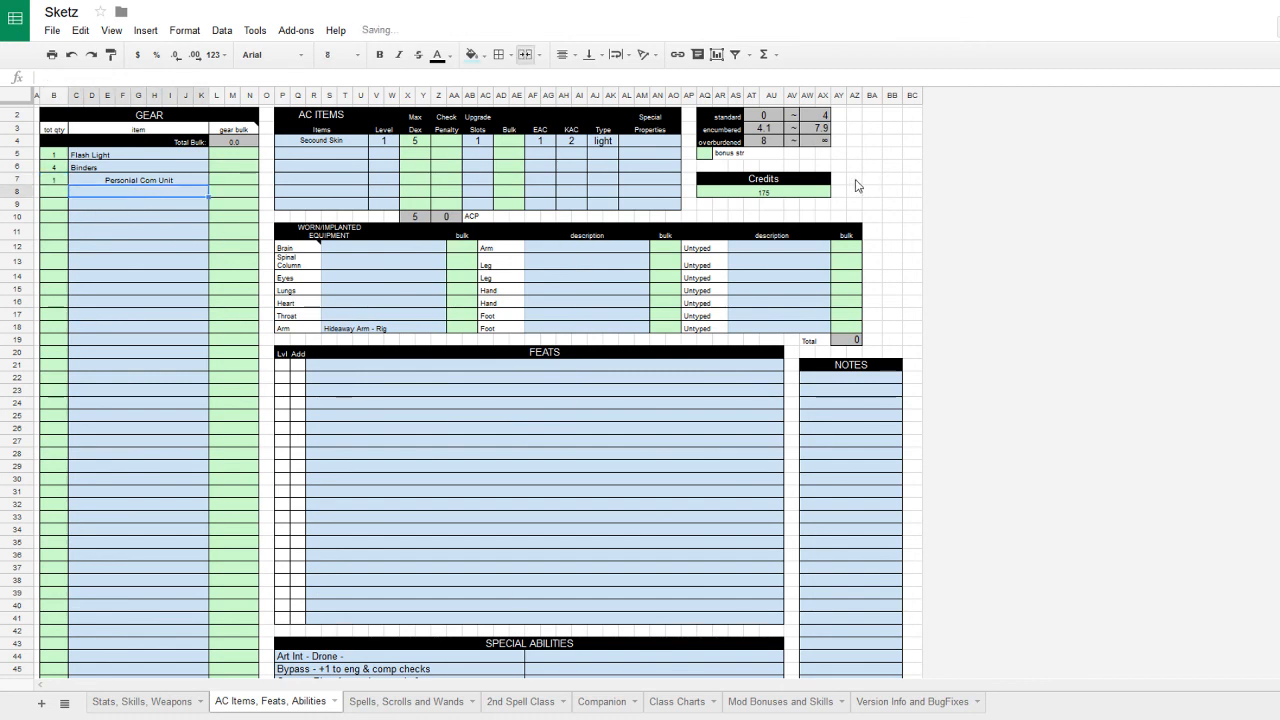
- Reduce the Credits amount from 175 to 168
{"action": "left_click", "coordinate": [778, 193]}
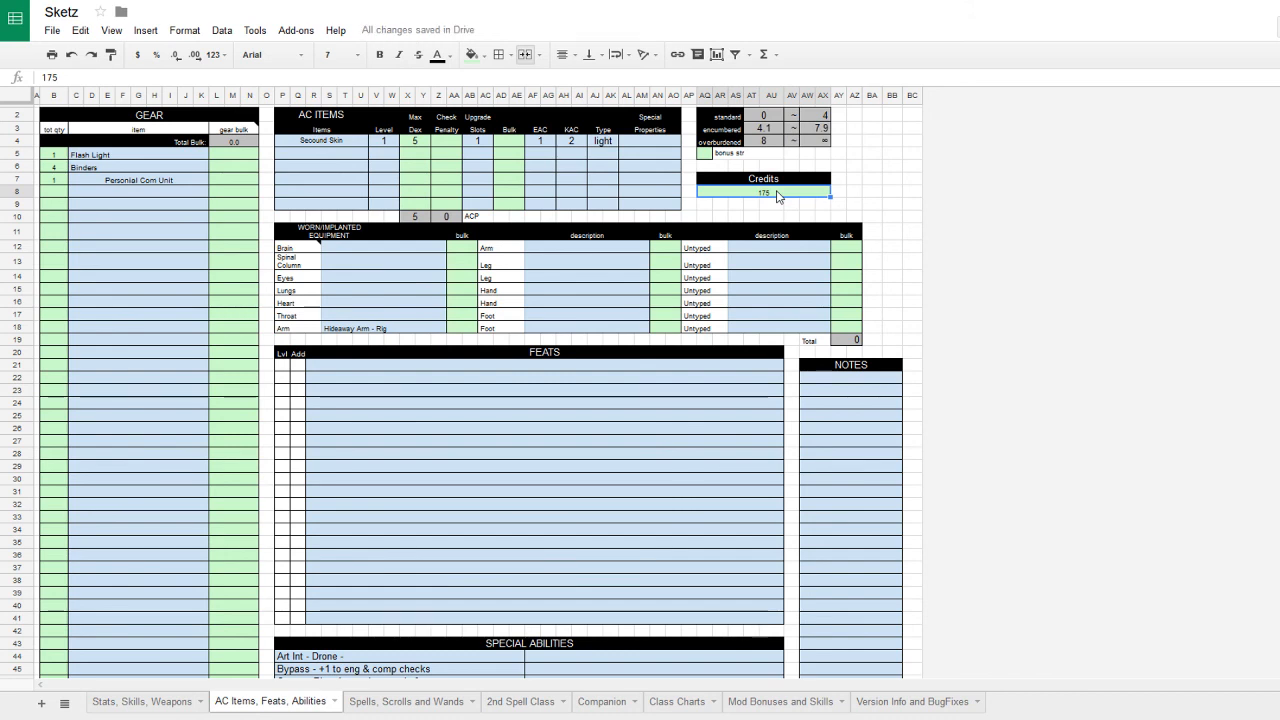
{"action": "type", "text": "168"}
{"action": "key", "text": "Return"}
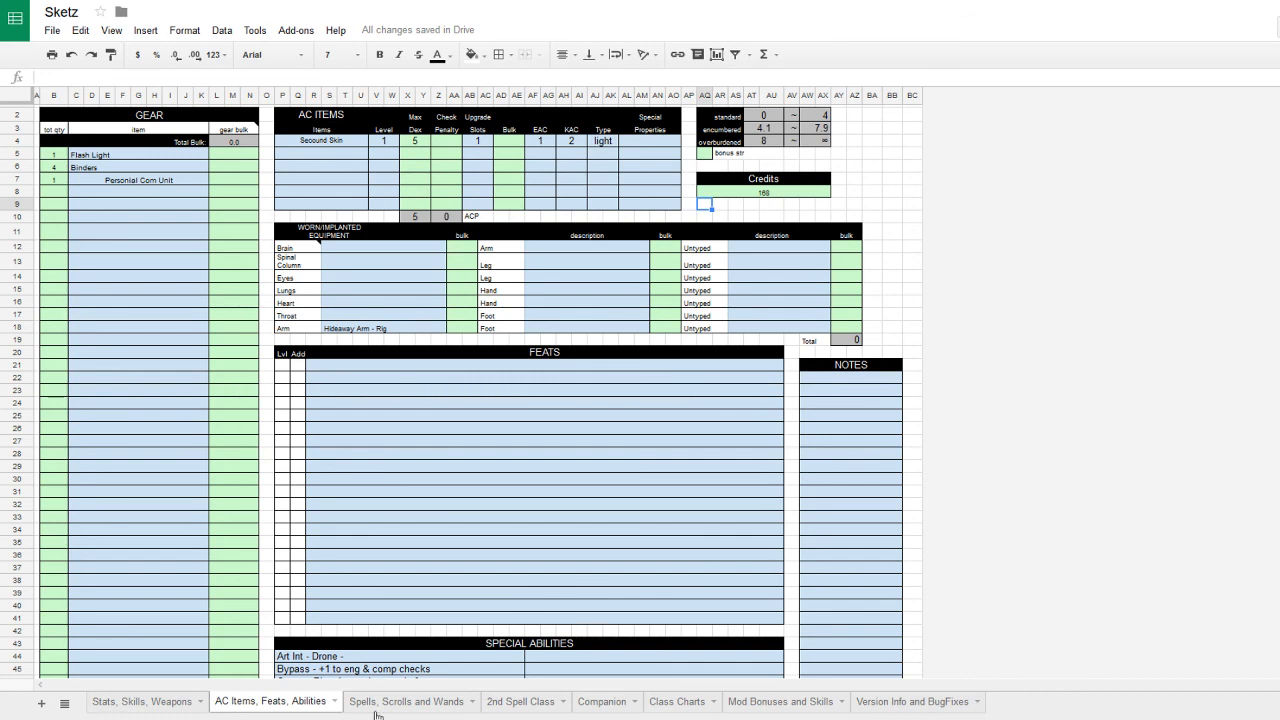
- Add 2 'Med patchs' to gear row 8
{"action": "left_click", "coordinate": [95, 195]}
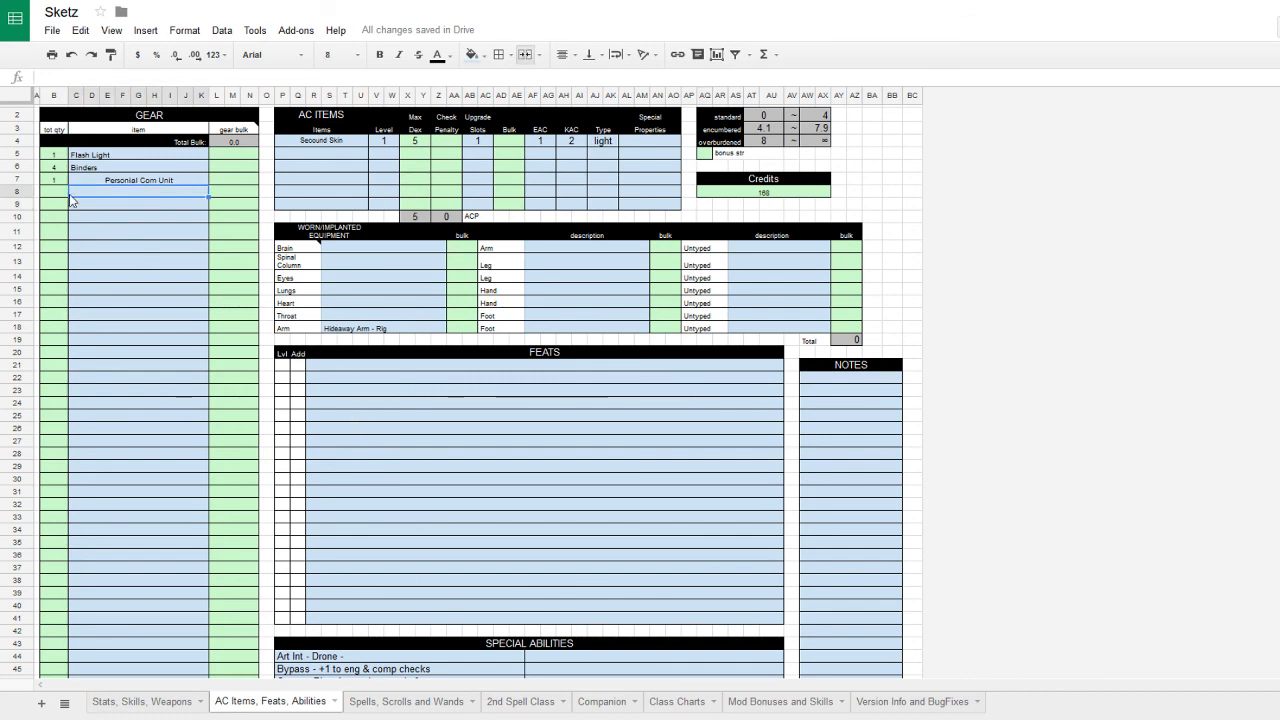
{"action": "left_click", "coordinate": [61, 194]}
{"action": "type", "text": "2"}
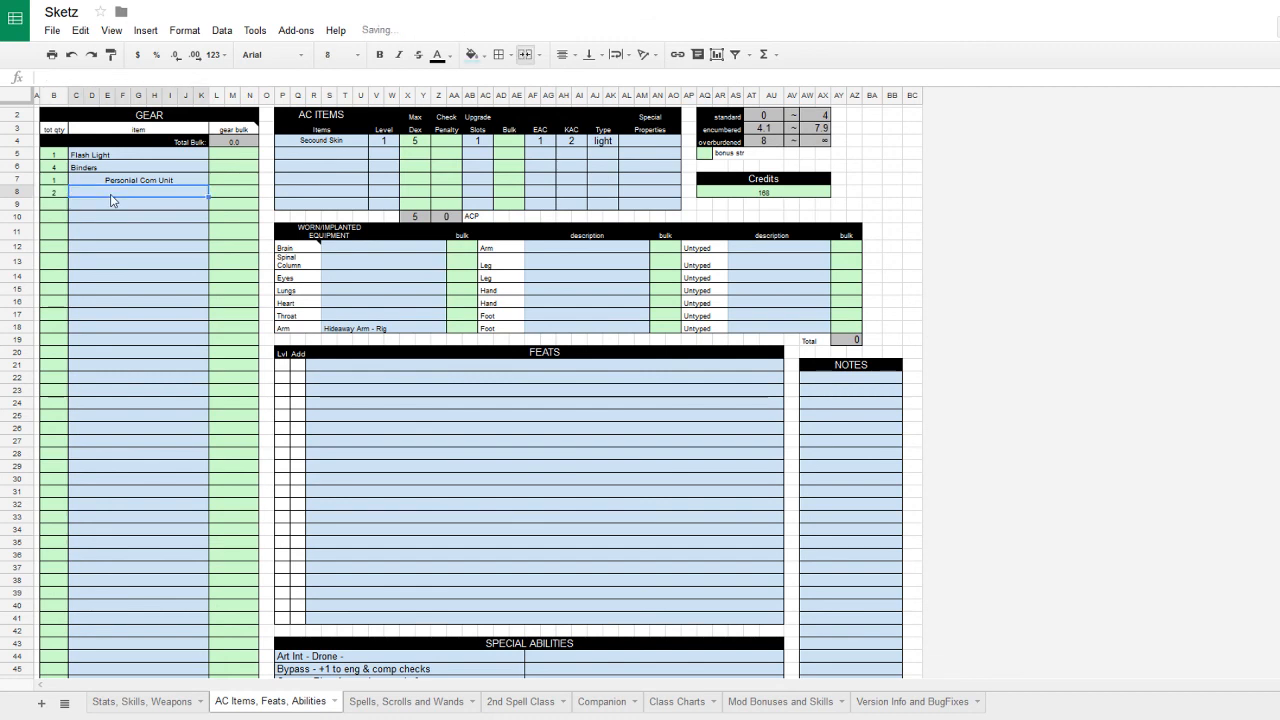
{"action": "left_click", "coordinate": [112, 195]}
{"action": "type", "text": "Med patchs"}
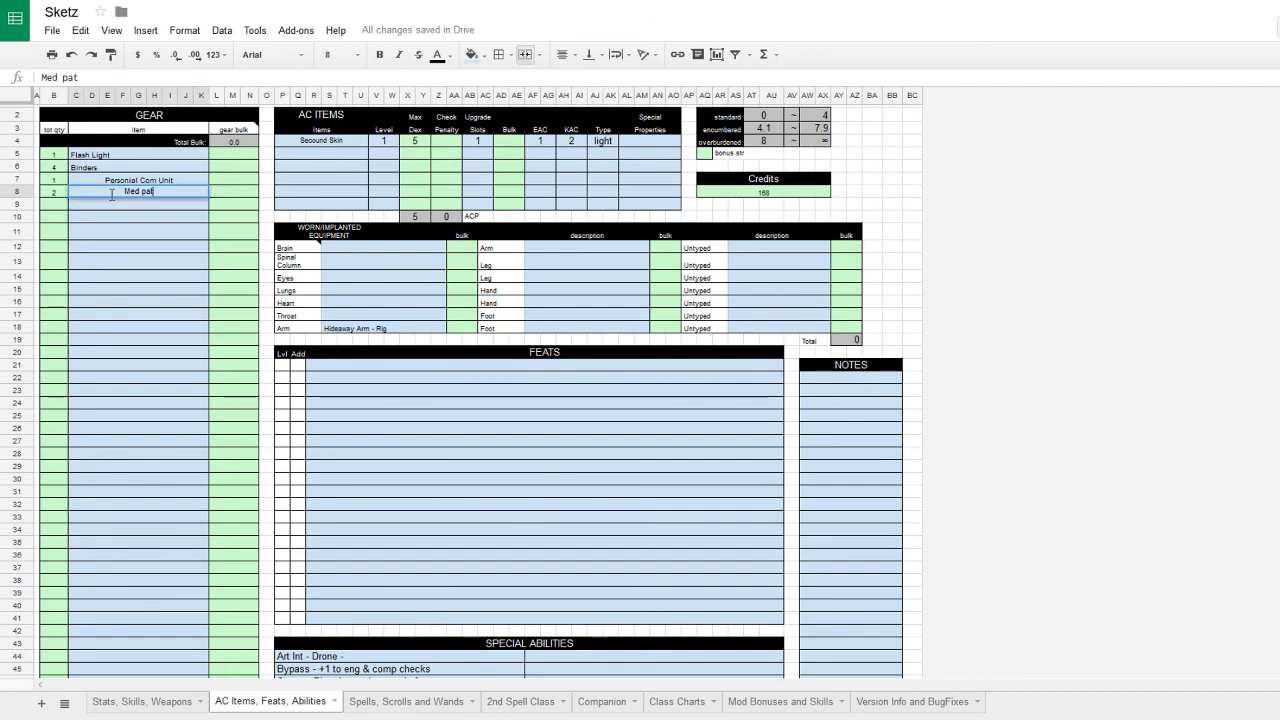
- Set credits to 68 and switch to the Stats, Skills, Weapons sheet
{"action": "left_click", "coordinate": [760, 195]}
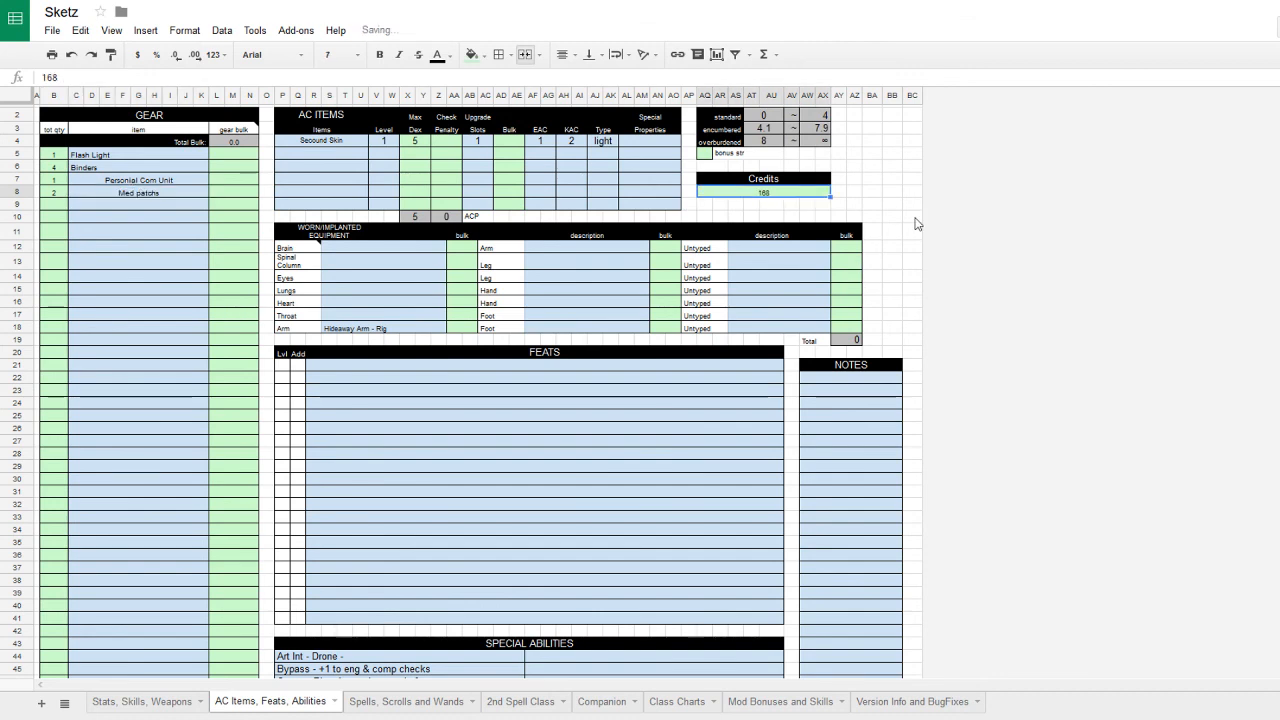
{"action": "type", "text": "68"}
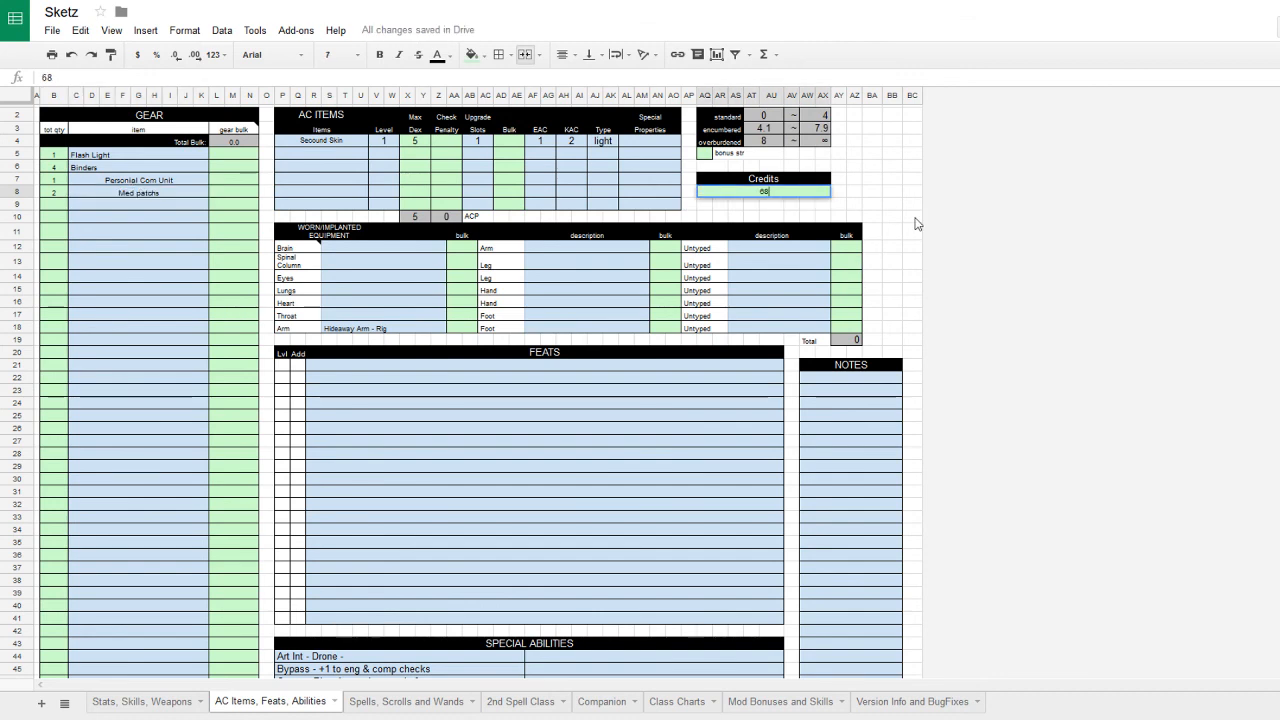
{"action": "key", "text": "Return"}
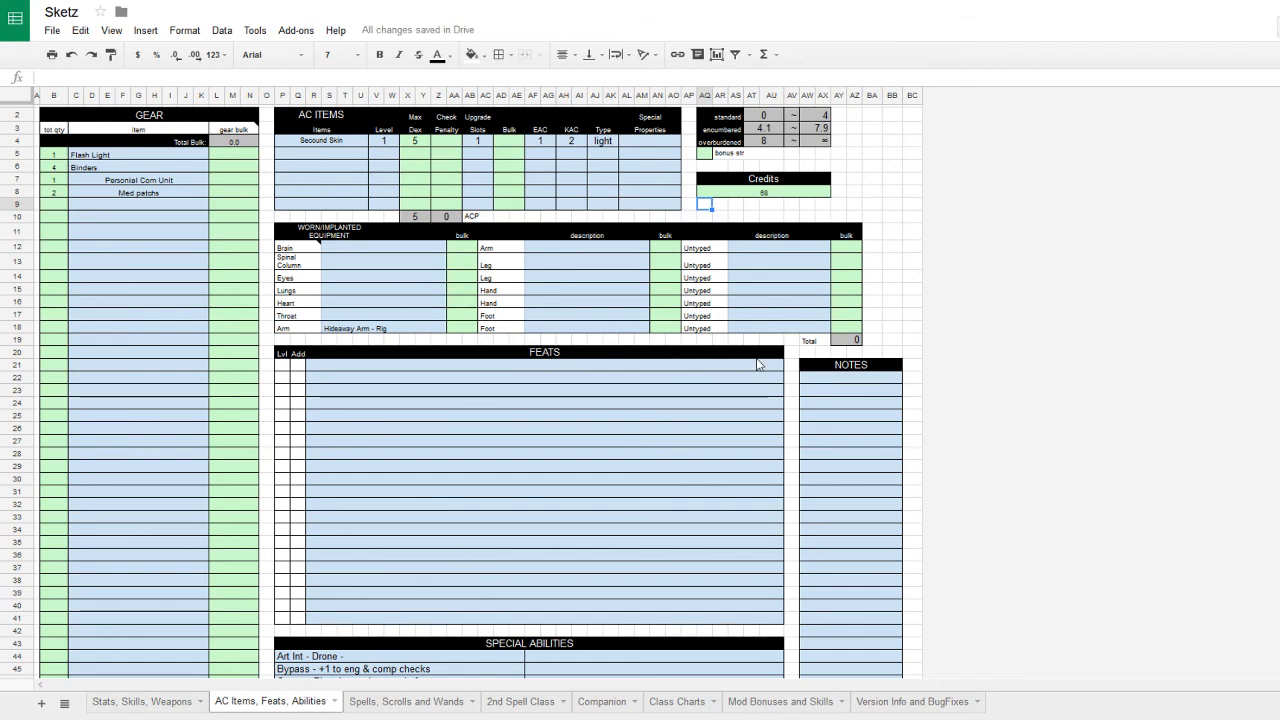
{"action": "left_click", "coordinate": [148, 700]}
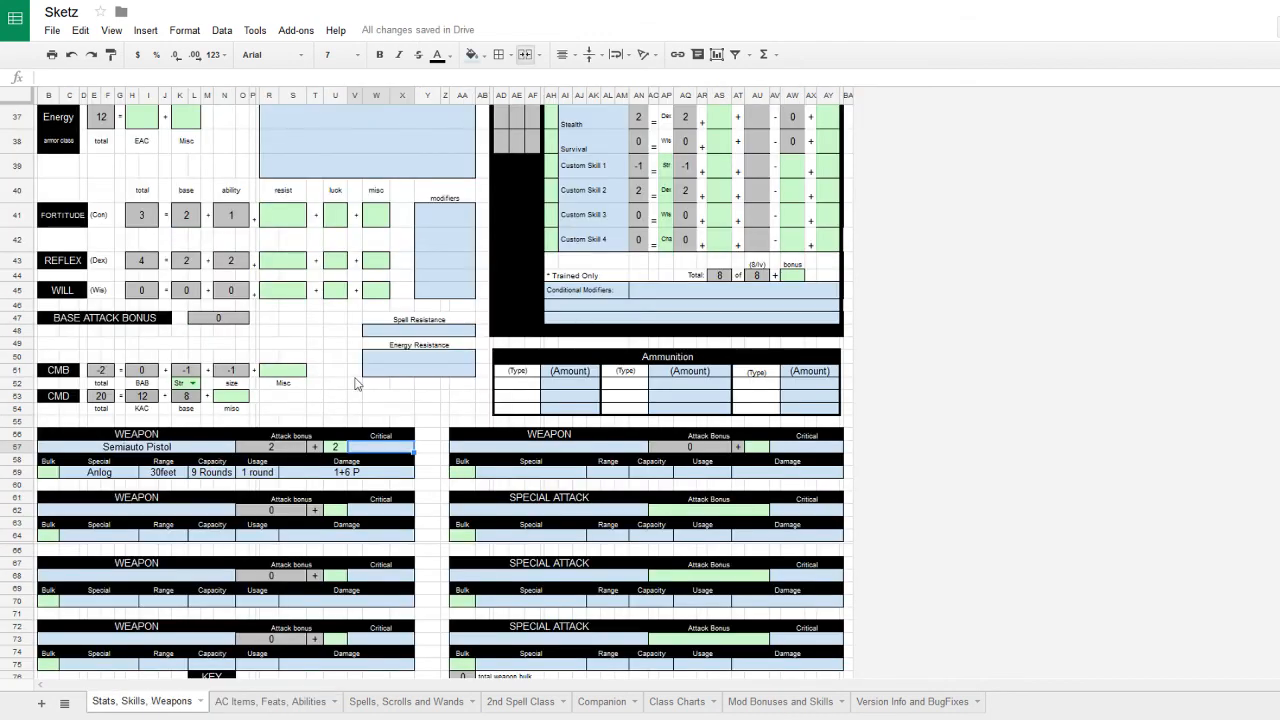
{"action": "left_click", "coordinate": [292, 352]}
{"action": "scroll", "coordinate": [292, 352], "scroll_direction": "up", "scroll_amount": 10}
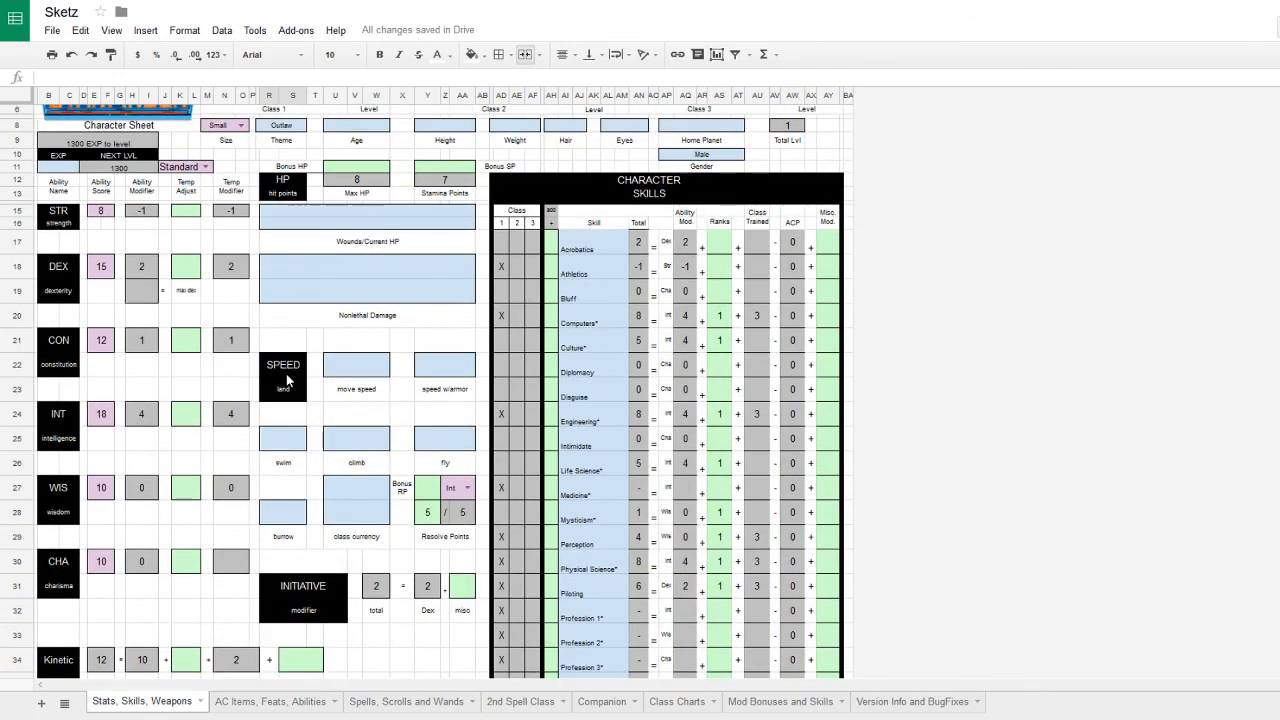